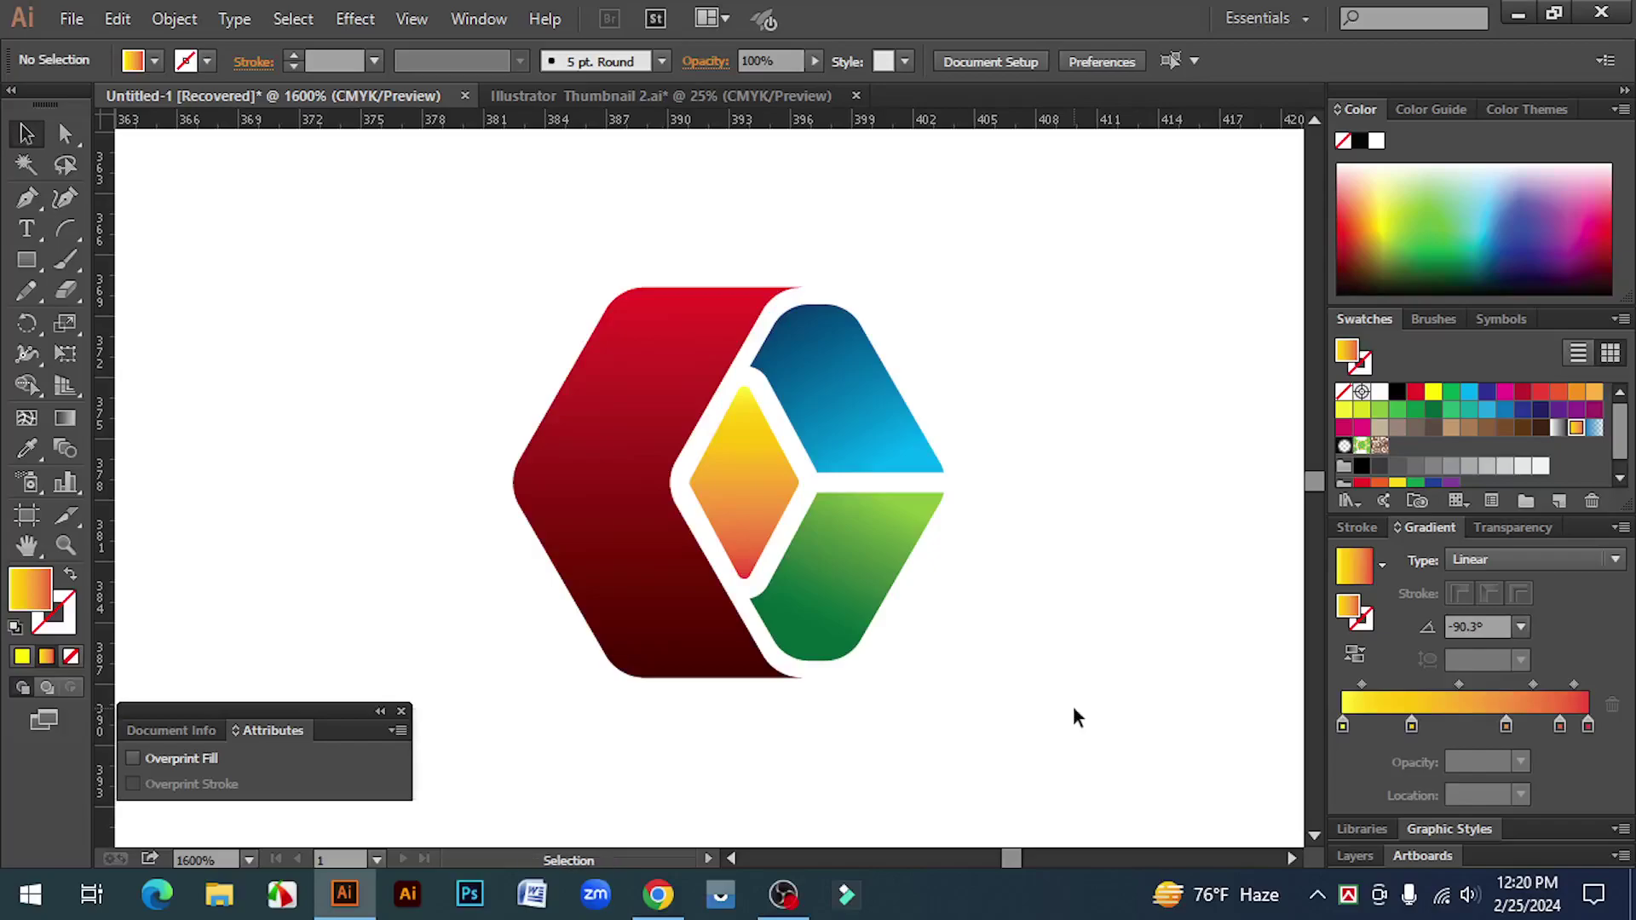
- Close the info panel, then scale the reference logo down and move it to the top-left
left_click(401, 712)
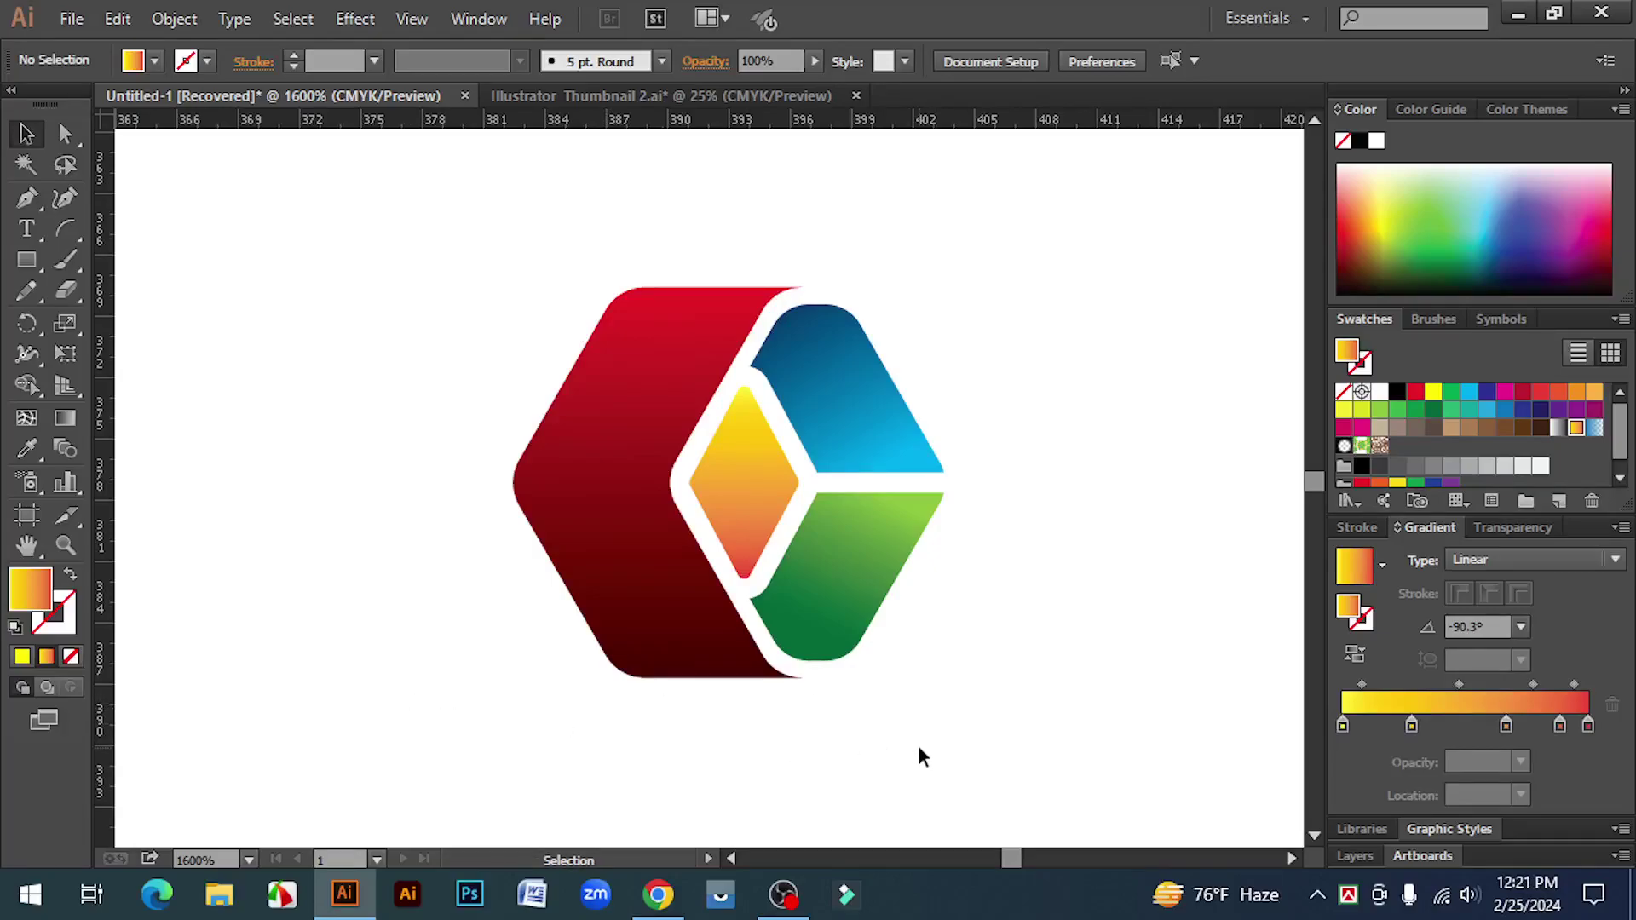
left_click_drag(509, 231, 1070, 653)
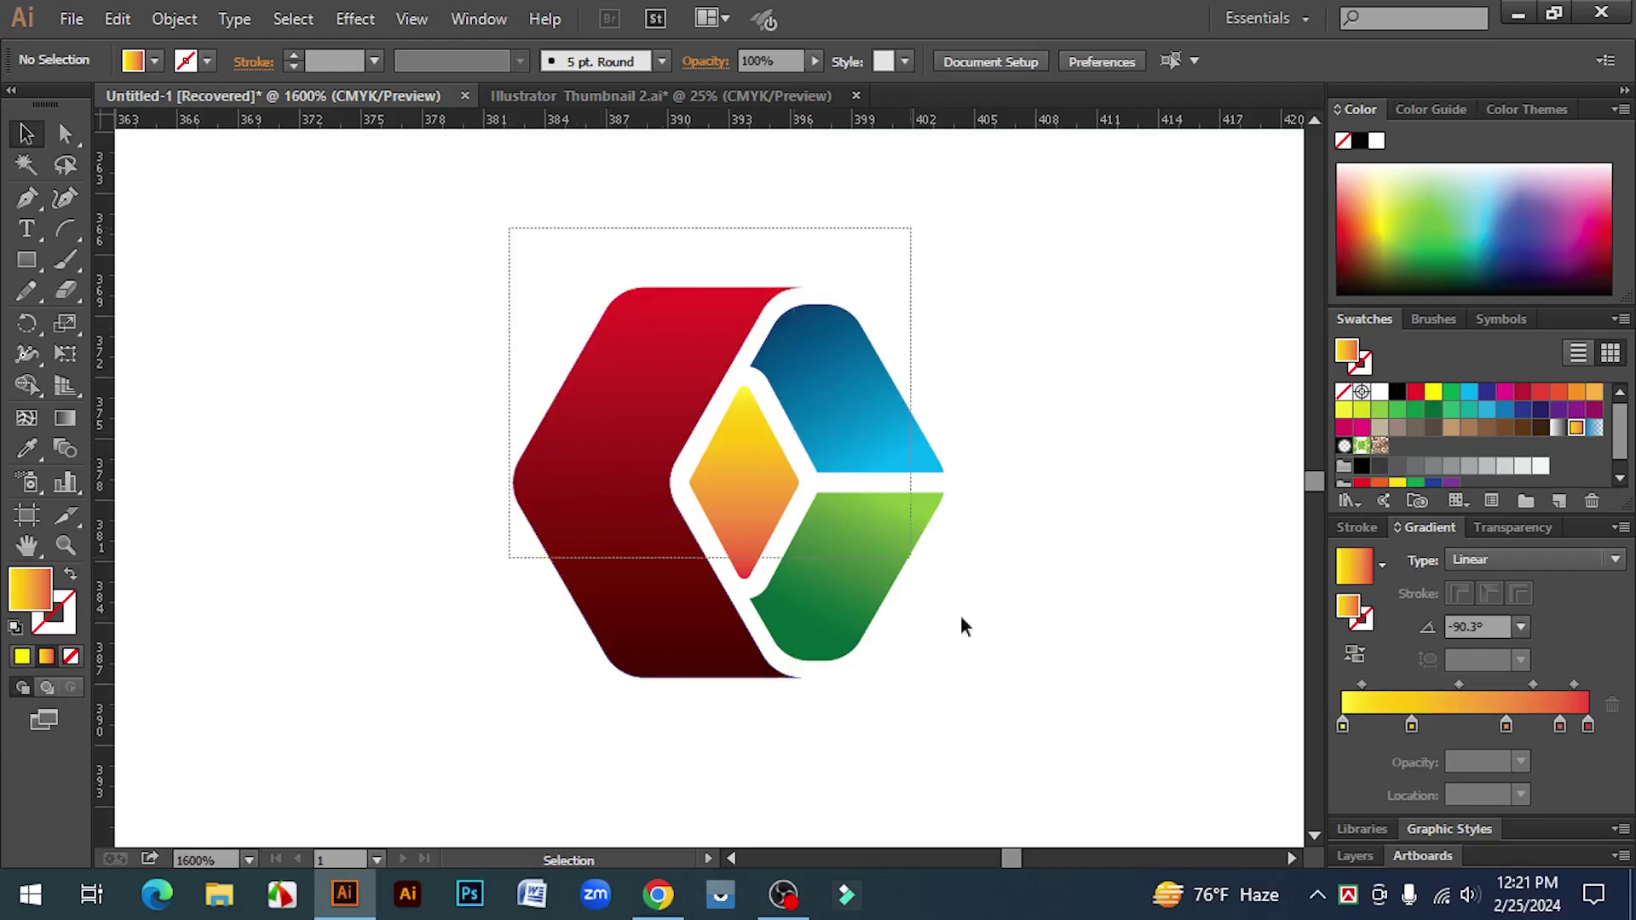
left_click(1078, 633)
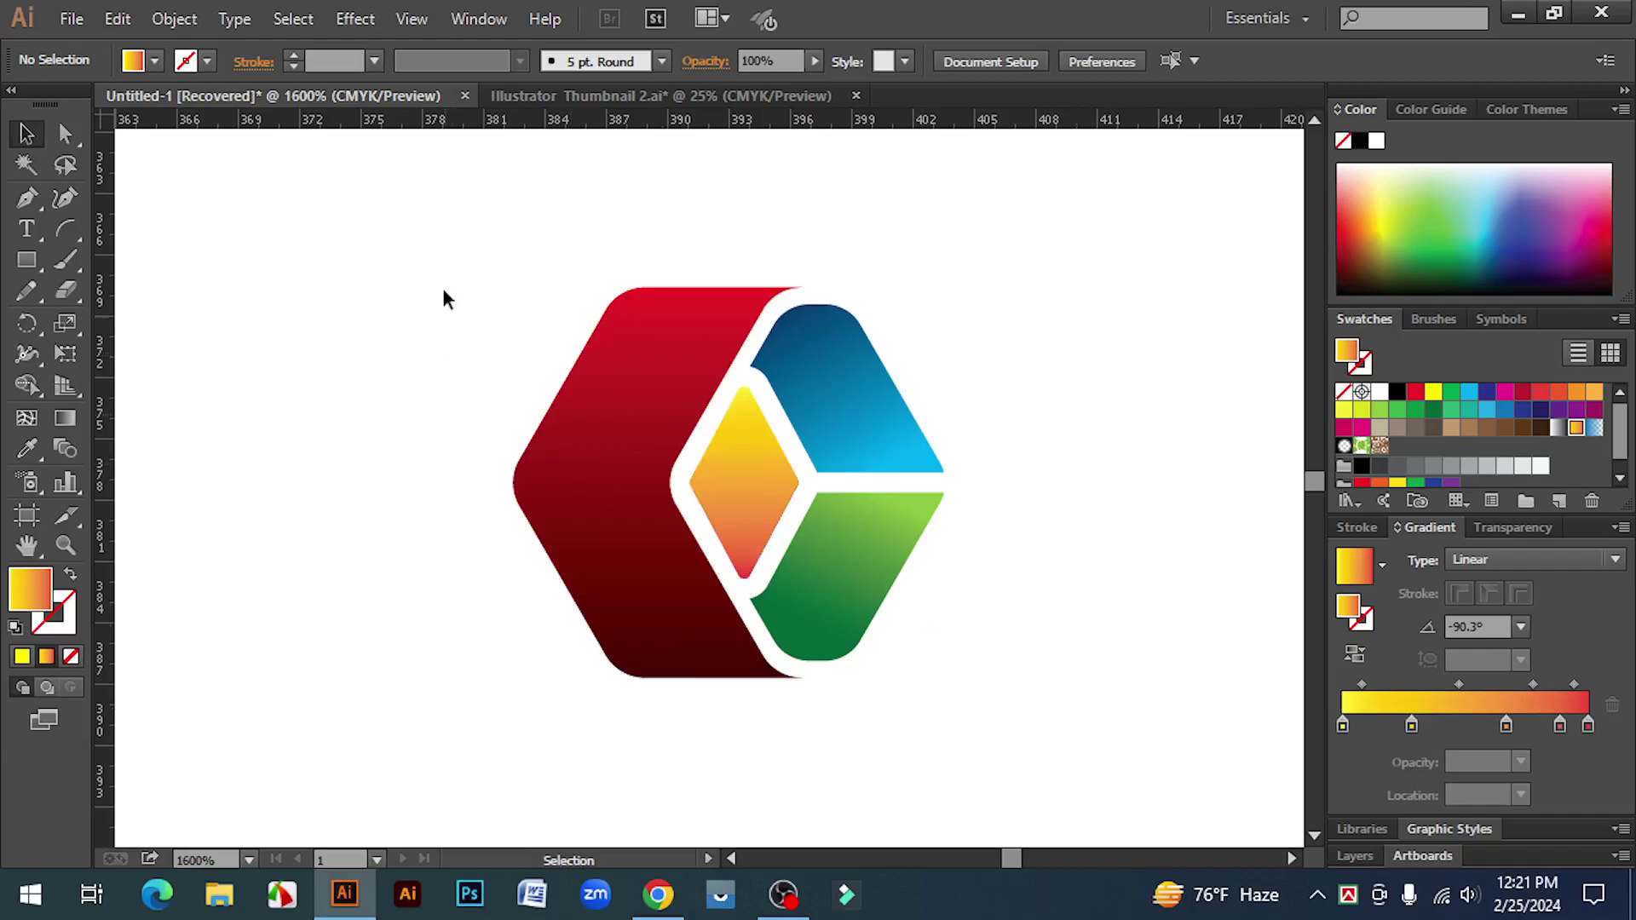
left_click_drag(455, 248, 1052, 685)
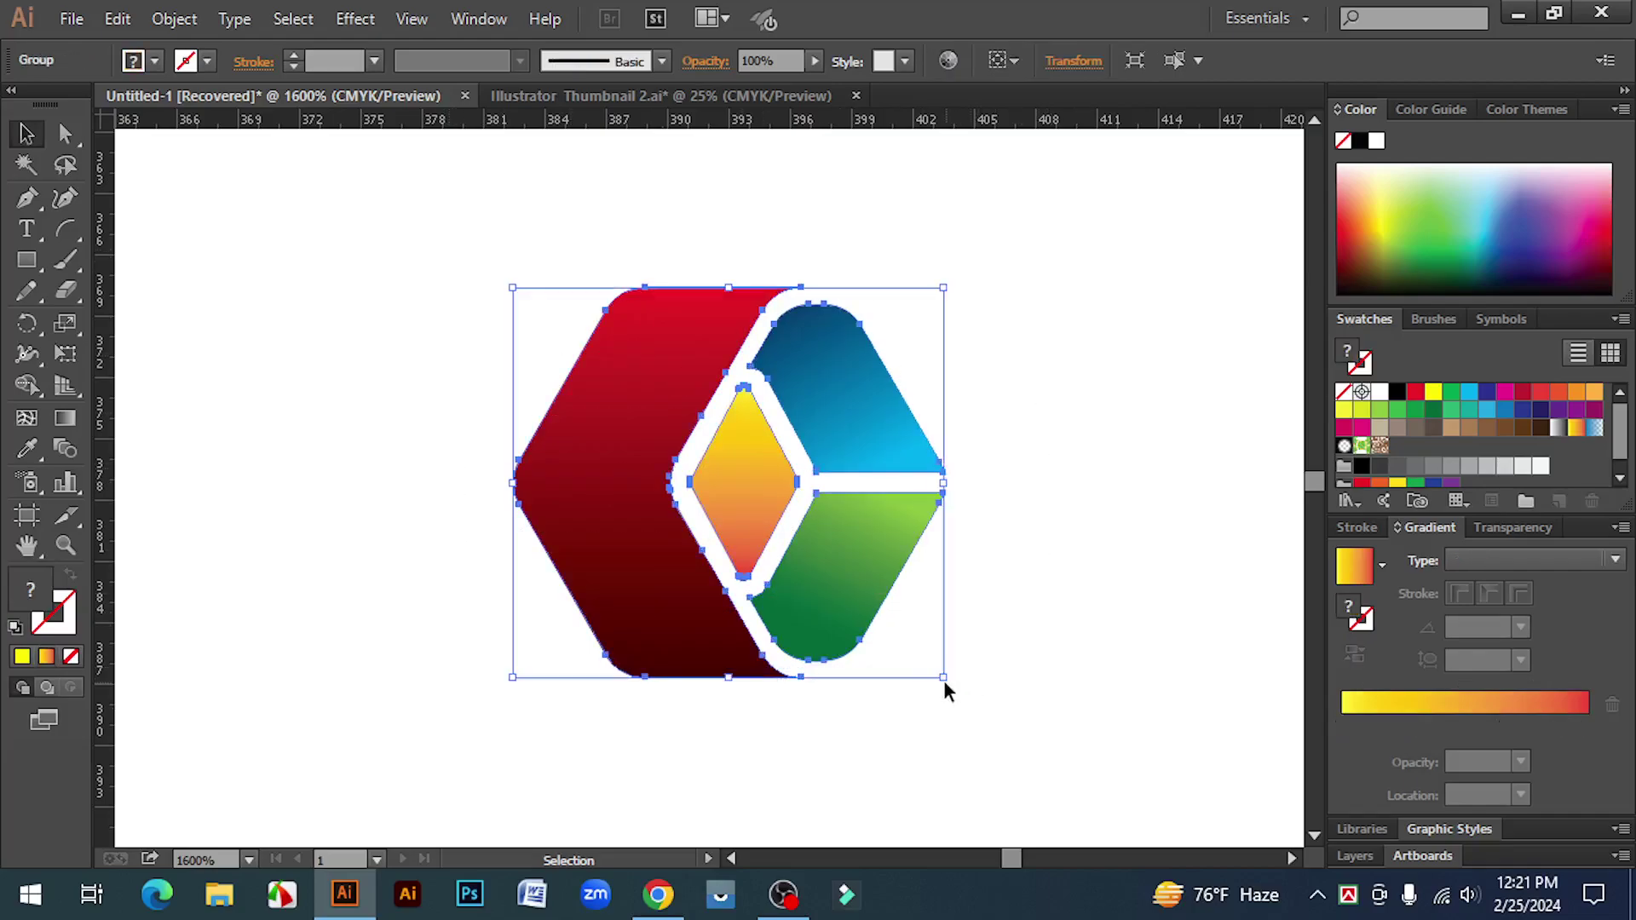
left_click_drag(944, 680, 893, 632)
left_click_drag(770, 419, 397, 258)
left_click_drag(481, 460, 457, 442)
- Draw a large hexagon with the Polygon Tool to the right of the logo
left_click(737, 418)
left_click_drag(33, 252, 146, 351)
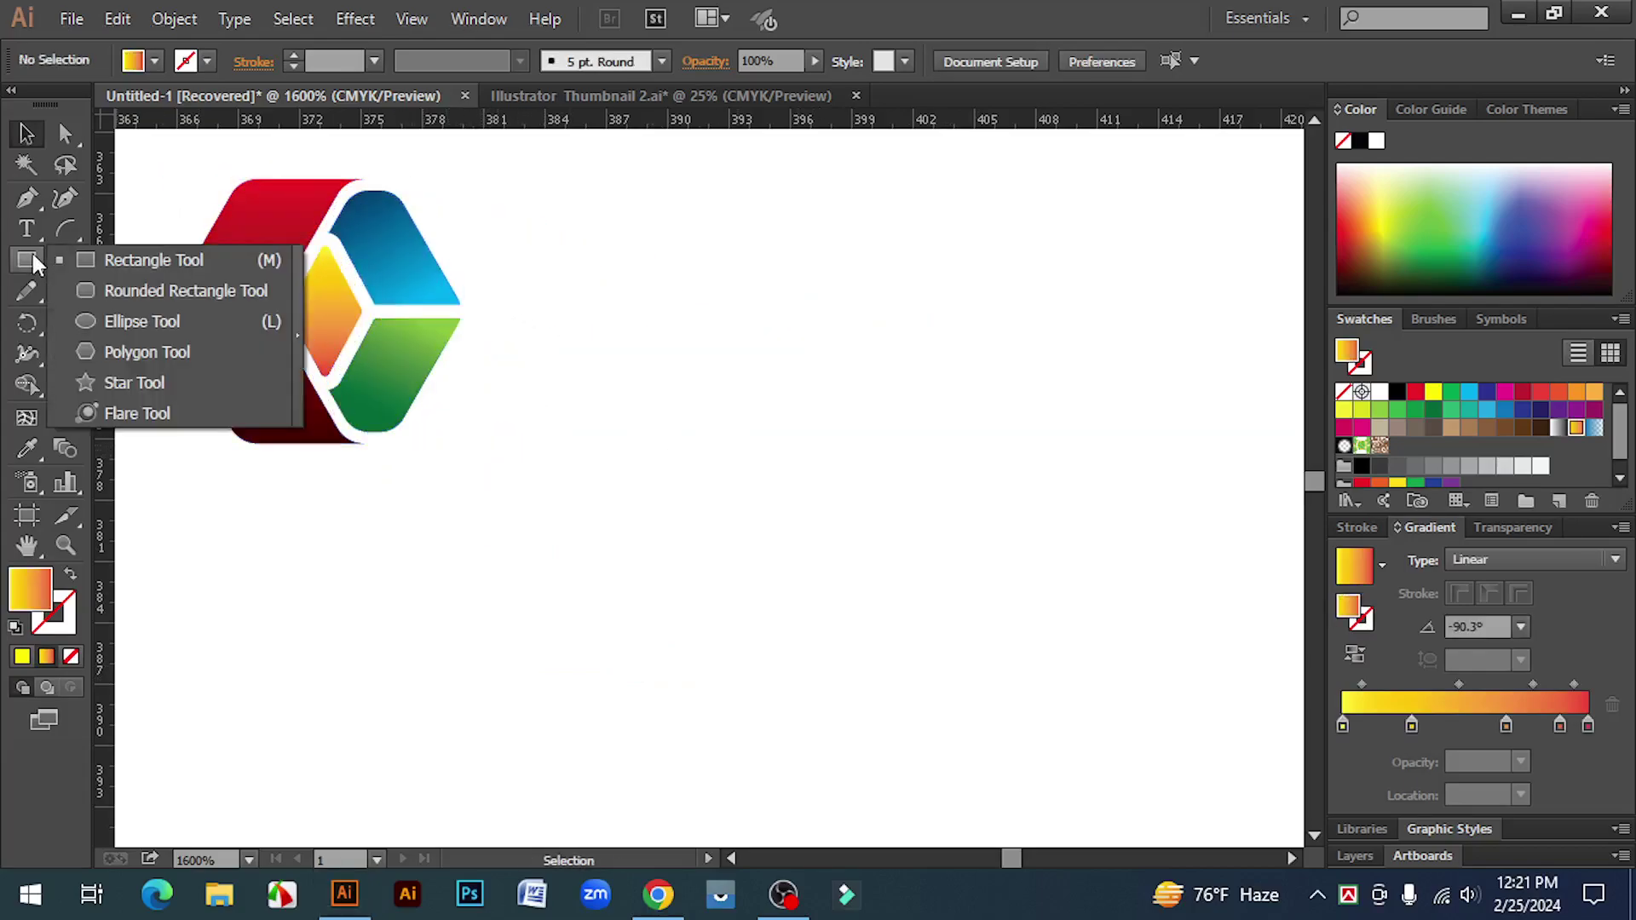
left_click(146, 351)
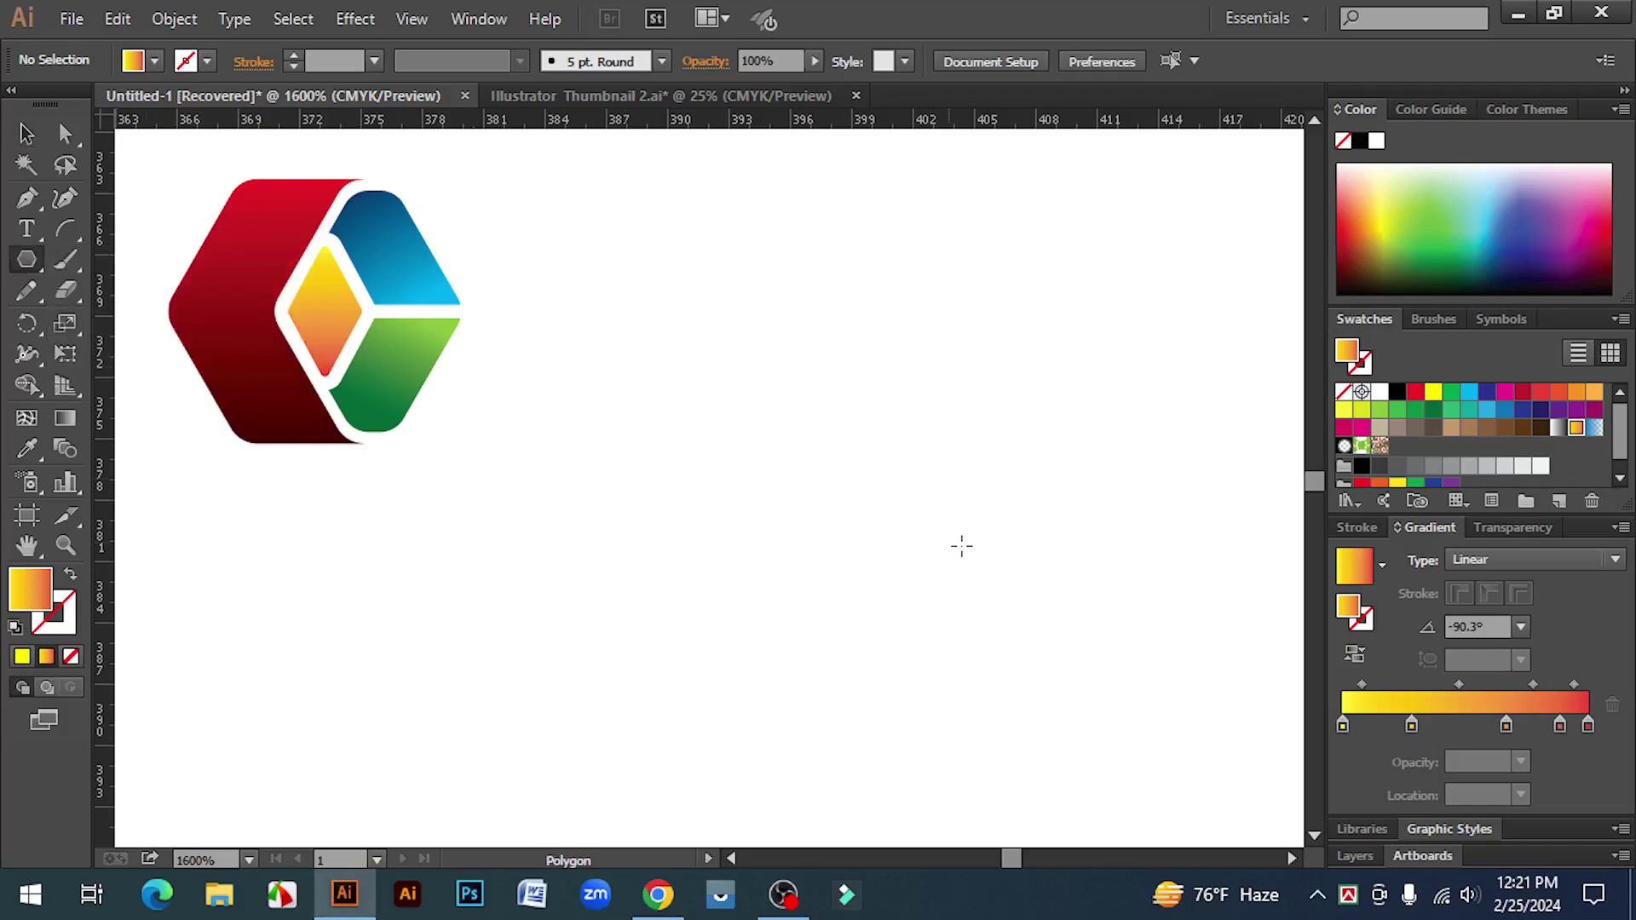
left_click_drag(829, 509, 935, 646)
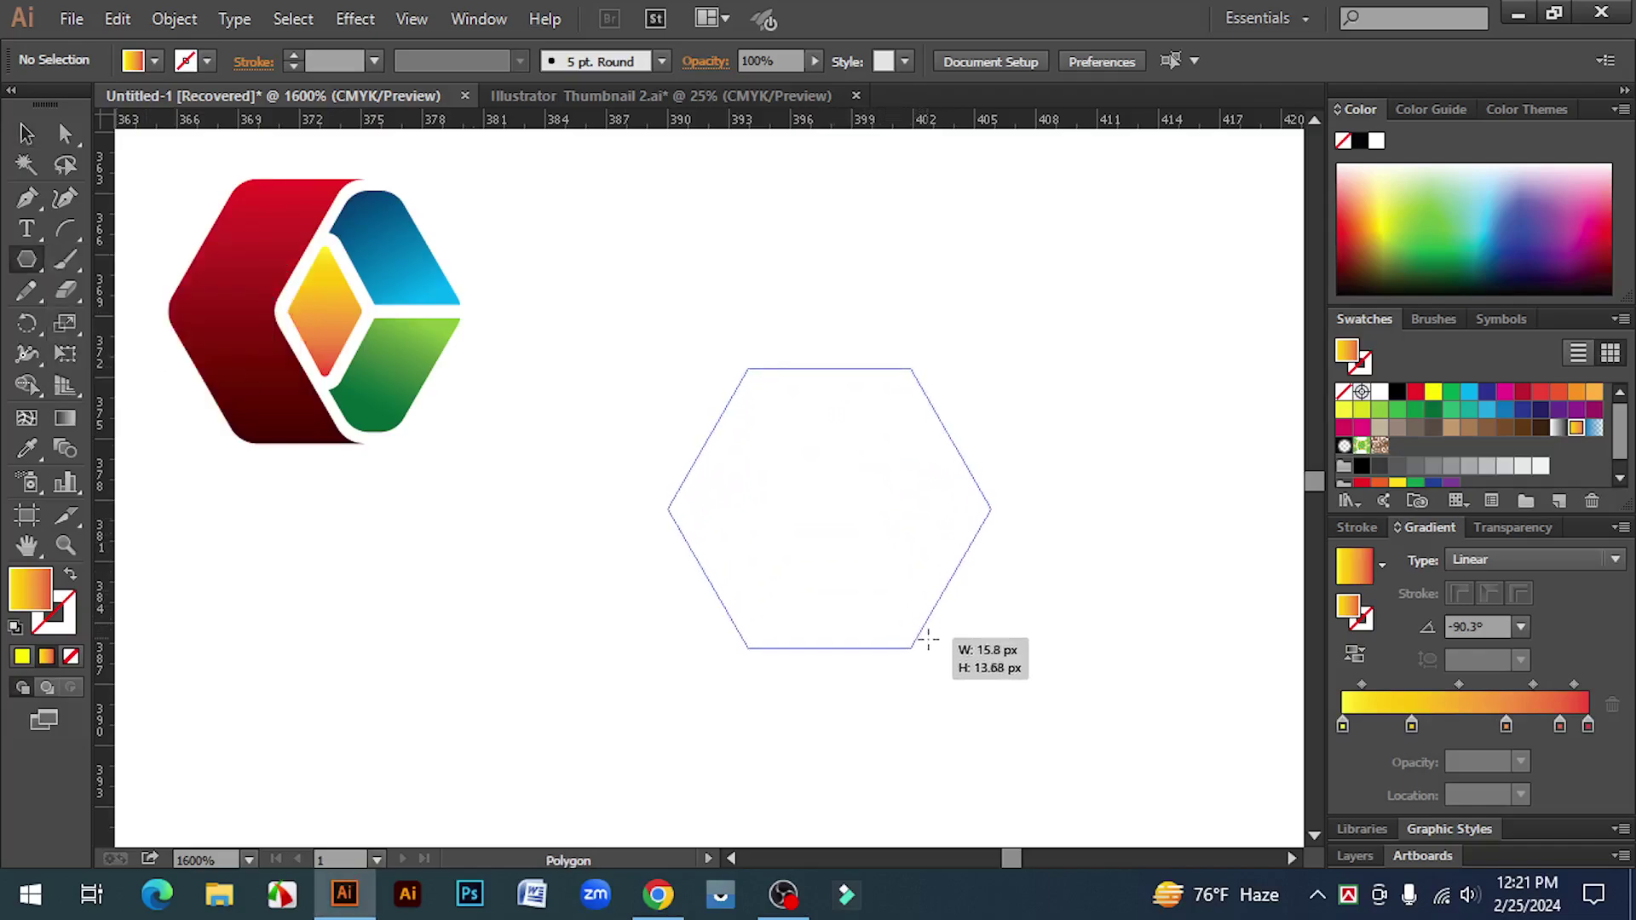
- Fill the hexagon with the solid CMYK Red swatch
left_click(26, 134)
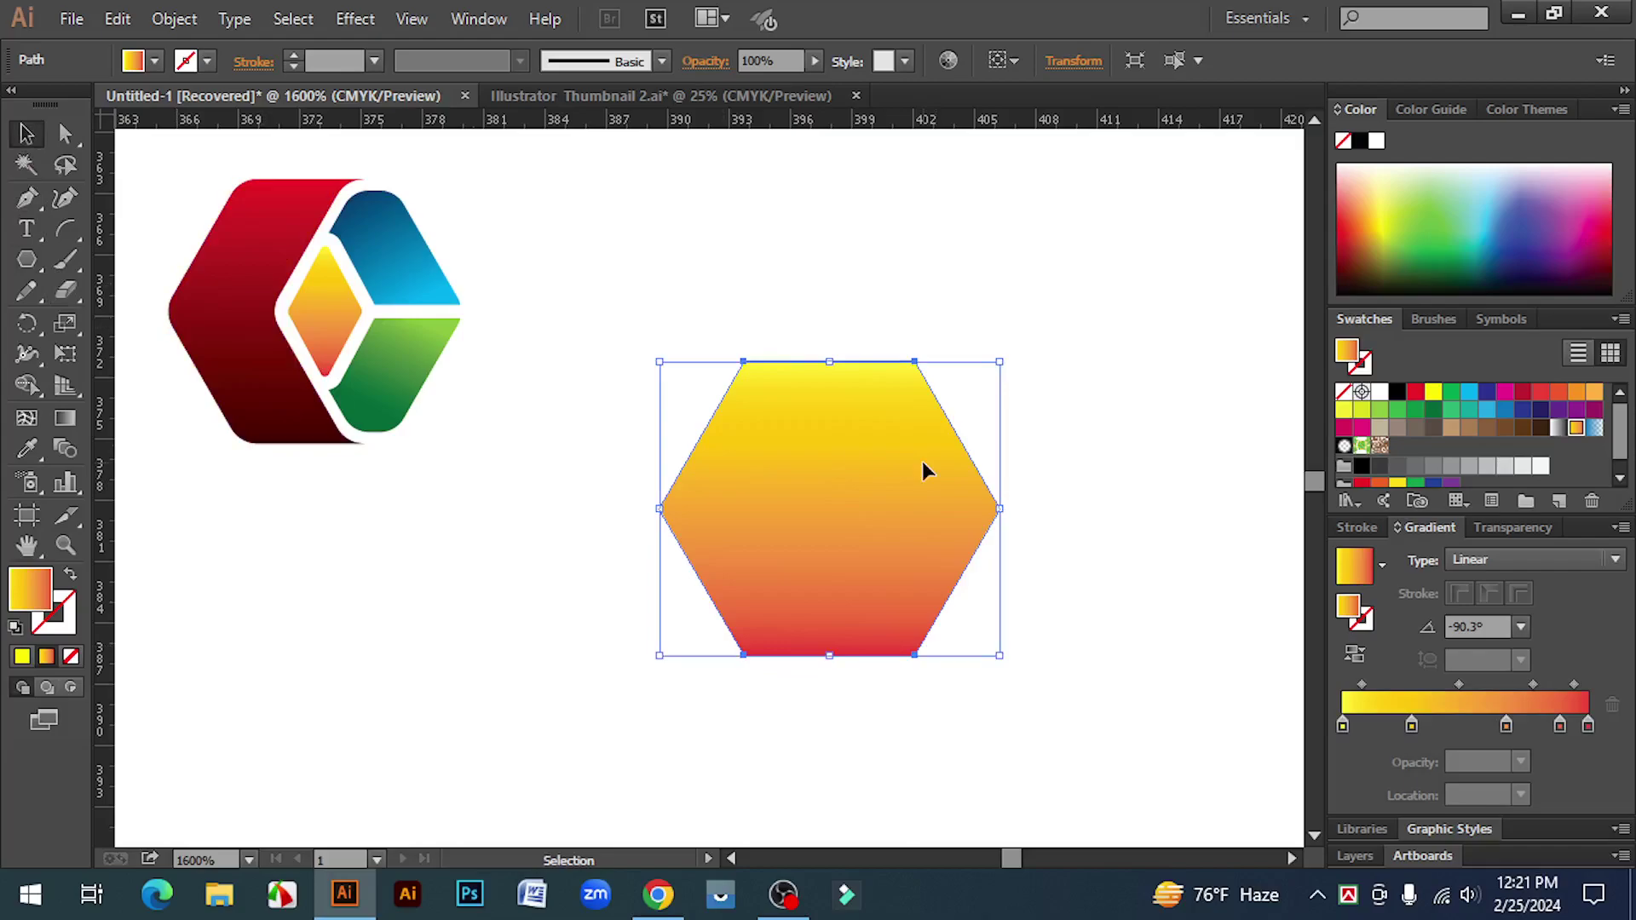
left_click(1398, 391)
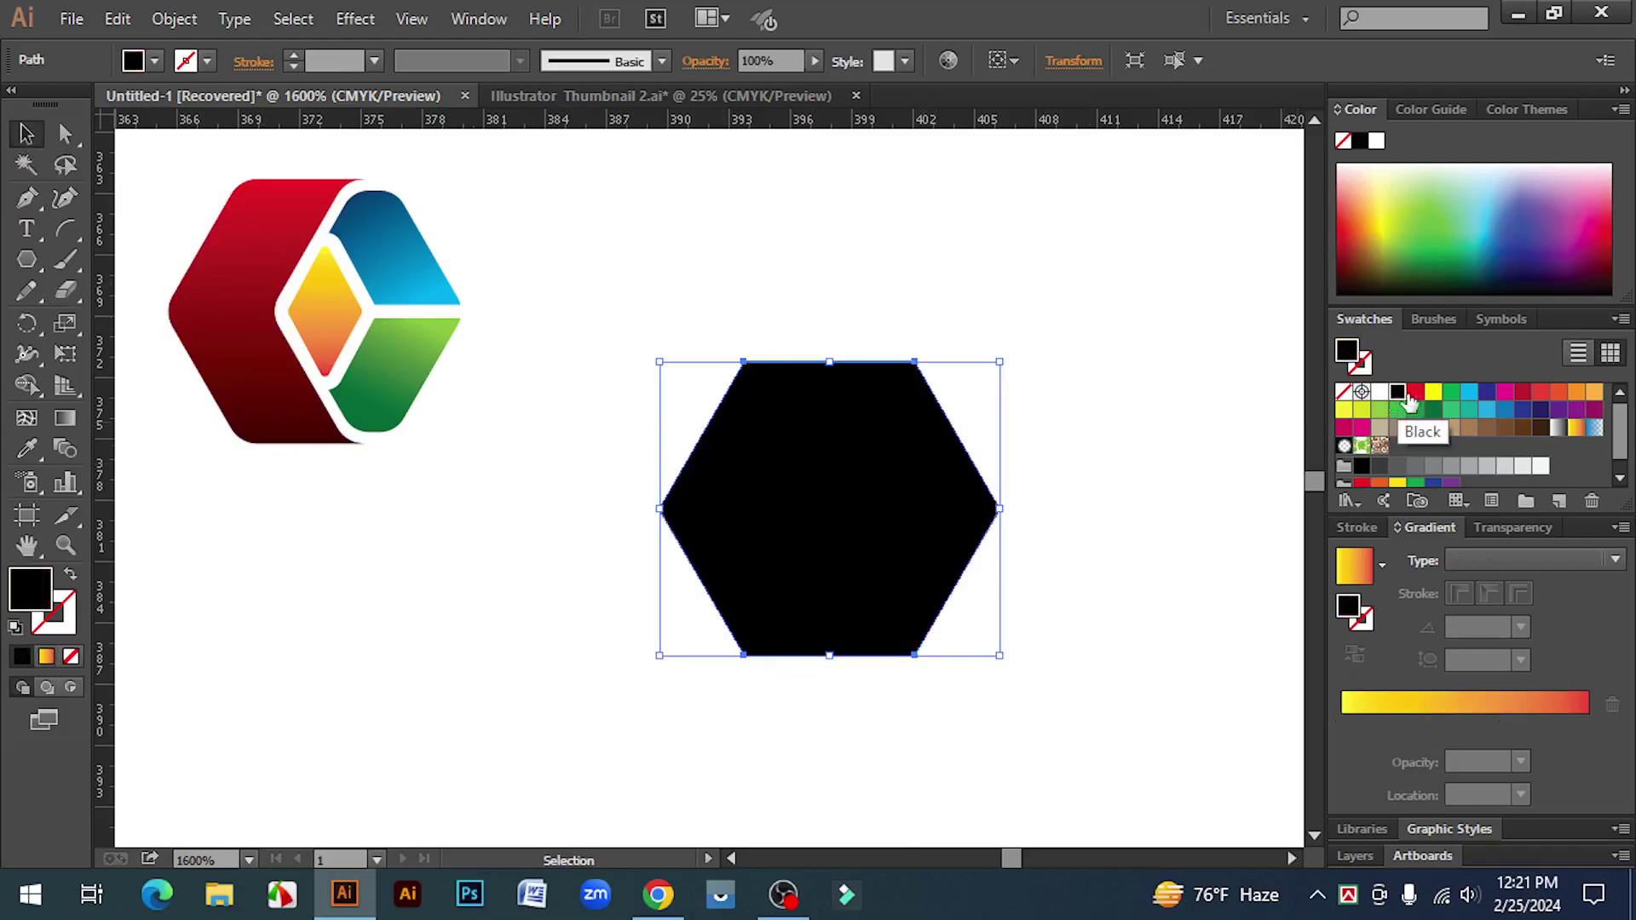
left_click(1416, 394)
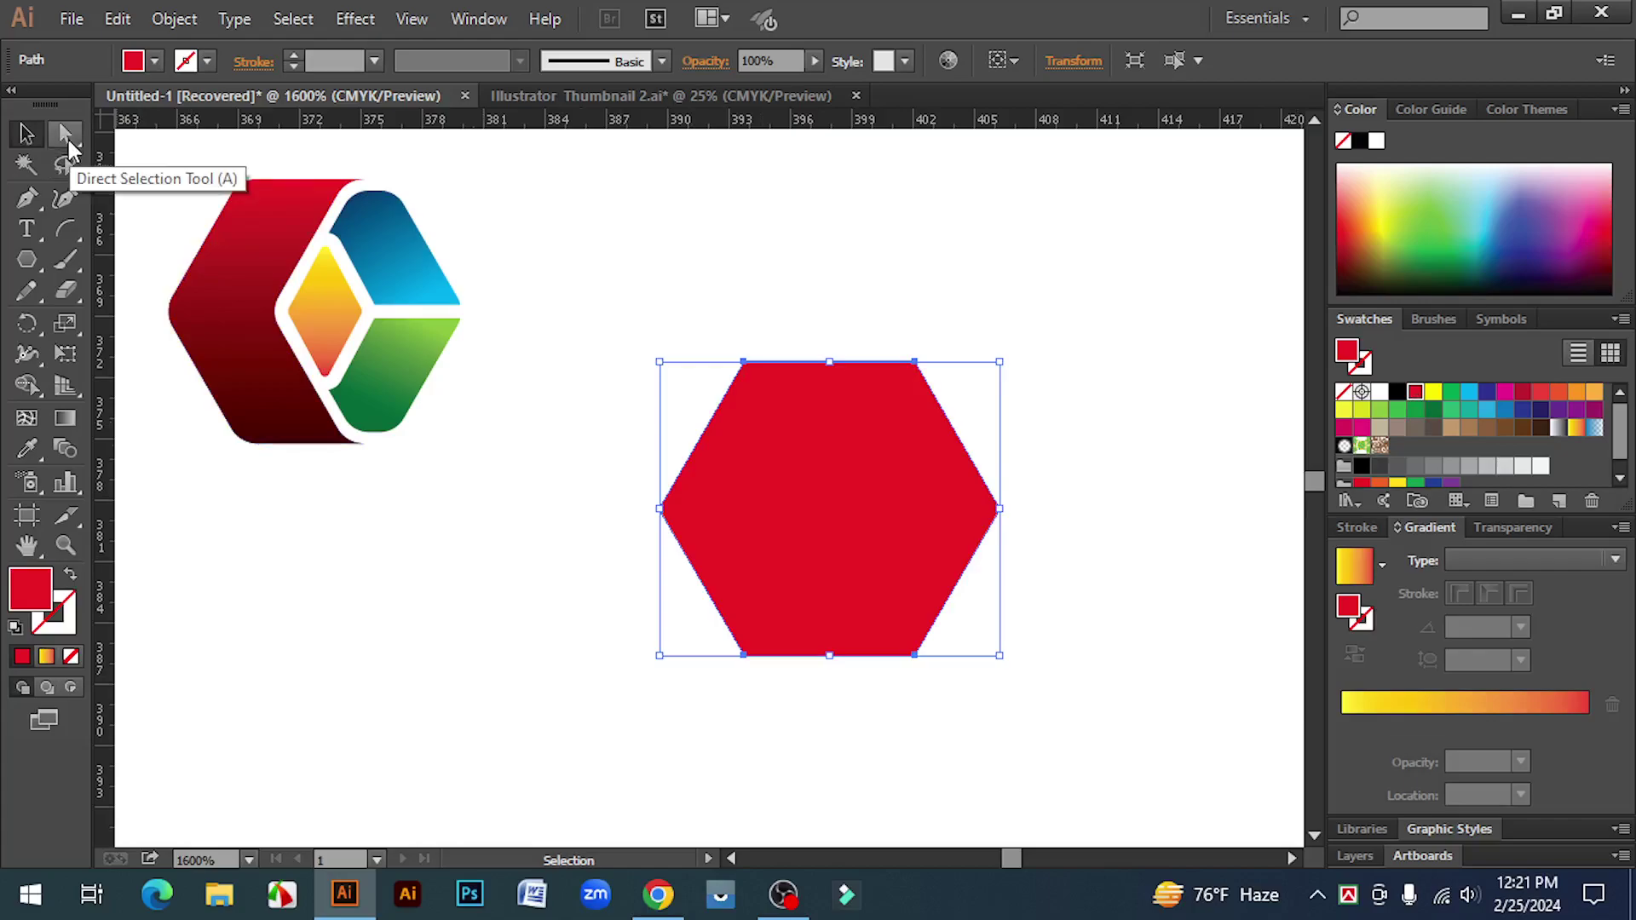
- Drag the live-corner widget to slightly round all six hexagon corners, then reselect it
left_click(66, 139)
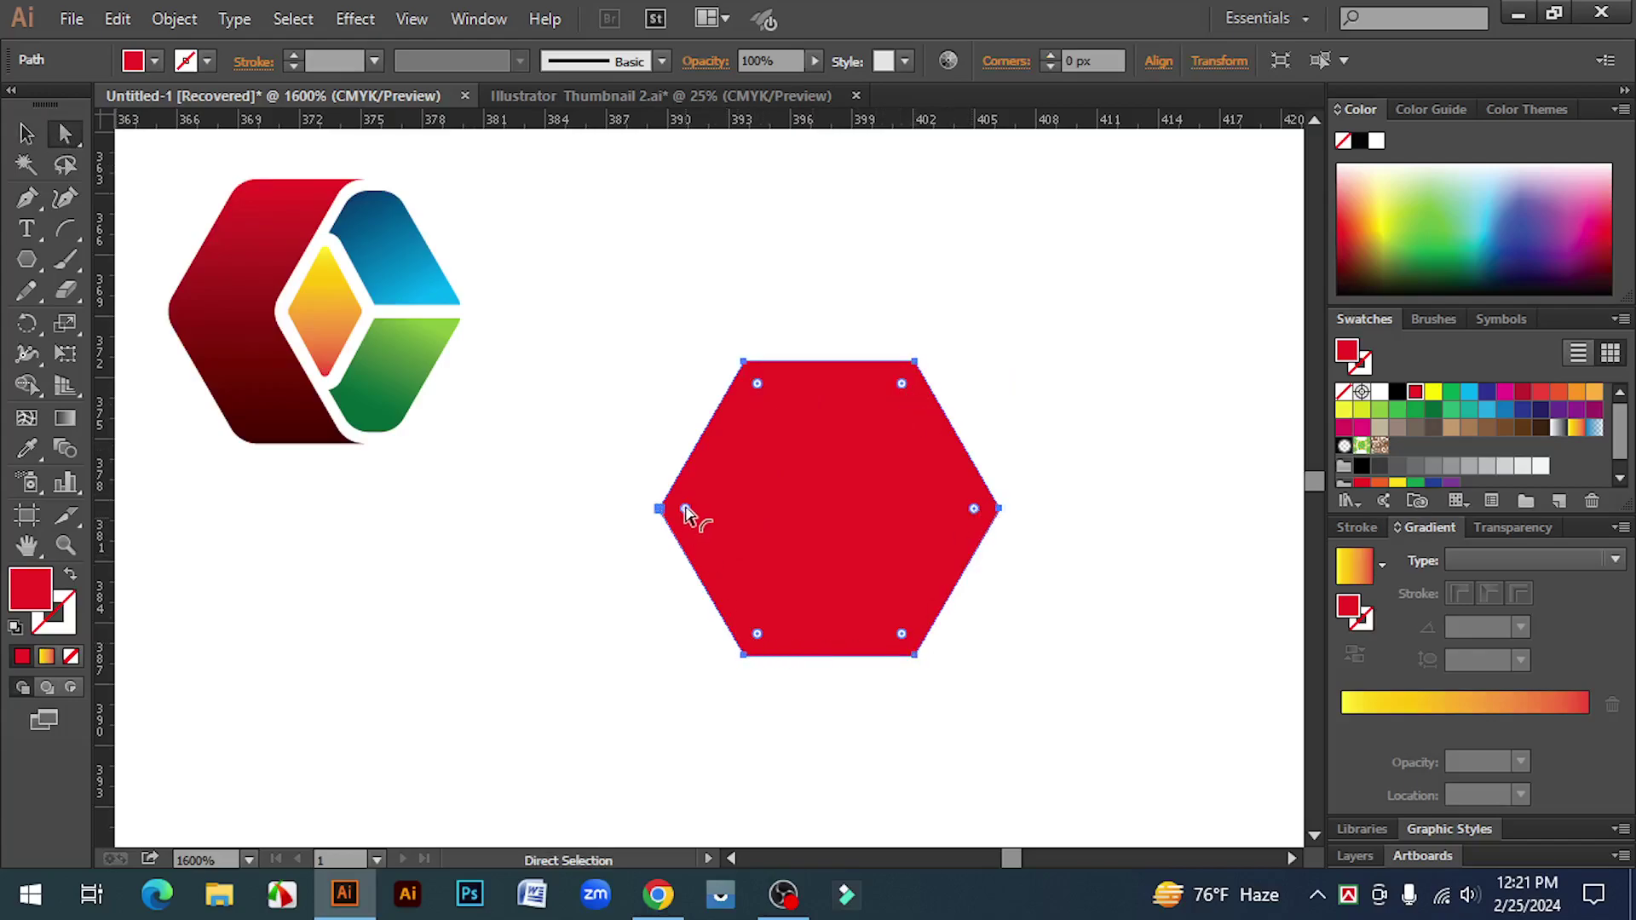
left_click_drag(687, 511, 699, 513)
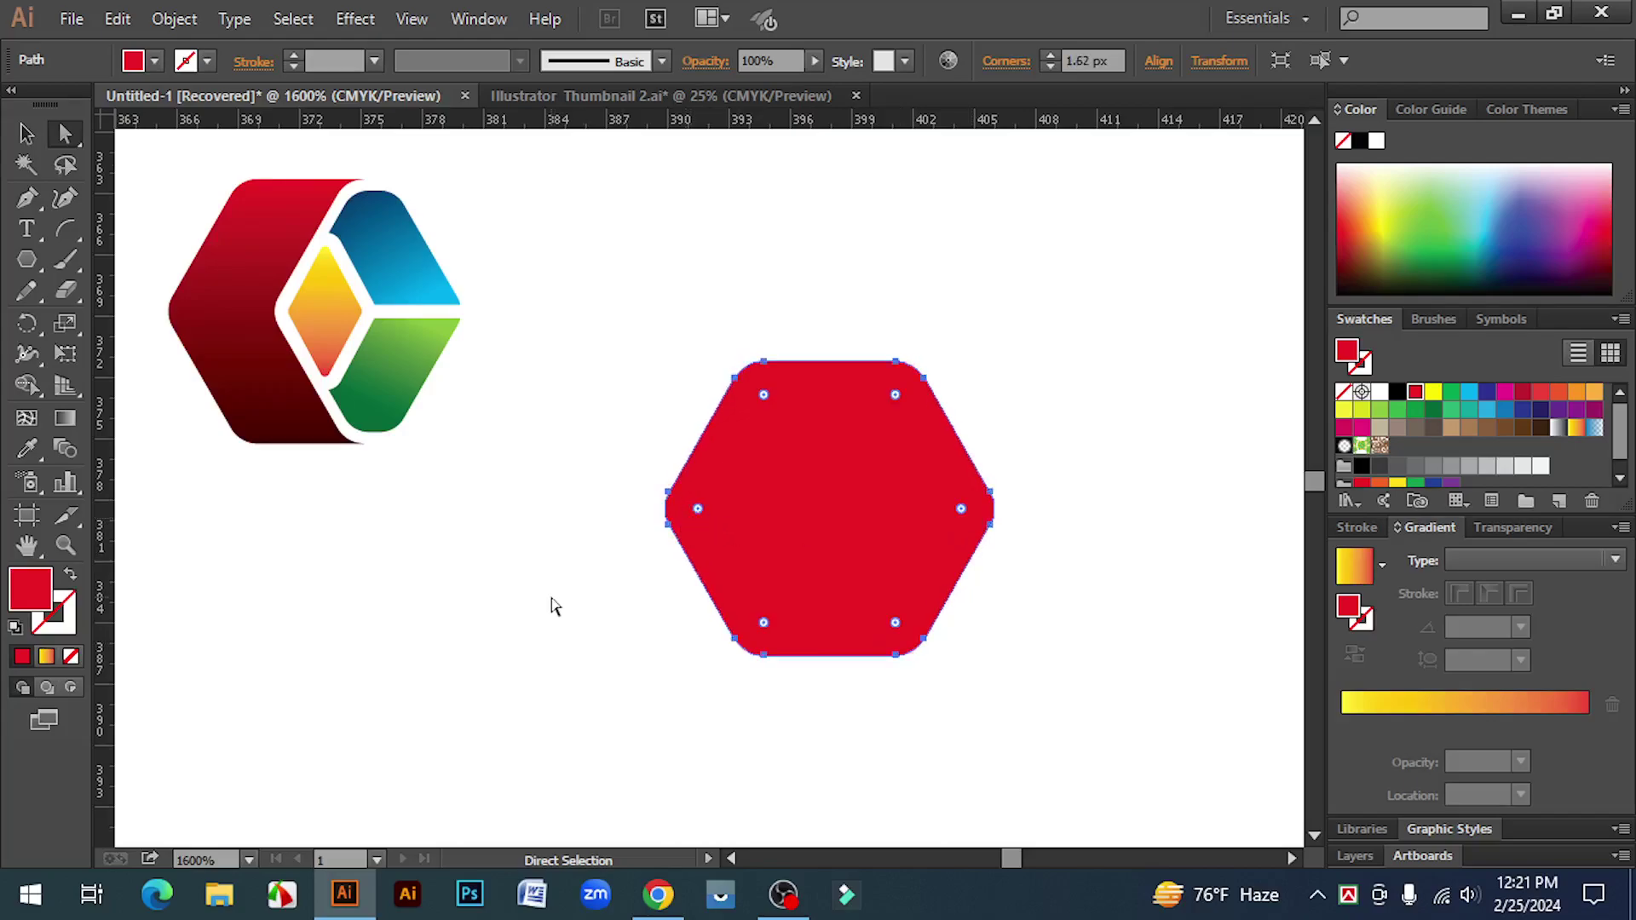
left_click(551, 606)
left_click(32, 136)
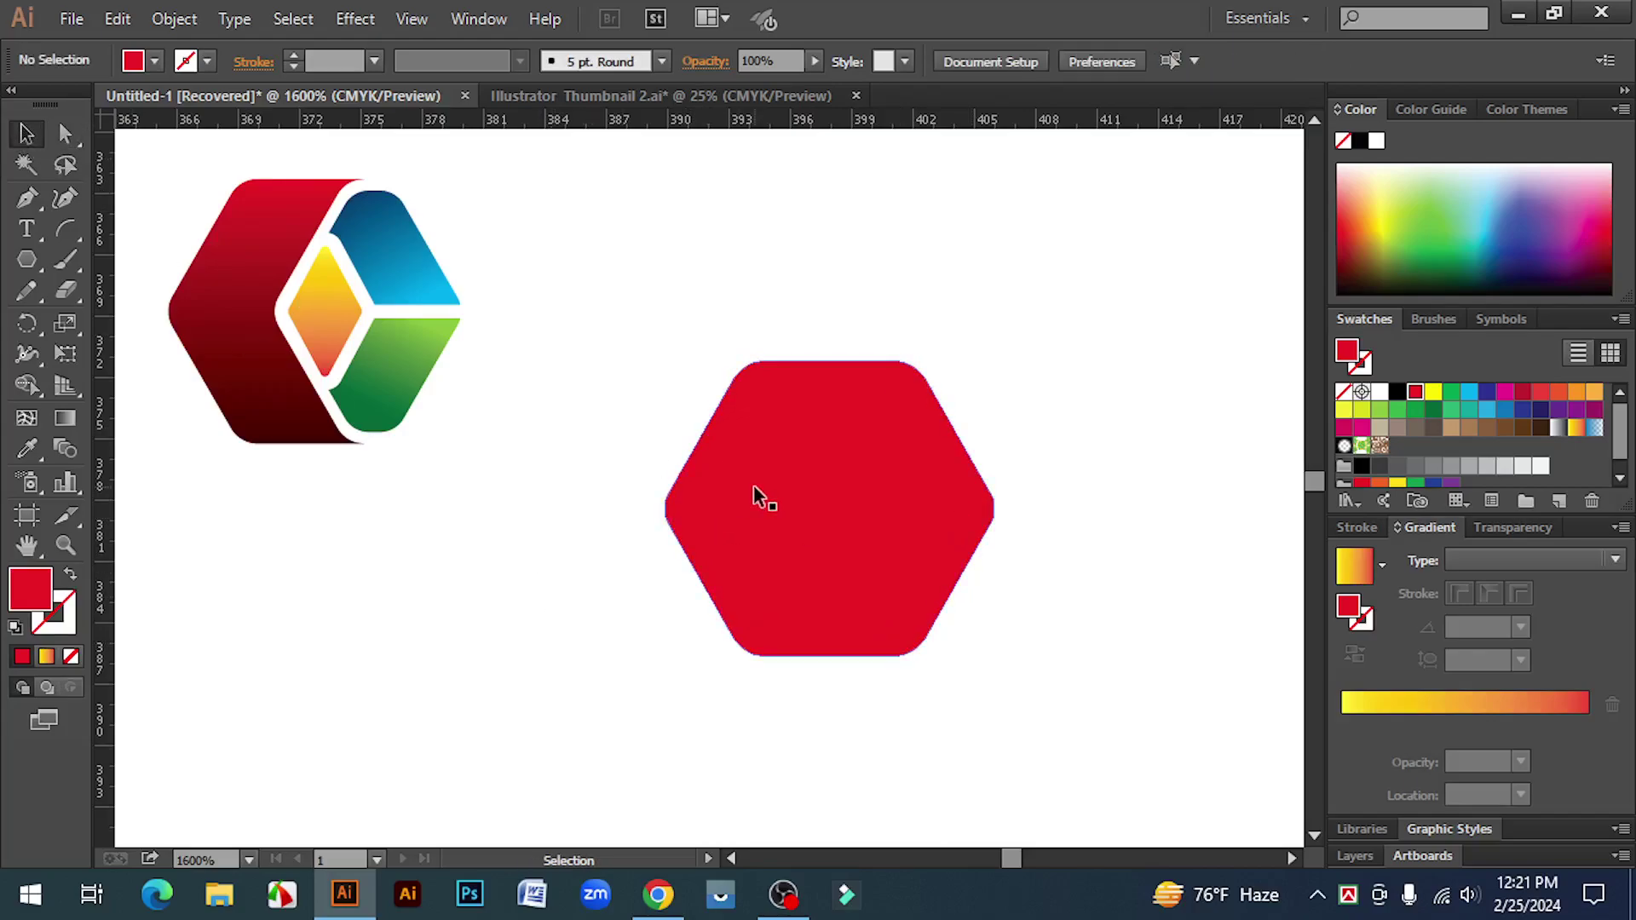
left_click(794, 550)
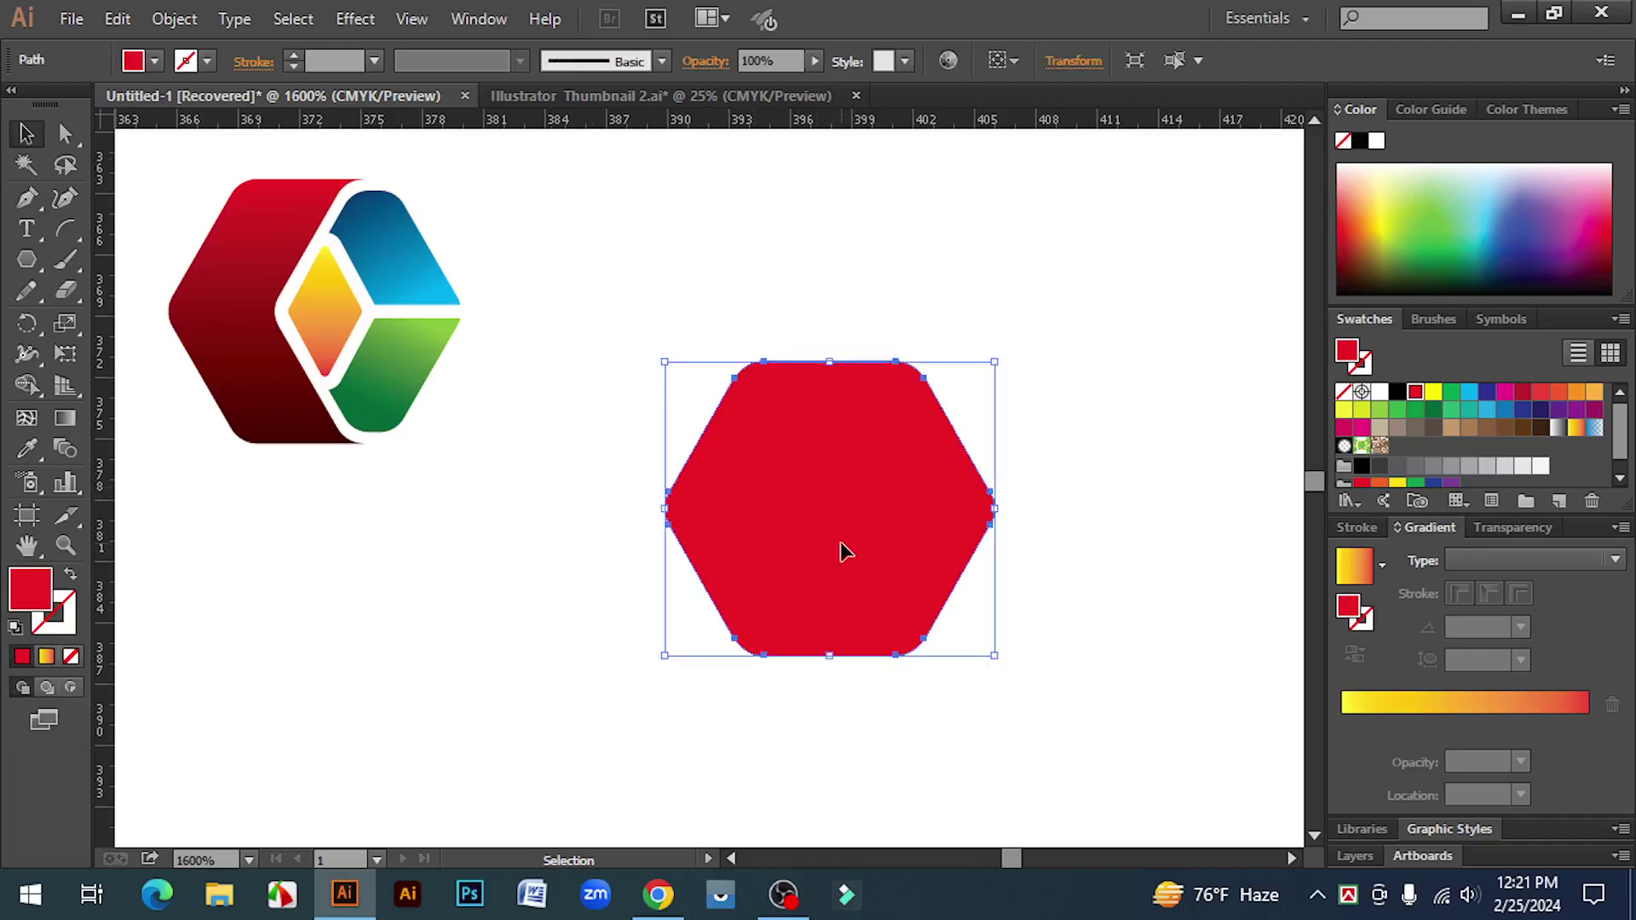
- Overlap a copy of the hexagon to the right and trim away its outer piece with Shape Builder
left_click_drag(801, 559, 913, 561)
left_click_drag(1154, 756, 728, 303)
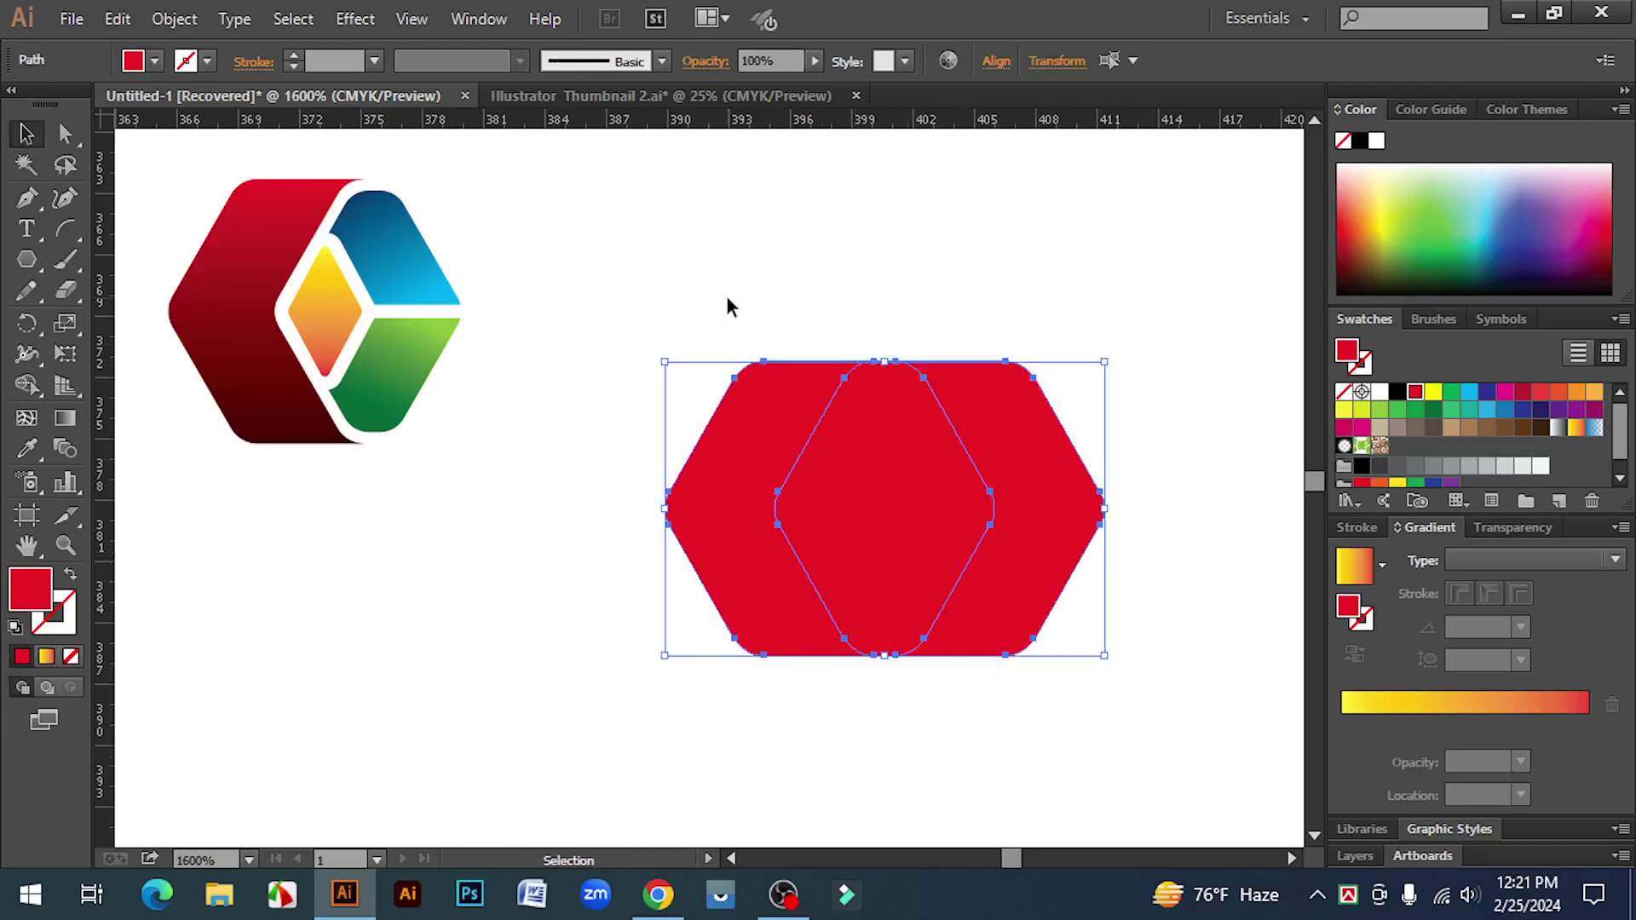
left_click(26, 387)
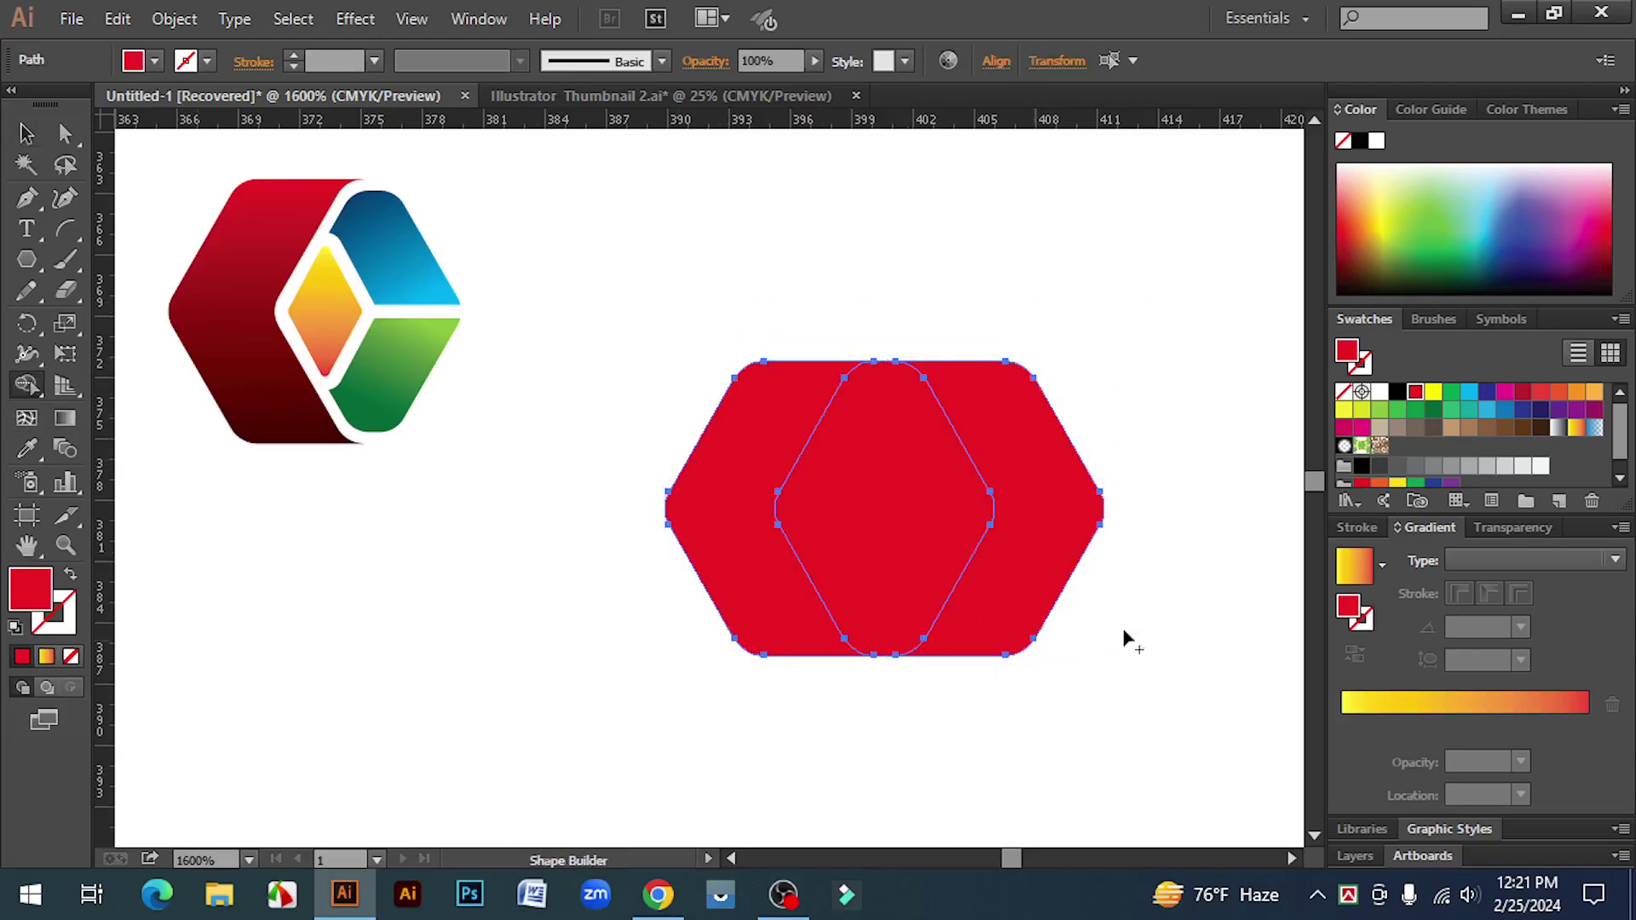
left_click(1054, 506, "alt")
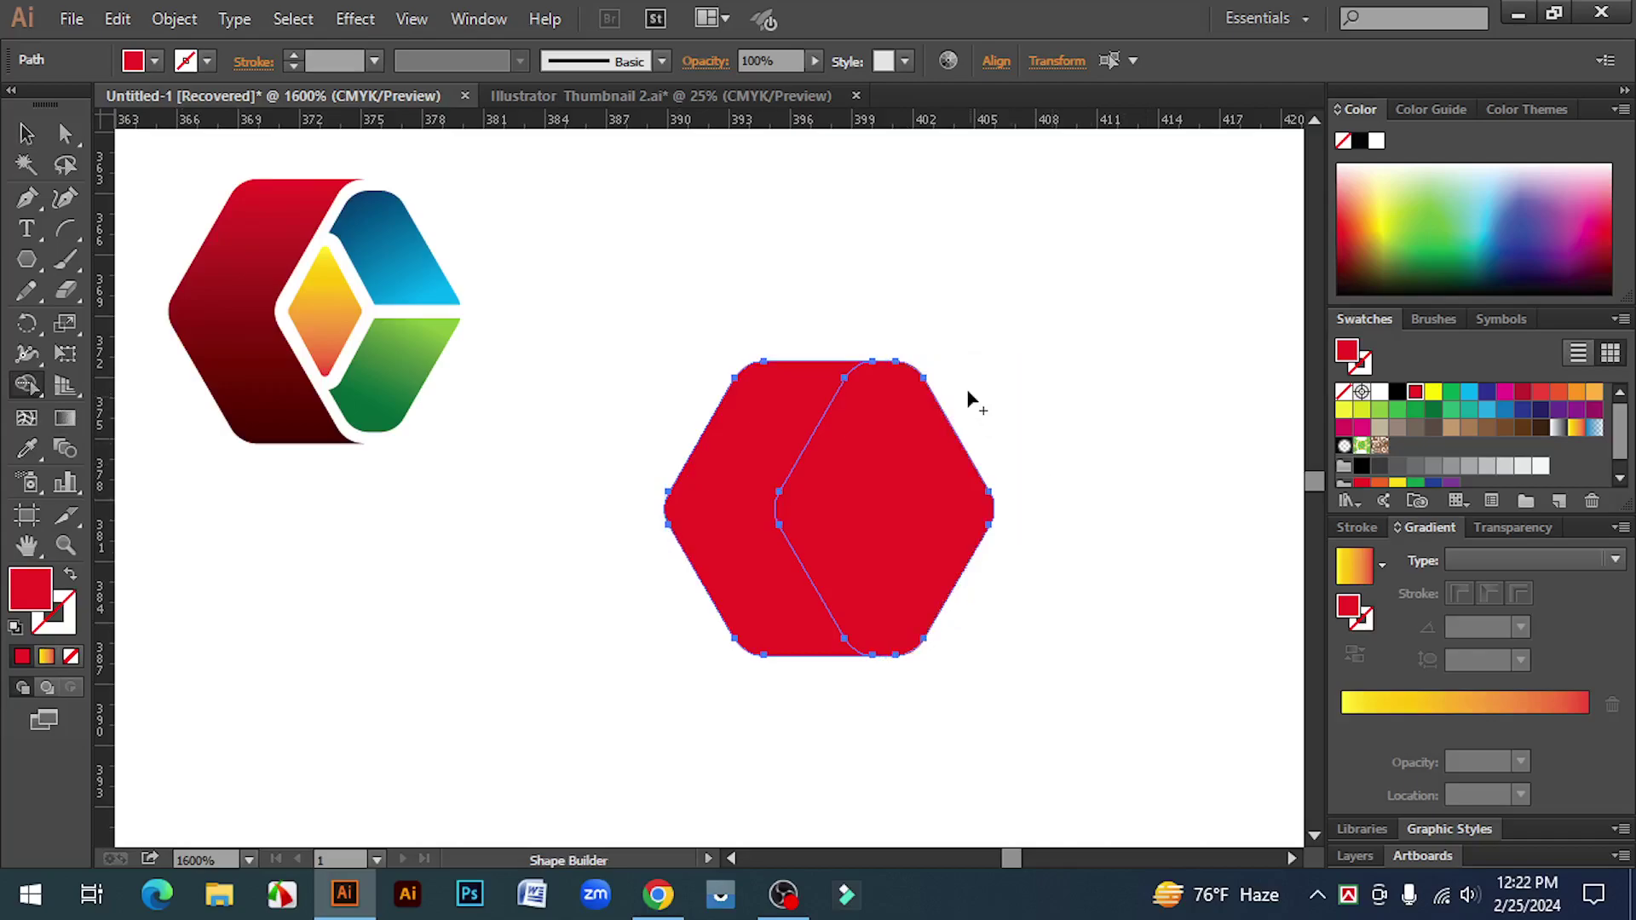
- Fill the overlapping diamond region black, leaving a red band on the left
left_click(1398, 392)
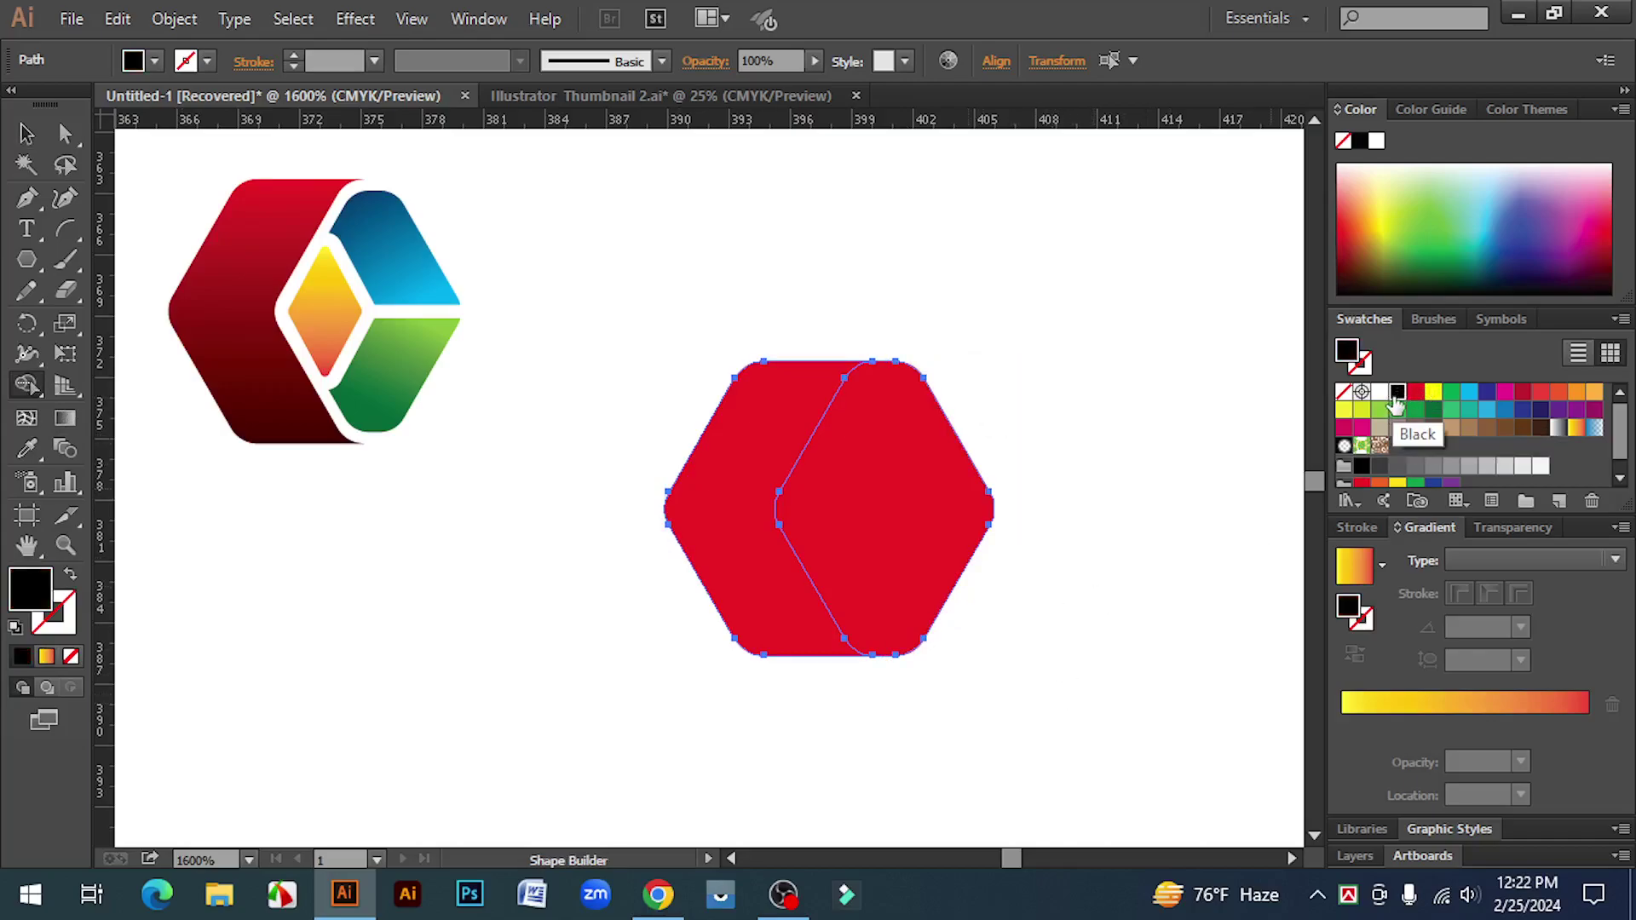
left_click(916, 522)
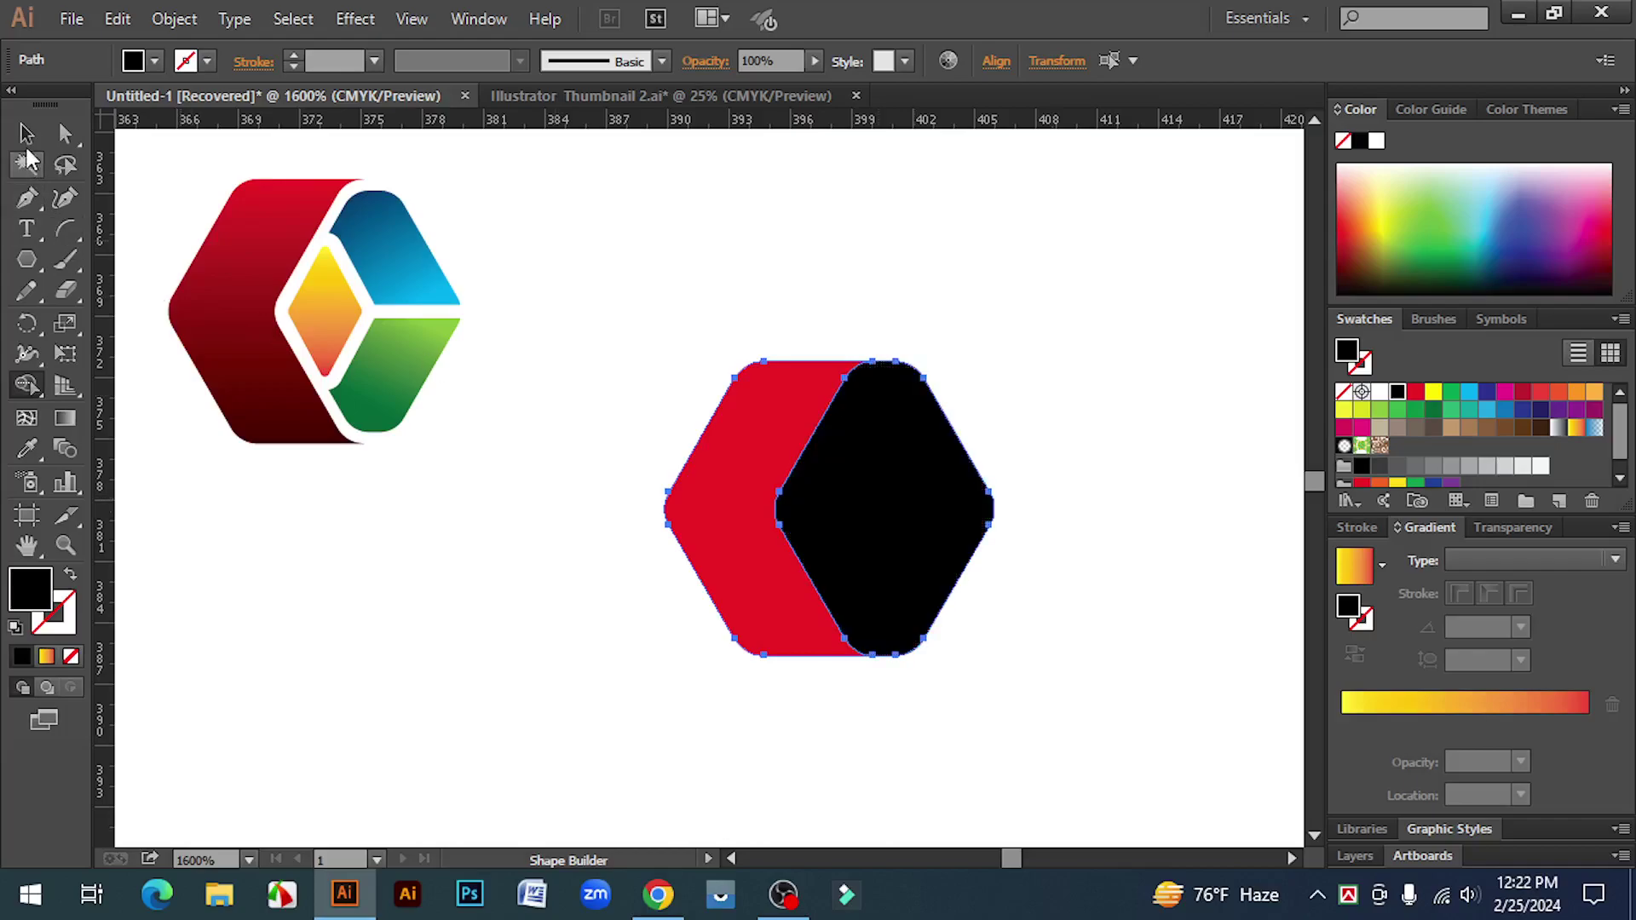
left_click(26, 134)
left_click(471, 521)
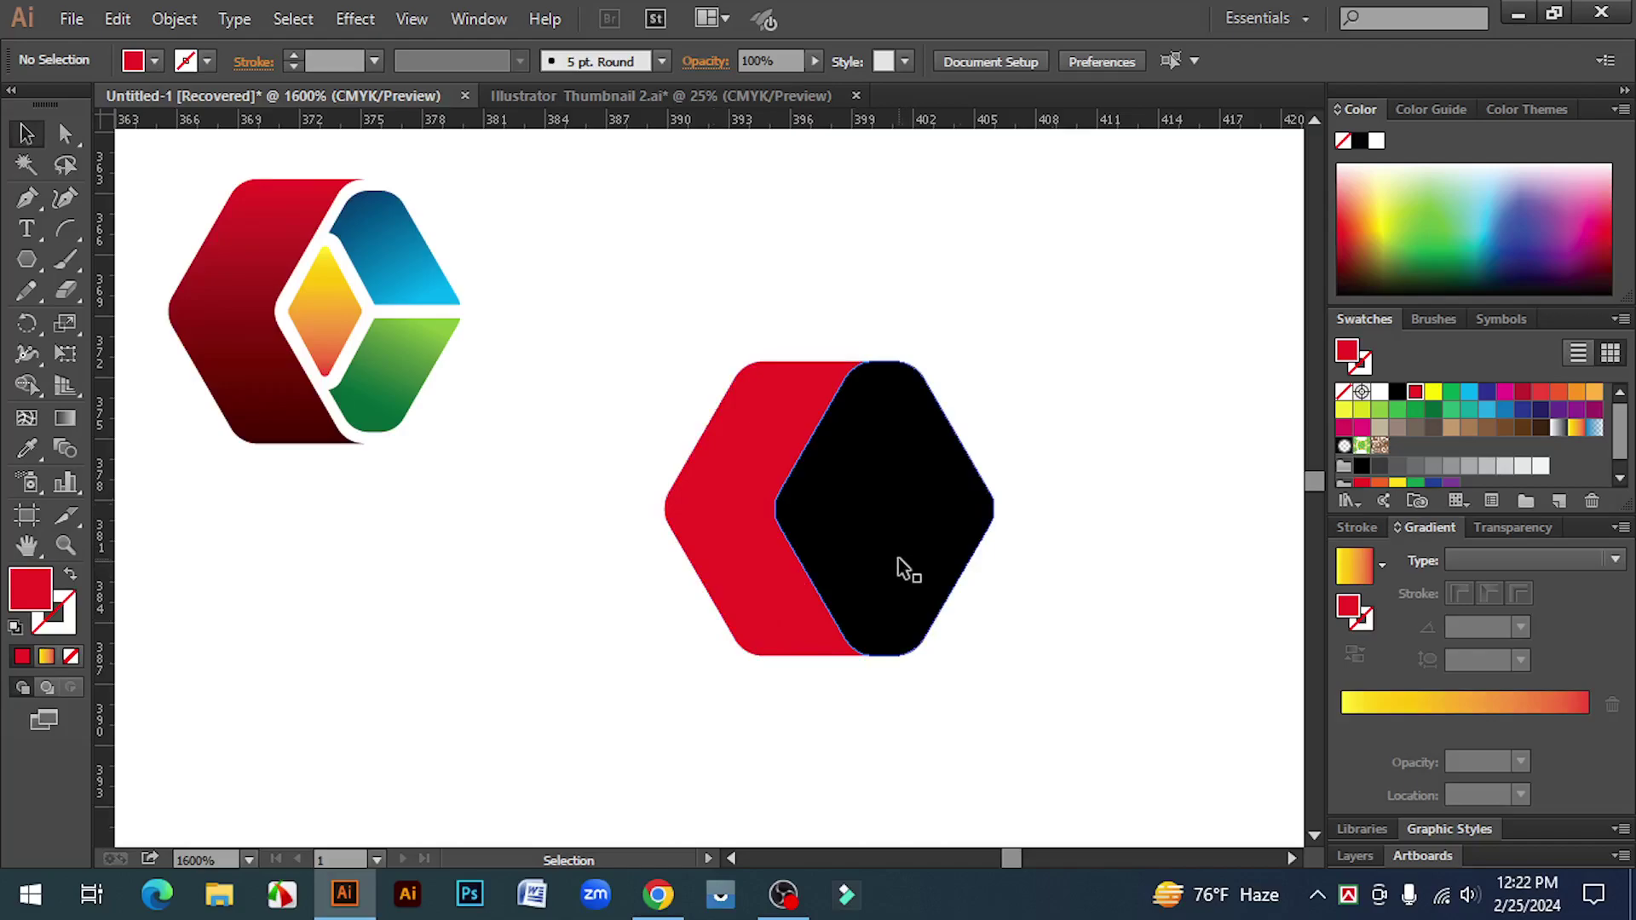
- Nudge the black diamond right to open a thin white gap
left_click(888, 521)
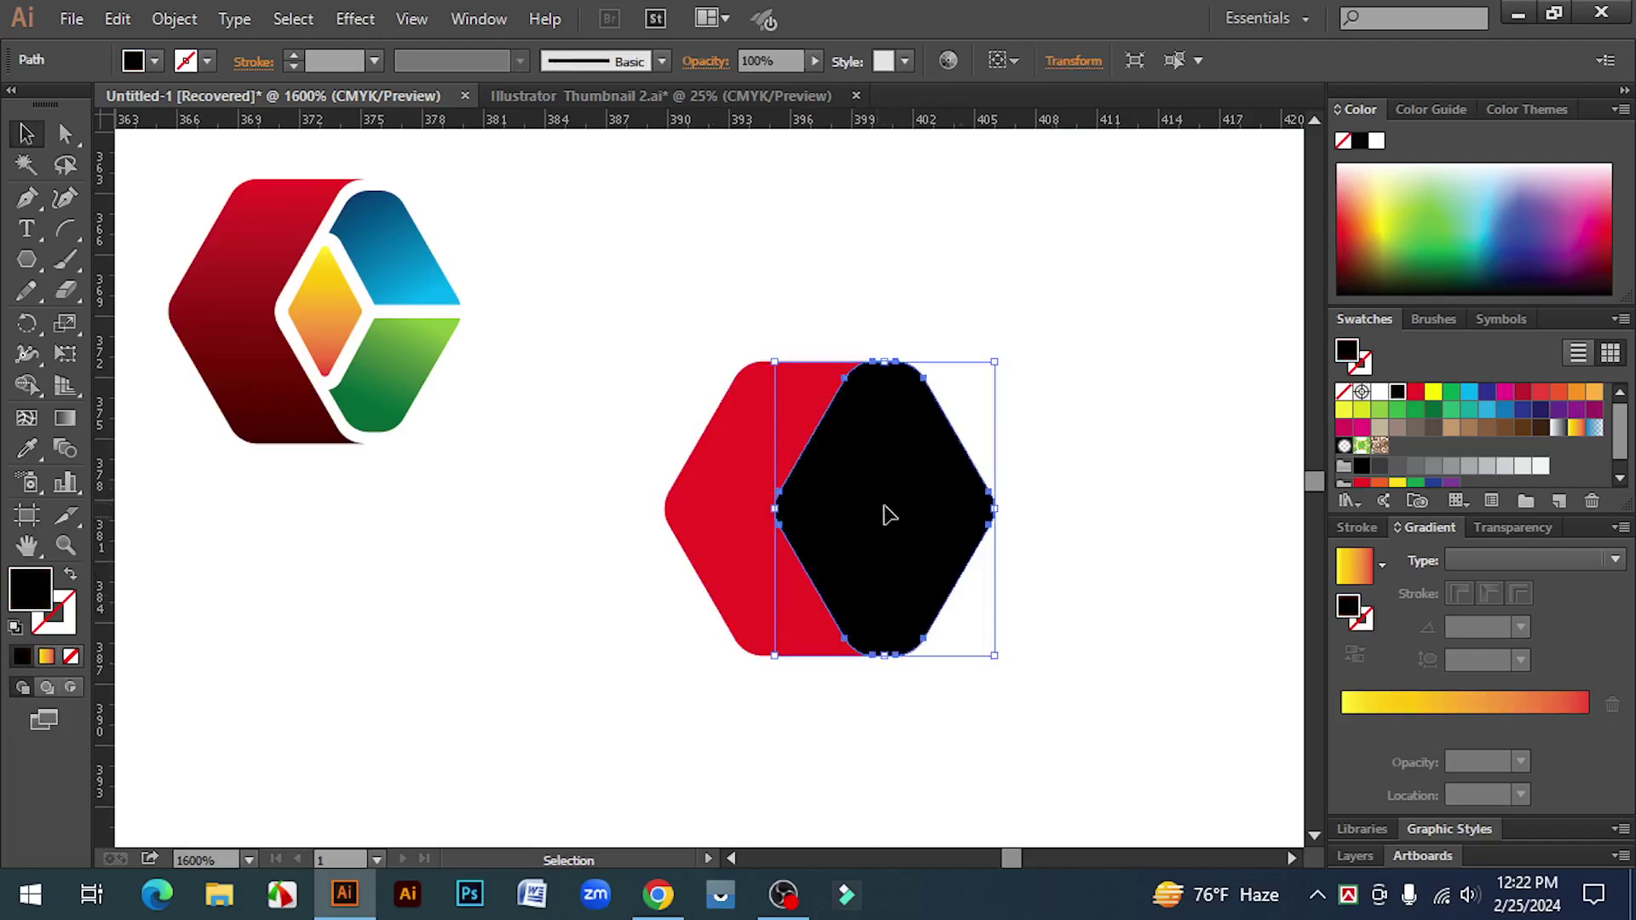
key("Right")
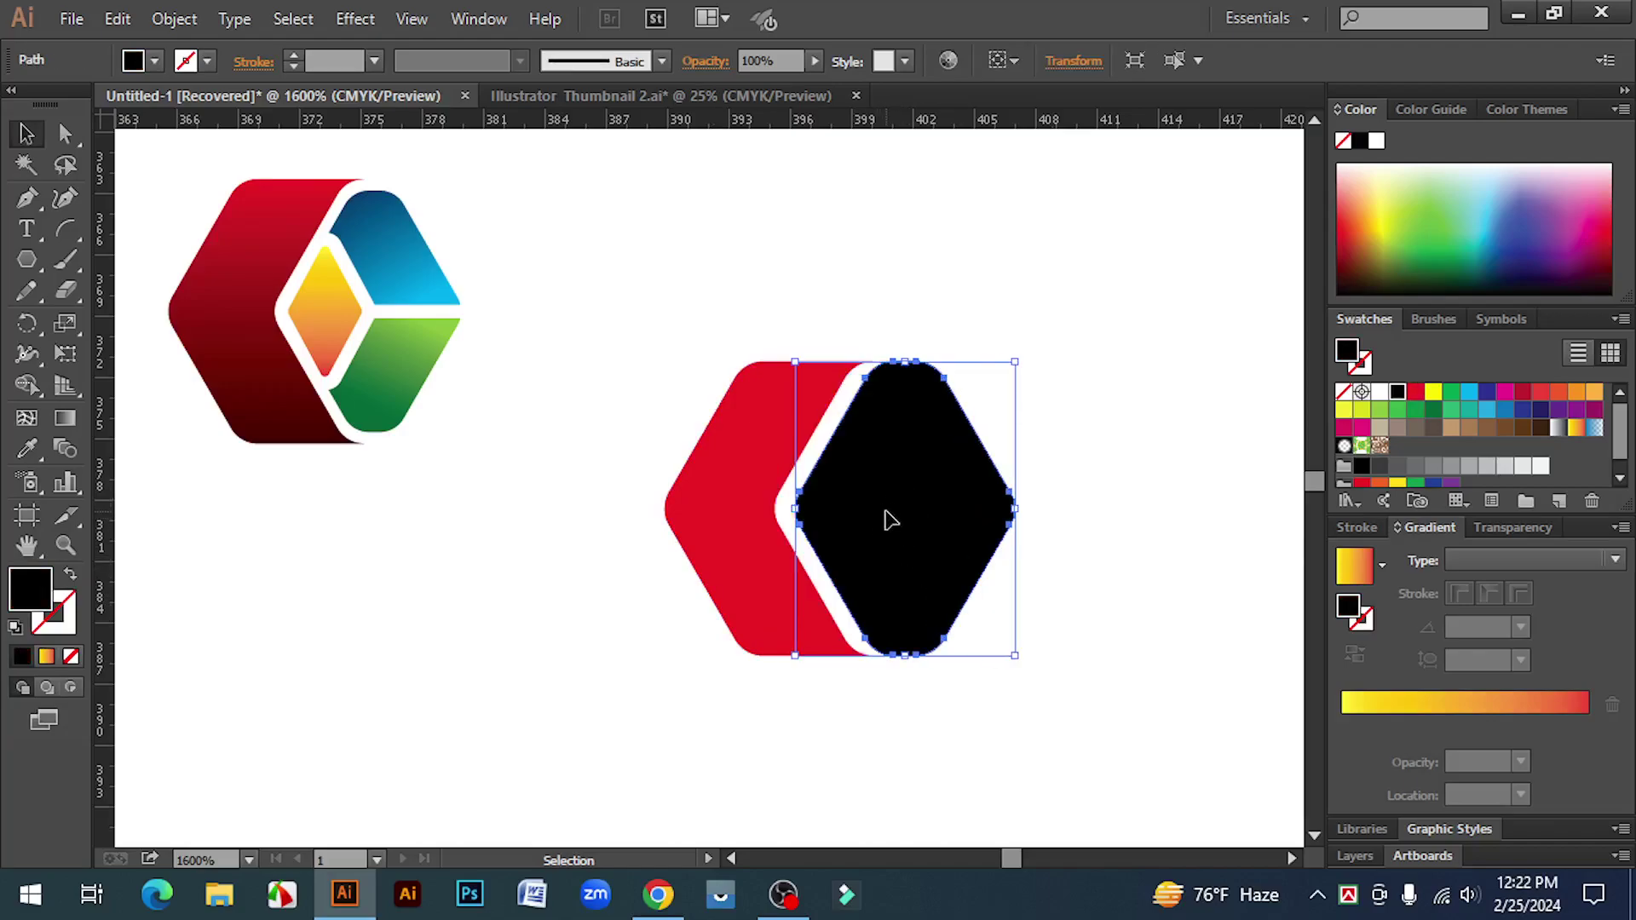
left_click(1039, 727)
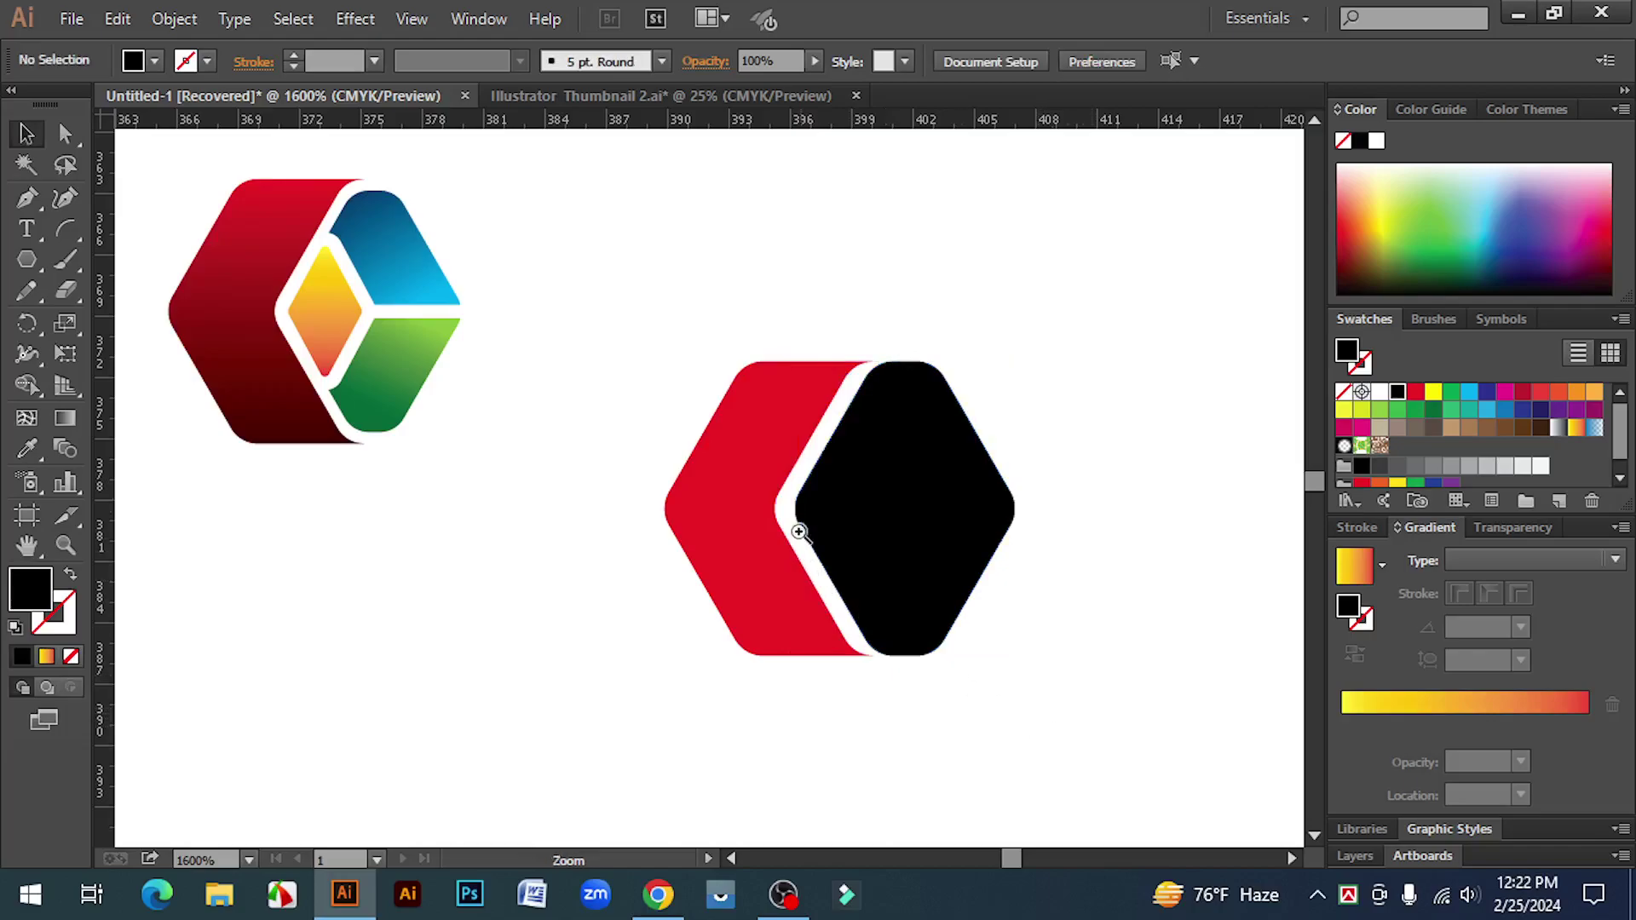
scroll(798, 526, "up", 1)
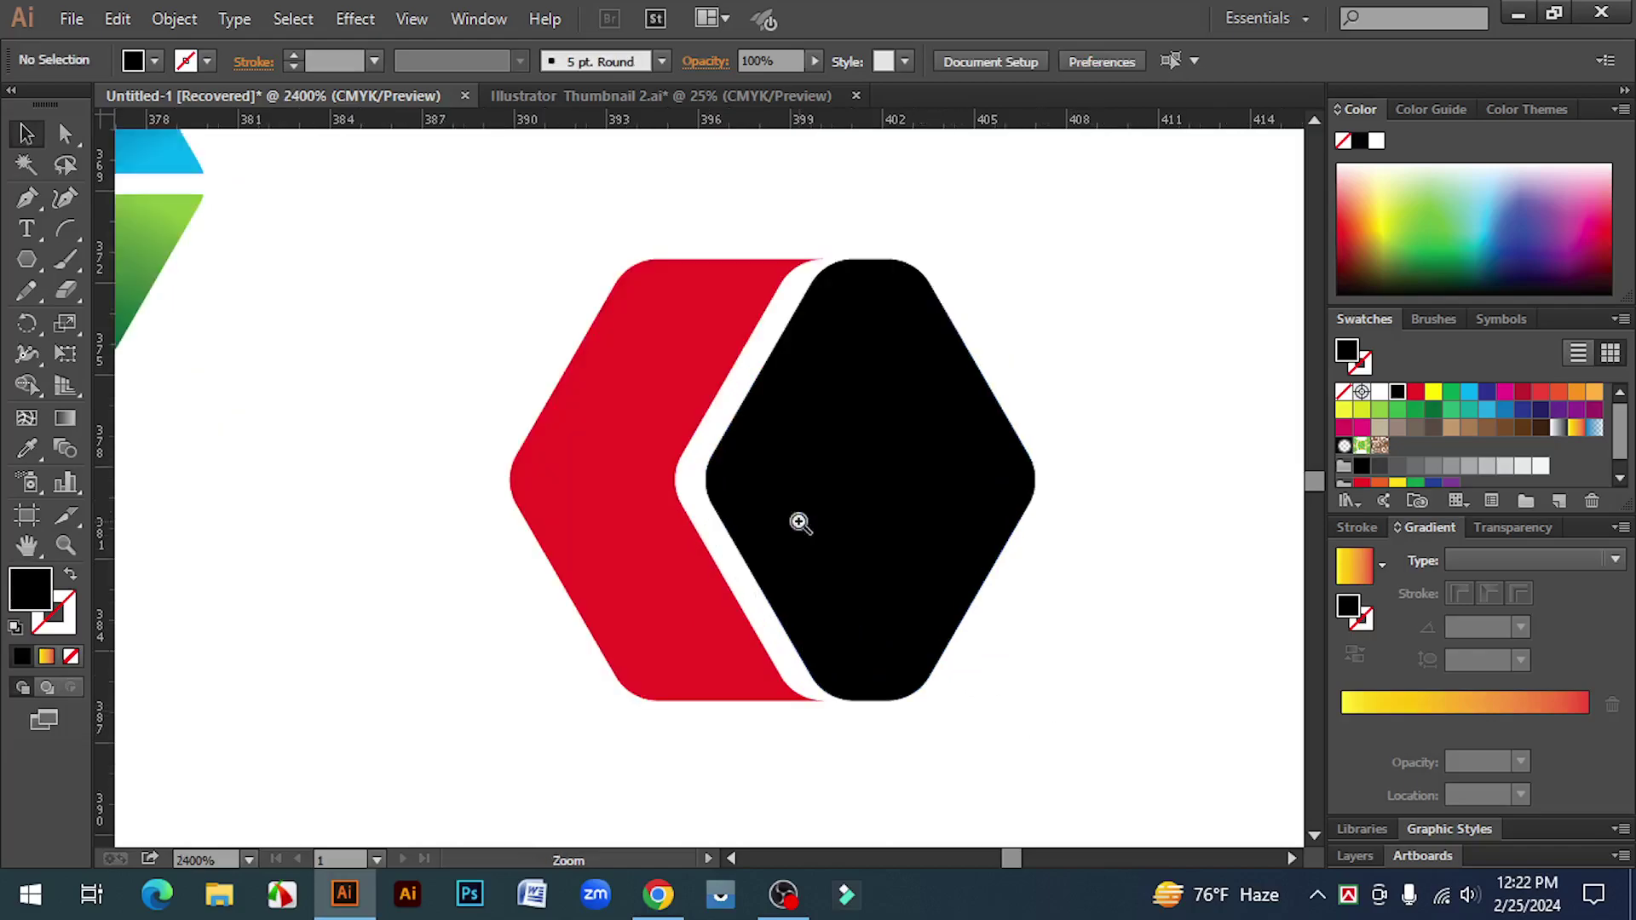
- Enlarge the red side band slightly from its lower corner
left_click(669, 622)
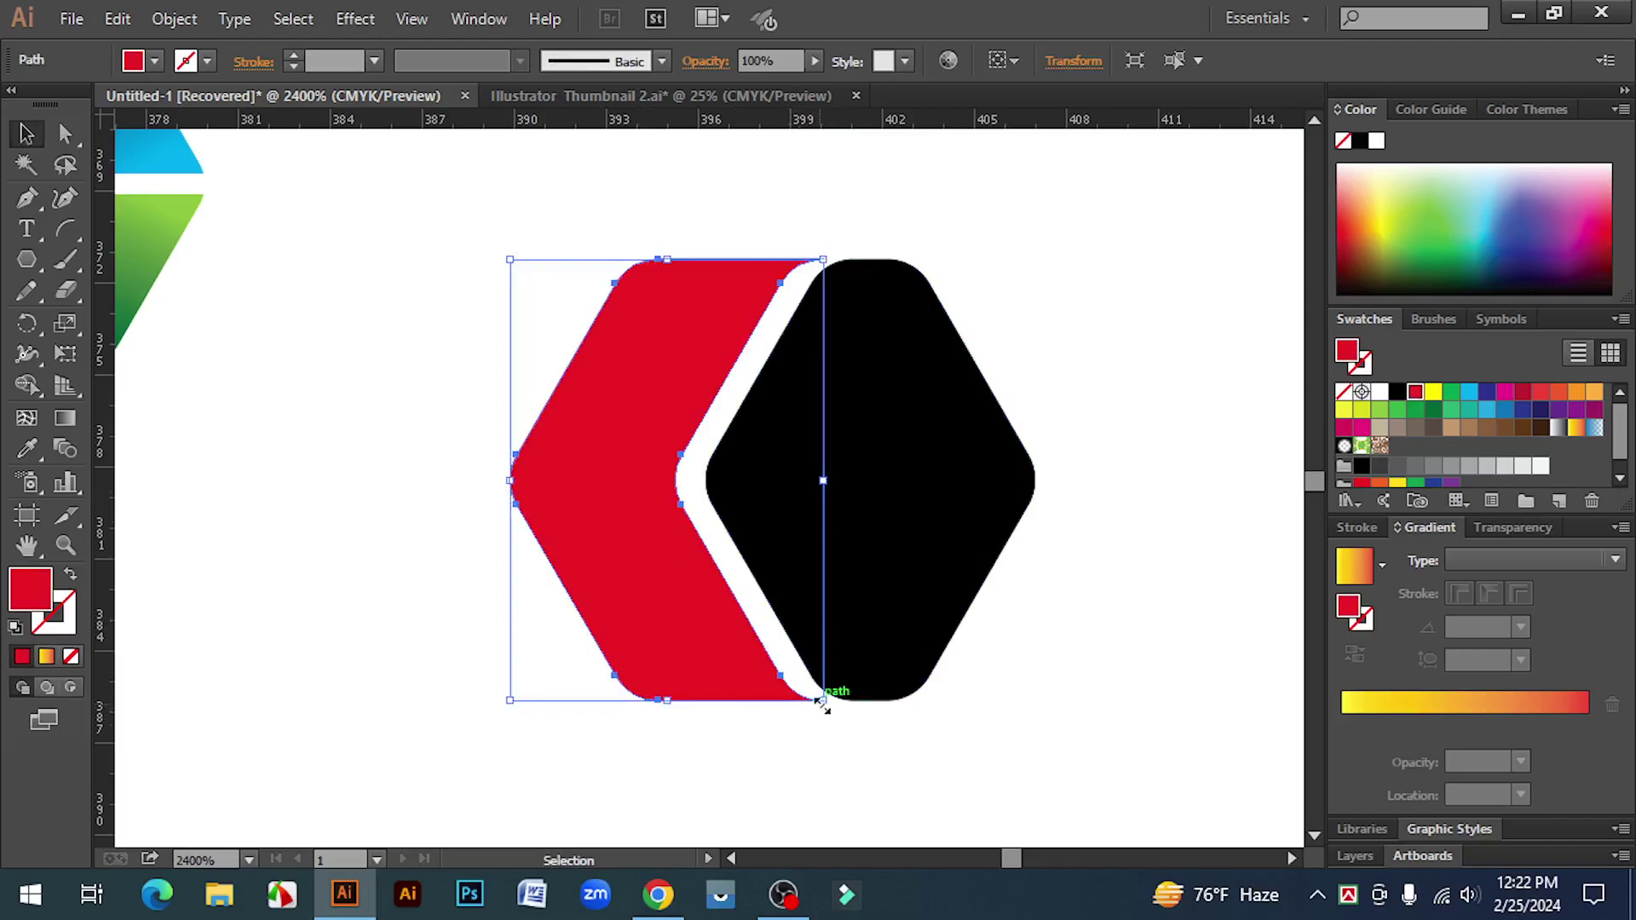
left_click_drag(823, 701, 834, 734)
left_click(921, 726)
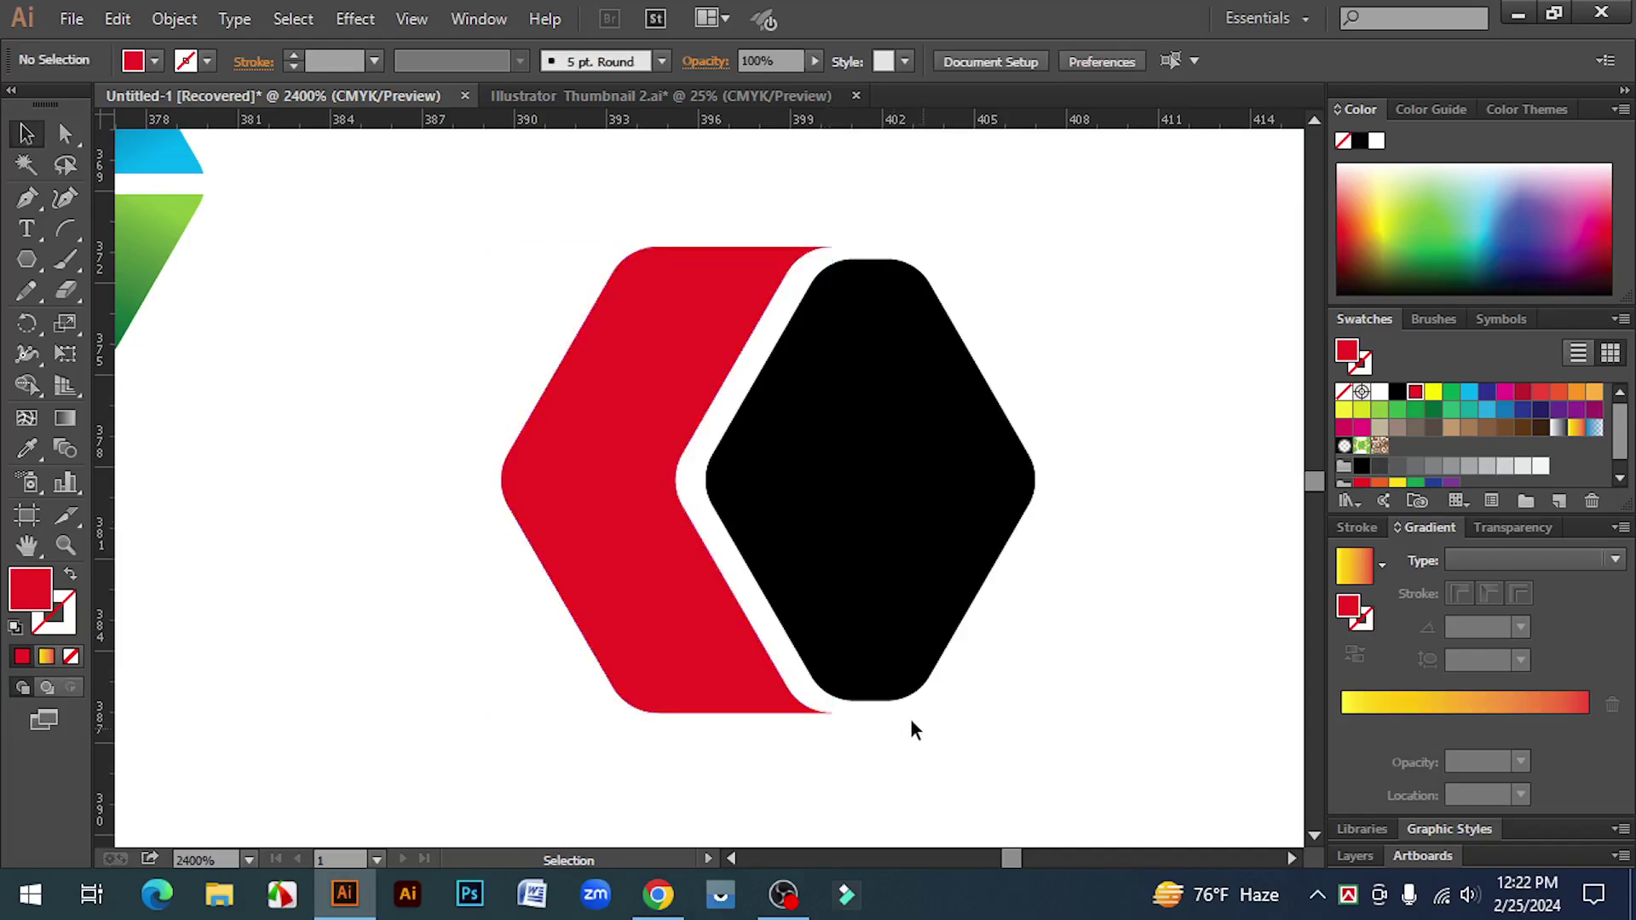
left_click(773, 704)
left_click_drag(832, 723, 844, 733)
left_click(943, 738)
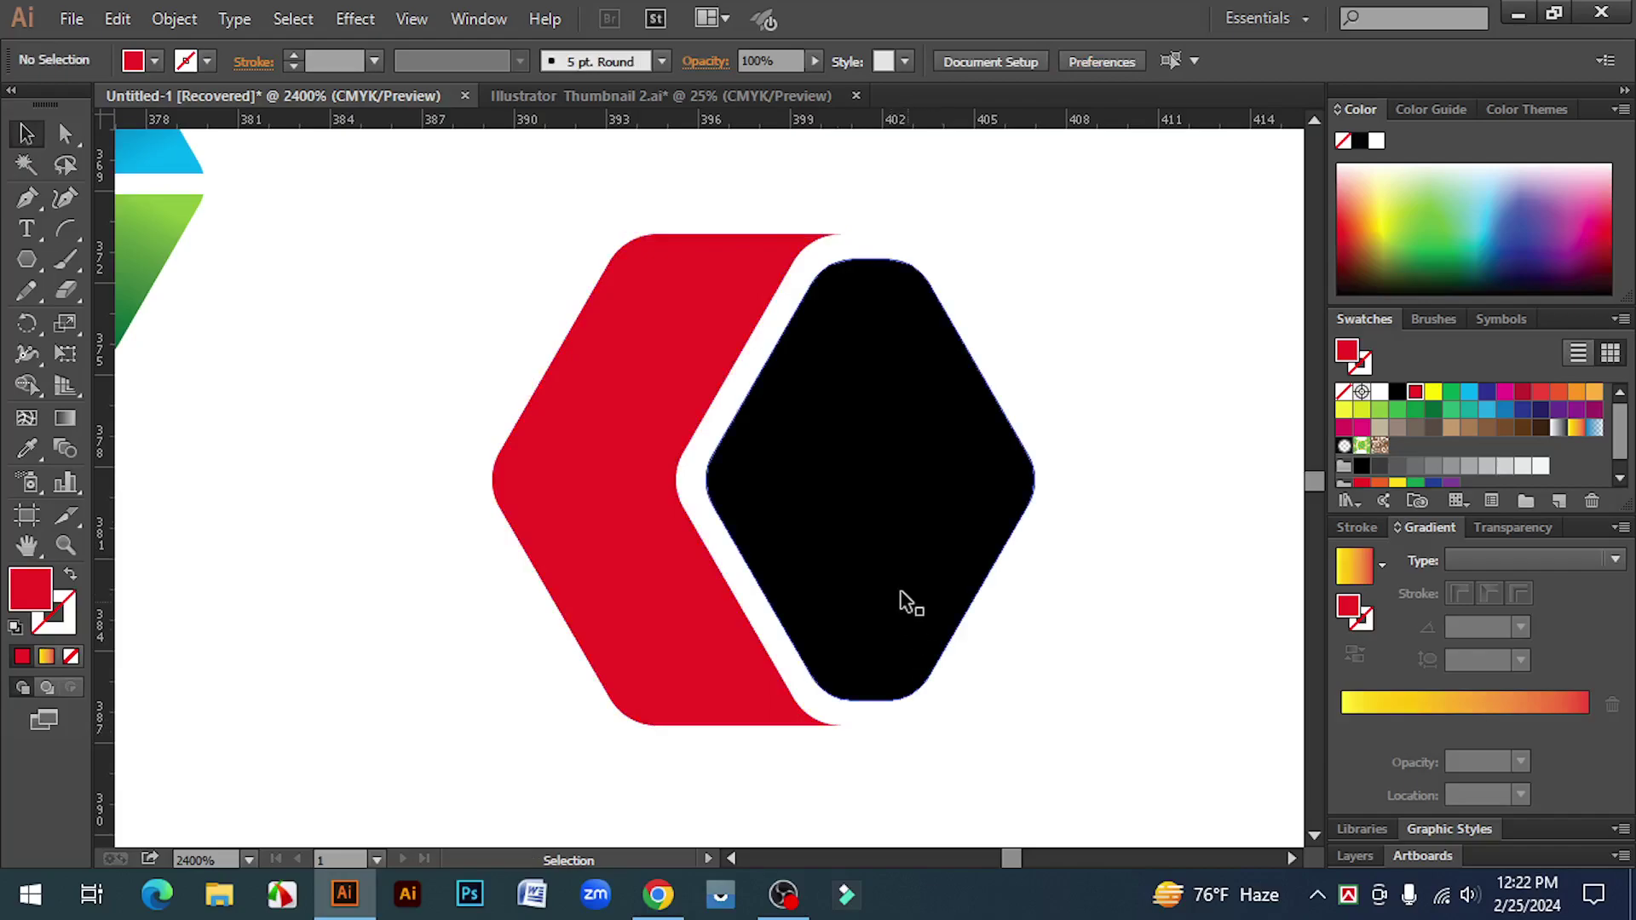
- Move the black diamond slightly left, keeping the white gap
left_click(917, 590)
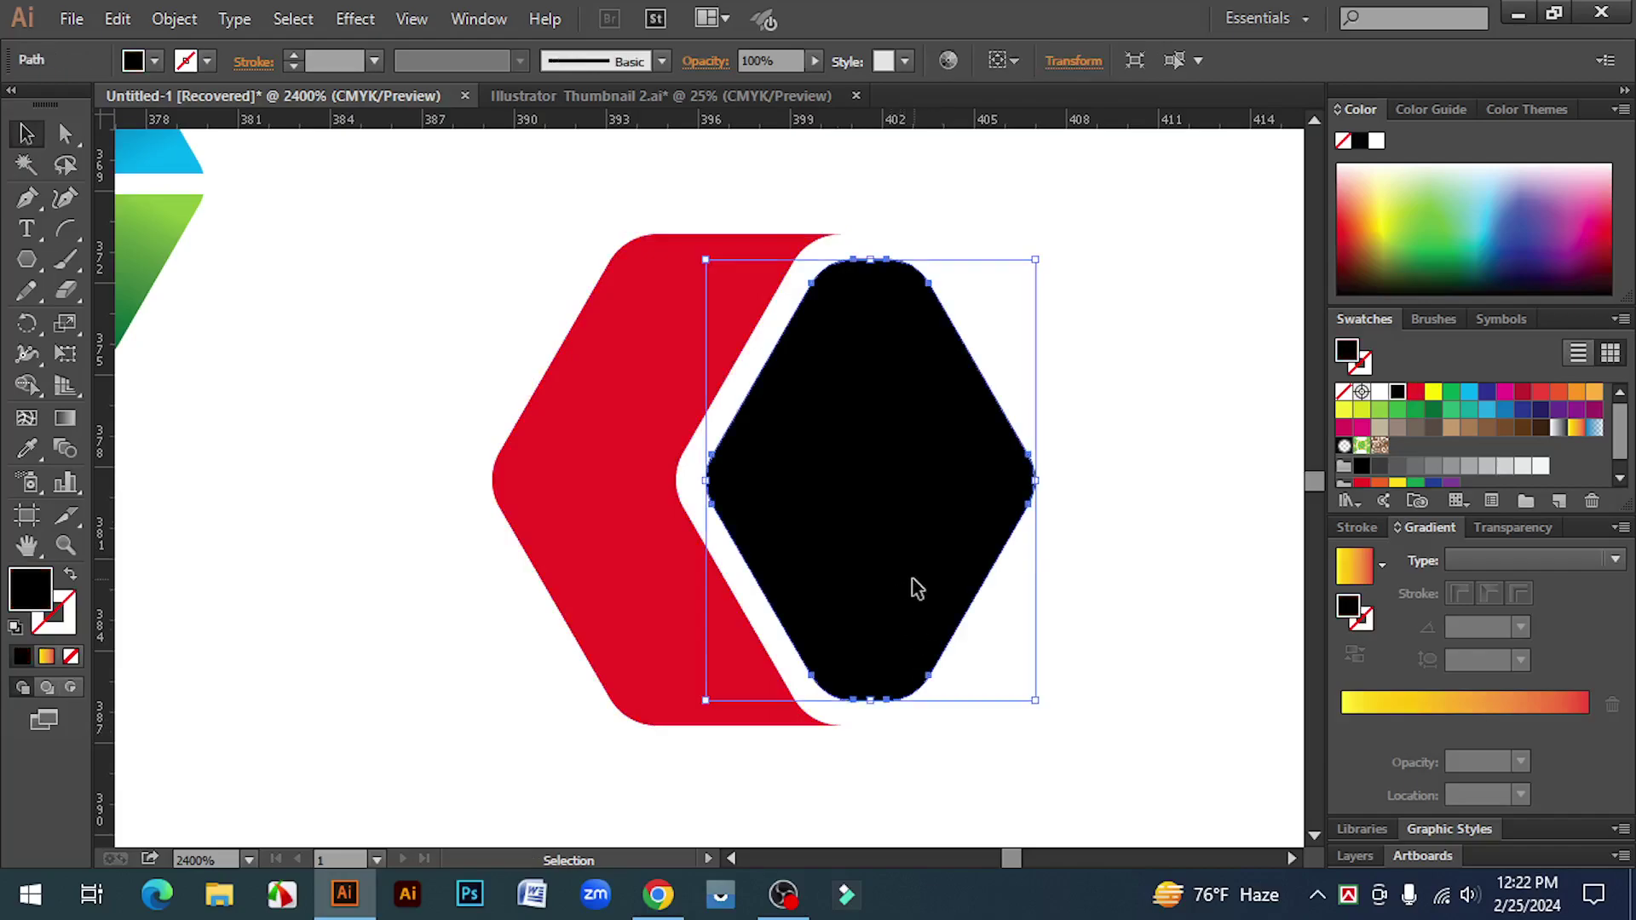
left_click_drag(917, 590, 907, 589)
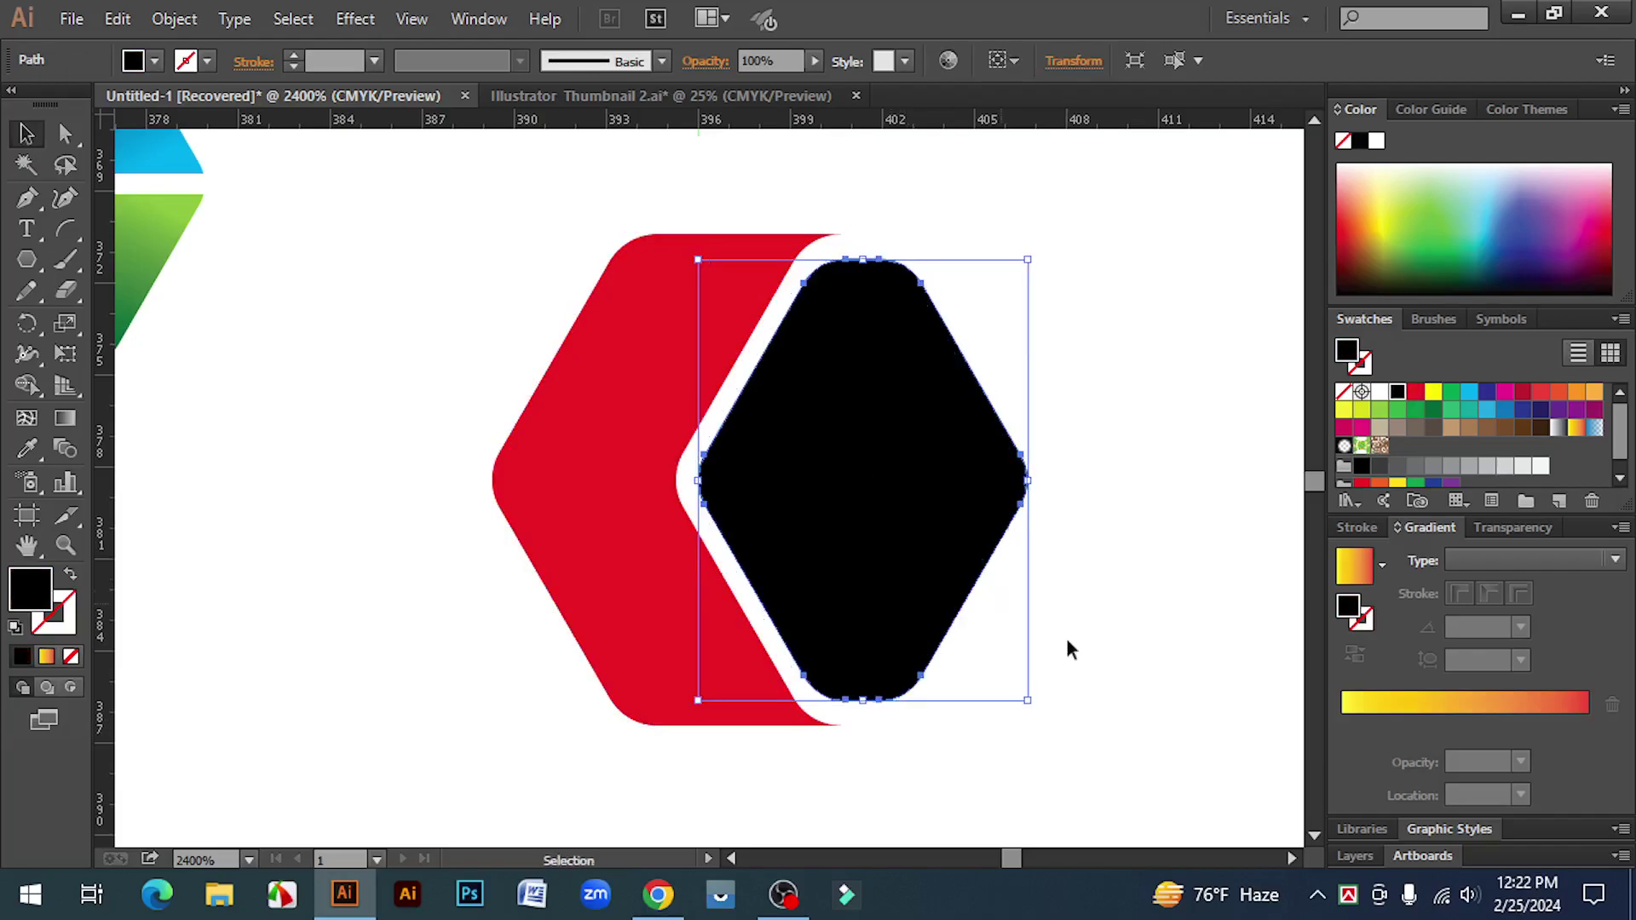
left_click(1115, 658)
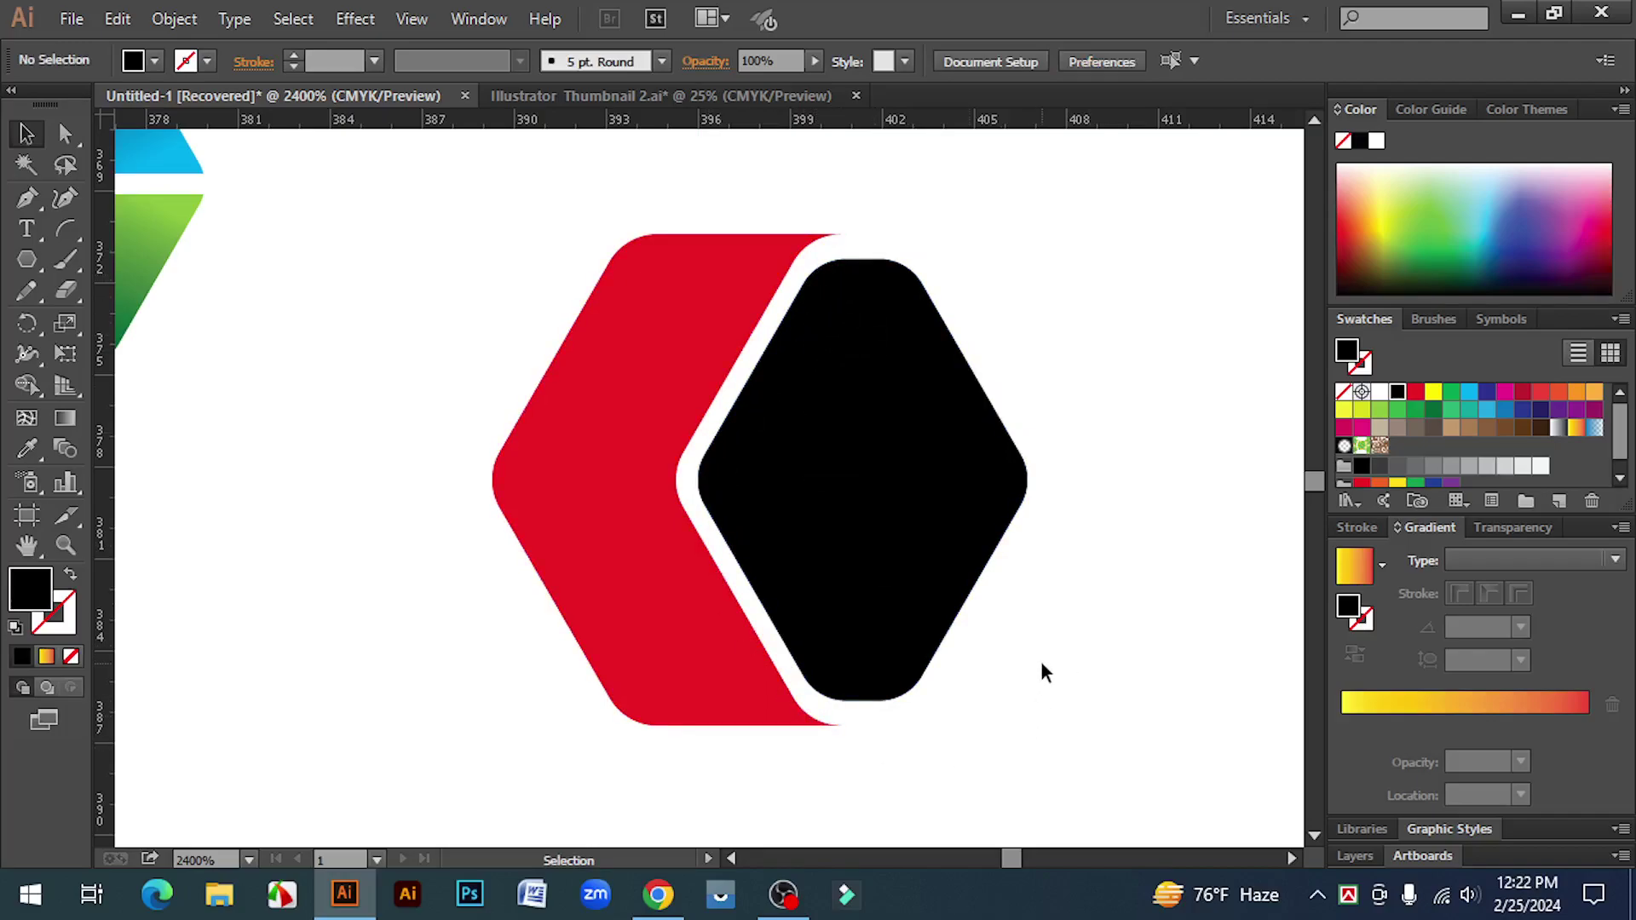
- Alt-drag a copy of the black rounded diamond off to the right of the piece
key("ctrl+minus")
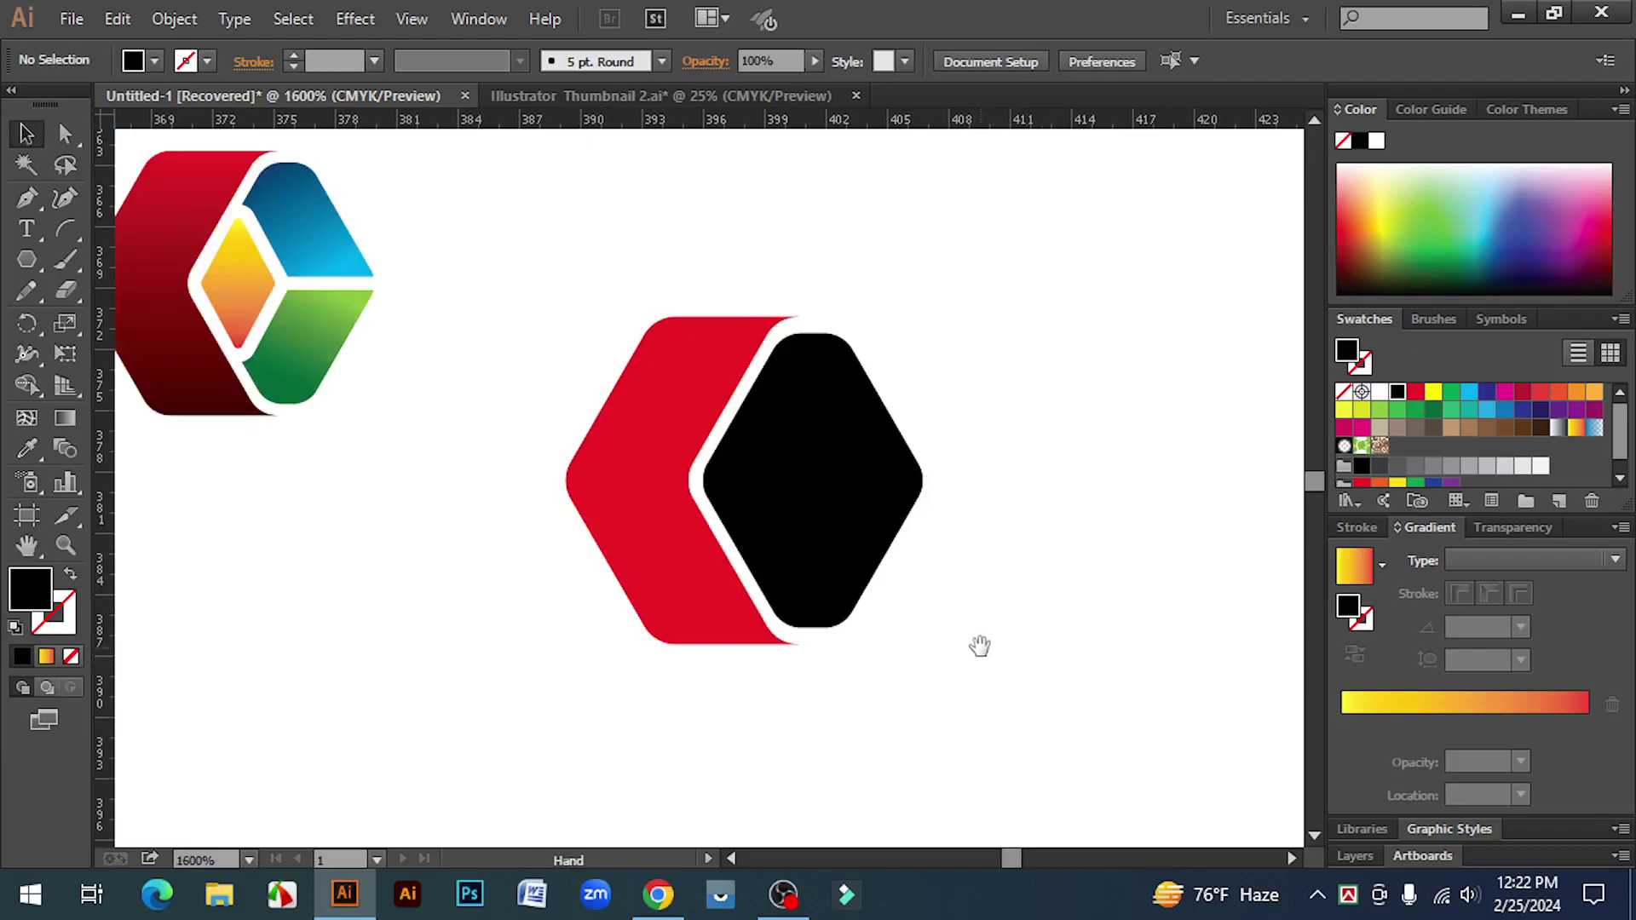
left_click_drag(976, 648, 1029, 660)
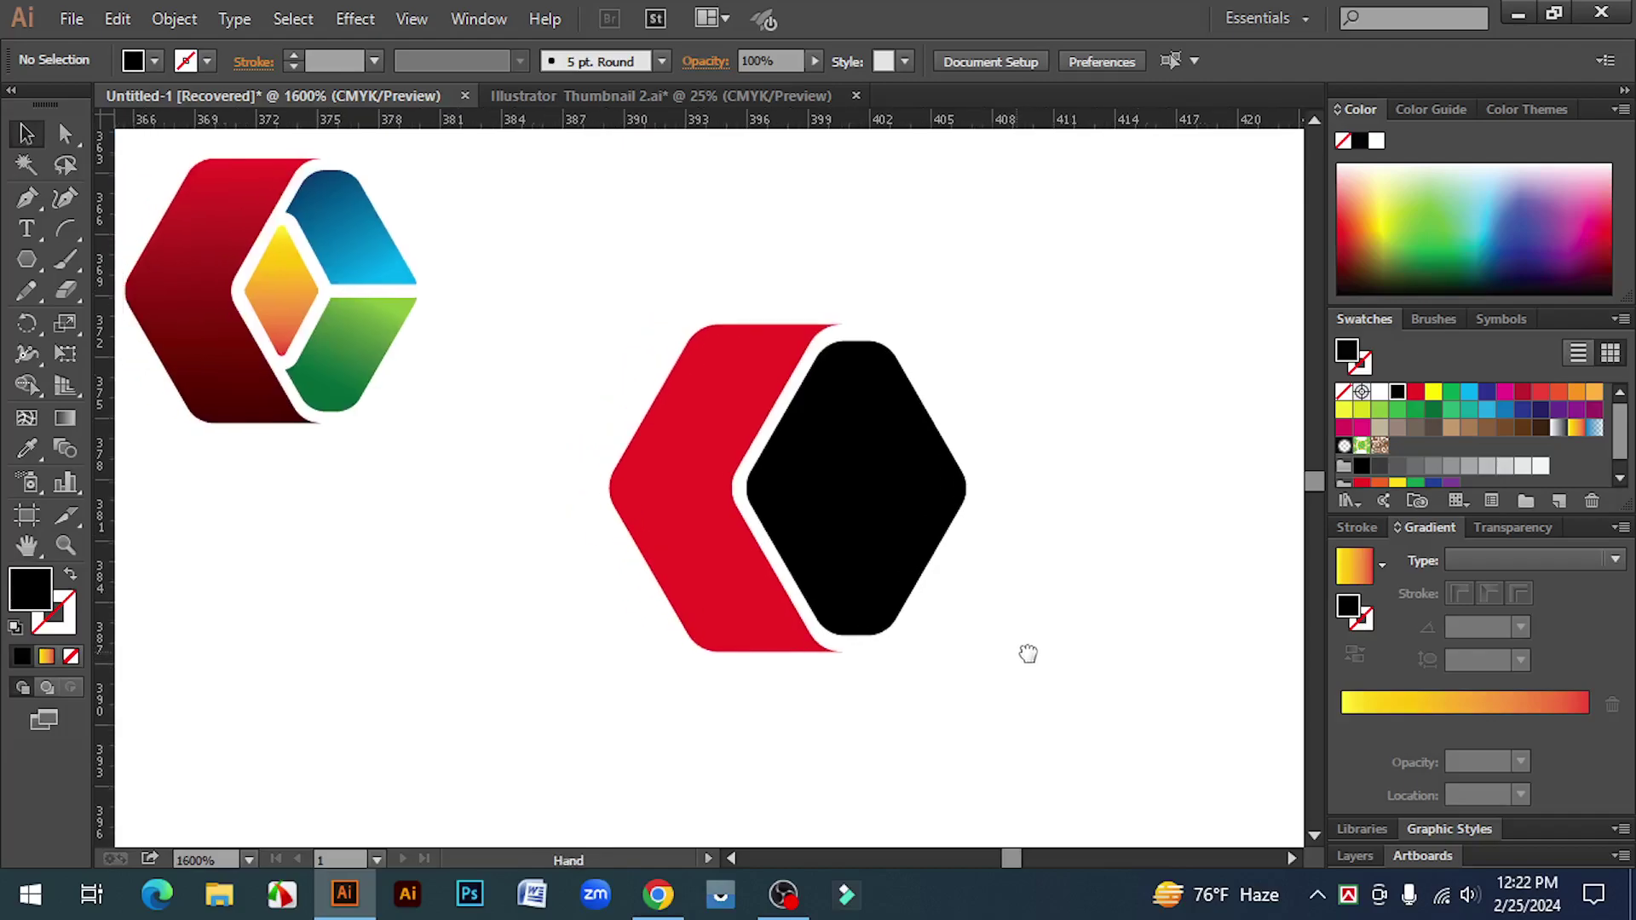
left_click(861, 535)
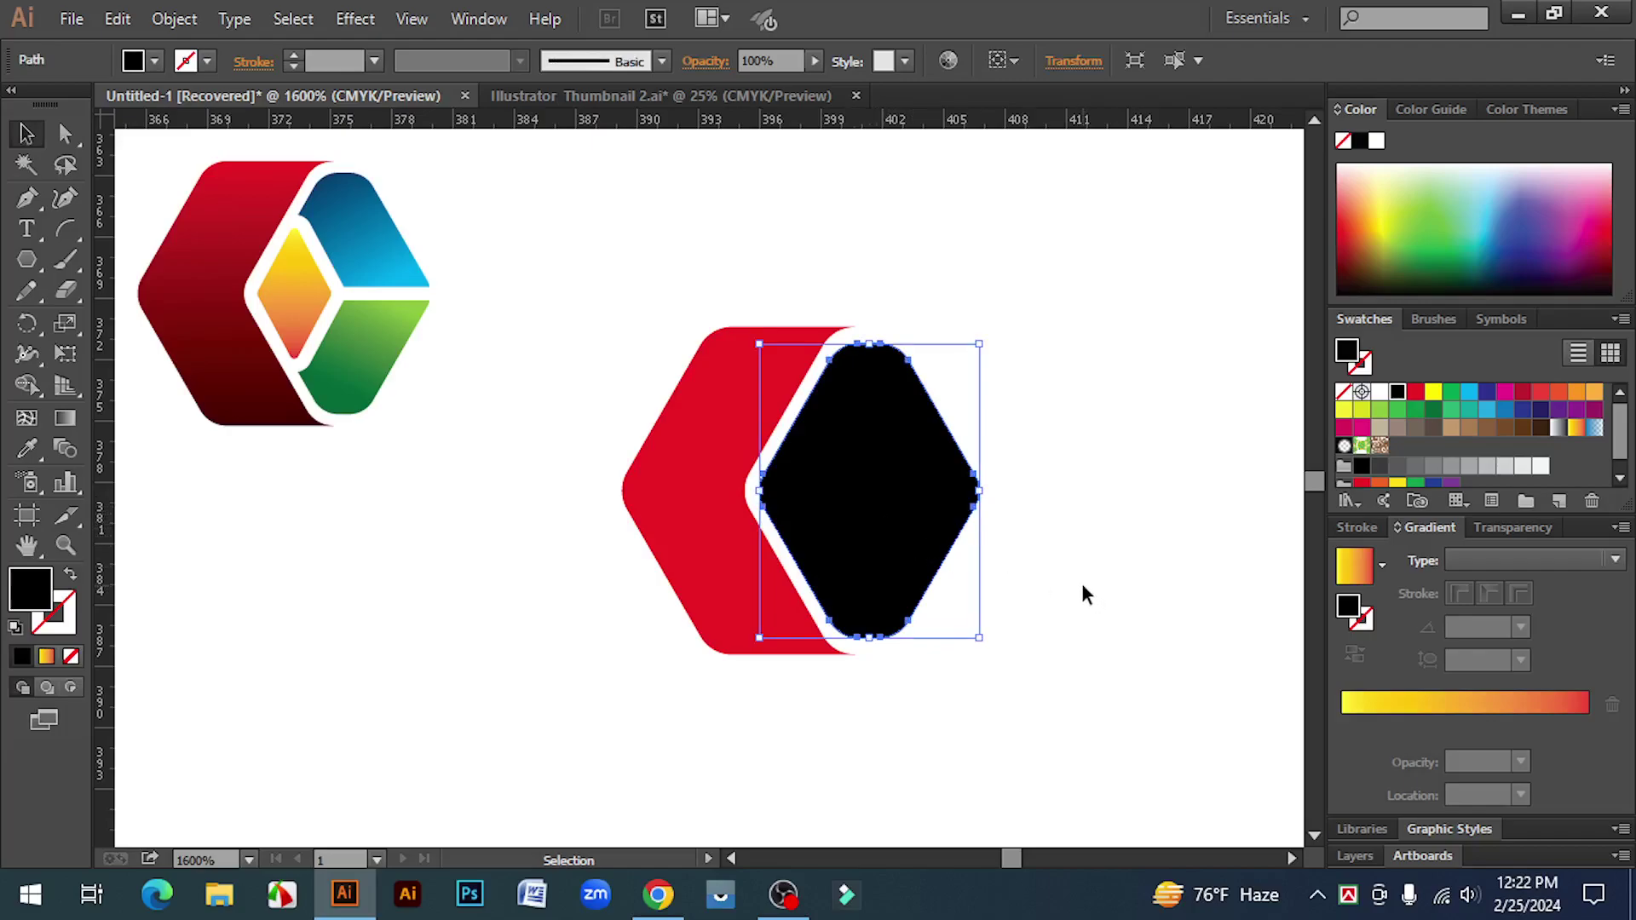
left_click_drag(877, 537, 1152, 660)
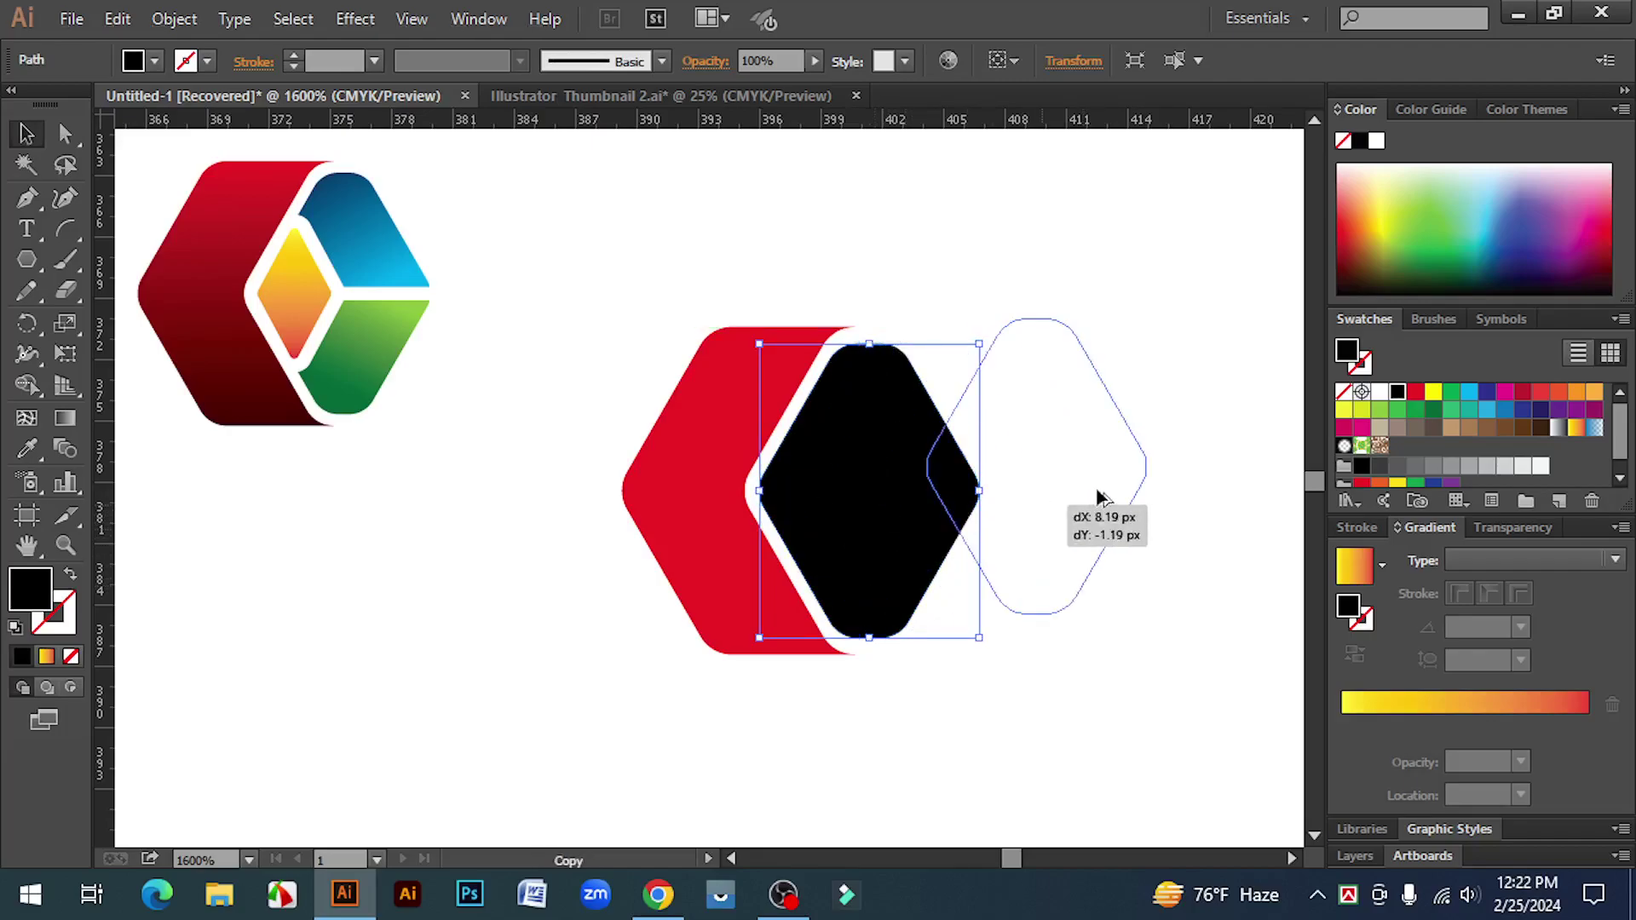
left_click(1144, 673)
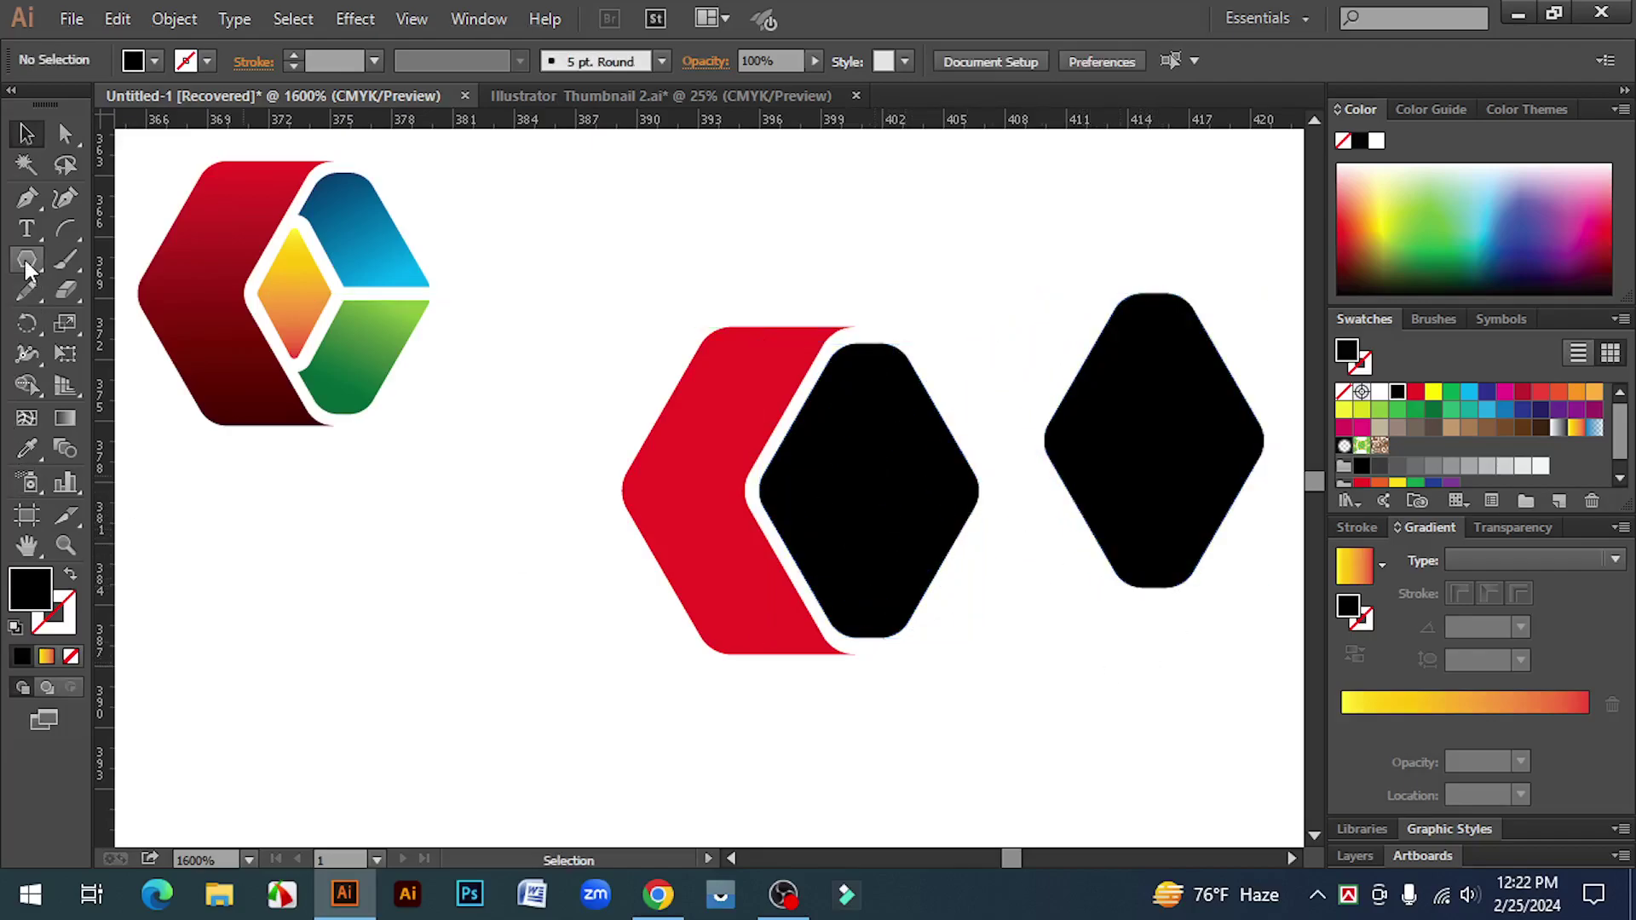
left_click_drag(31, 269, 133, 259)
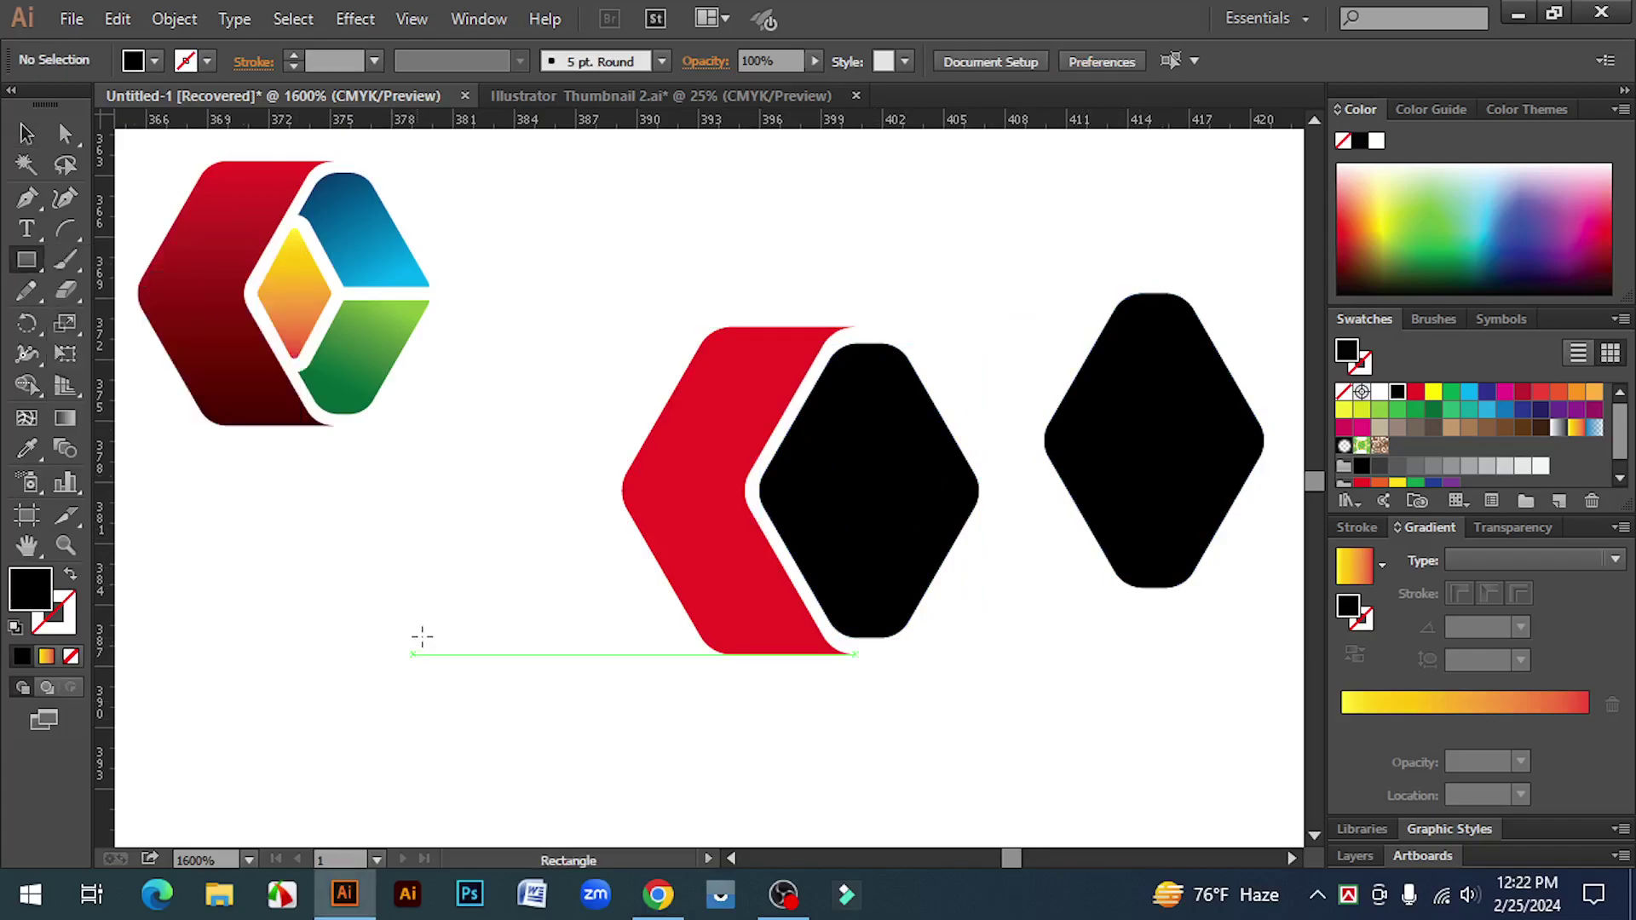
- Draw a small square below the red band and rotate it 45° into a diamond
left_click_drag(421, 631, 475, 684)
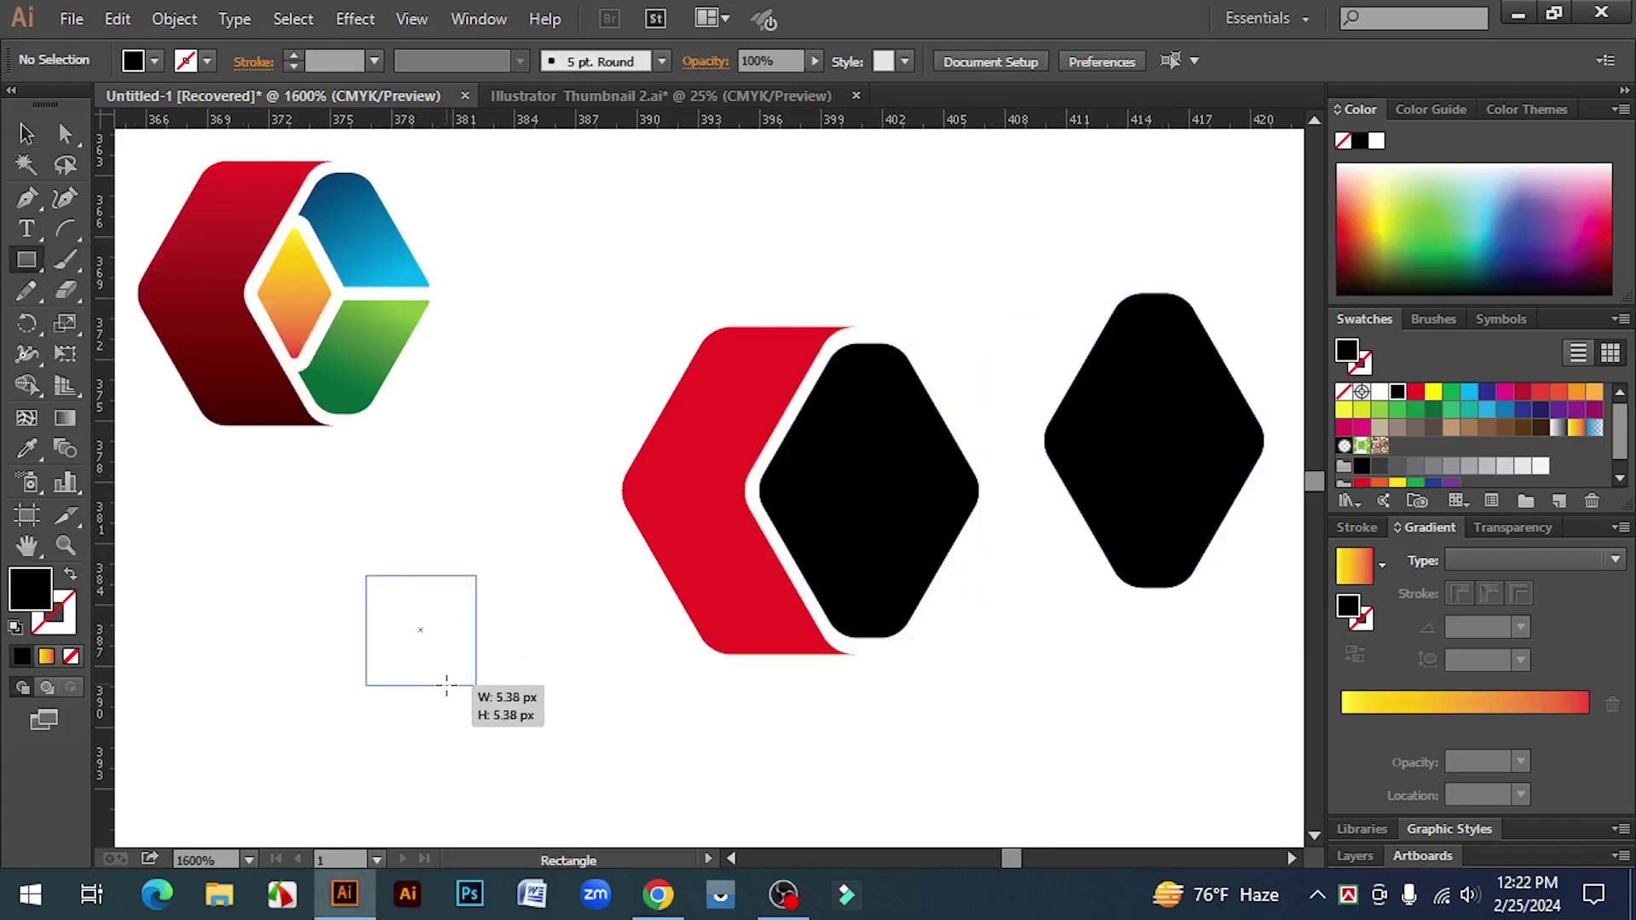
left_click(25, 134)
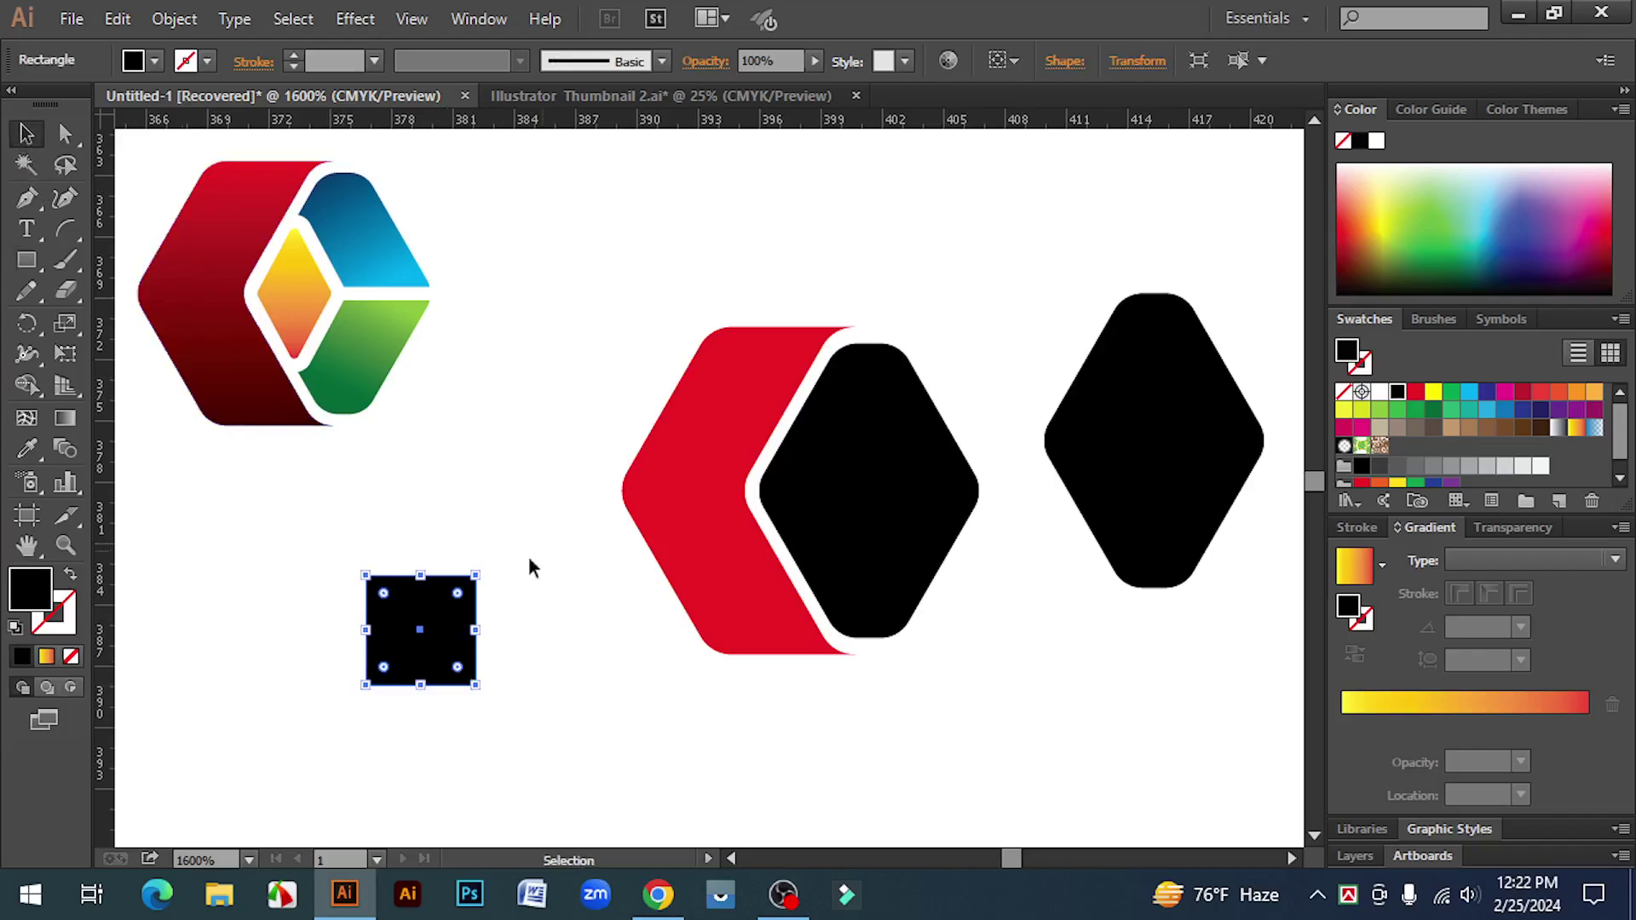
left_click_drag(487, 569, 503, 656)
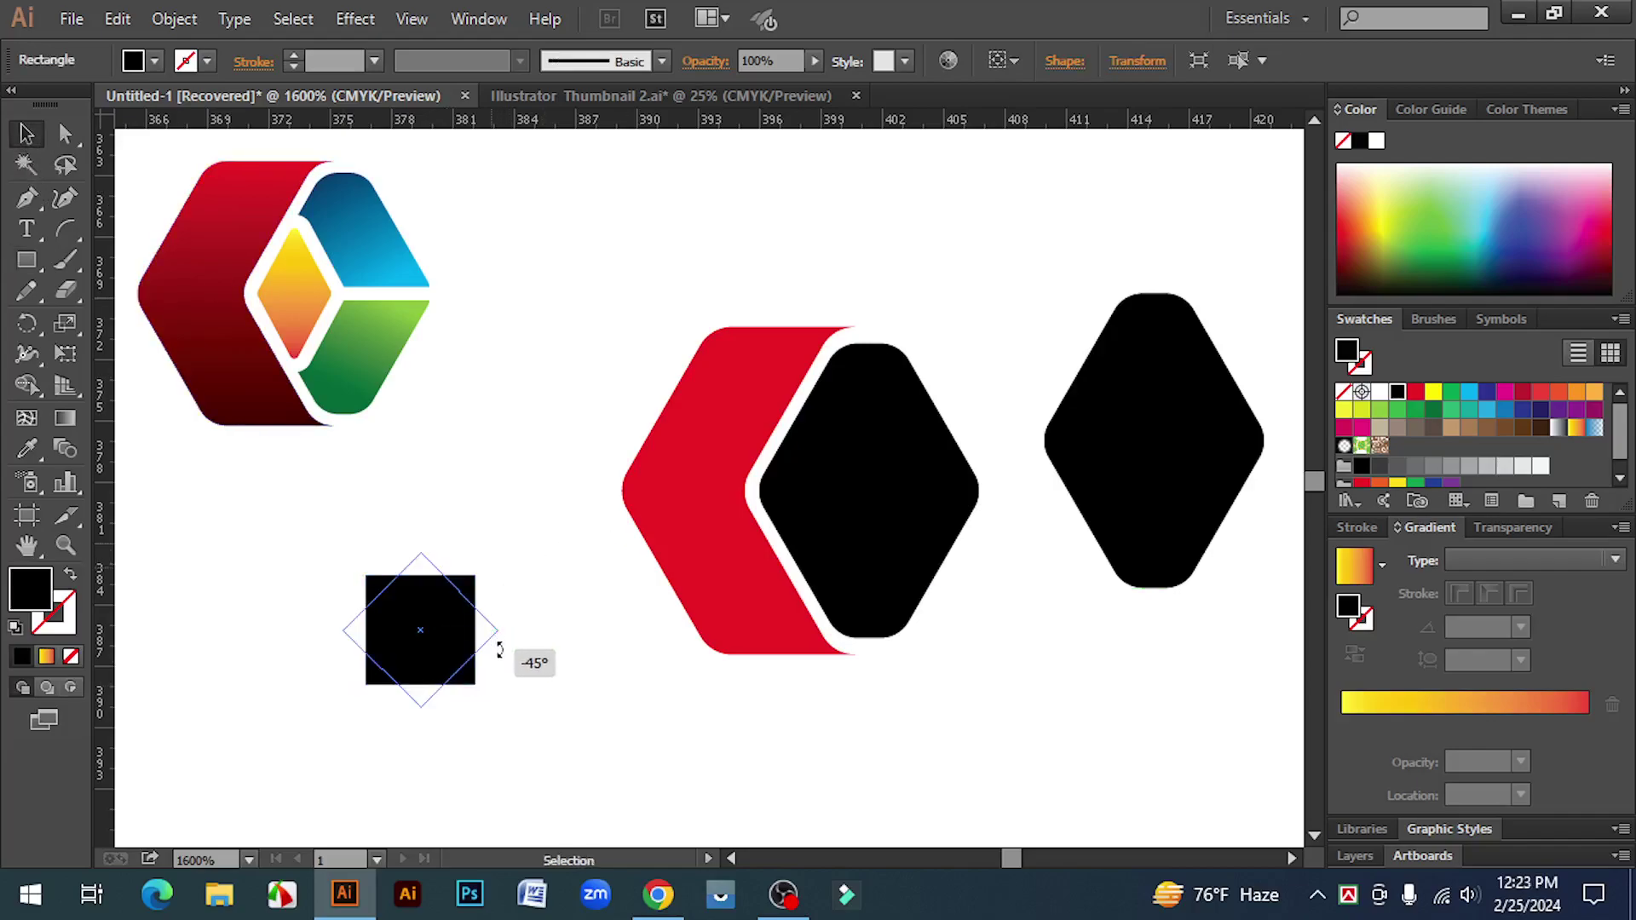
- Nudge the diamond's left and right anchors inward with arrow keys to make a tall rhombus
left_click(68, 140)
left_click_drag(321, 616, 355, 657)
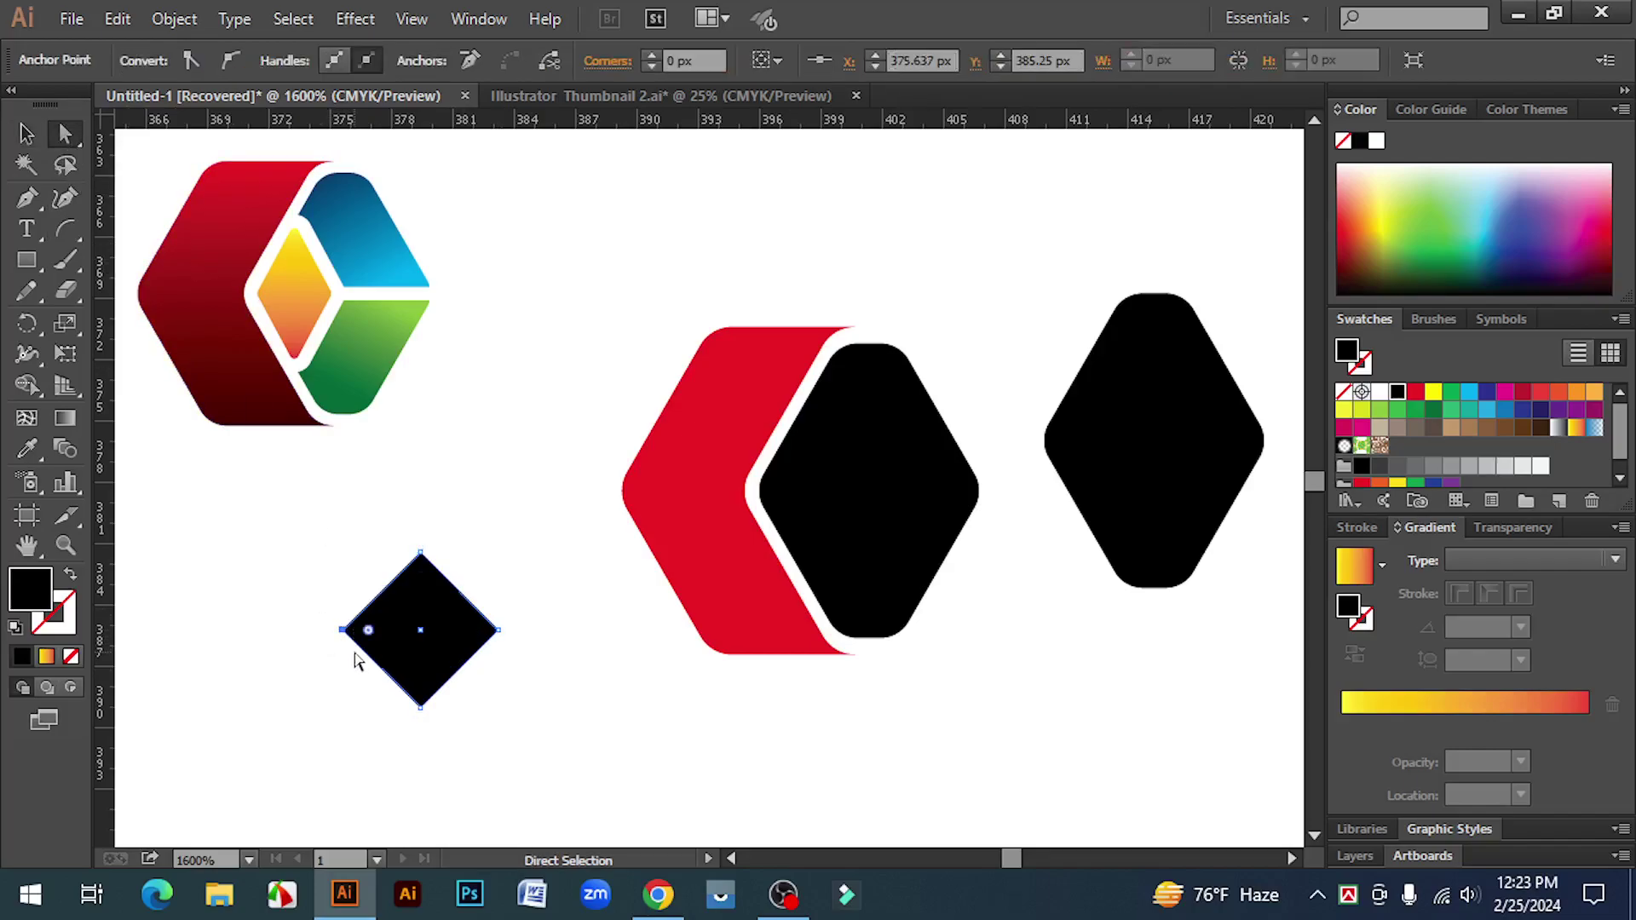
key("Right")
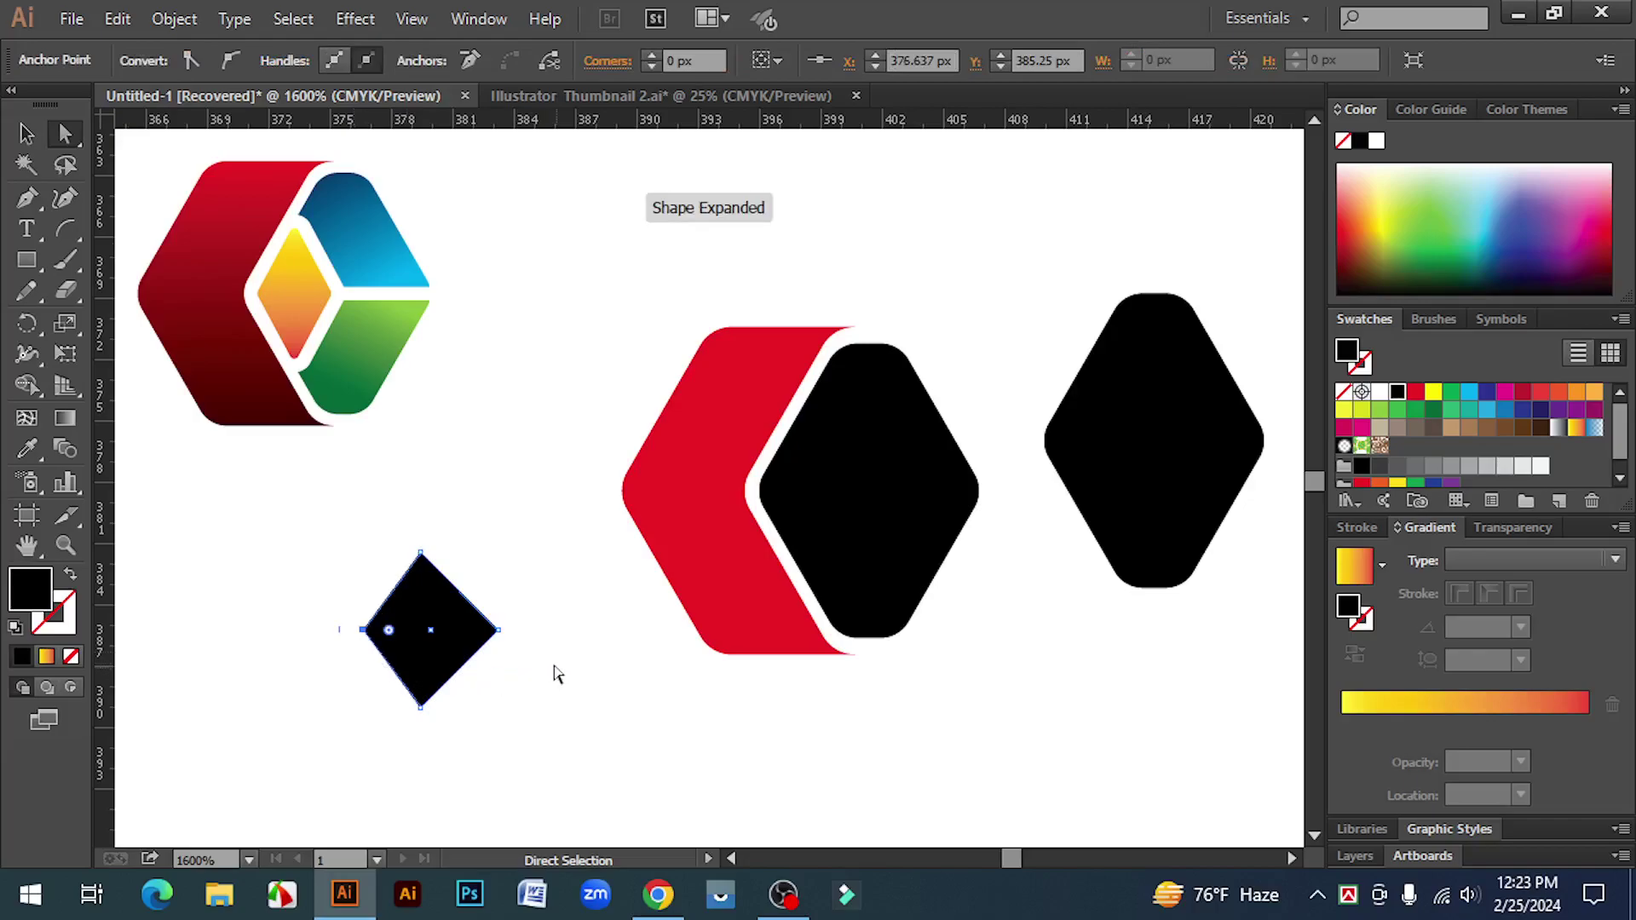
left_click_drag(524, 652, 470, 602)
key("Left")
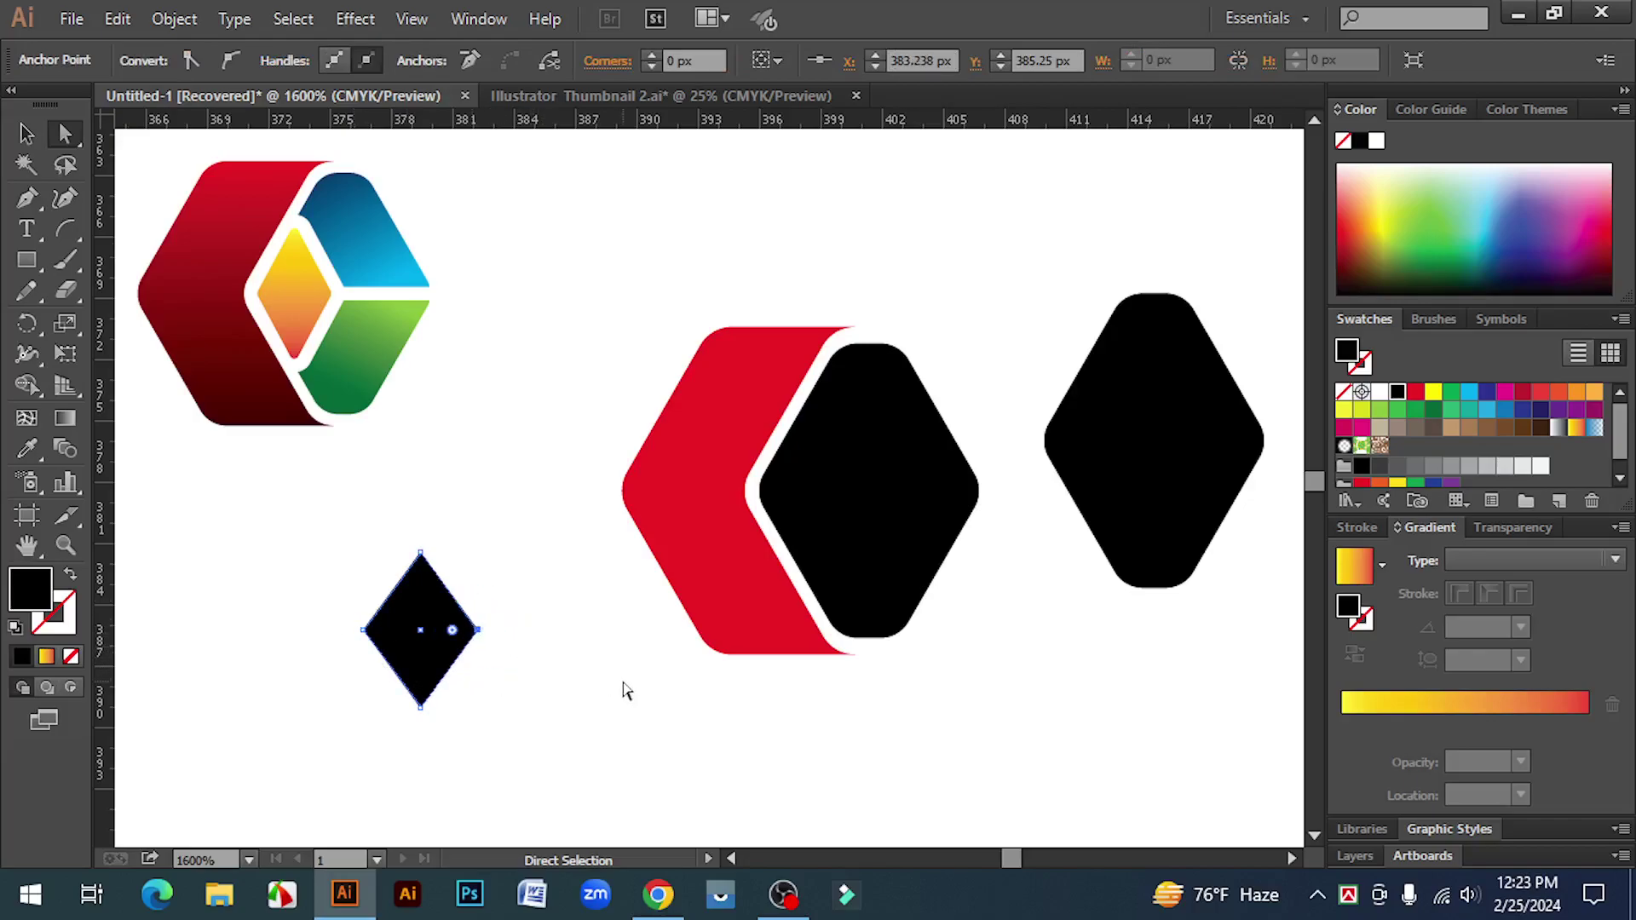
key("Left")
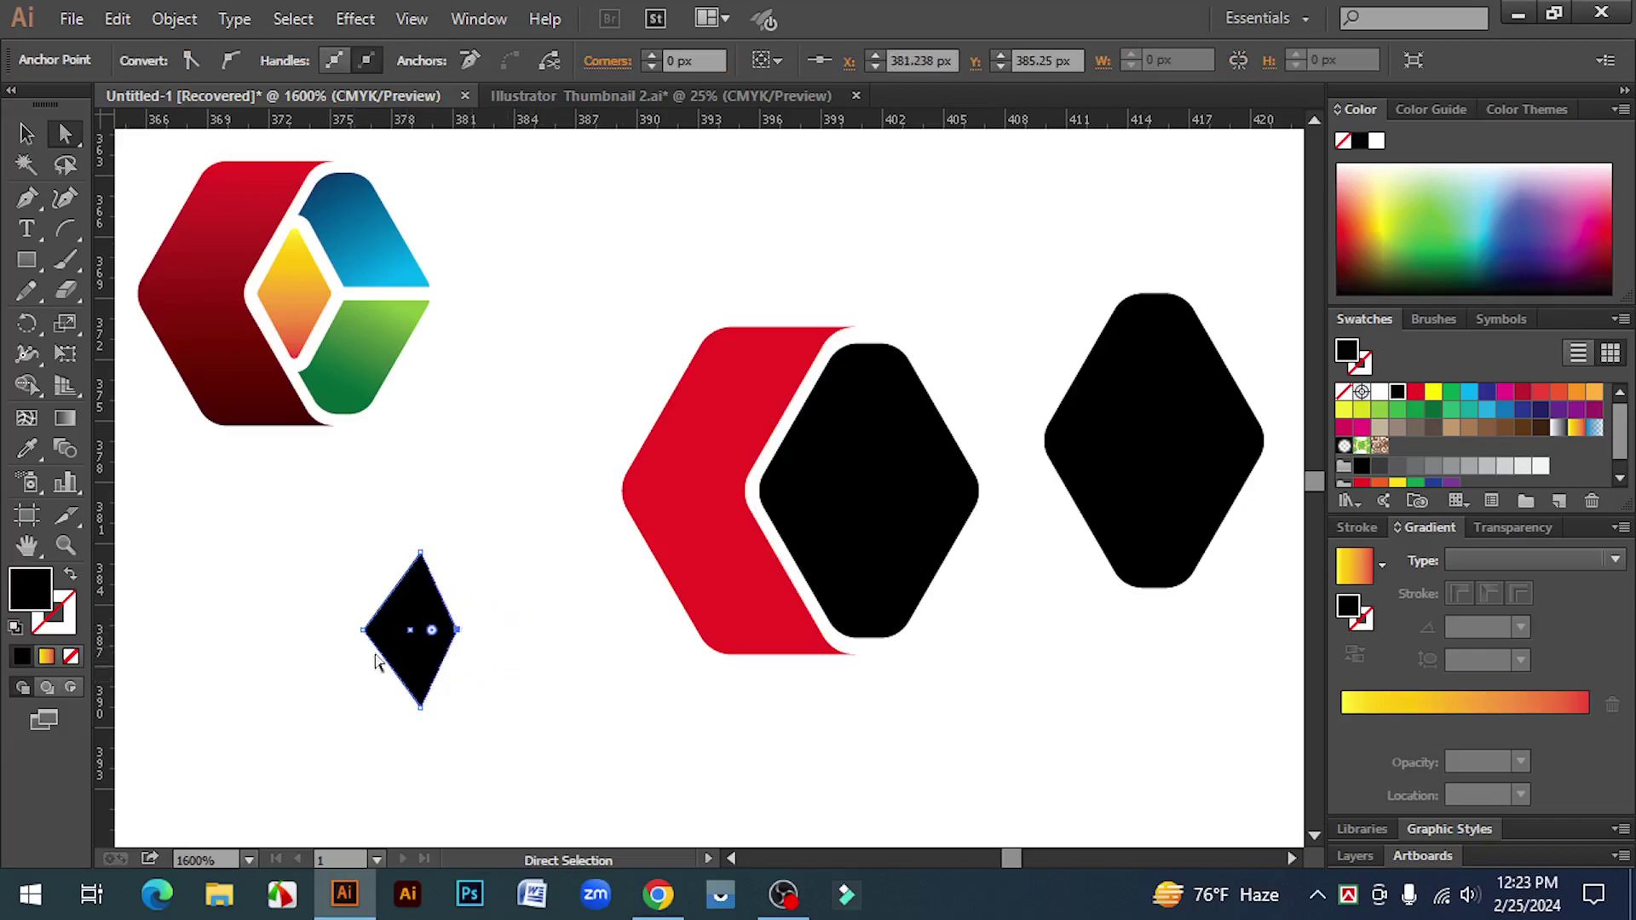
key("Right")
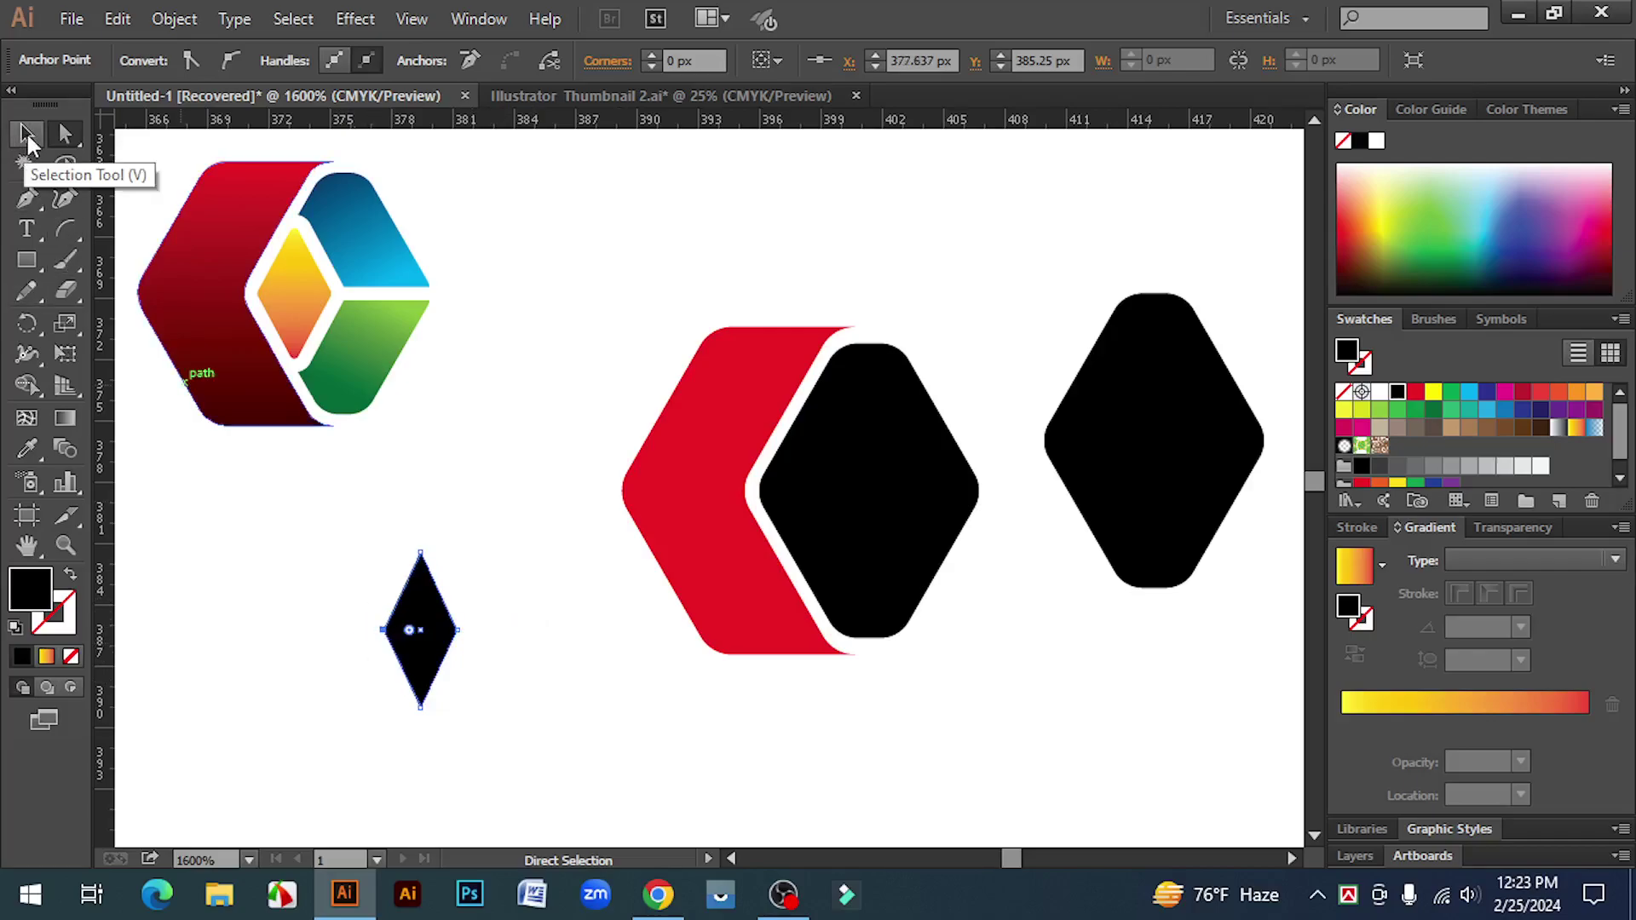
left_click(26, 135)
left_click(585, 709)
left_click(425, 644)
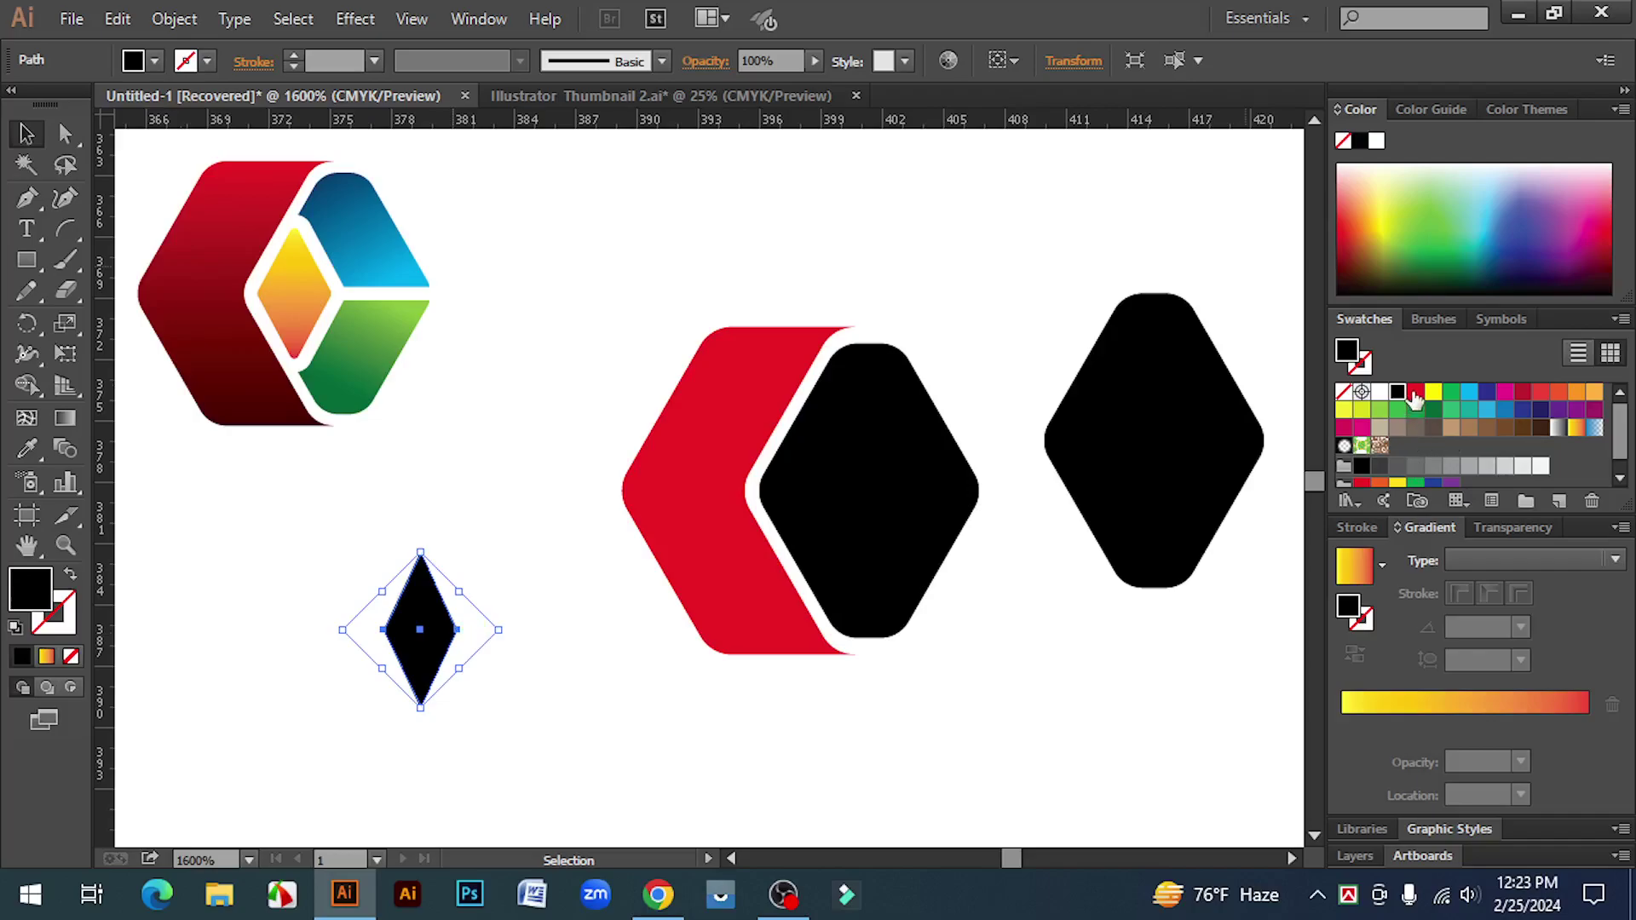
- Fill the rhombus red, enlarge it, and center it on the black copy
left_click(1416, 391)
mouse_move(500, 633)
left_mouse_down()
mouse_move(585, 724)
mouse_move(657, 749)
mouse_move(554, 714)
left_mouse_up()
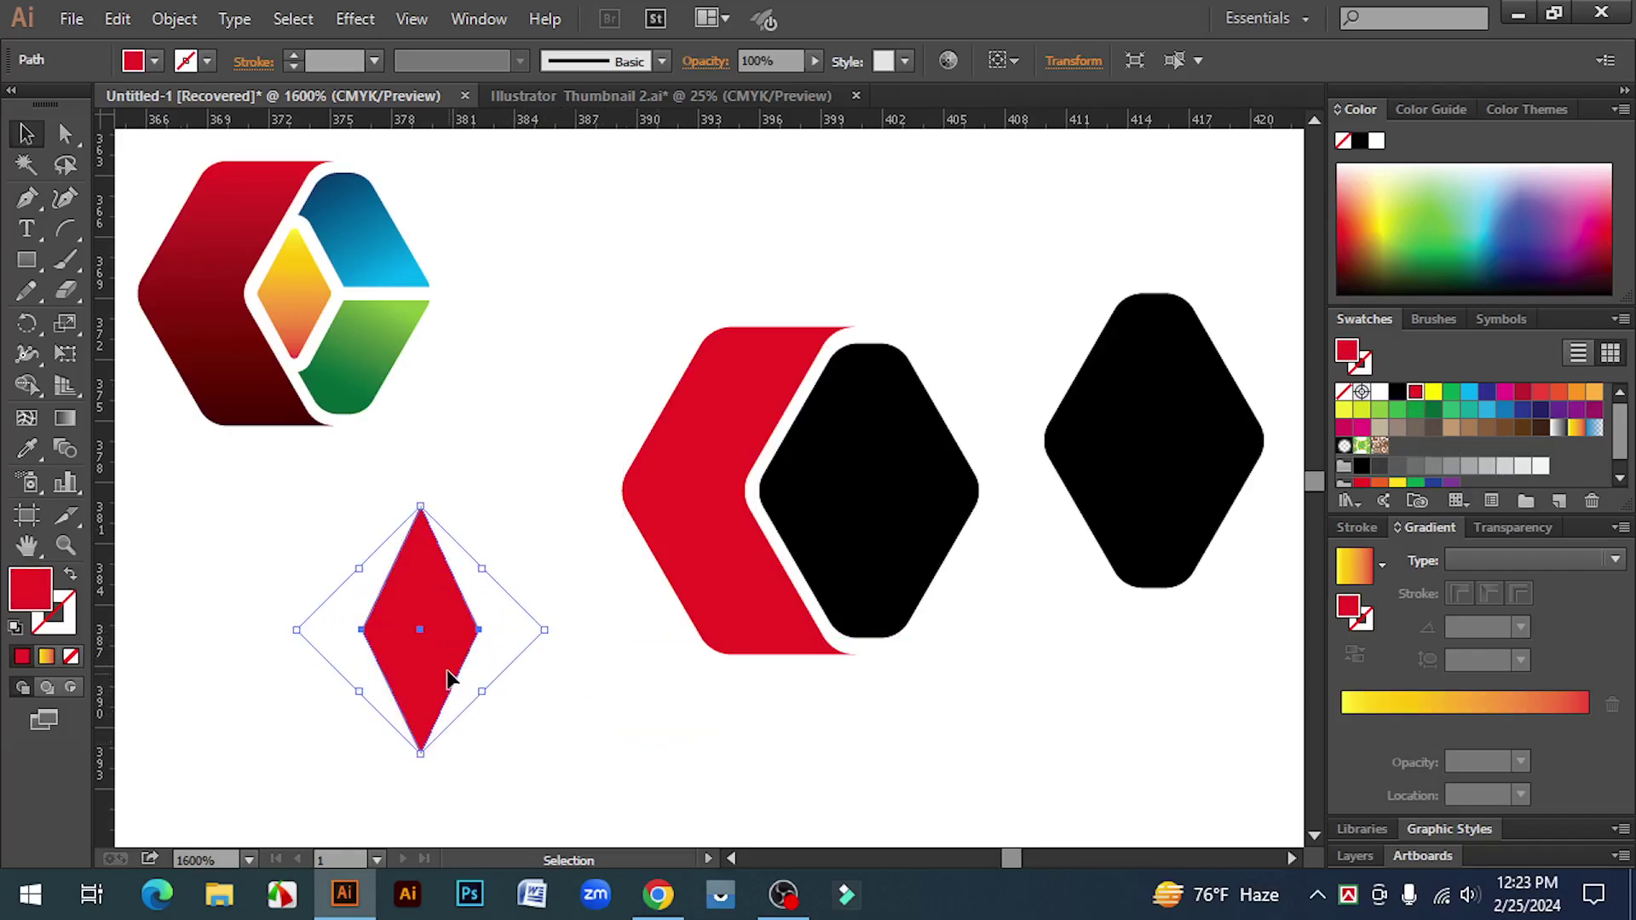
mouse_move(449, 680)
left_mouse_down()
mouse_move(979, 628)
mouse_move(1198, 500)
mouse_move(1181, 487)
left_mouse_up()
- Remove the black ring with Shape Builder, then delete the leftover black diamond
left_click_drag(1075, 279, 1235, 581)
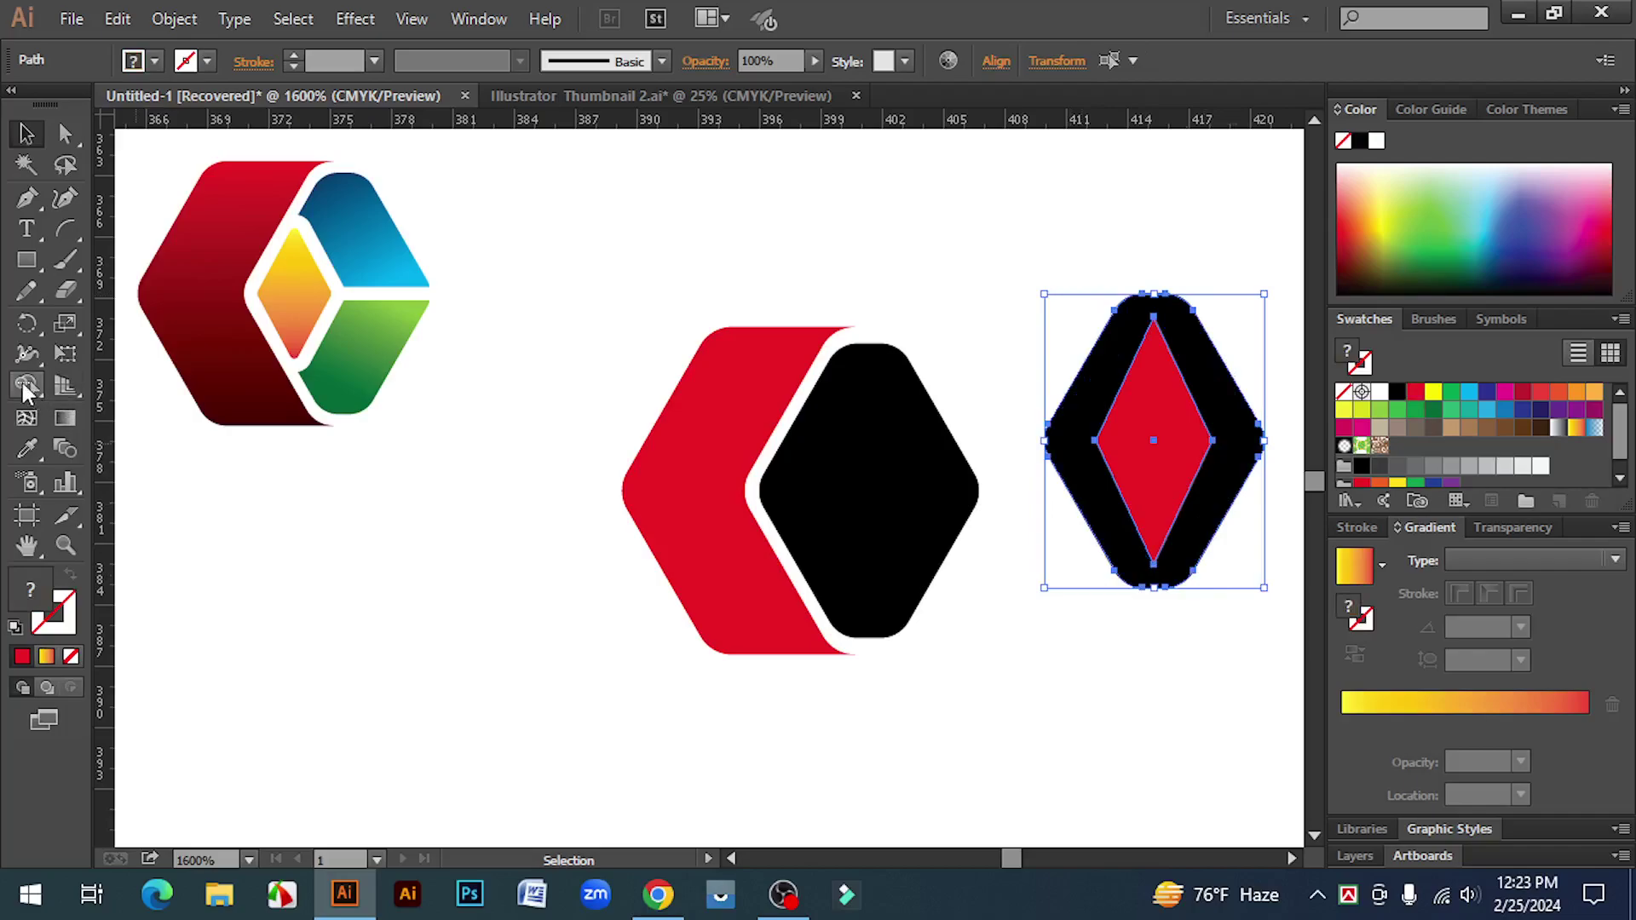
left_click(31, 388)
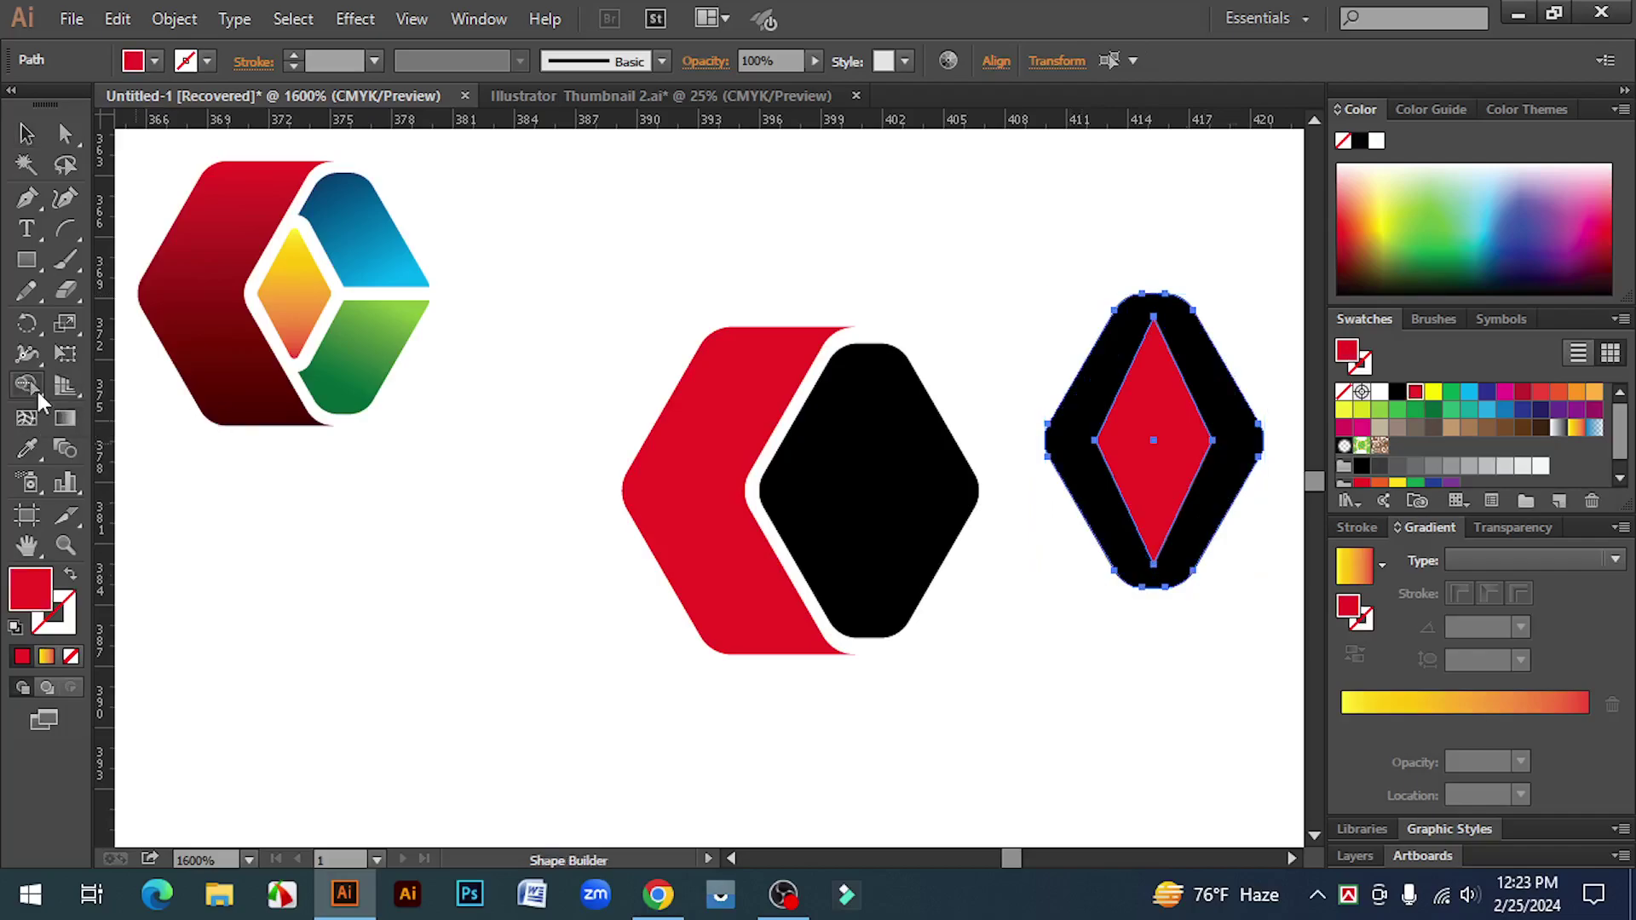
left_click(1084, 400, "alt")
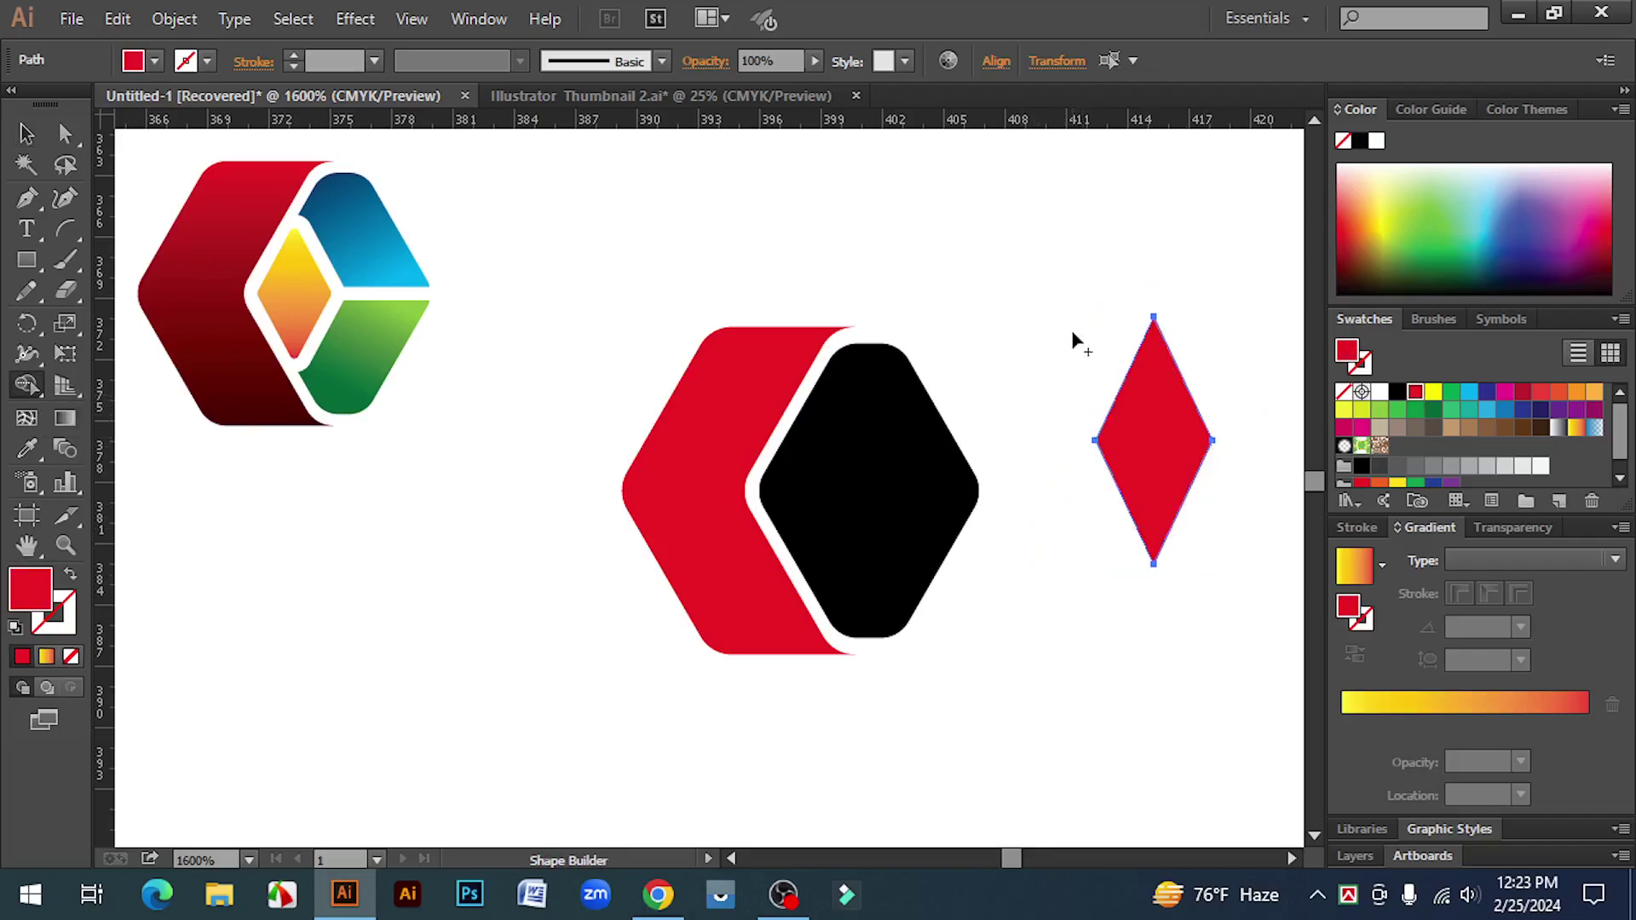
left_click(26, 135)
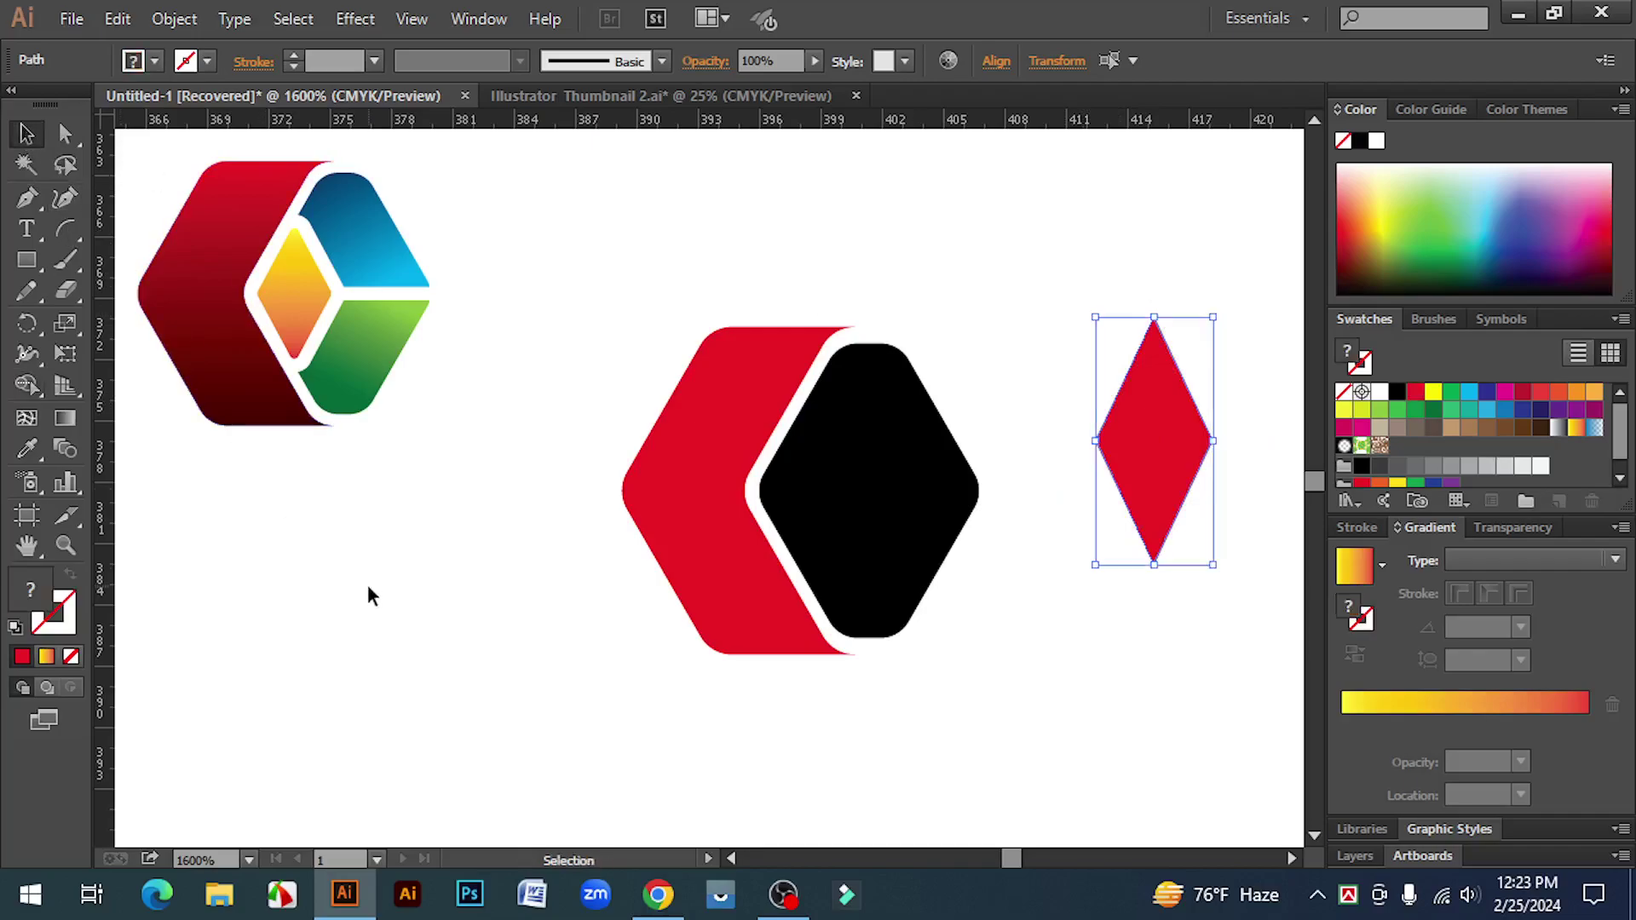
left_click(1070, 535)
left_click_drag(1151, 511, 1071, 609)
left_click(1161, 453)
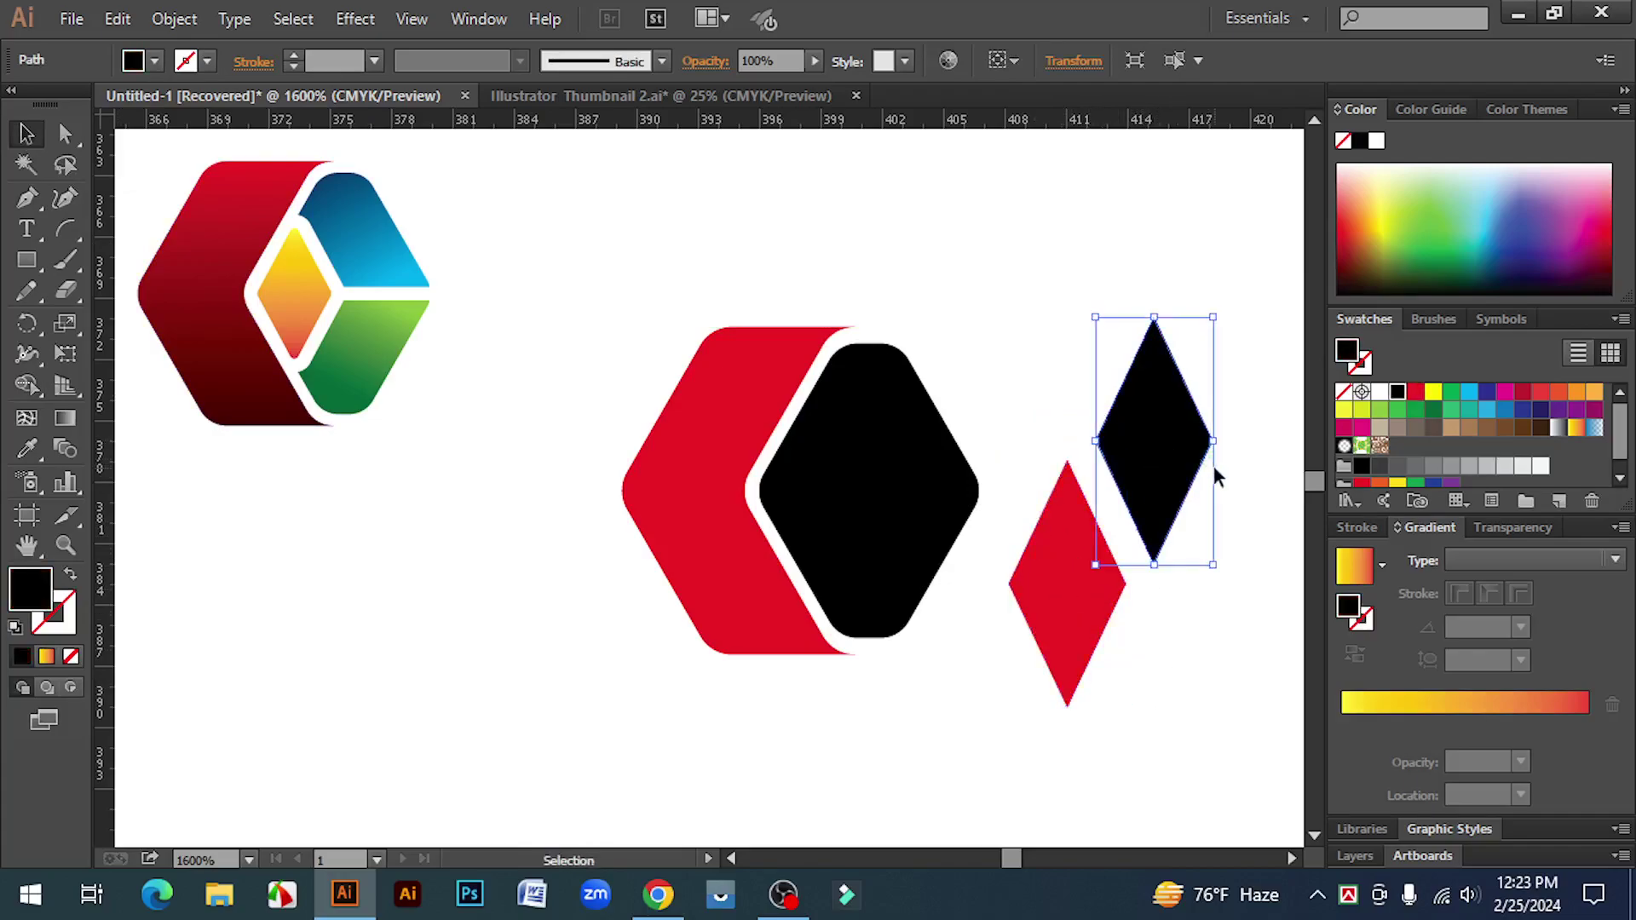
key("Delete")
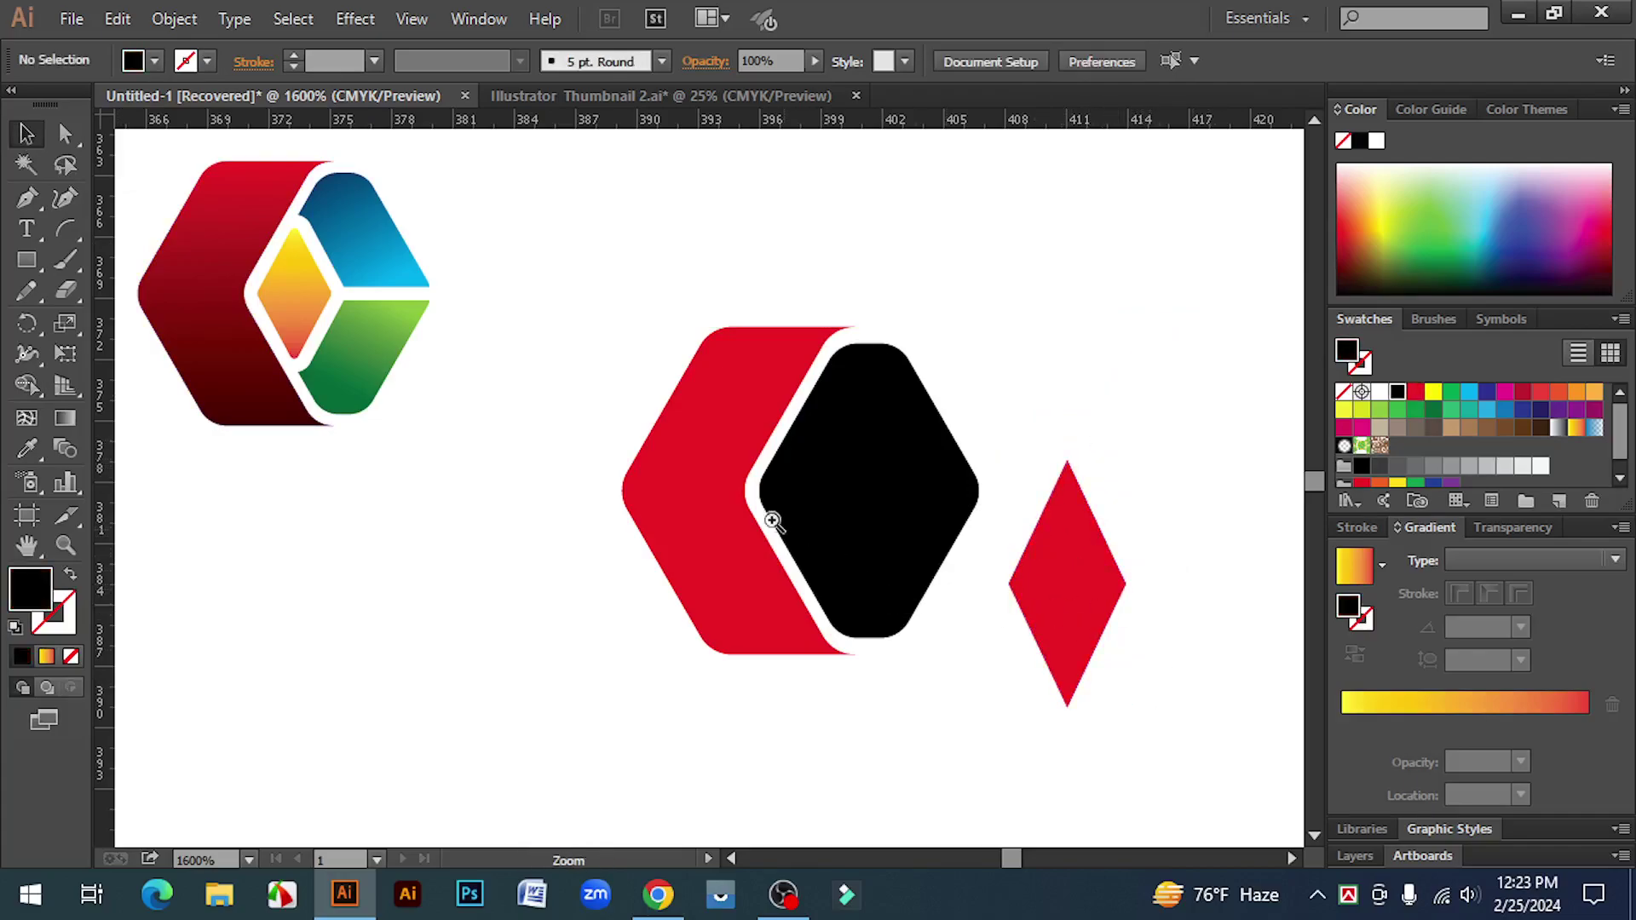
- Move the red rhombus onto the black facet and round its corners
scroll(882, 592, "up", 1)
left_click_drag(1183, 619, 806, 476)
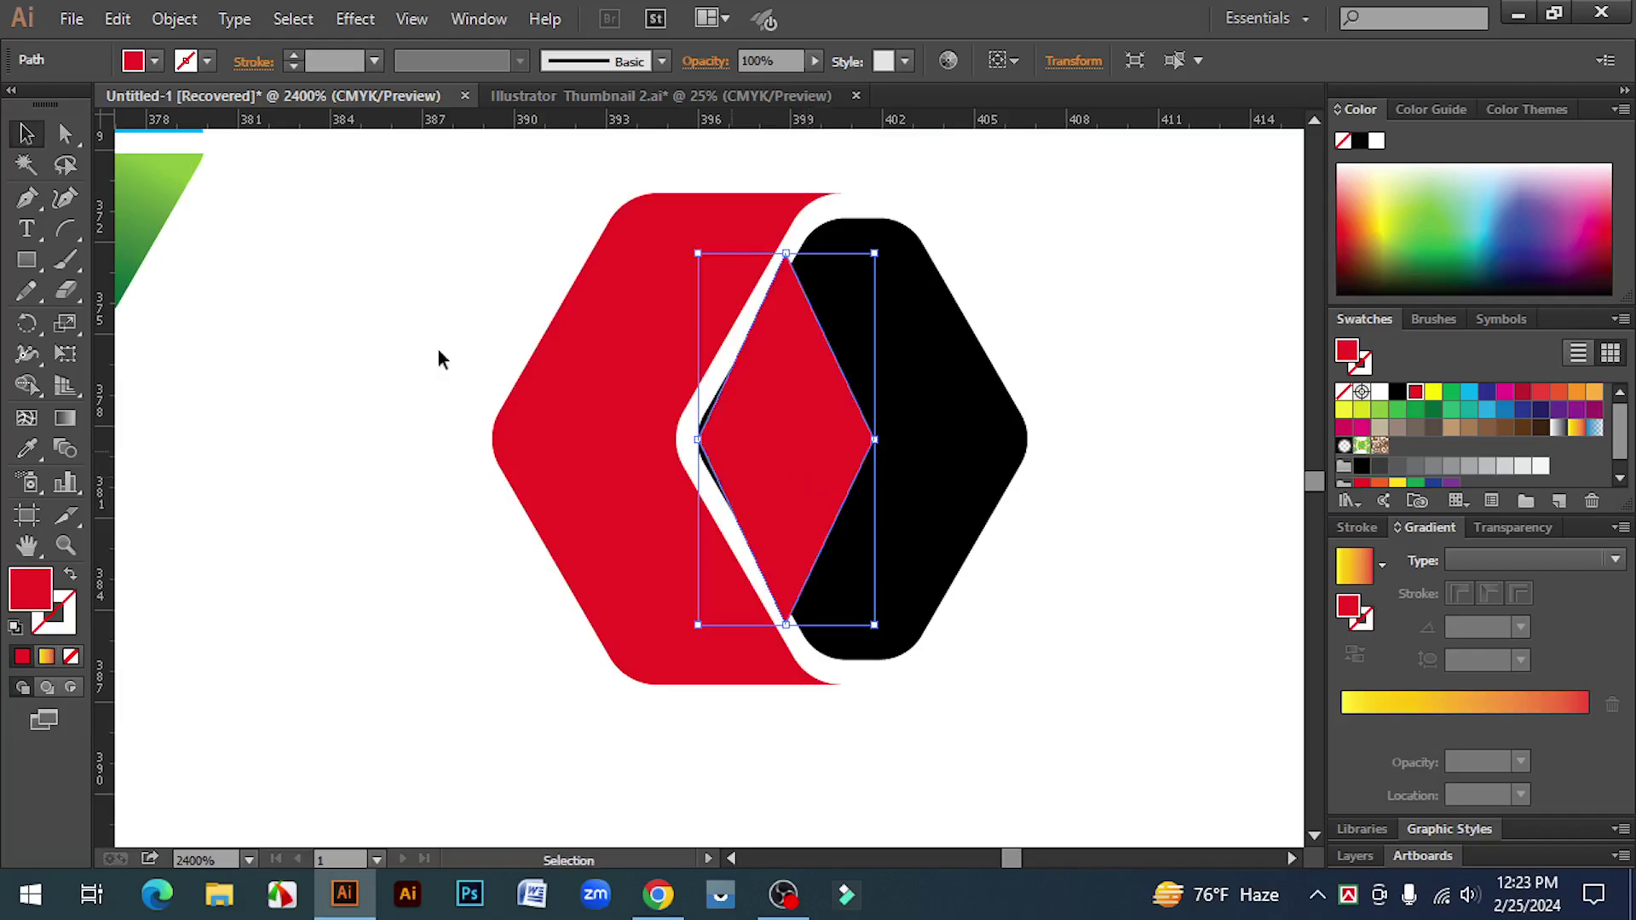
left_click(69, 138)
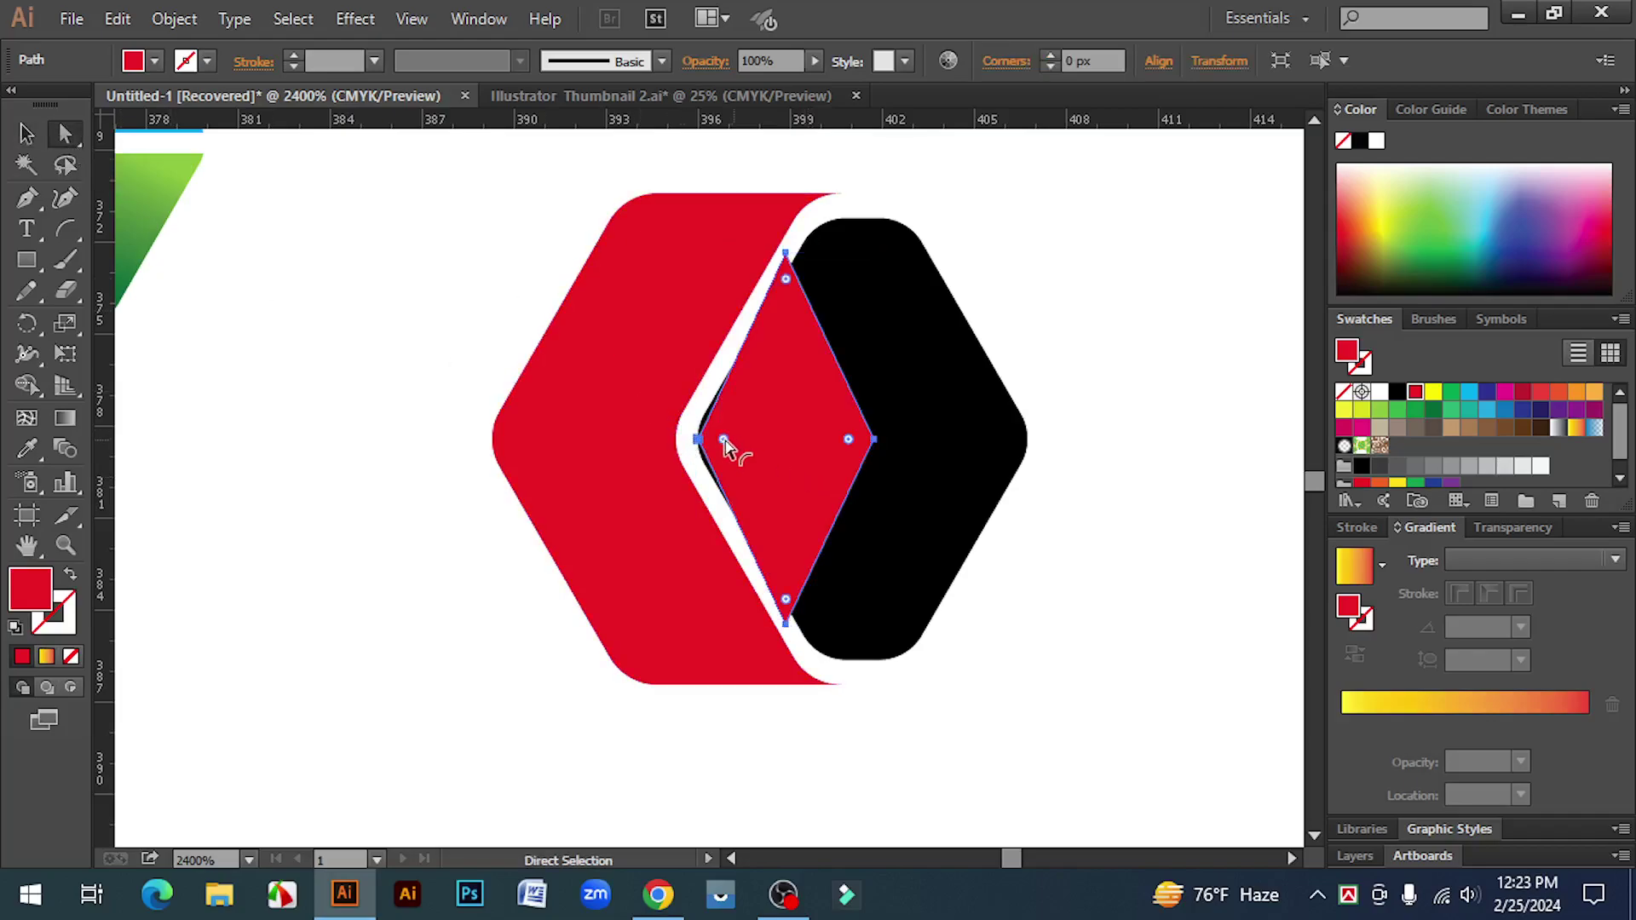
left_click_drag(724, 441, 731, 449)
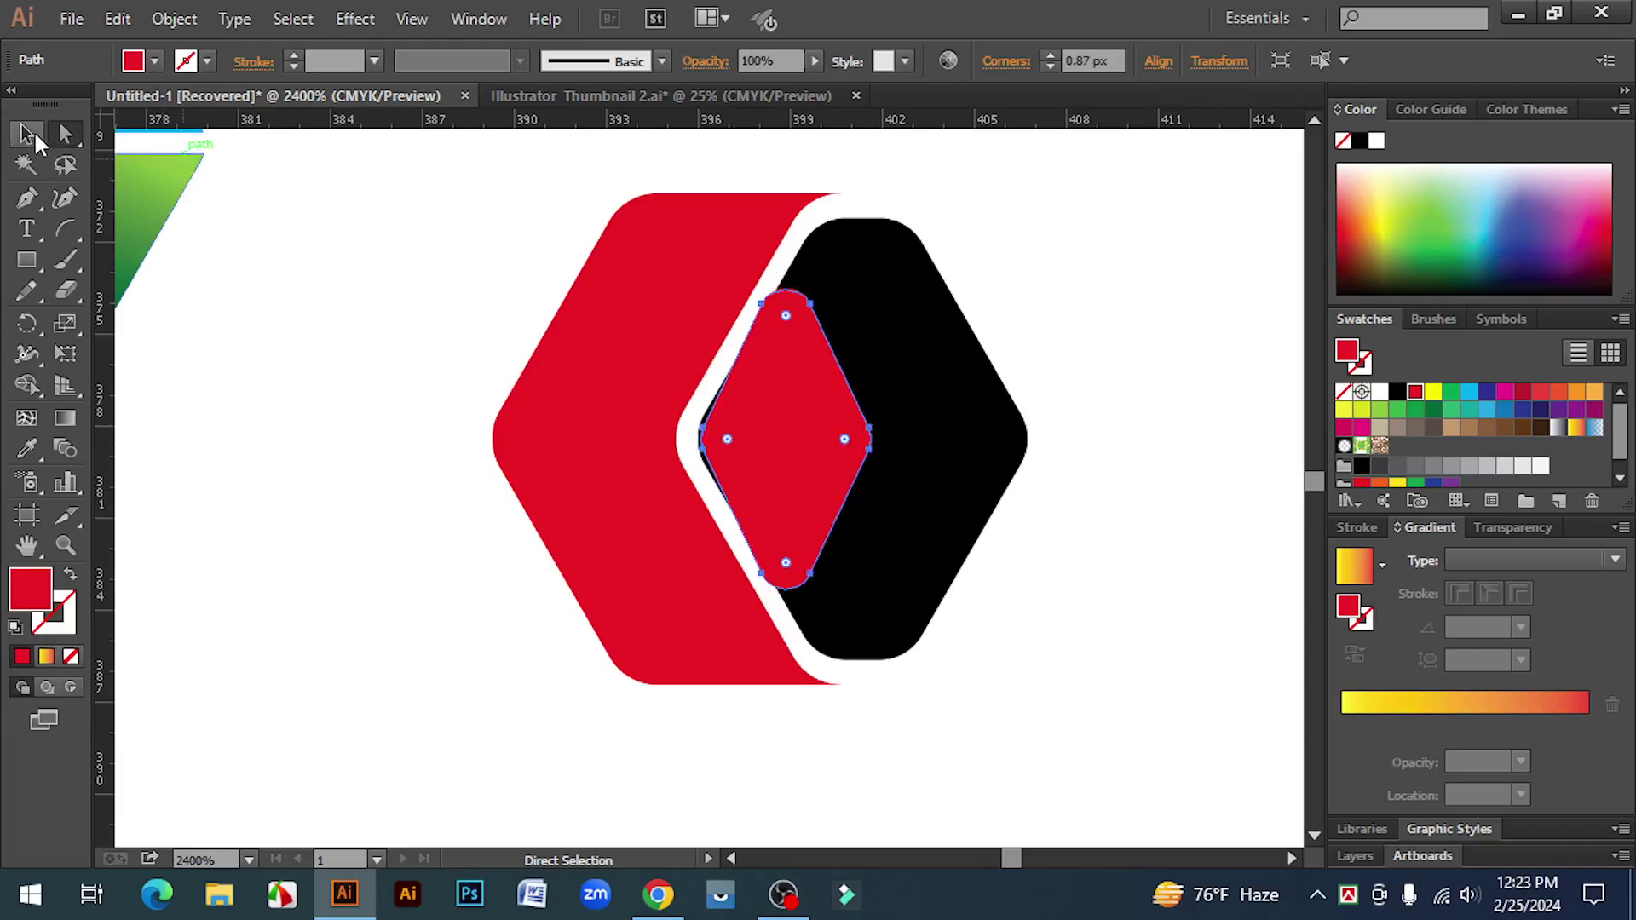
left_click(28, 134)
left_click(313, 467)
- Fine-tune the red diamond's position near the black facet's left edge
left_click(767, 486, "ctrl")
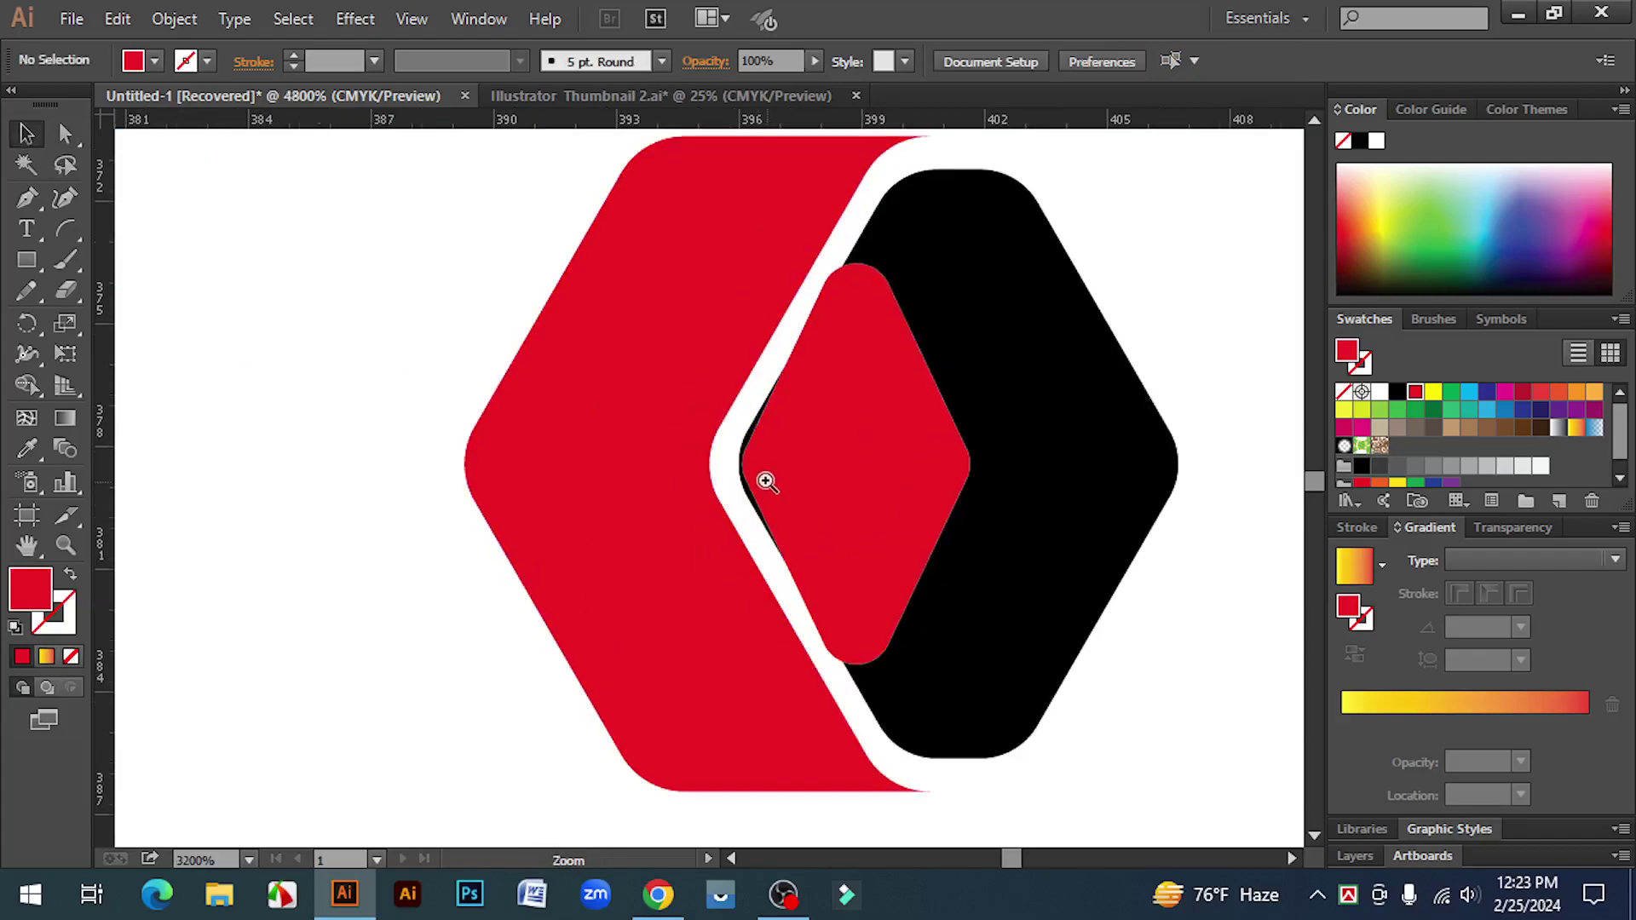
left_click(768, 482, "ctrl")
left_click(847, 475)
left_click_drag(837, 474, 824, 477)
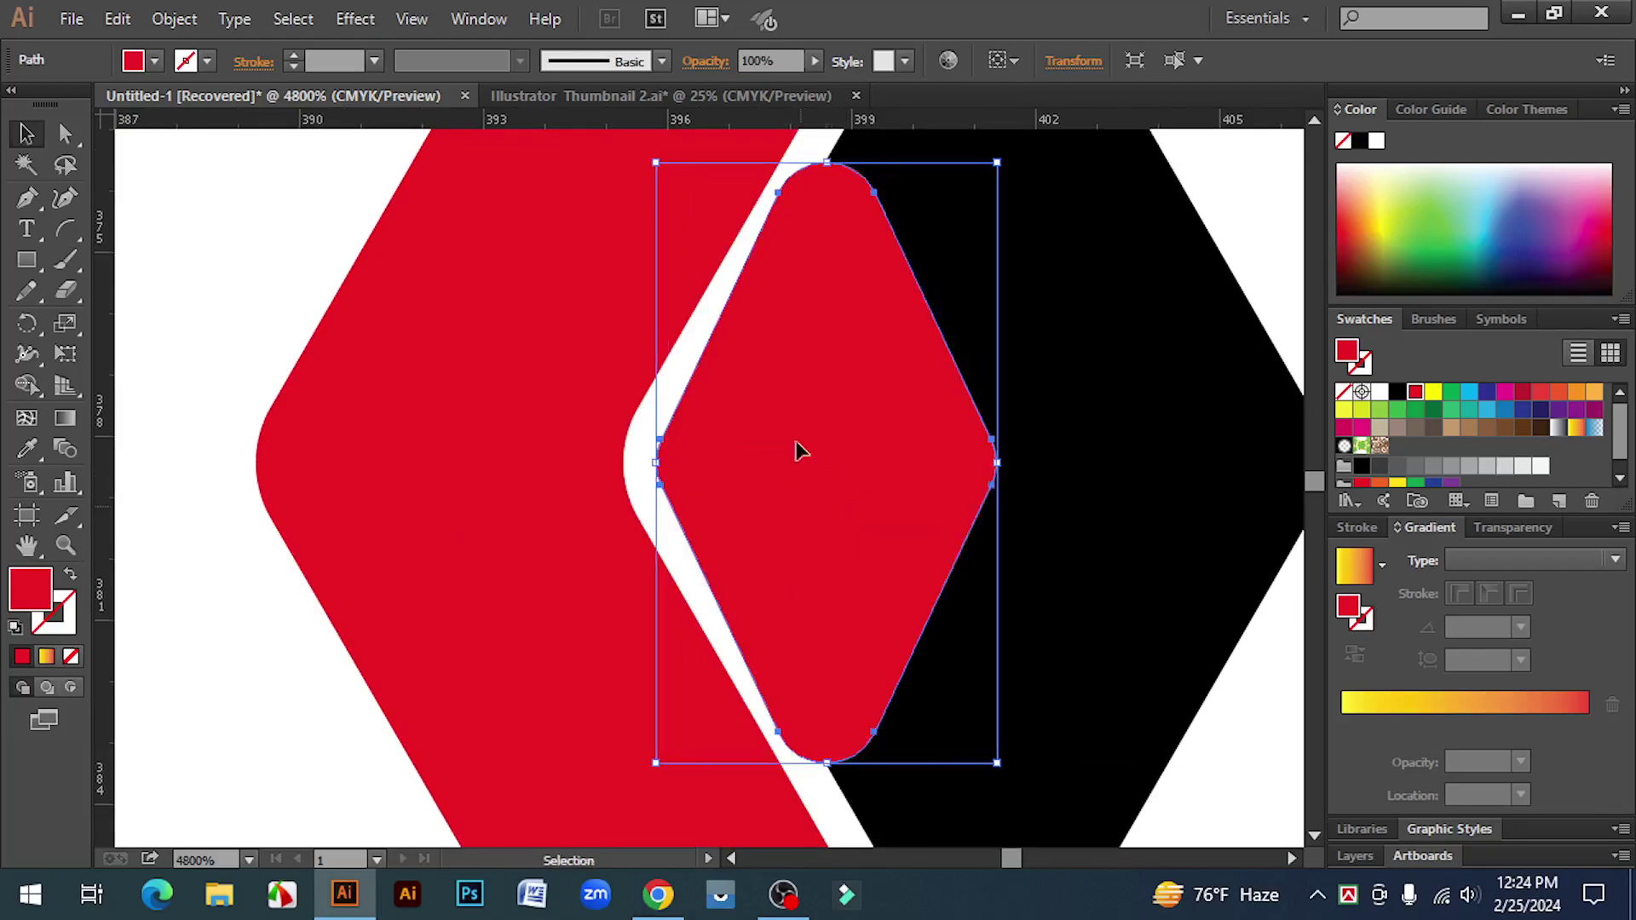
key("ctrl+minus")
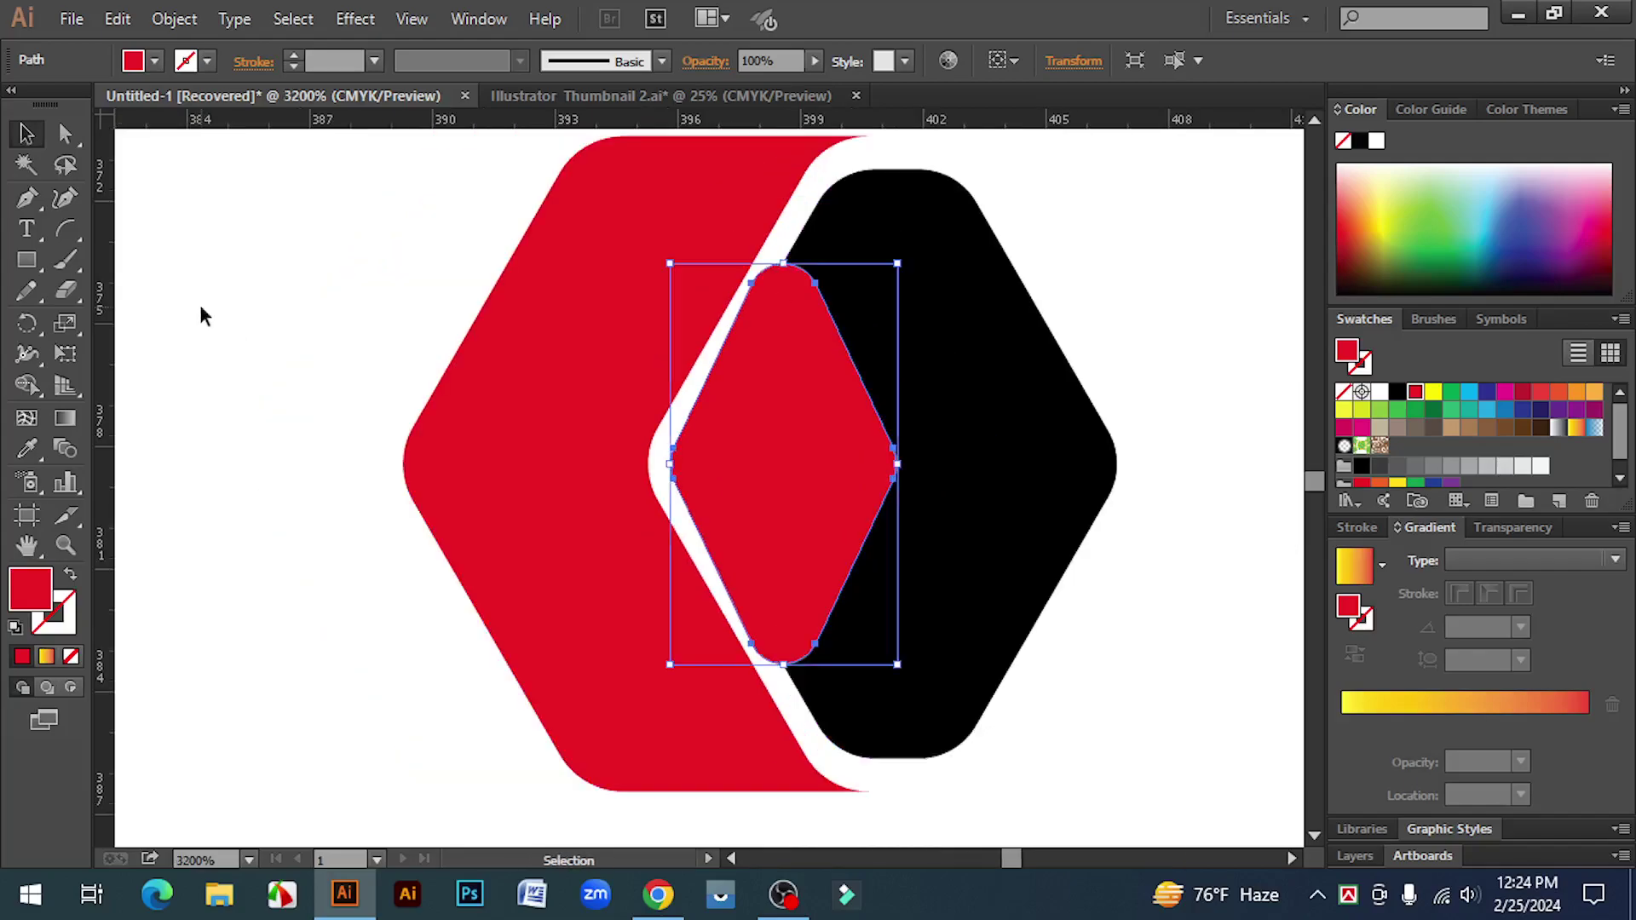
mouse_move(723, 503)
left_mouse_down()
mouse_move(822, 519)
mouse_move(808, 520)
left_mouse_up()
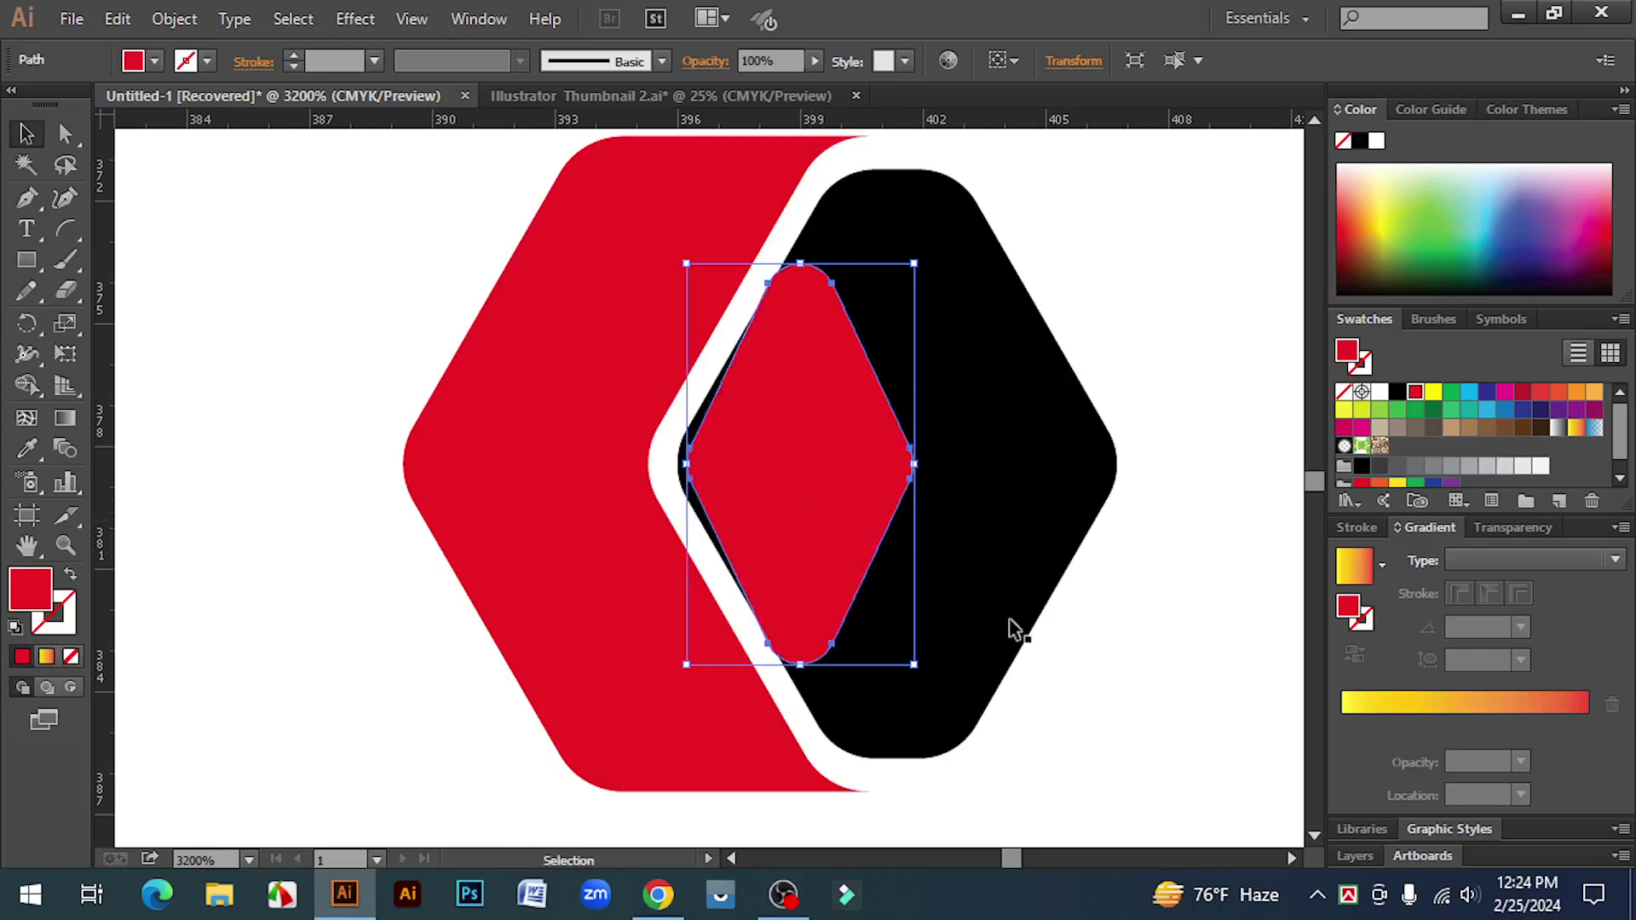
left_click(1141, 691)
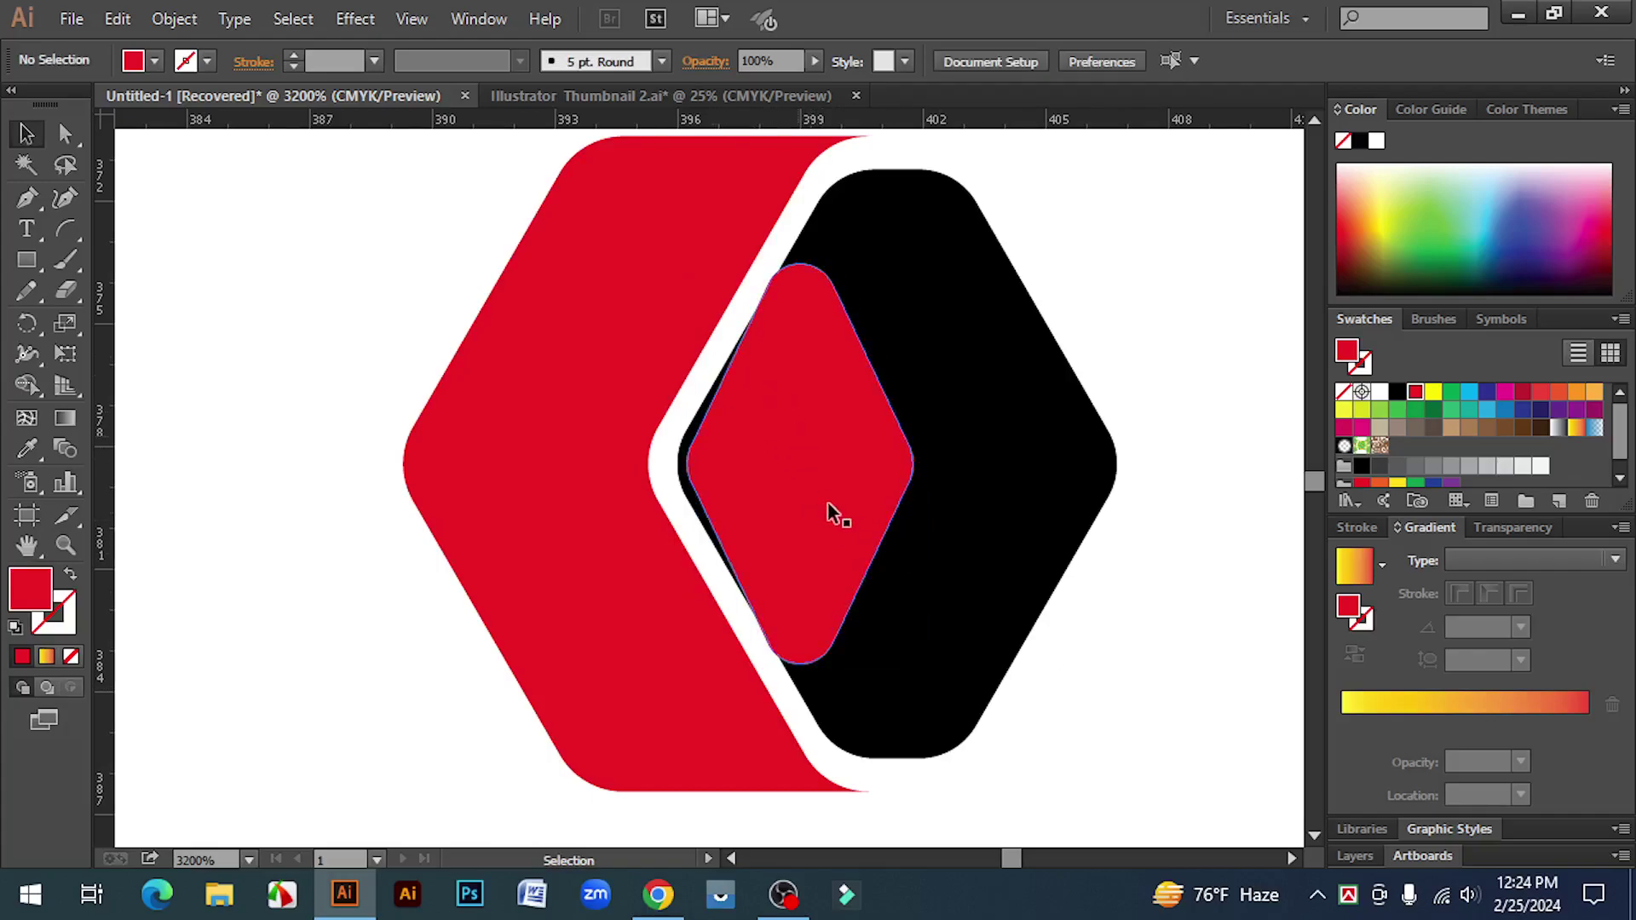
left_click(719, 464)
scroll(716, 478, "up", 1, "alt")
scroll(767, 475, "up", 1, "alt")
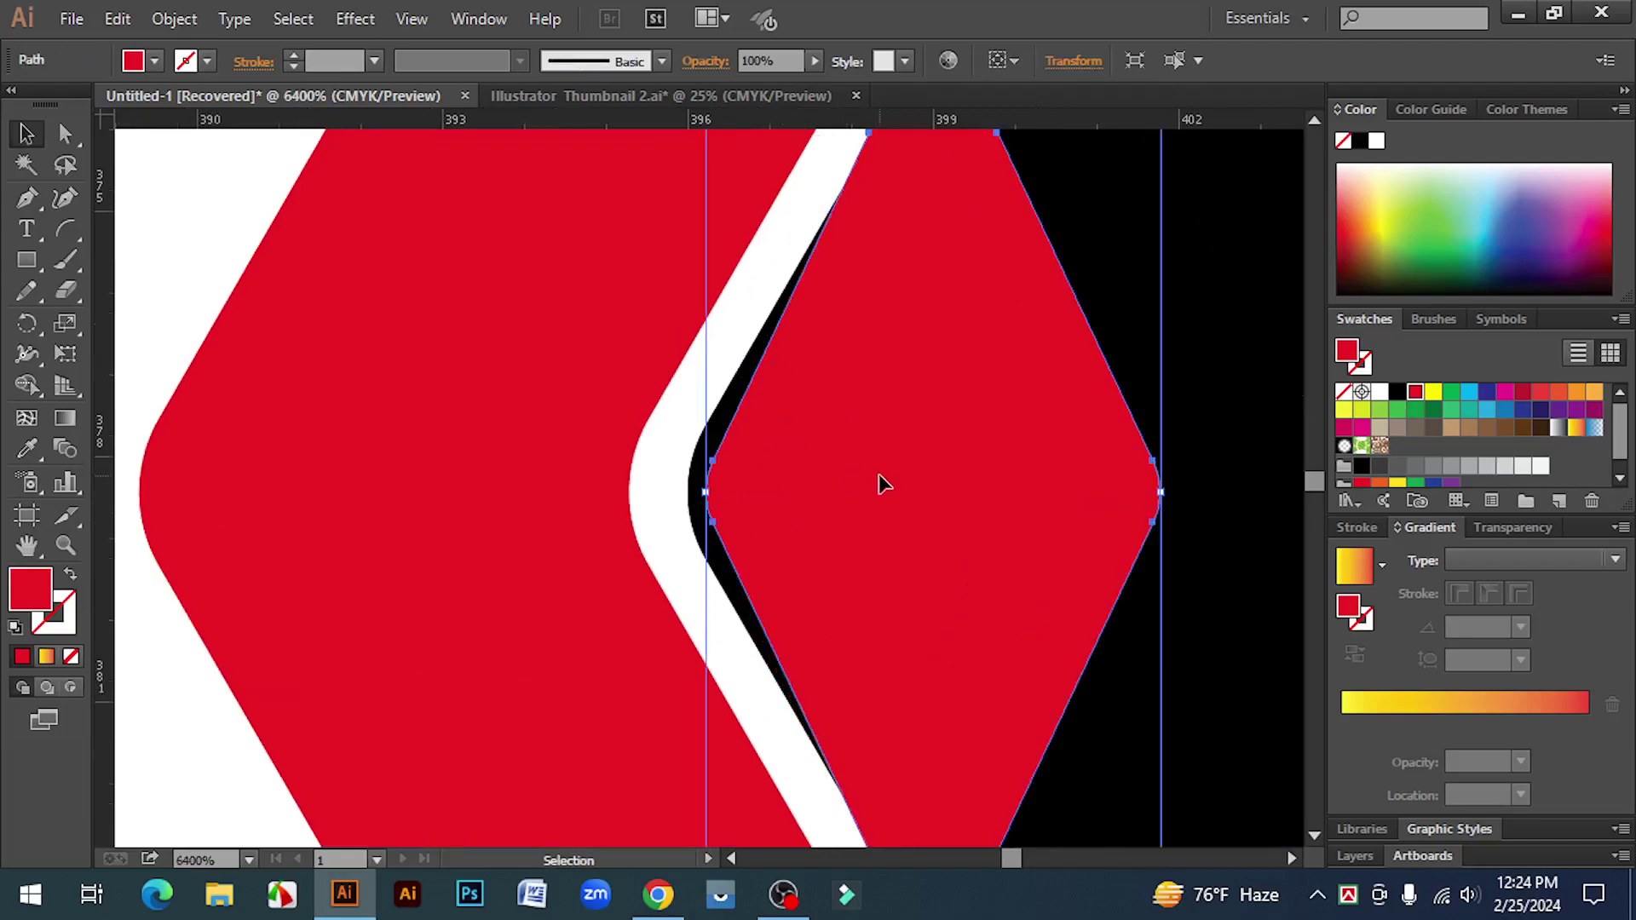
- Shift and widen the red diamond so its left edge reaches the white gap
left_click_drag(883, 483, 864, 483)
left_click_drag(865, 484, 869, 493)
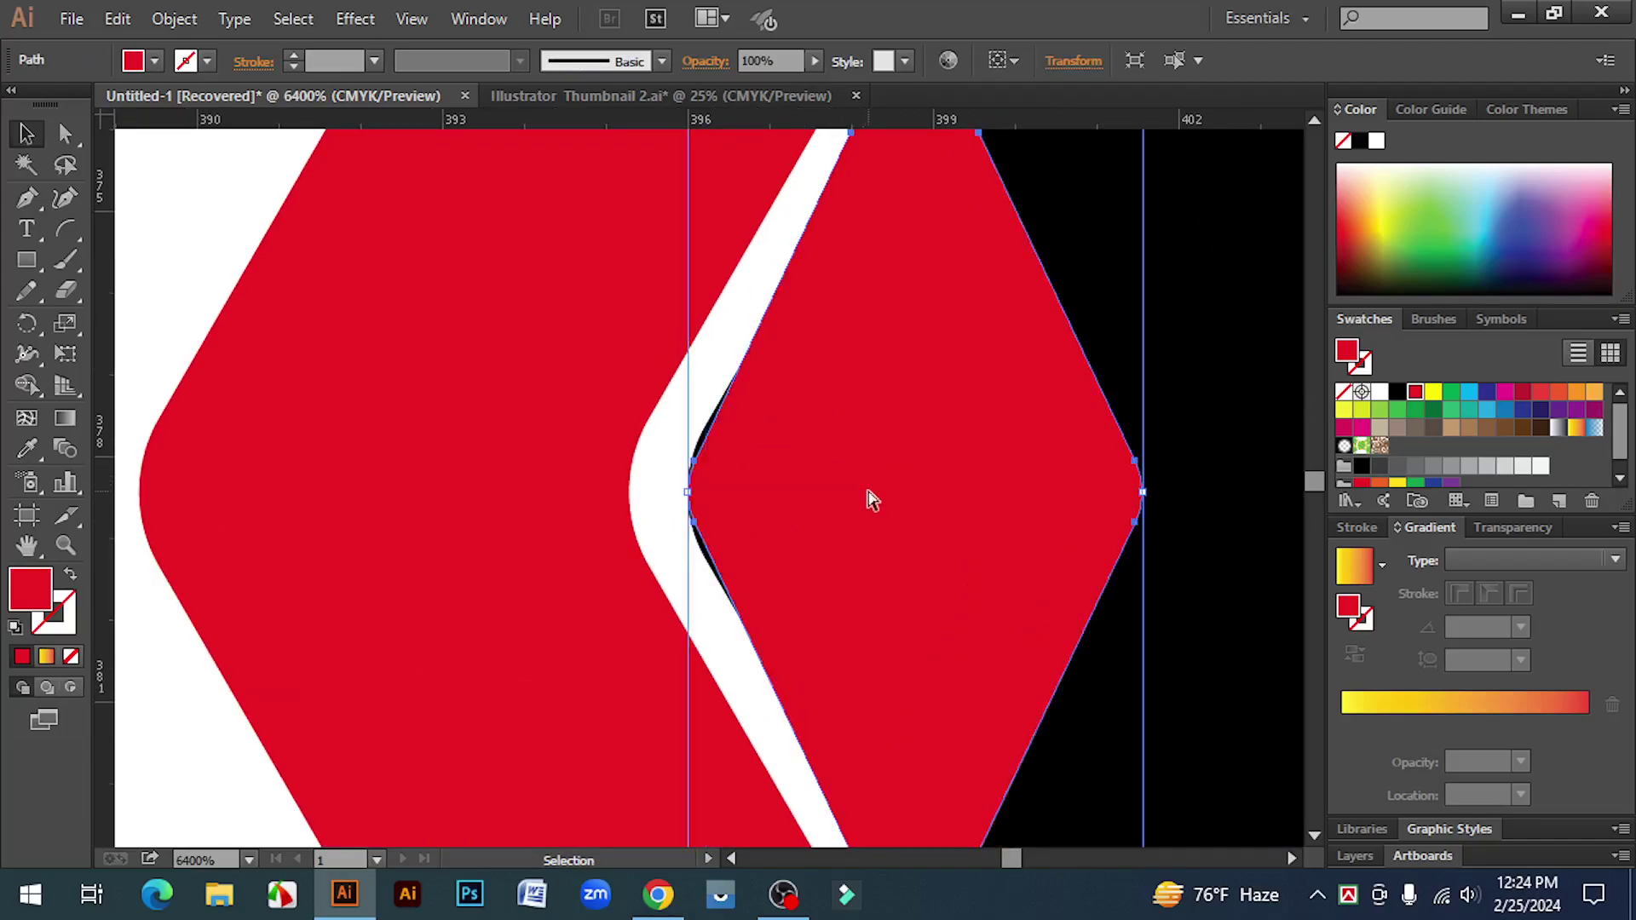
key("ctrl+minus")
key("ctrl+minus")
key("v")
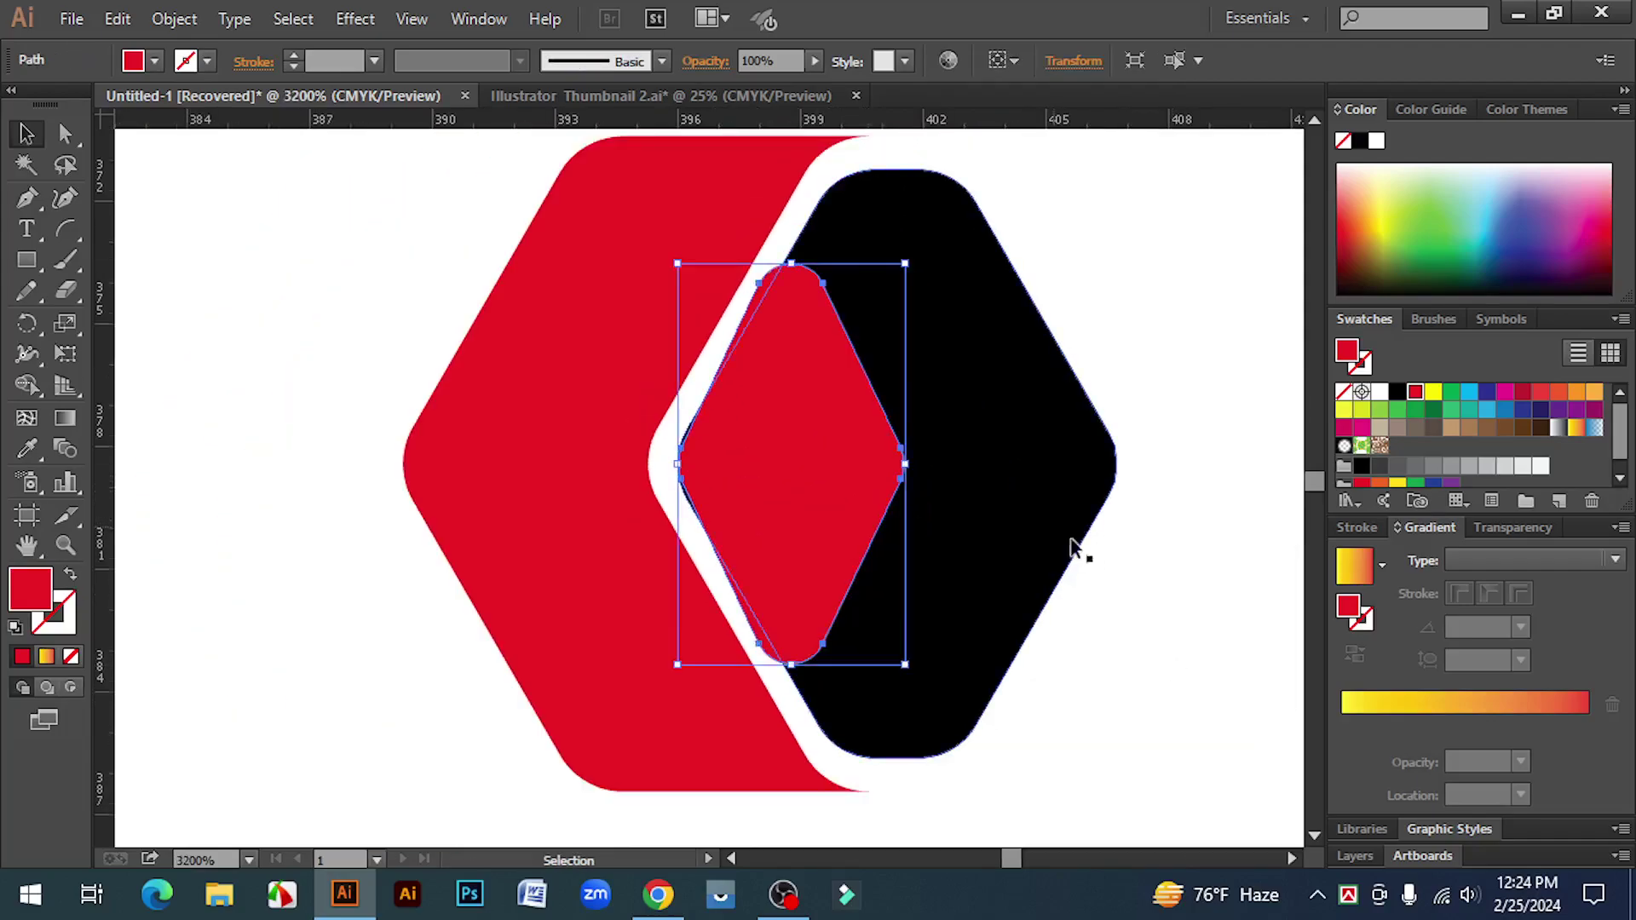
left_click_drag(905, 464, 933, 464)
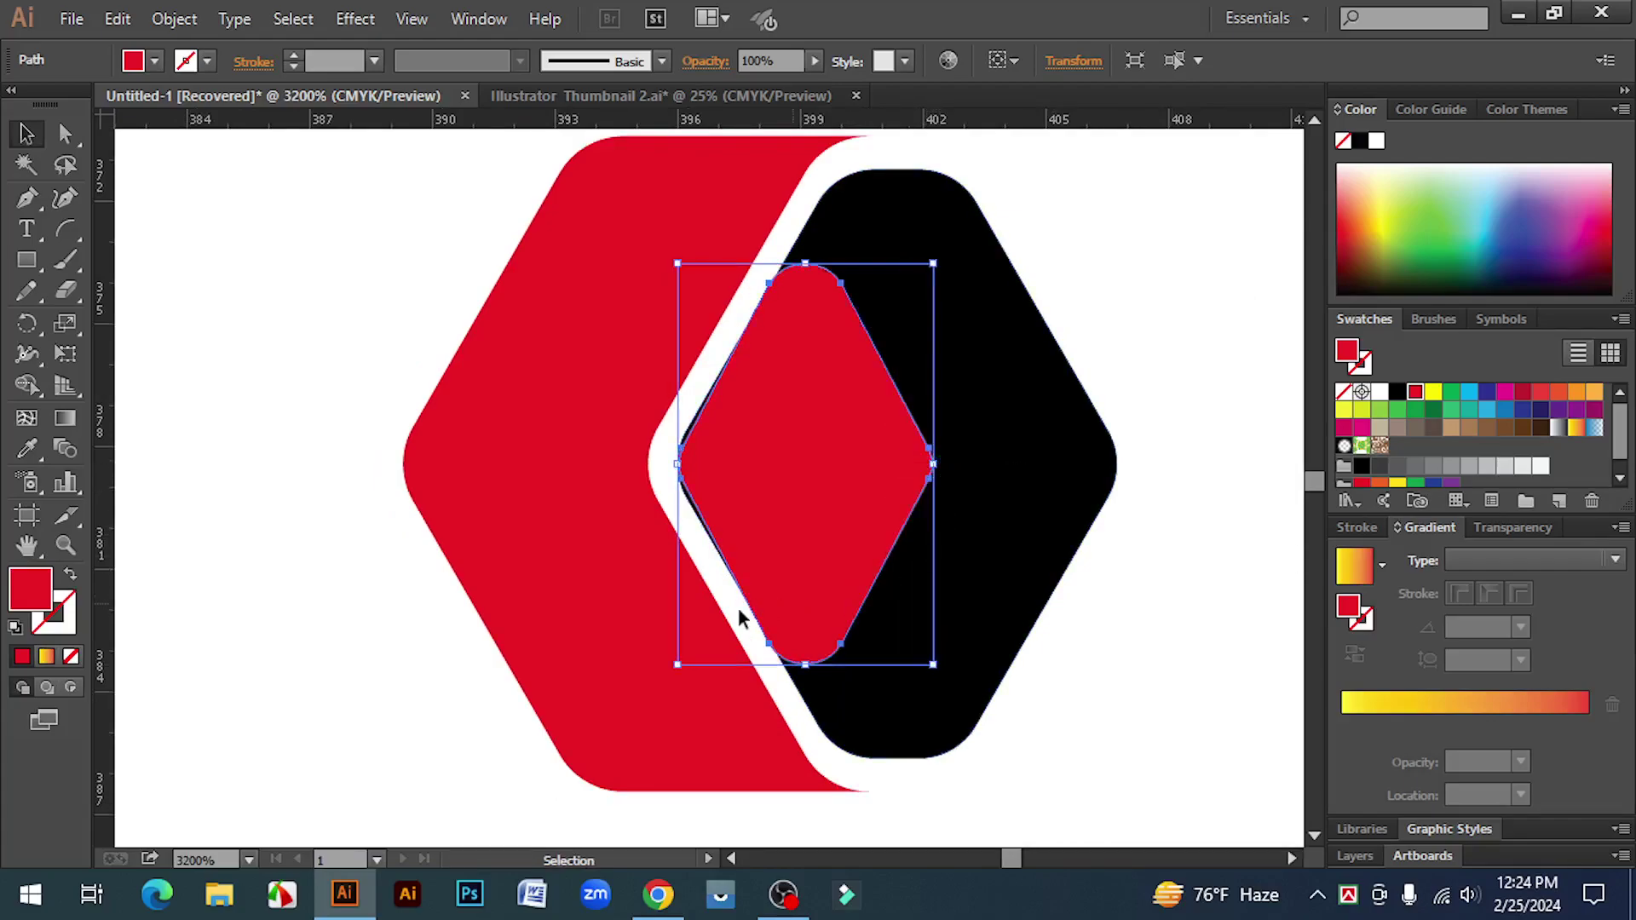
left_click(1120, 600)
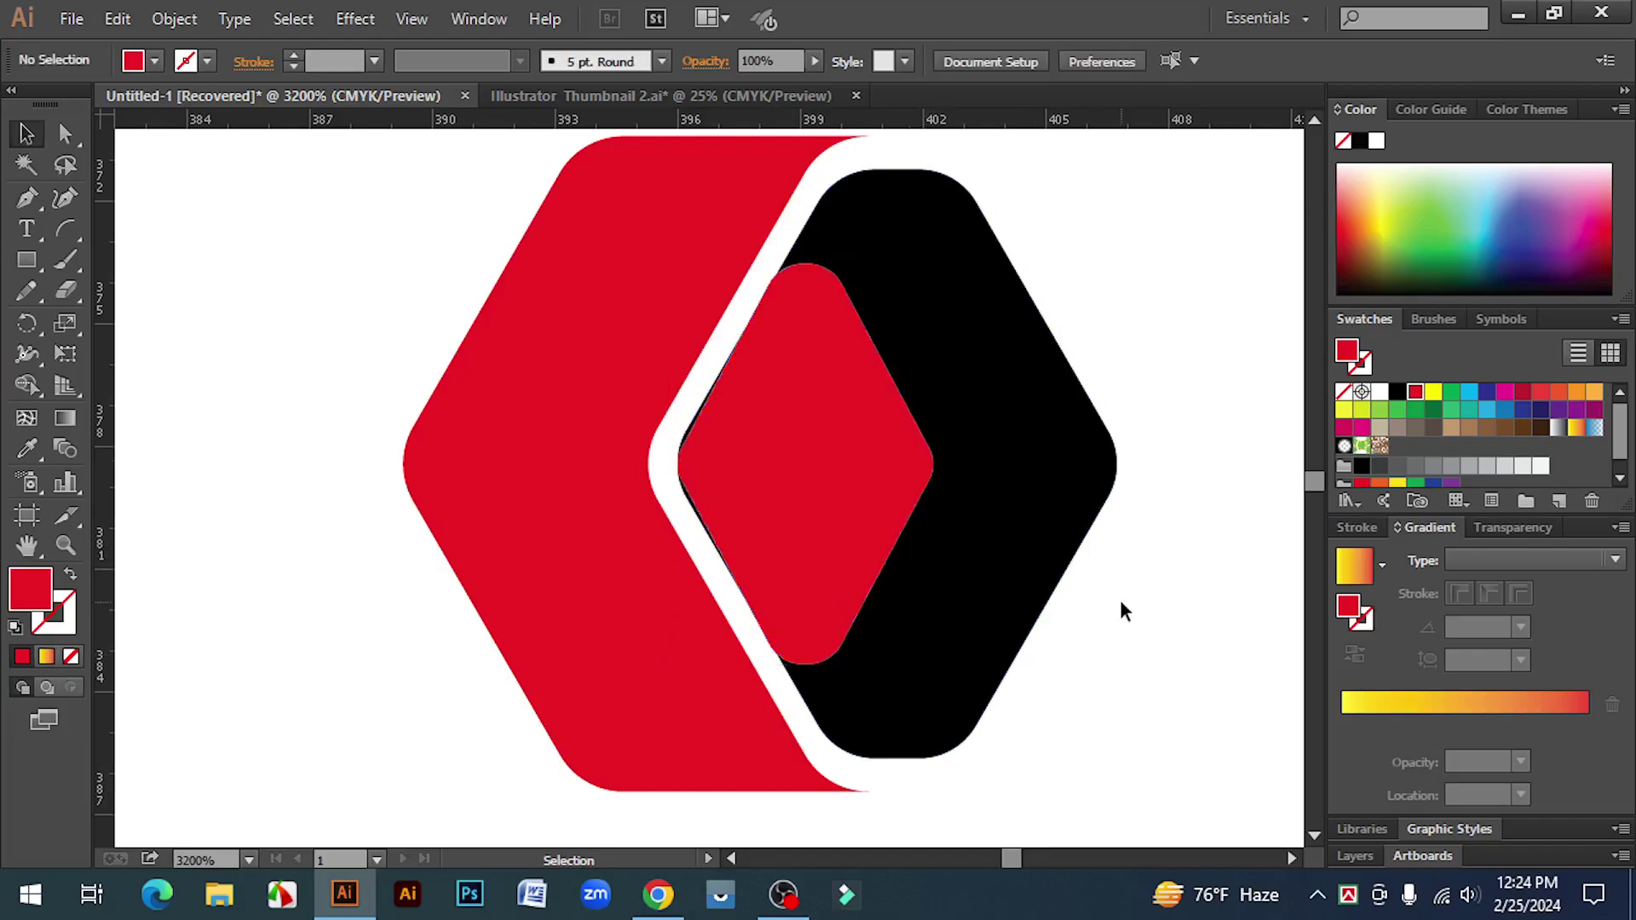
- Merge the thin black slivers into the red diamond with Shape Builder, then zoom out
left_click_drag(1155, 593, 896, 439)
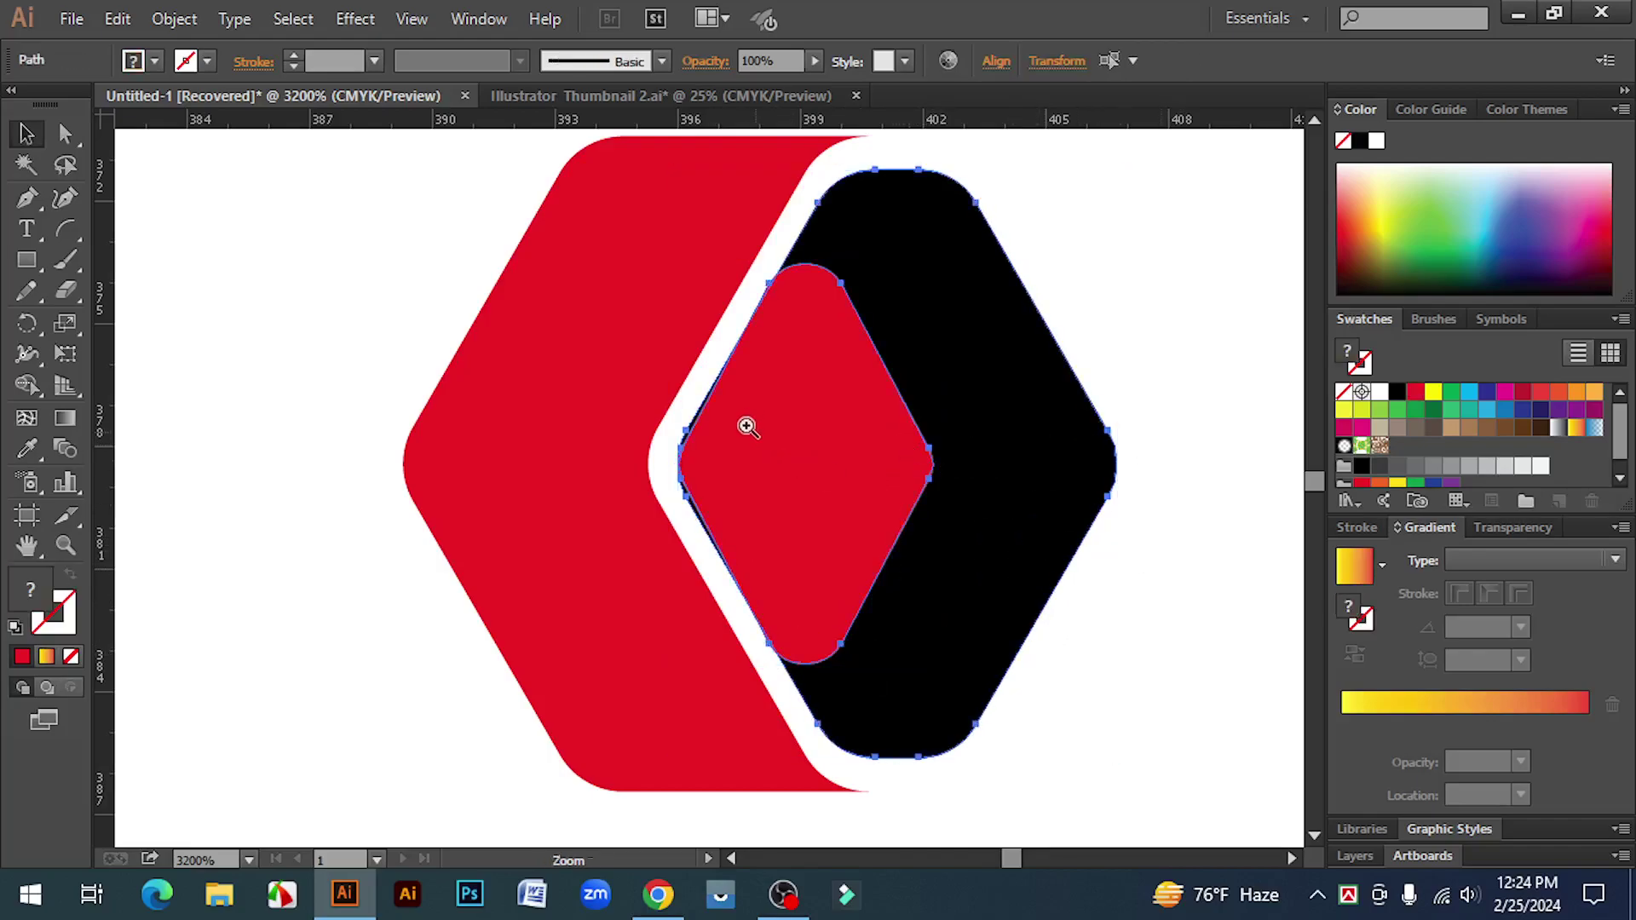
scroll(873, 427, "up", 1)
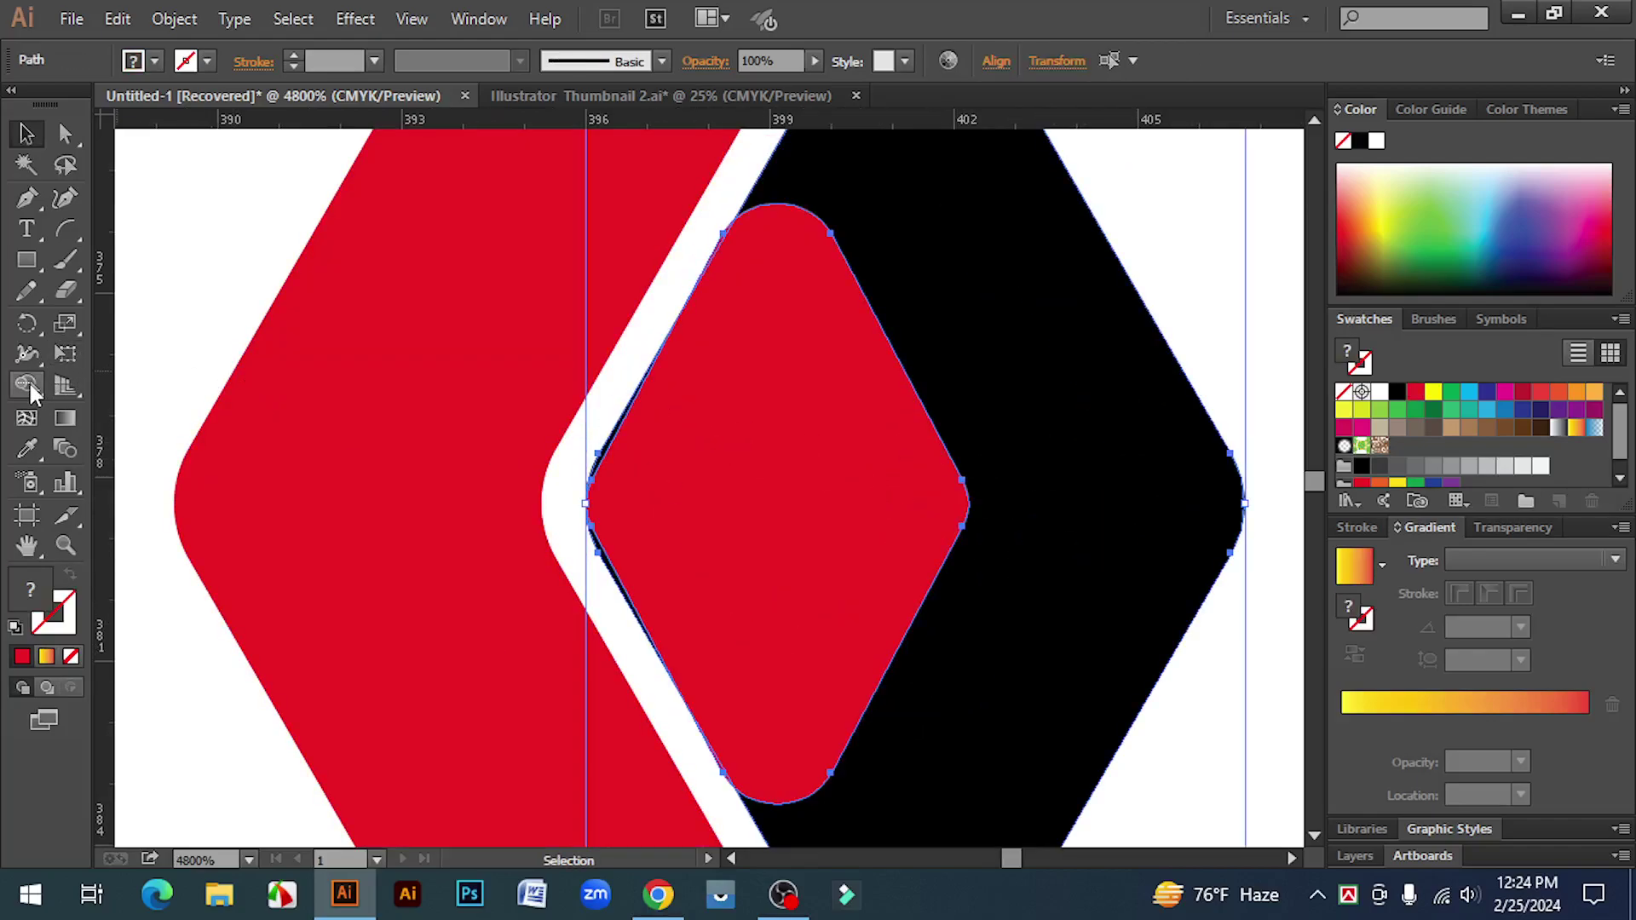
left_click(27, 385)
scroll(682, 477, "up", 1)
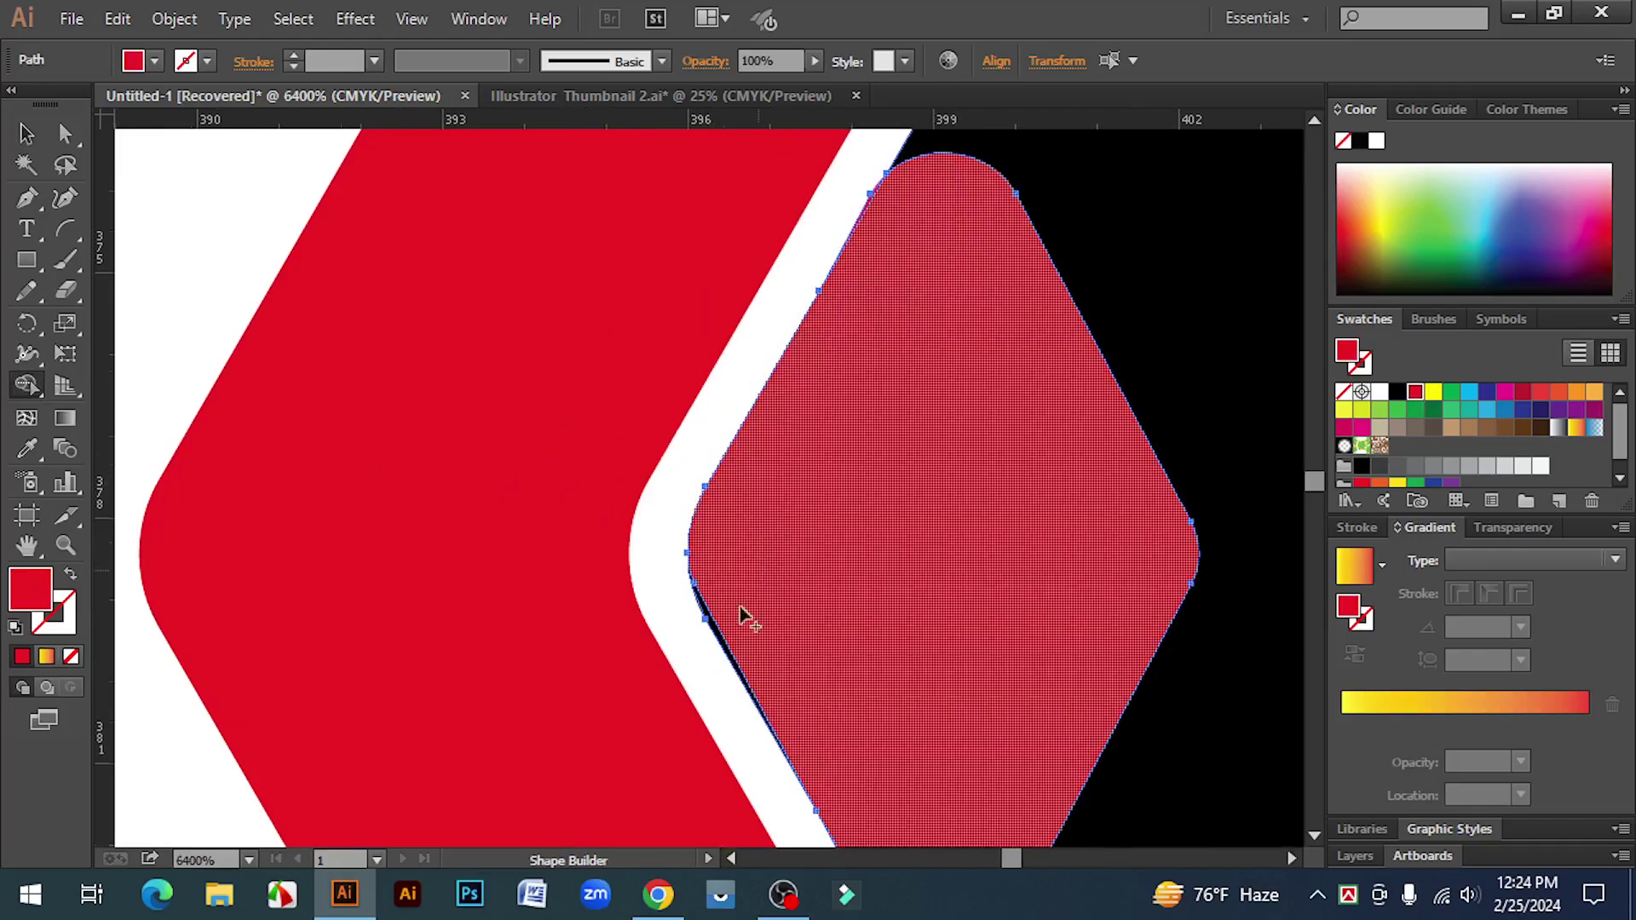
left_click_drag(725, 472, 785, 488)
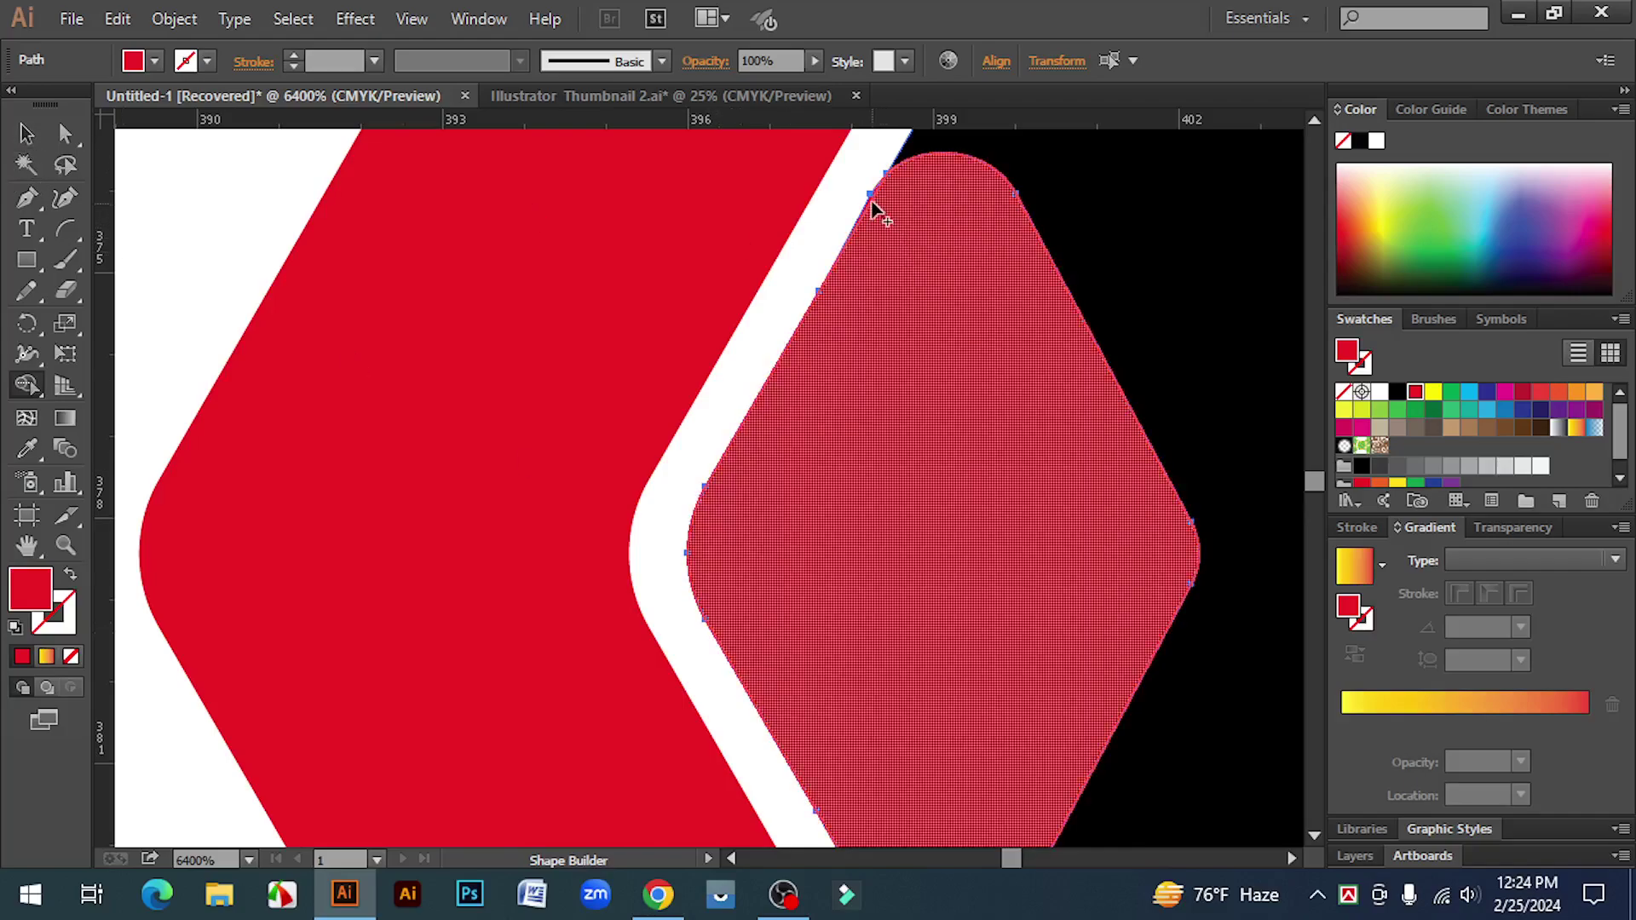
left_click_drag(870, 204, 890, 277)
scroll(925, 474, "down", 5)
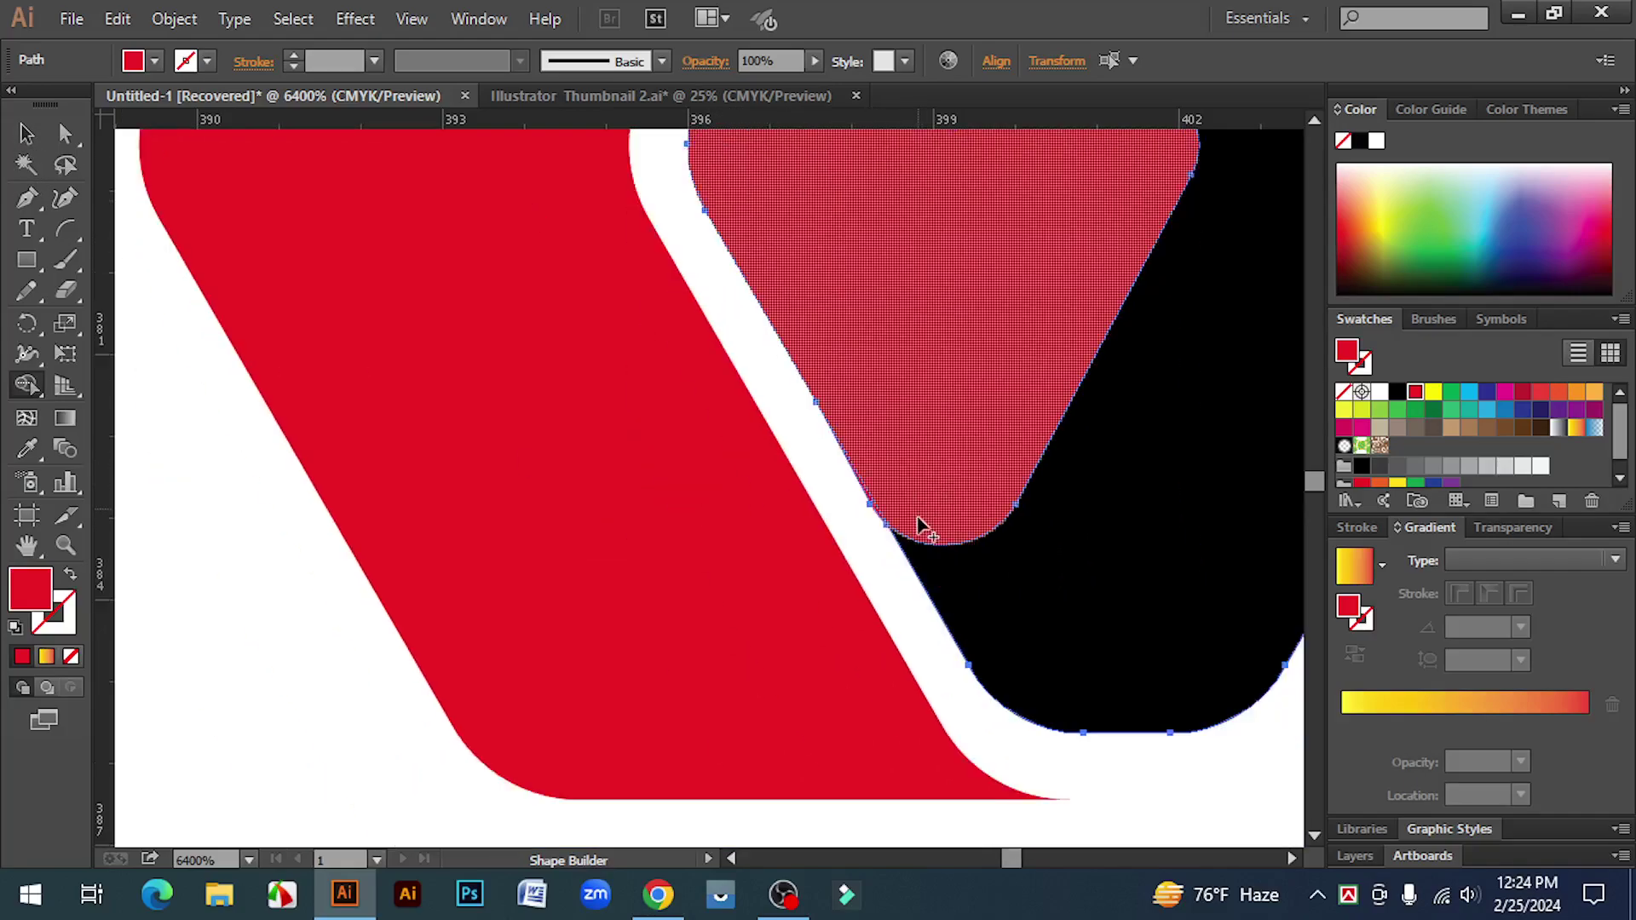
scroll(925, 475, "down", 3)
scroll(925, 475, "up", 3)
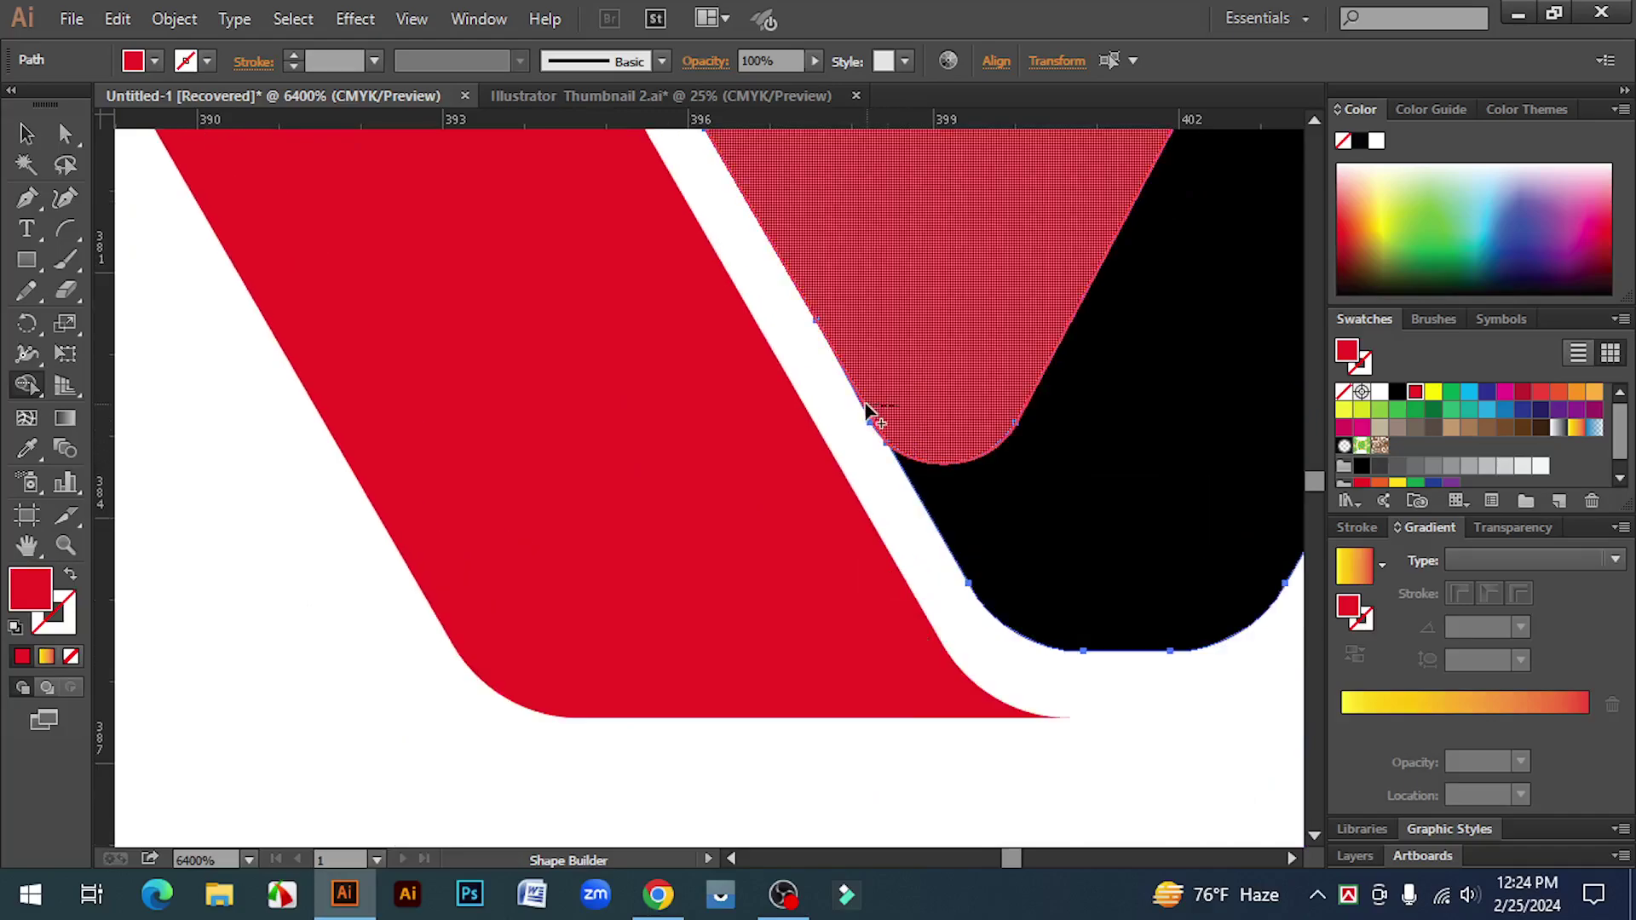
left_click(28, 136)
left_click(264, 597)
key("ctrl+minus")
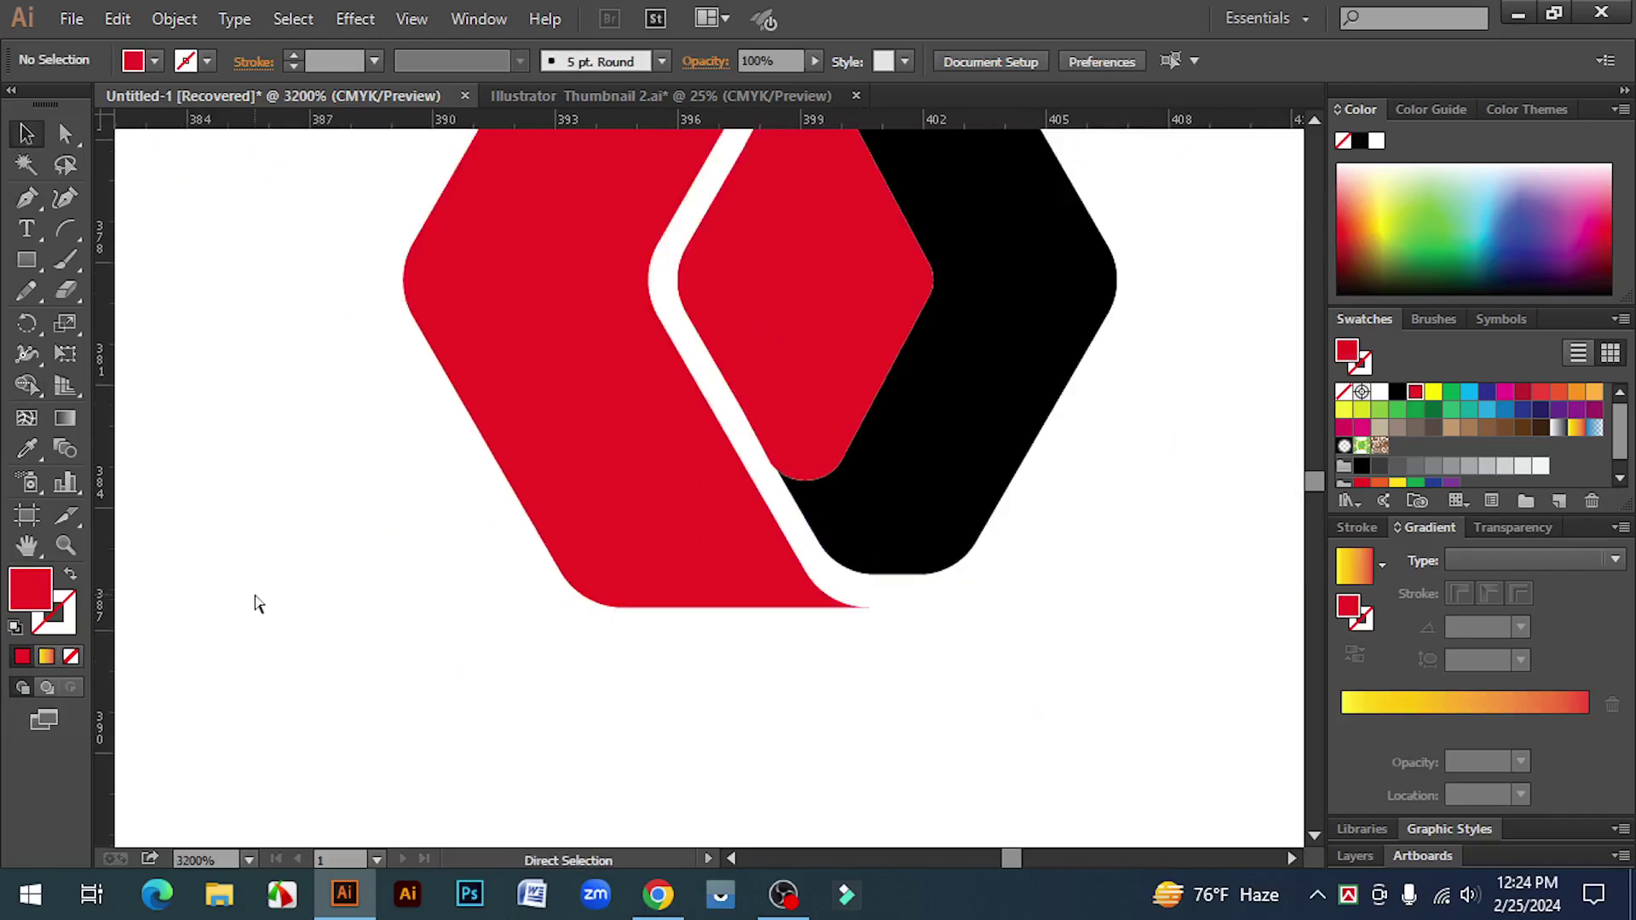
left_click_drag(309, 529, 335, 713)
- Give the inner red diamond a white outline
key("ctrl+minus")
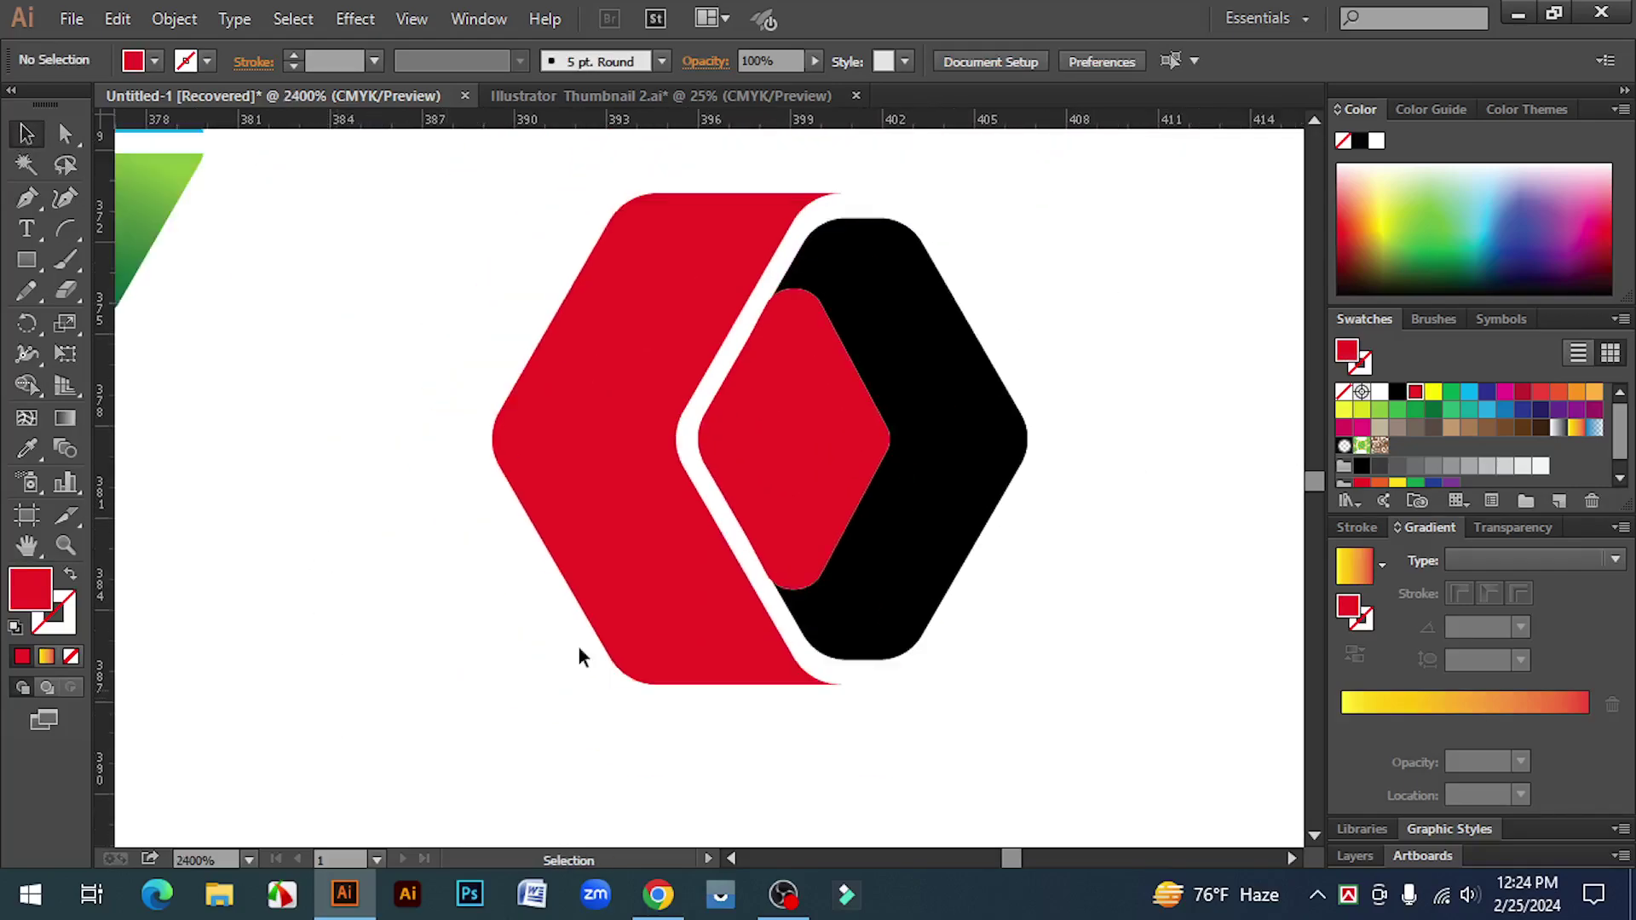
left_click(837, 441)
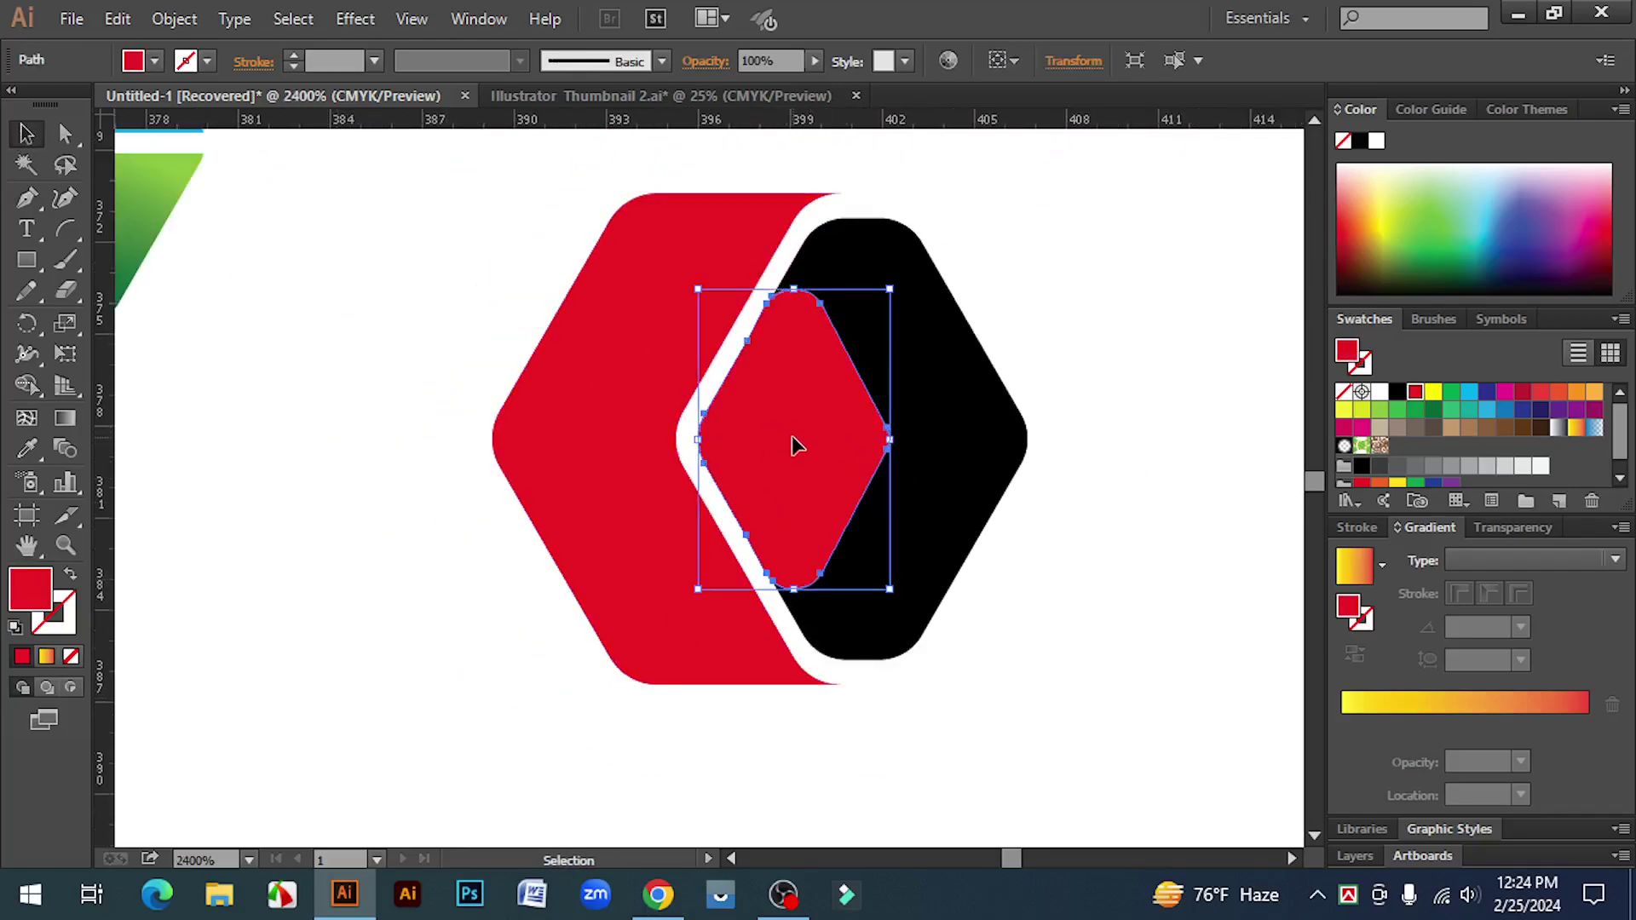
left_click(72, 614)
left_click(1380, 393)
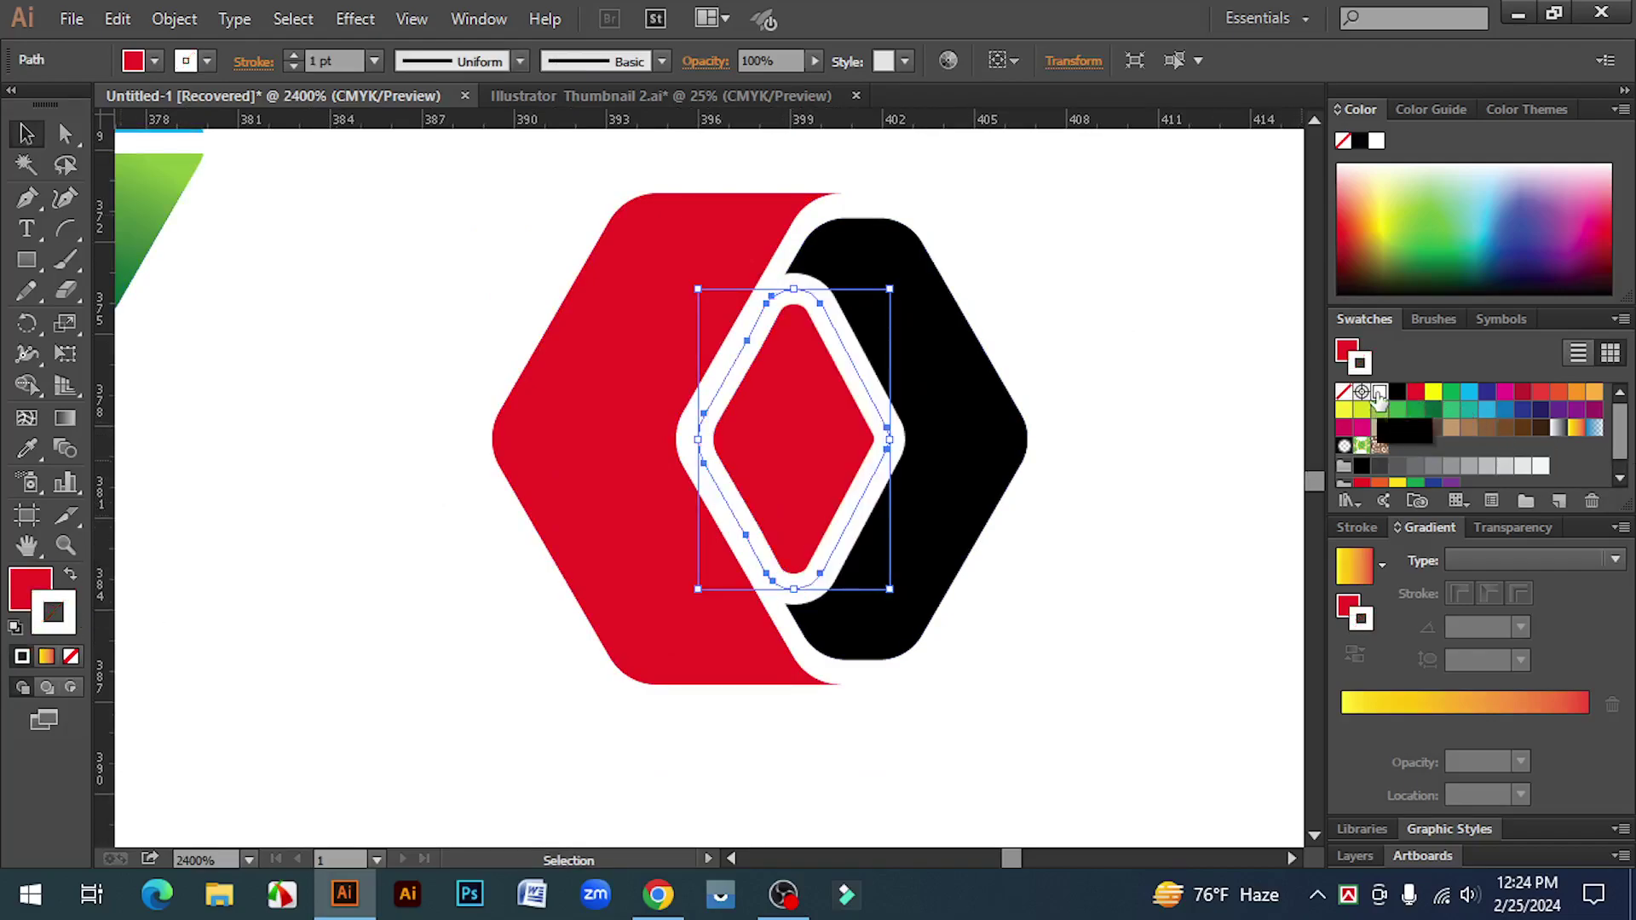
left_click(1121, 588)
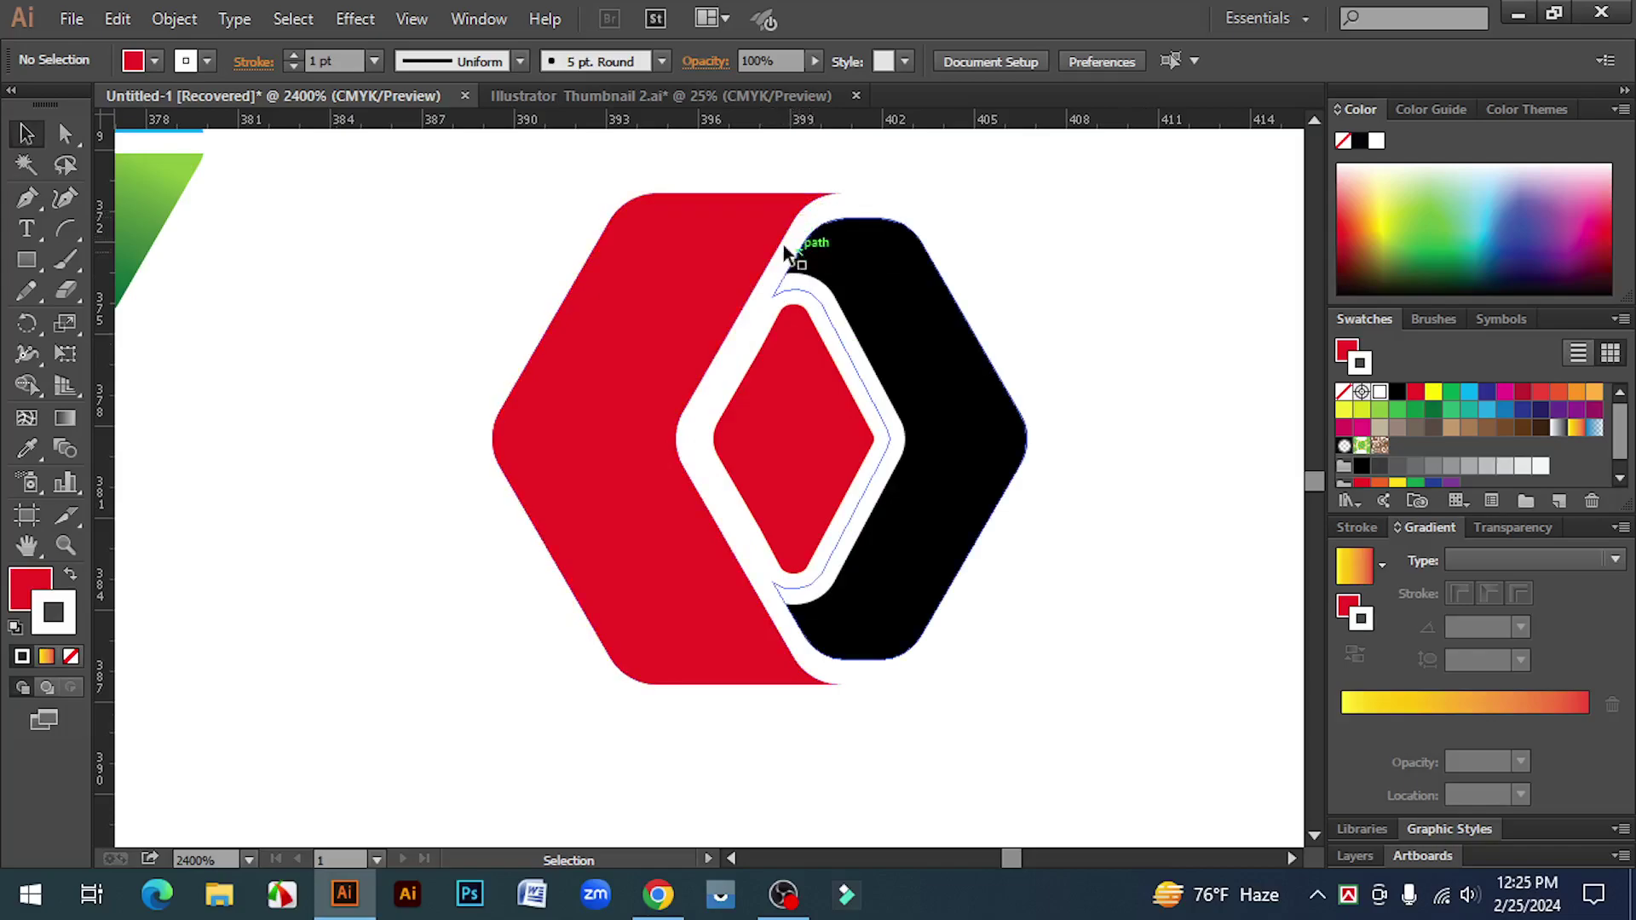
- Thin the diamond's white outline to 0.75 pt
left_click(851, 366)
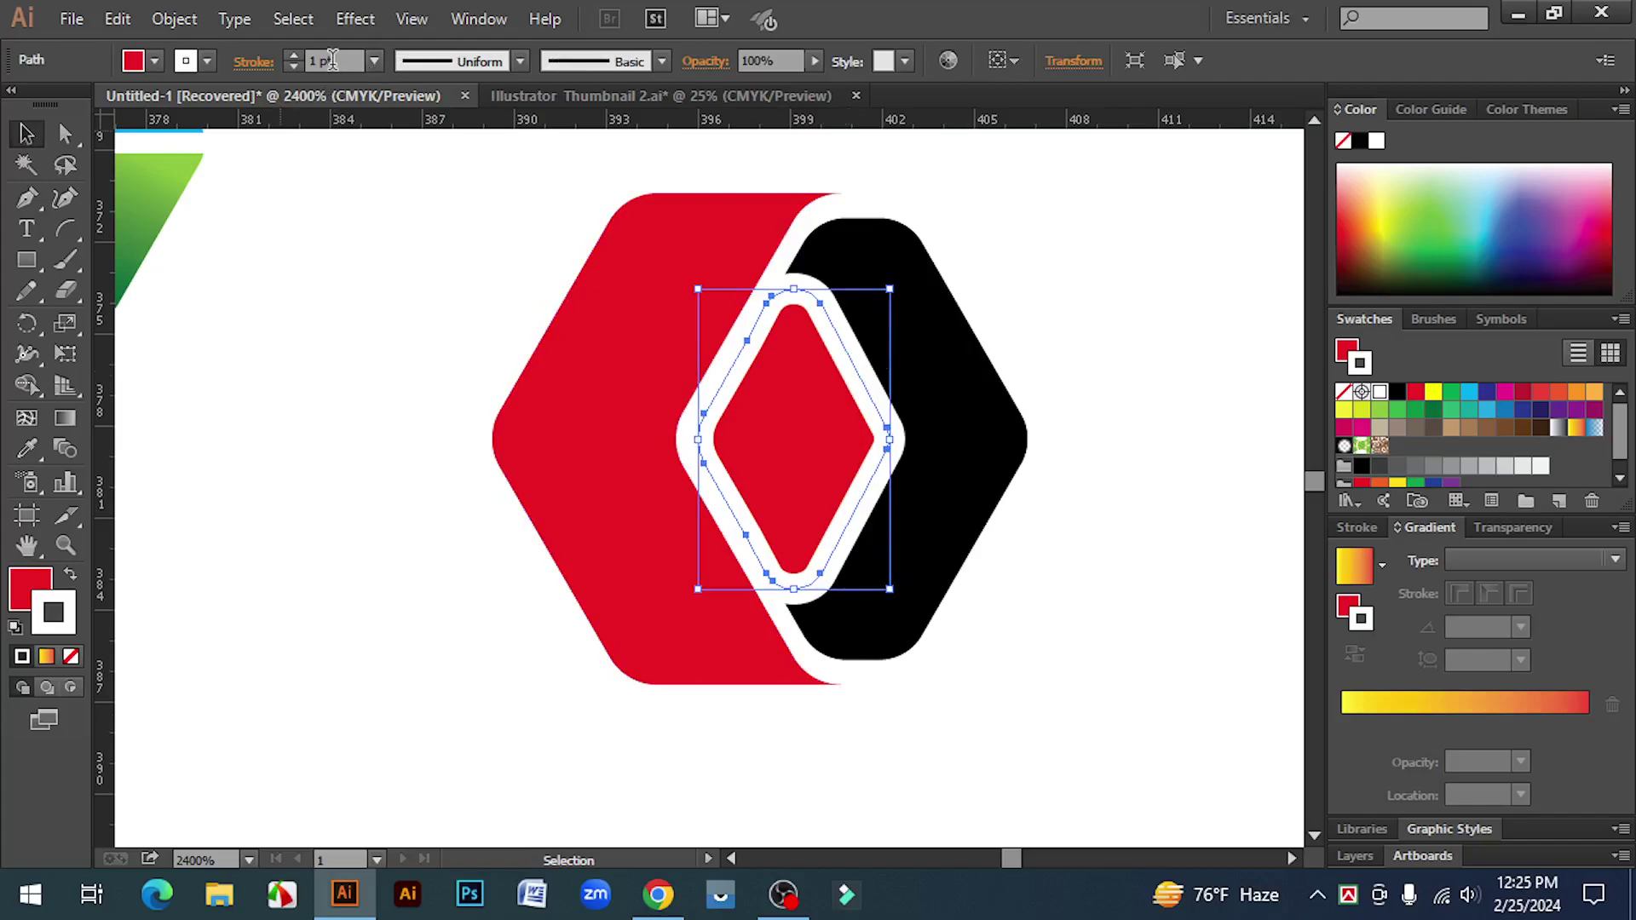
left_click(374, 62)
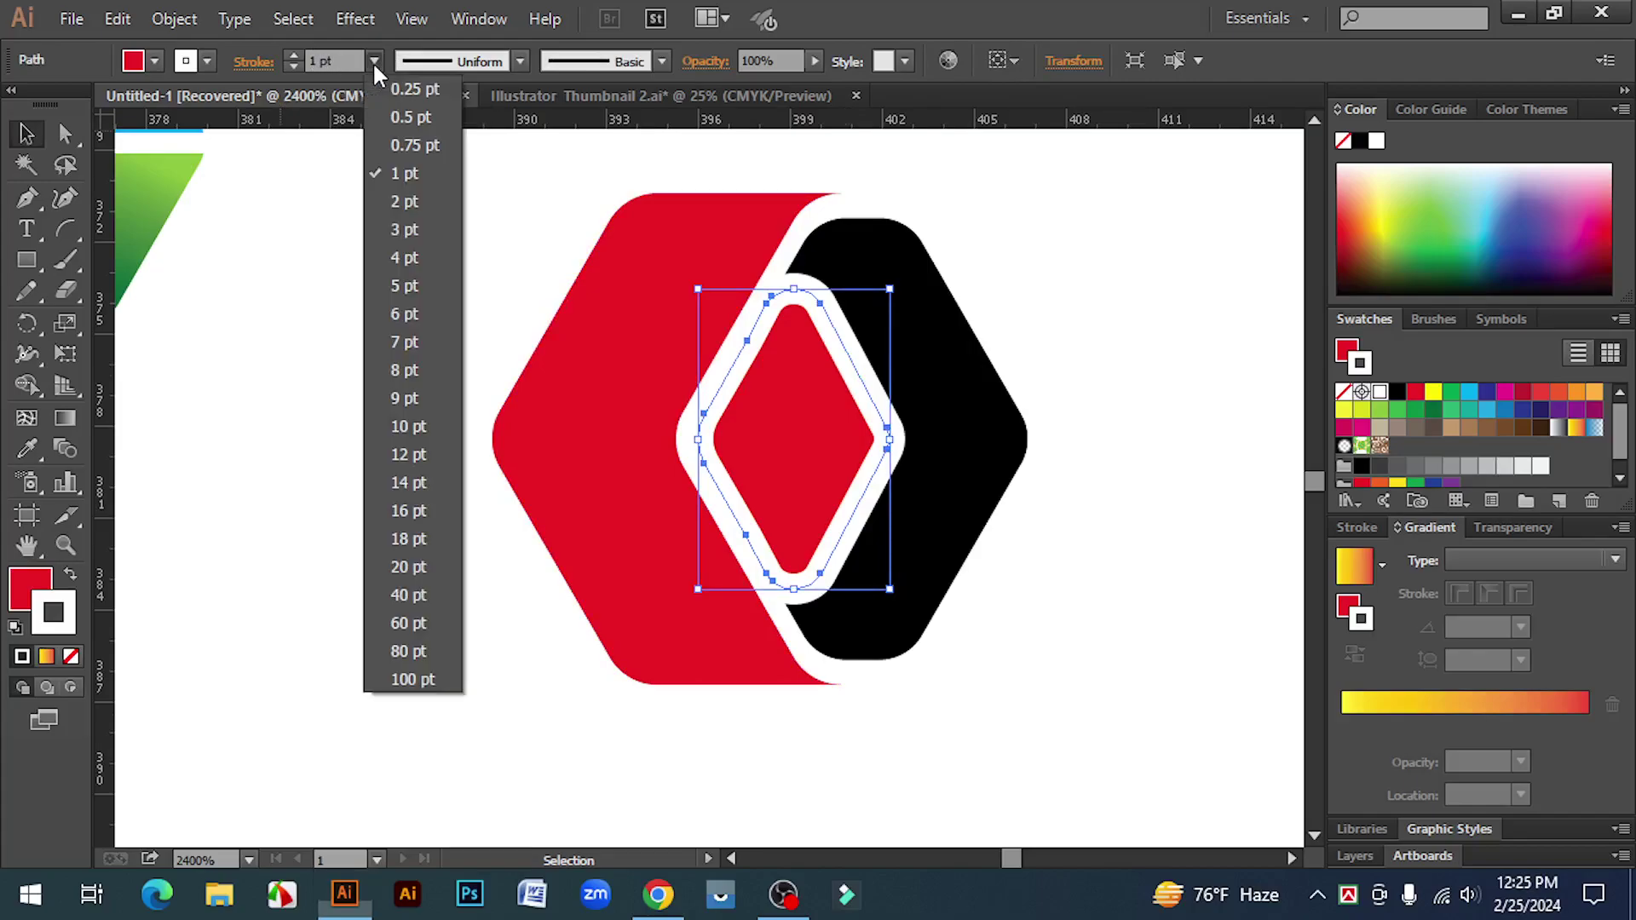
left_click(411, 145)
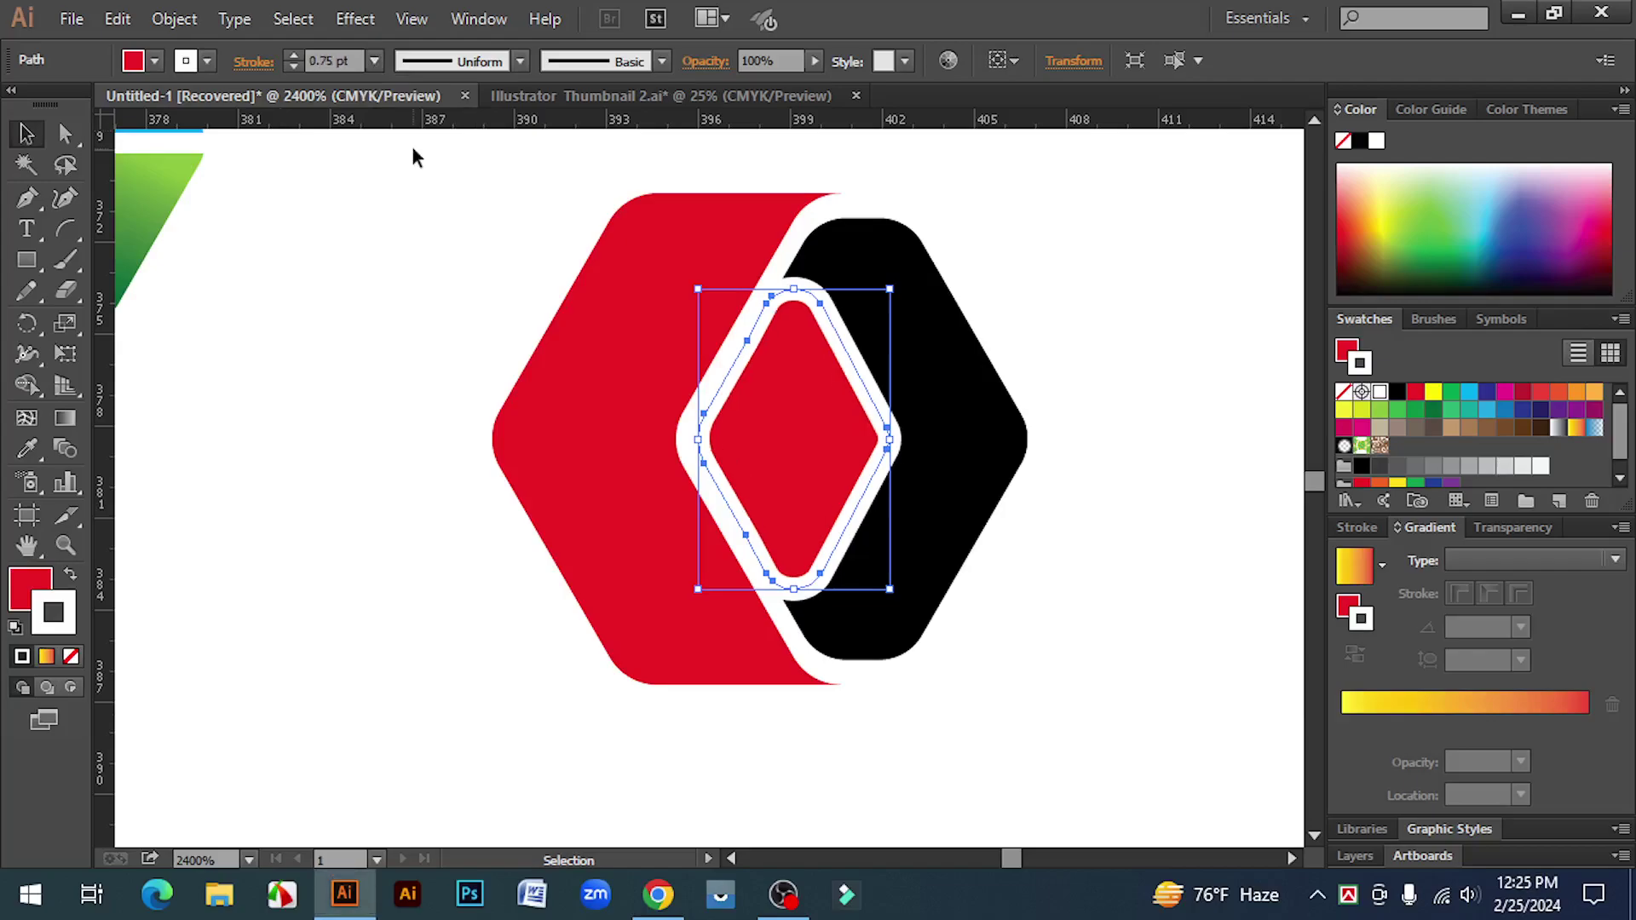
left_click(1105, 617)
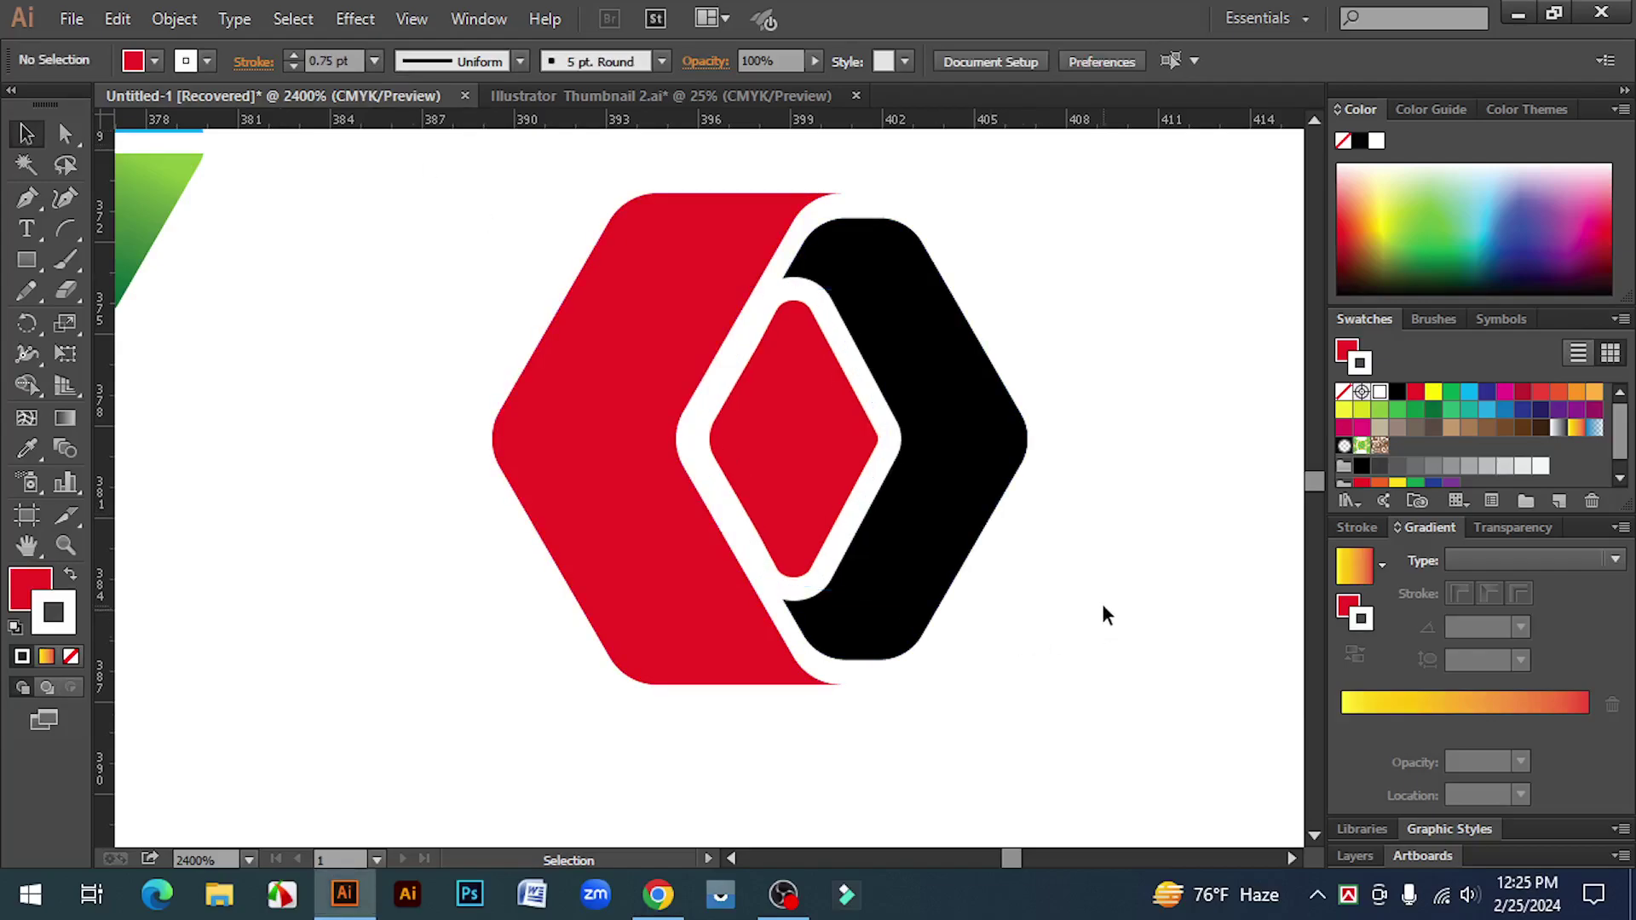
- Reduce the diamond's outline weight to 0.7 pt
left_click(869, 401)
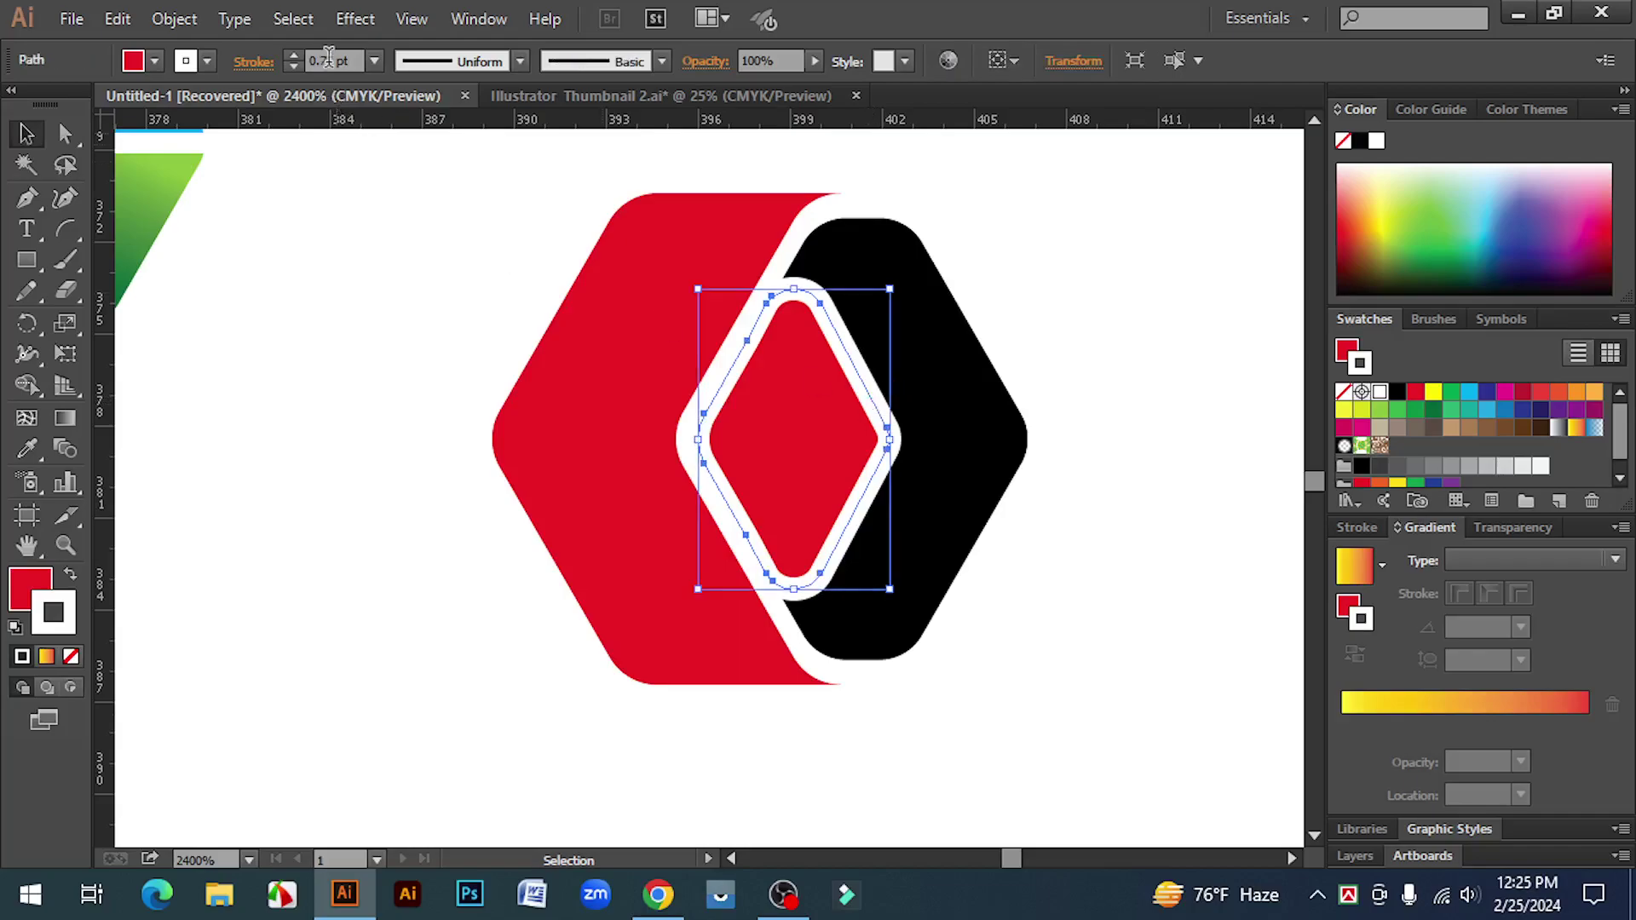
left_click_drag(335, 61, 328, 62)
type("7")
key("Return")
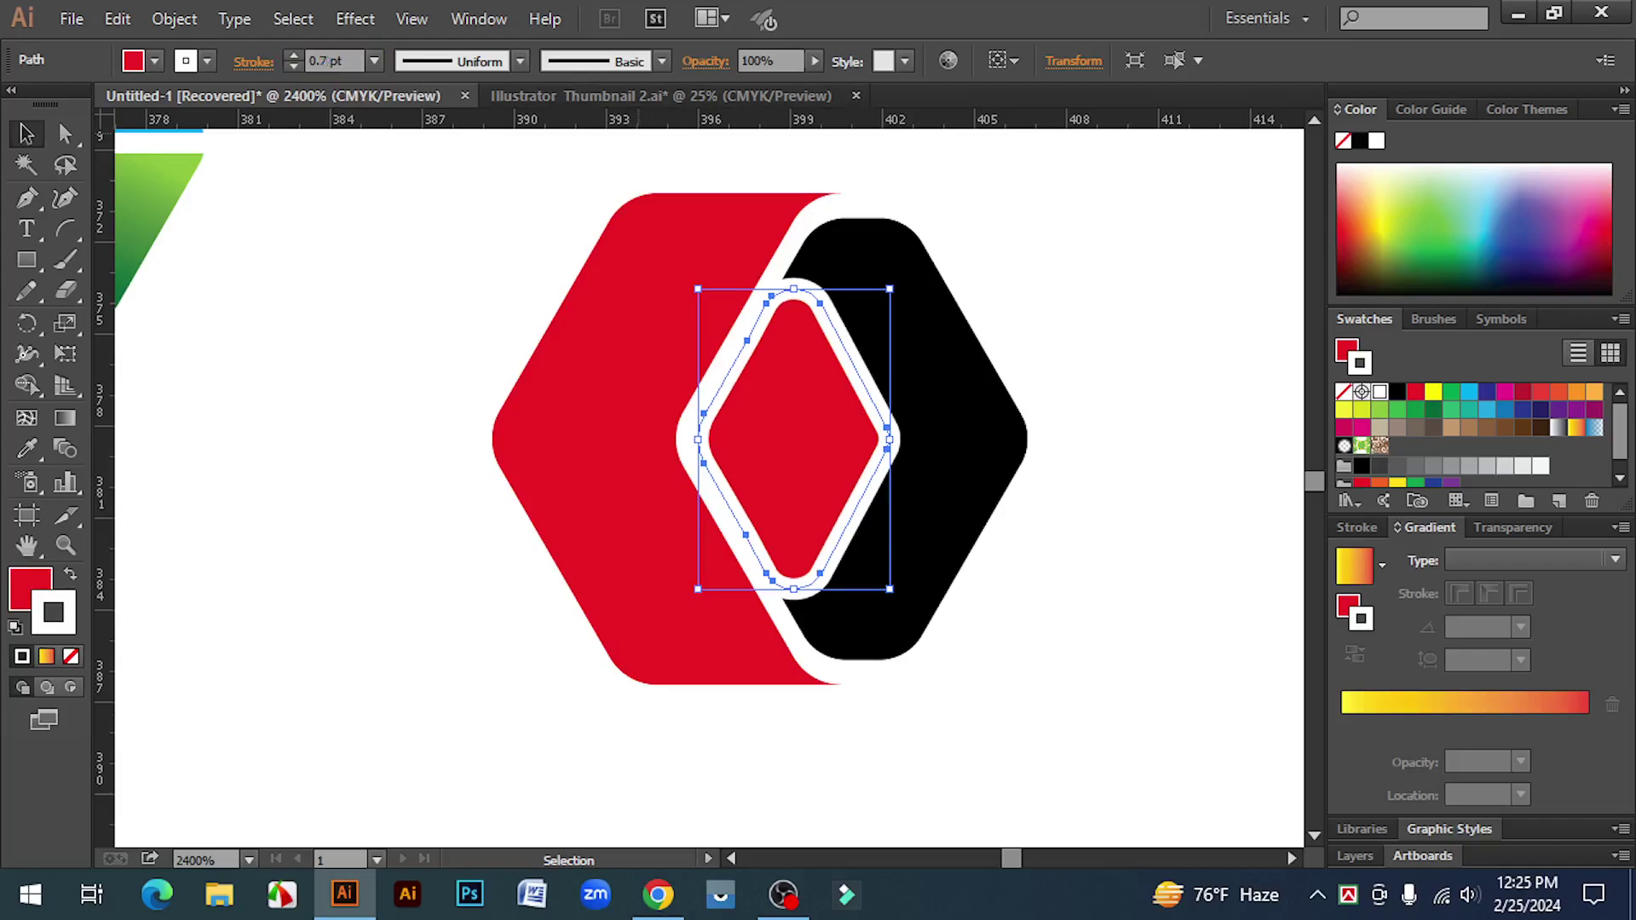
left_click(1166, 529)
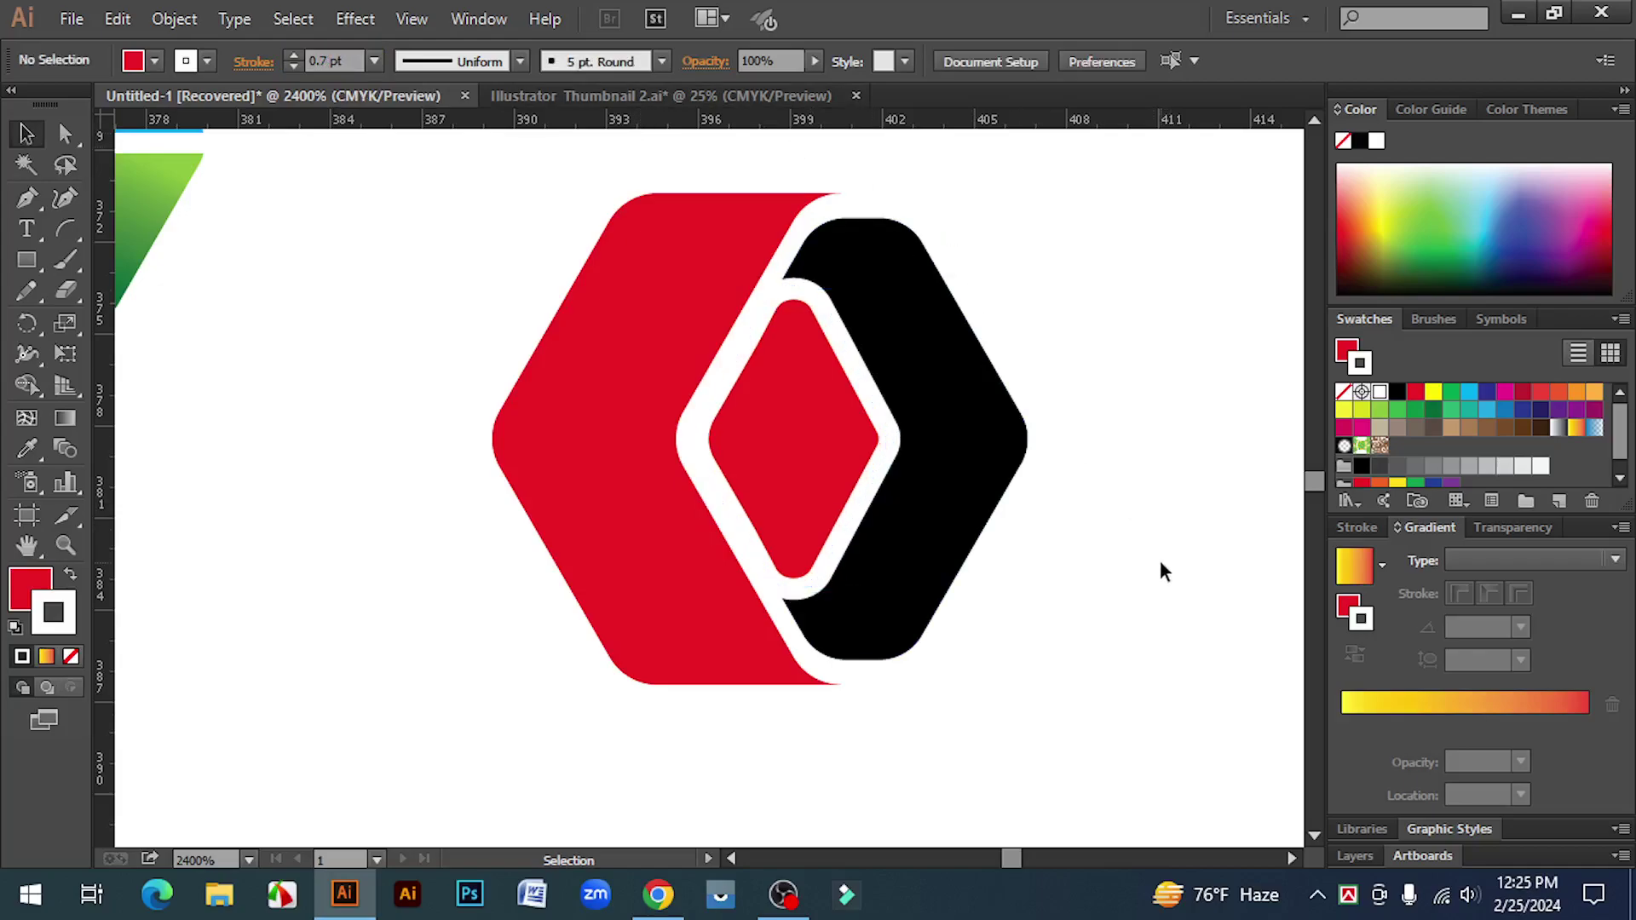
- Nudge the inner red diamond slightly left, undoing an accidental black facet move
left_click(867, 390)
left_click(1065, 503)
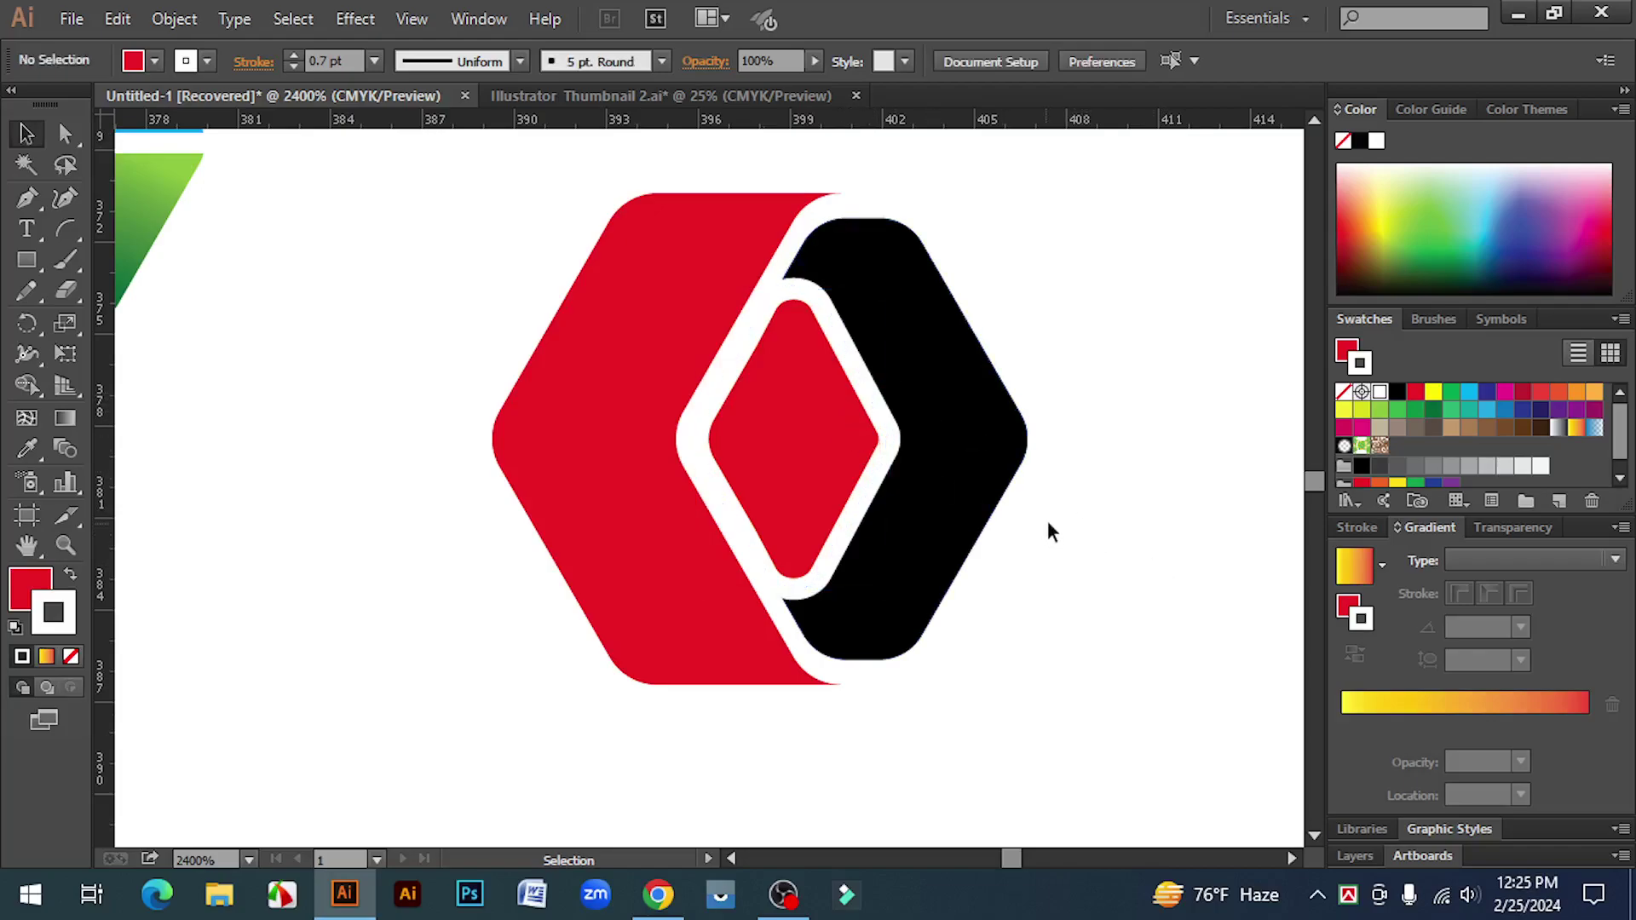
left_click(890, 436)
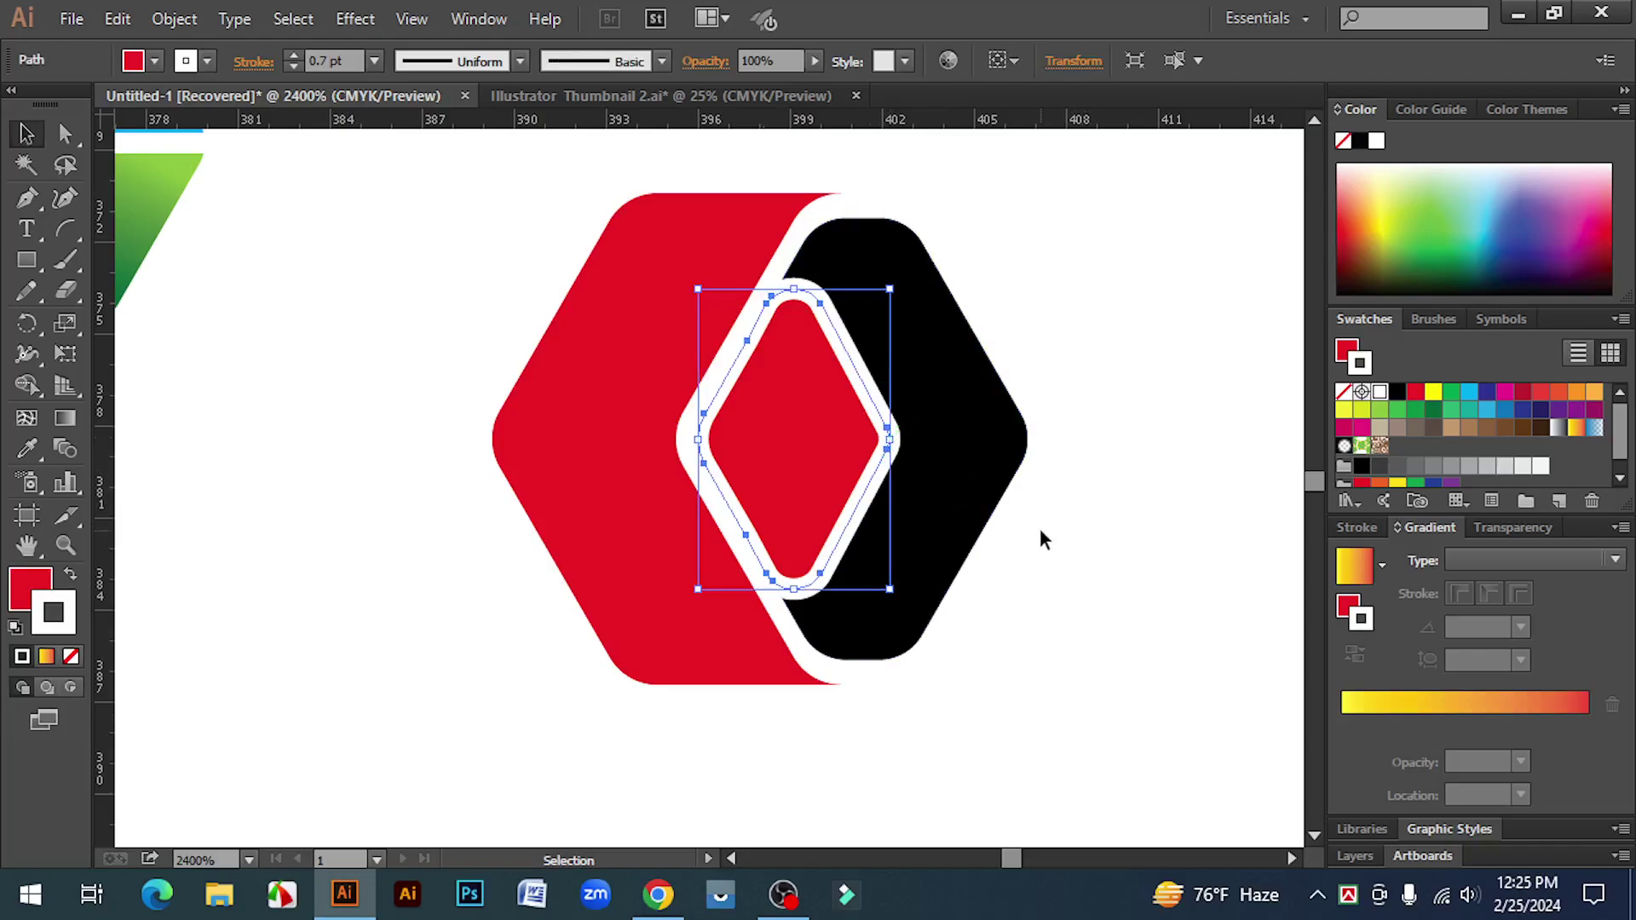
key("Left")
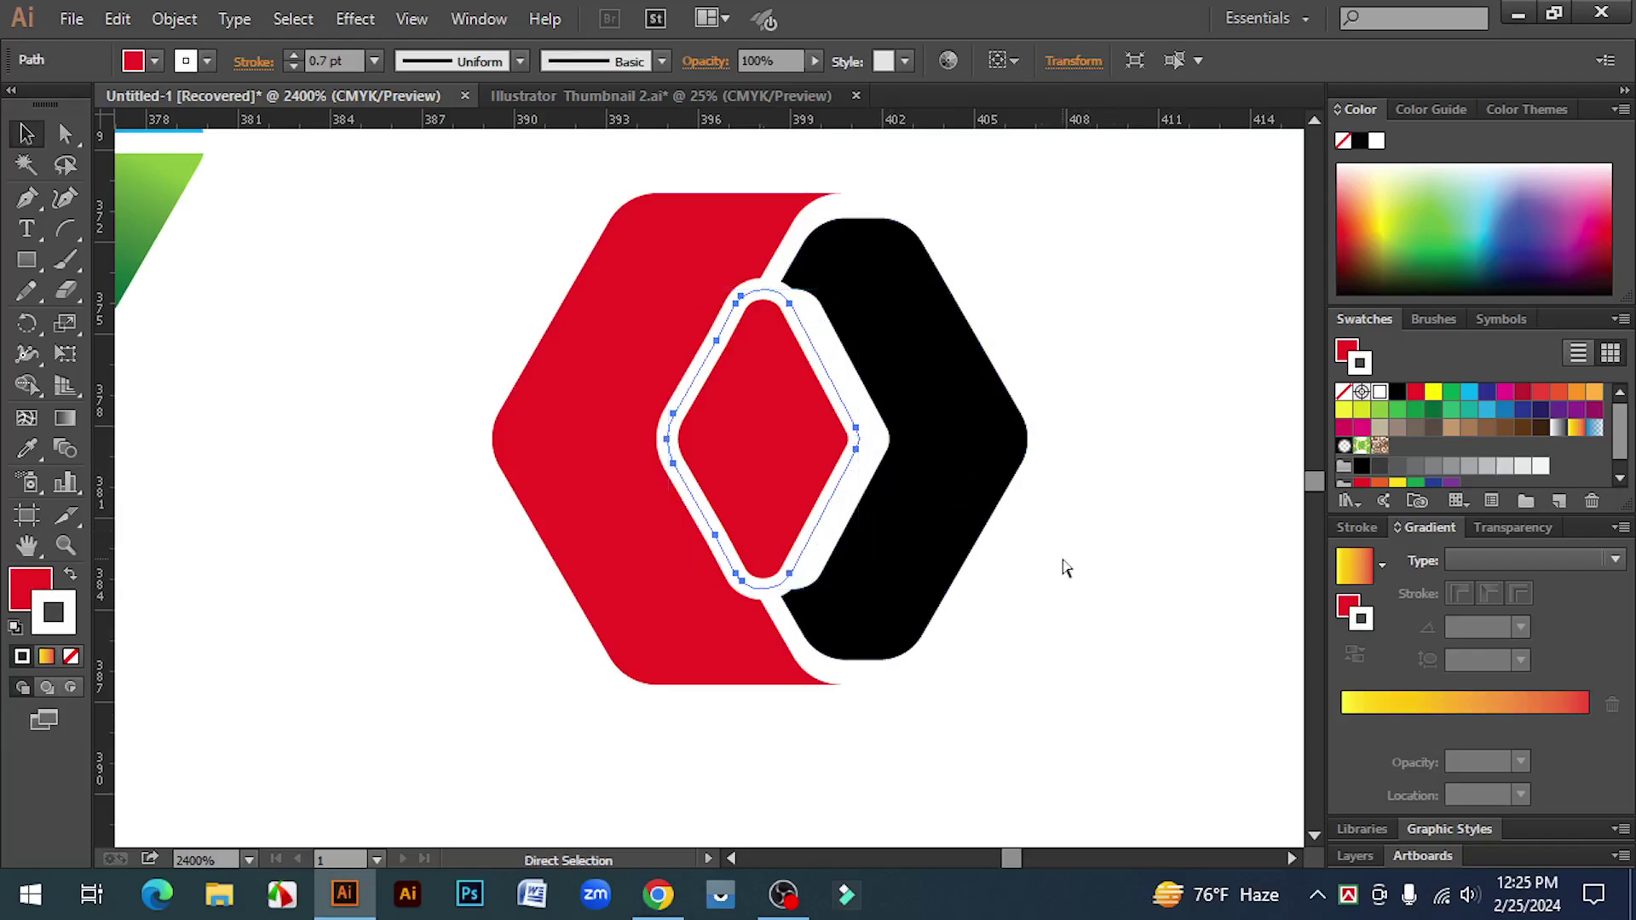
left_click(761, 460)
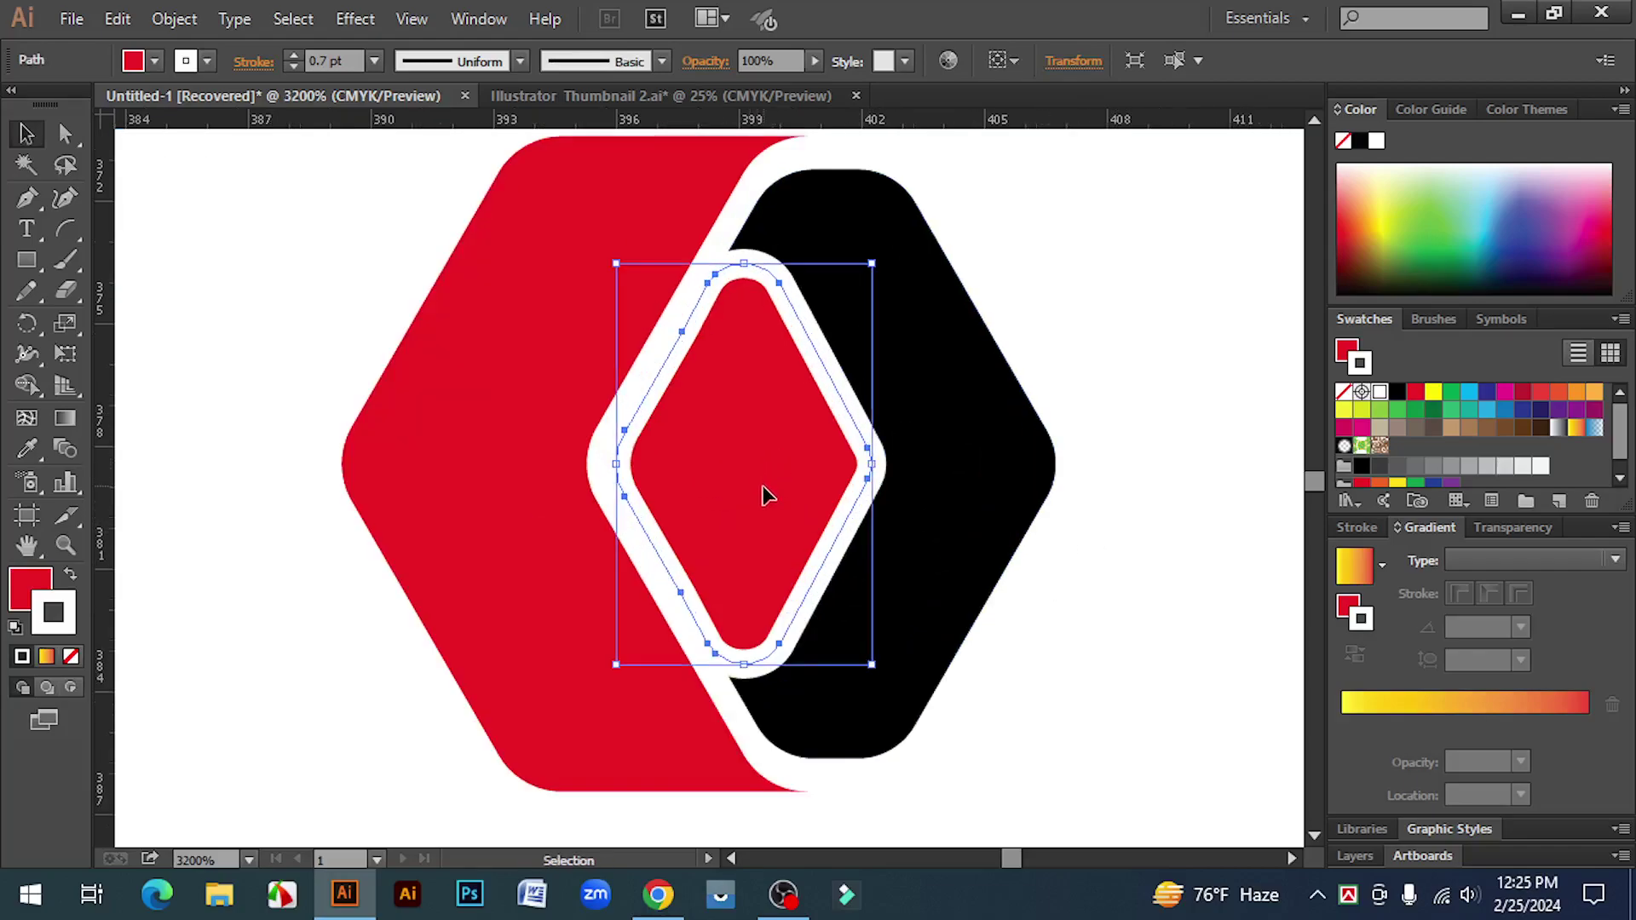
left_click_drag(761, 487, 757, 487)
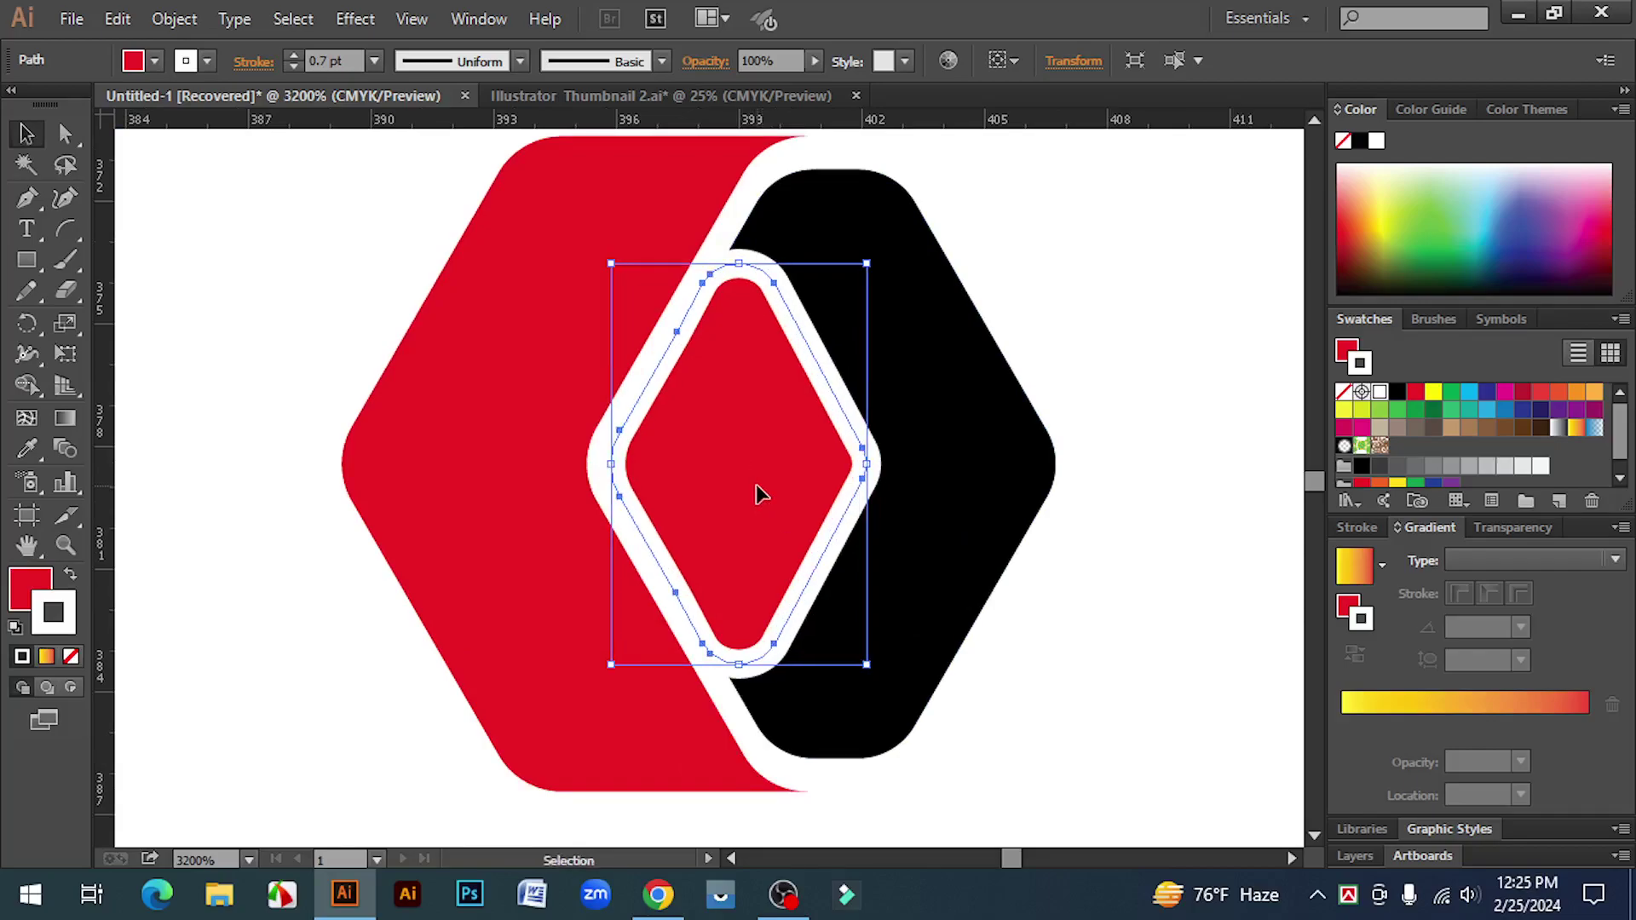
left_click(1117, 661)
scroll(1116, 657, "up", 1)
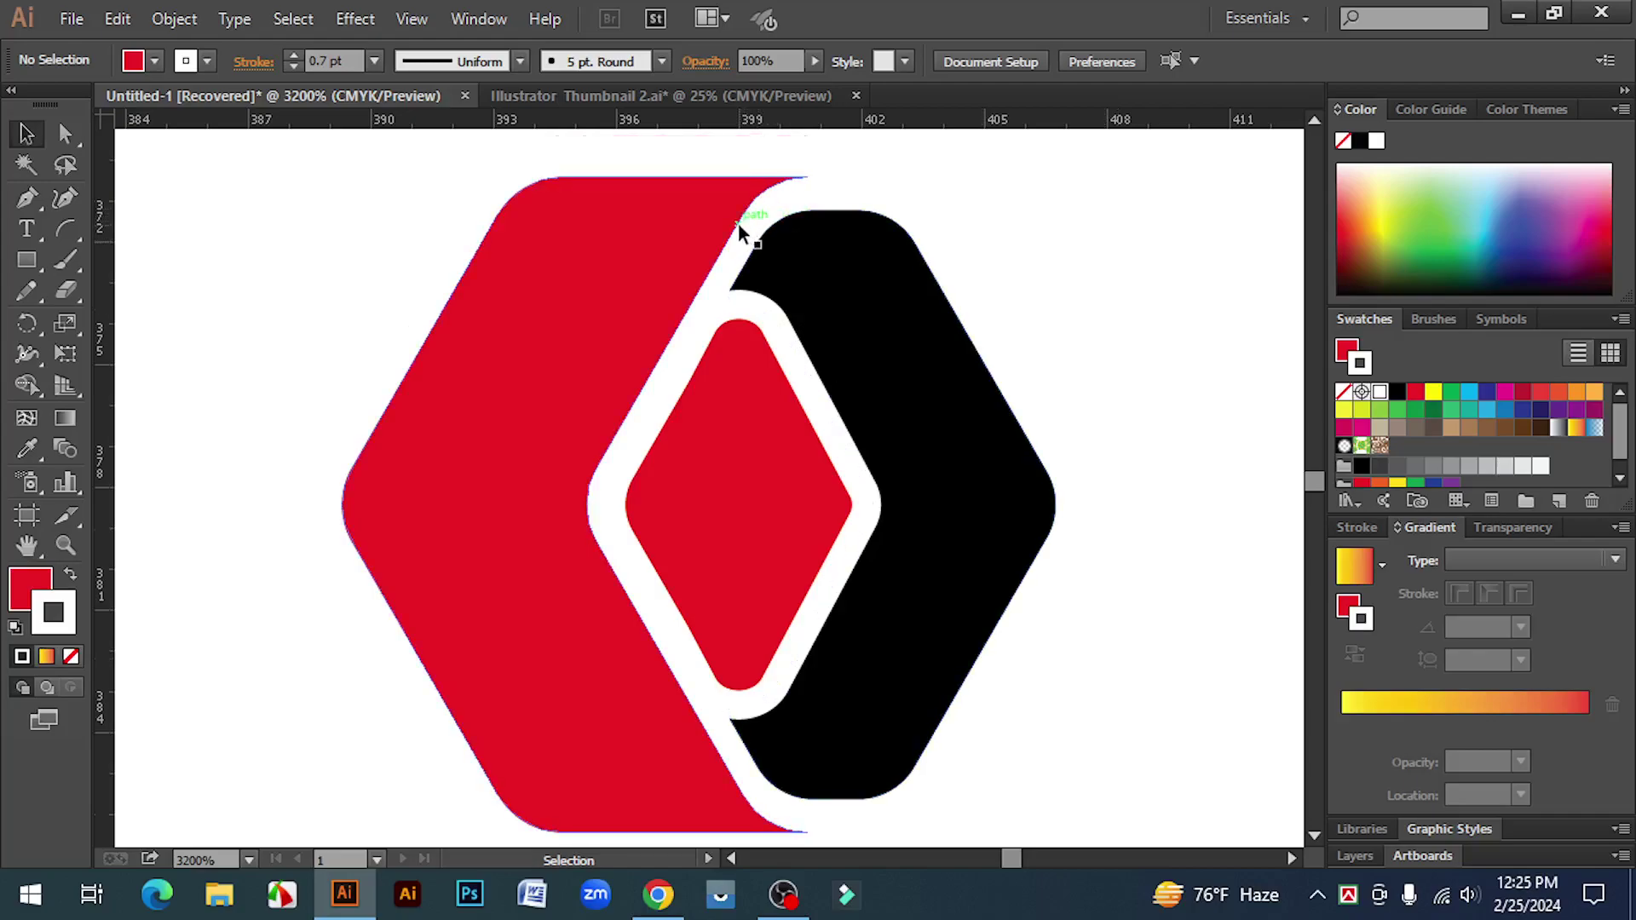
left_click_drag(739, 225, 733, 256)
key("ctrl+z")
- Shift the white outline slightly left so it sits evenly between the shapes
left_click(764, 703)
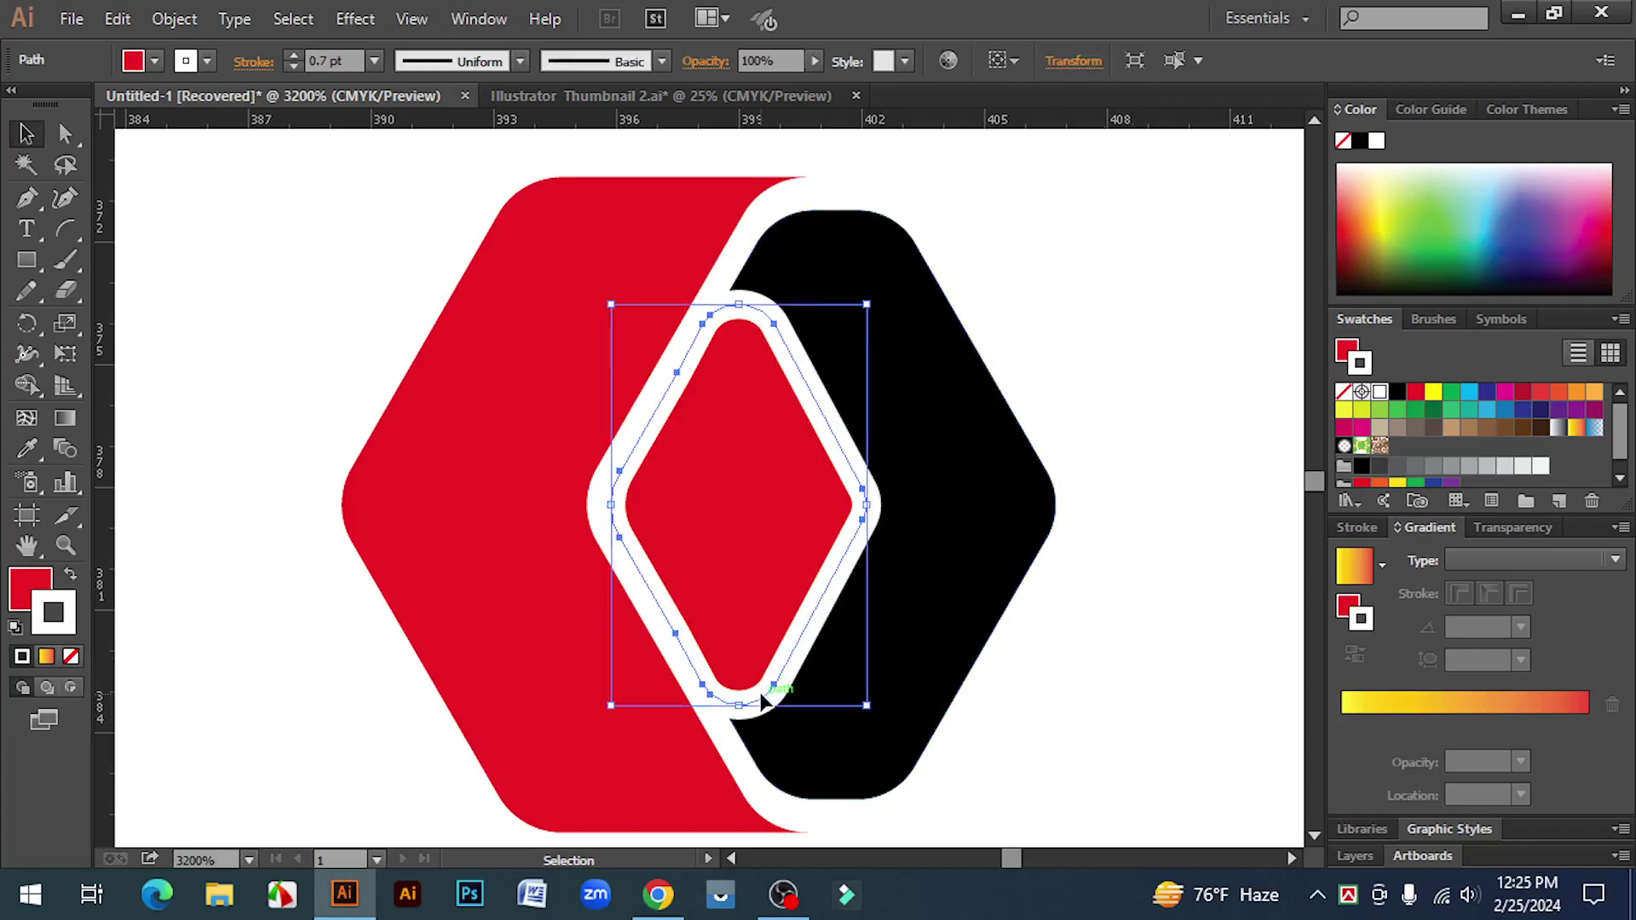
left_click(730, 568, "ctrl")
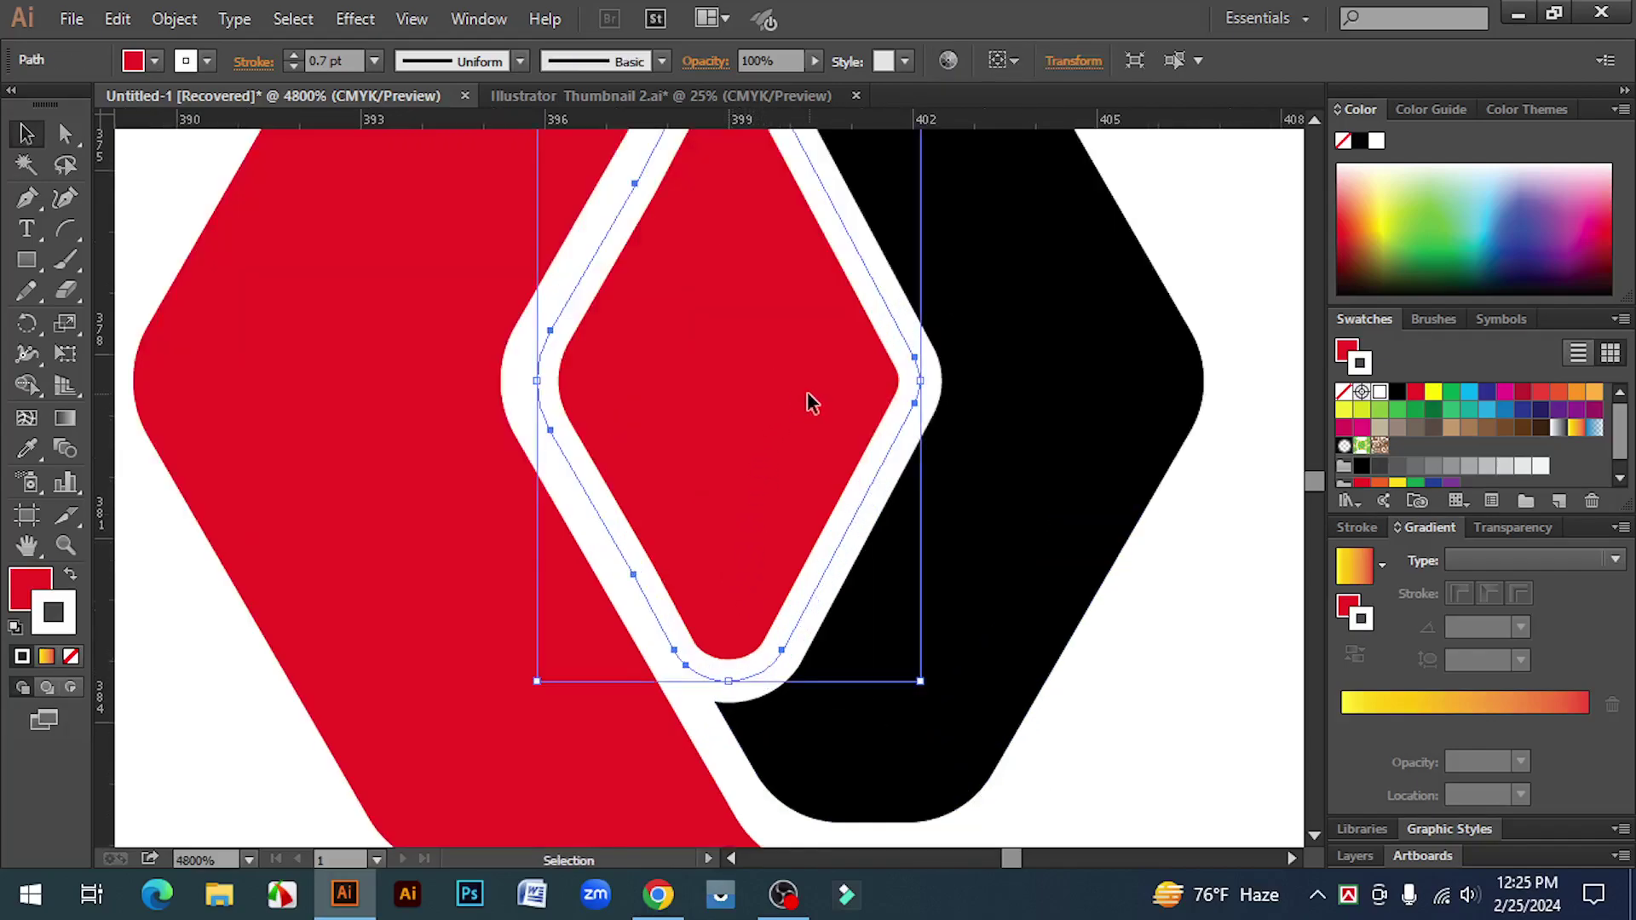
left_click_drag(808, 402, 804, 401)
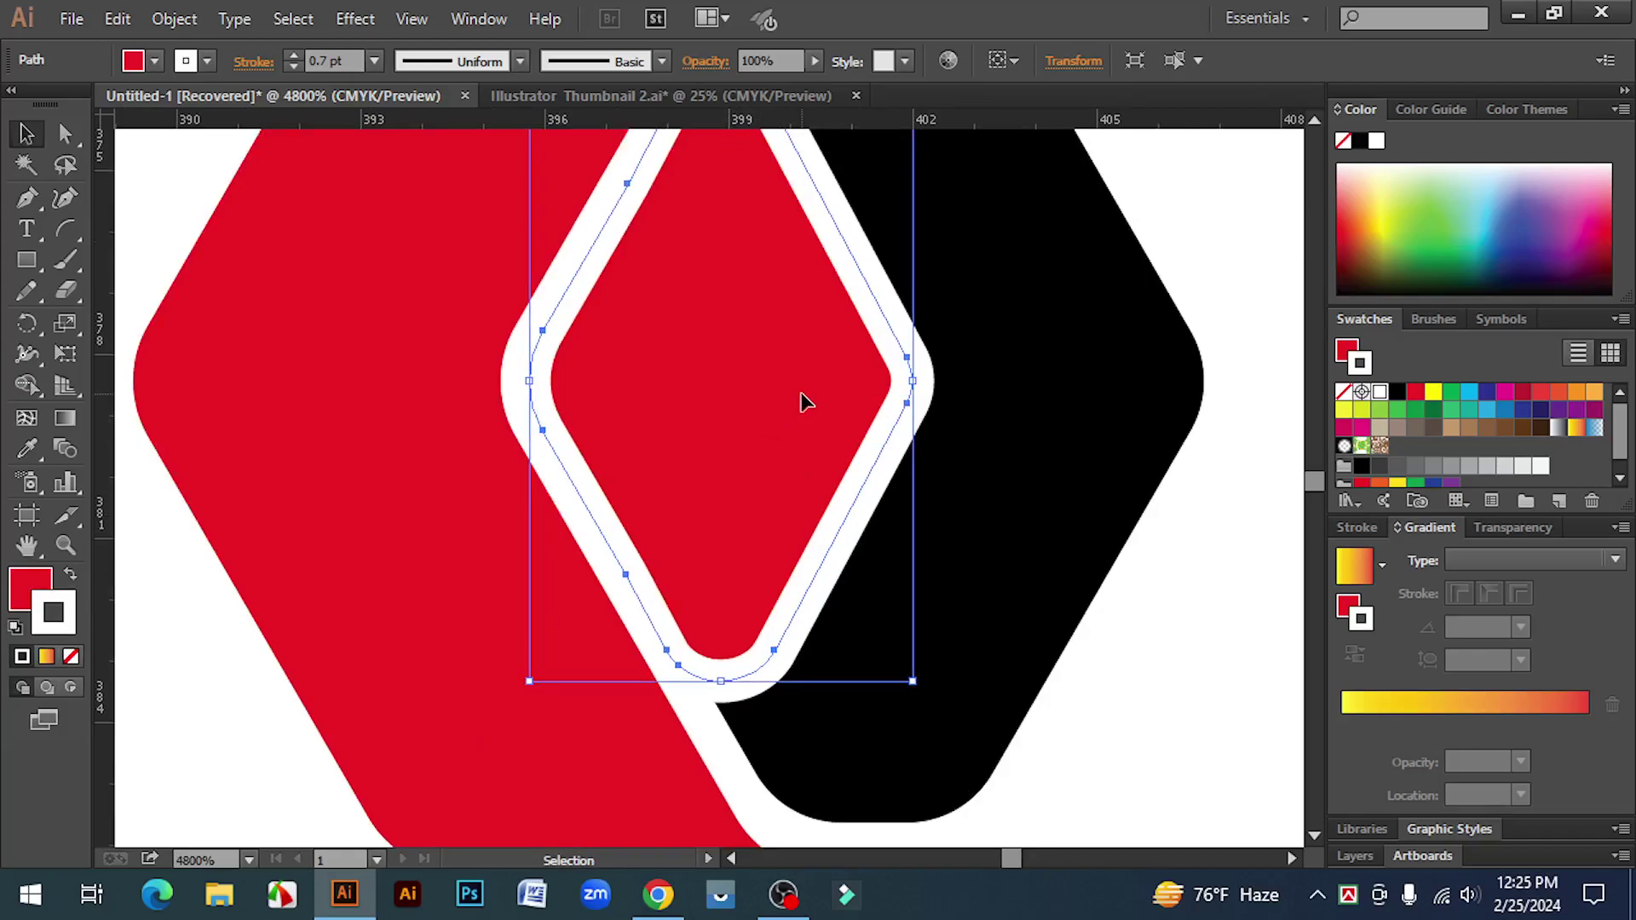
left_click(1201, 753)
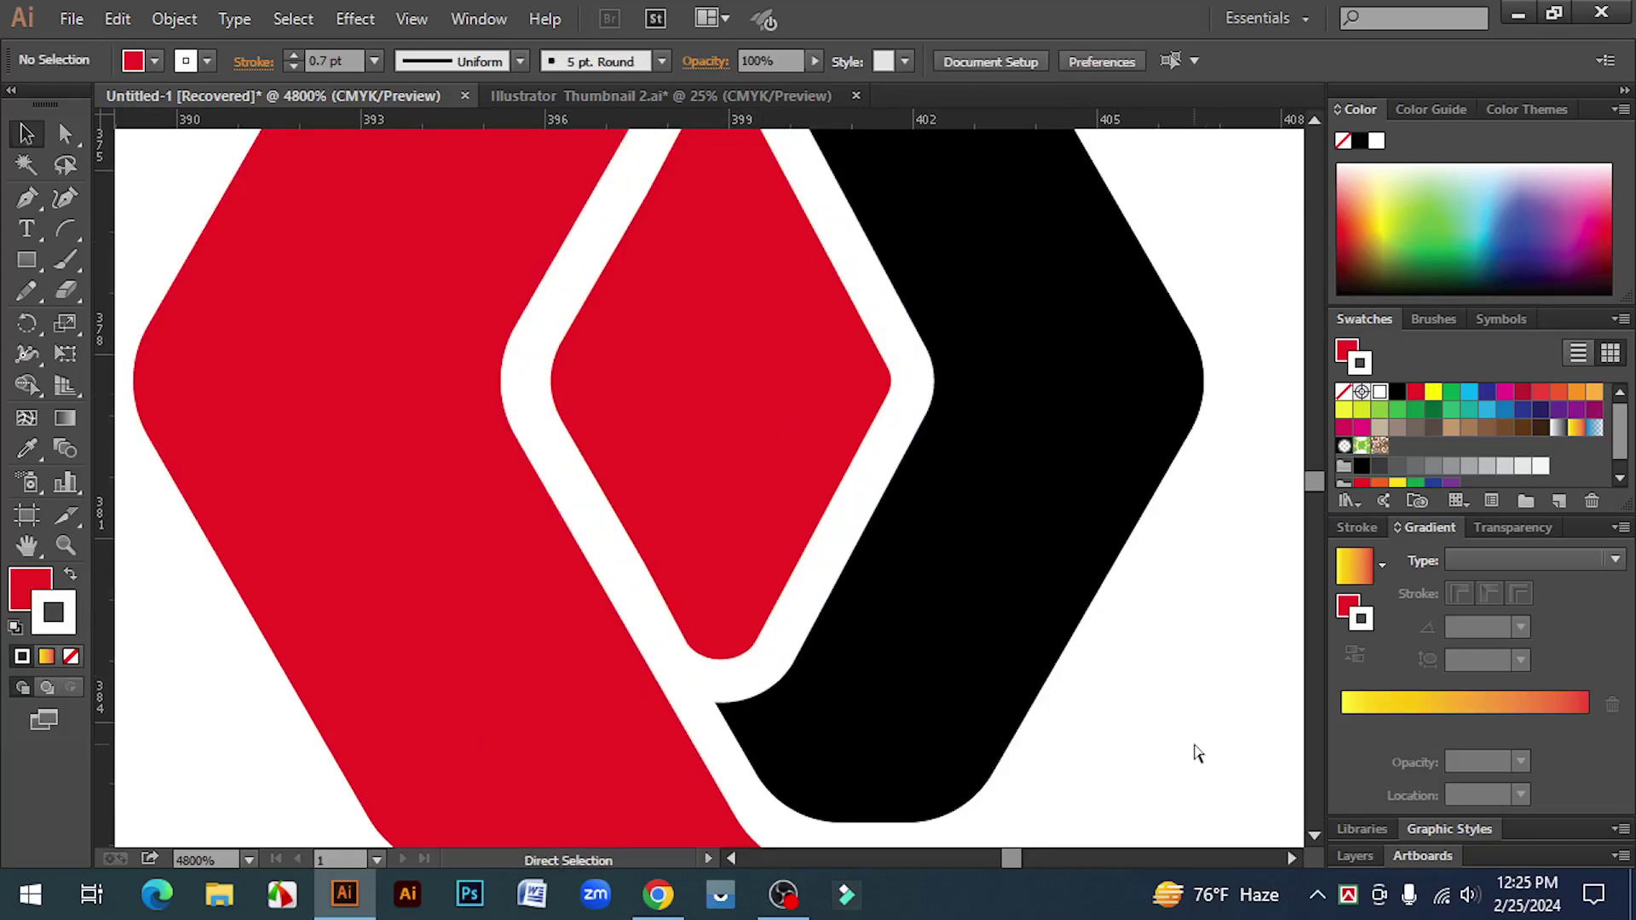
key("ctrl+minus")
key("ctrl+minus")
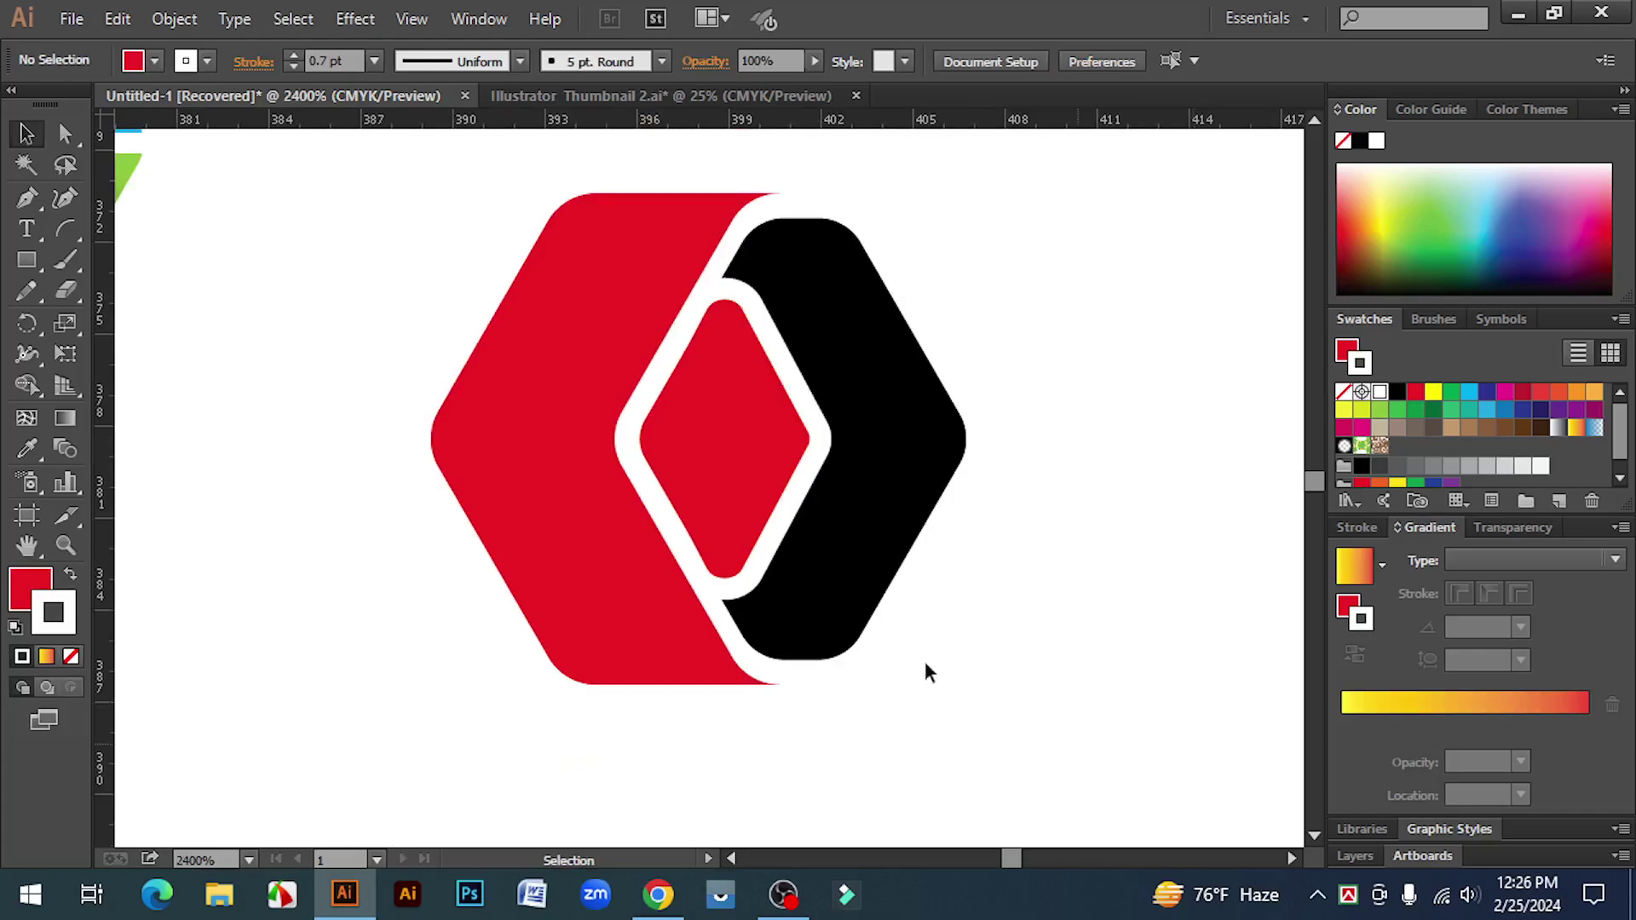
- Expand the diamond's white outline into a filled shape via Object > Expand
left_click(733, 299)
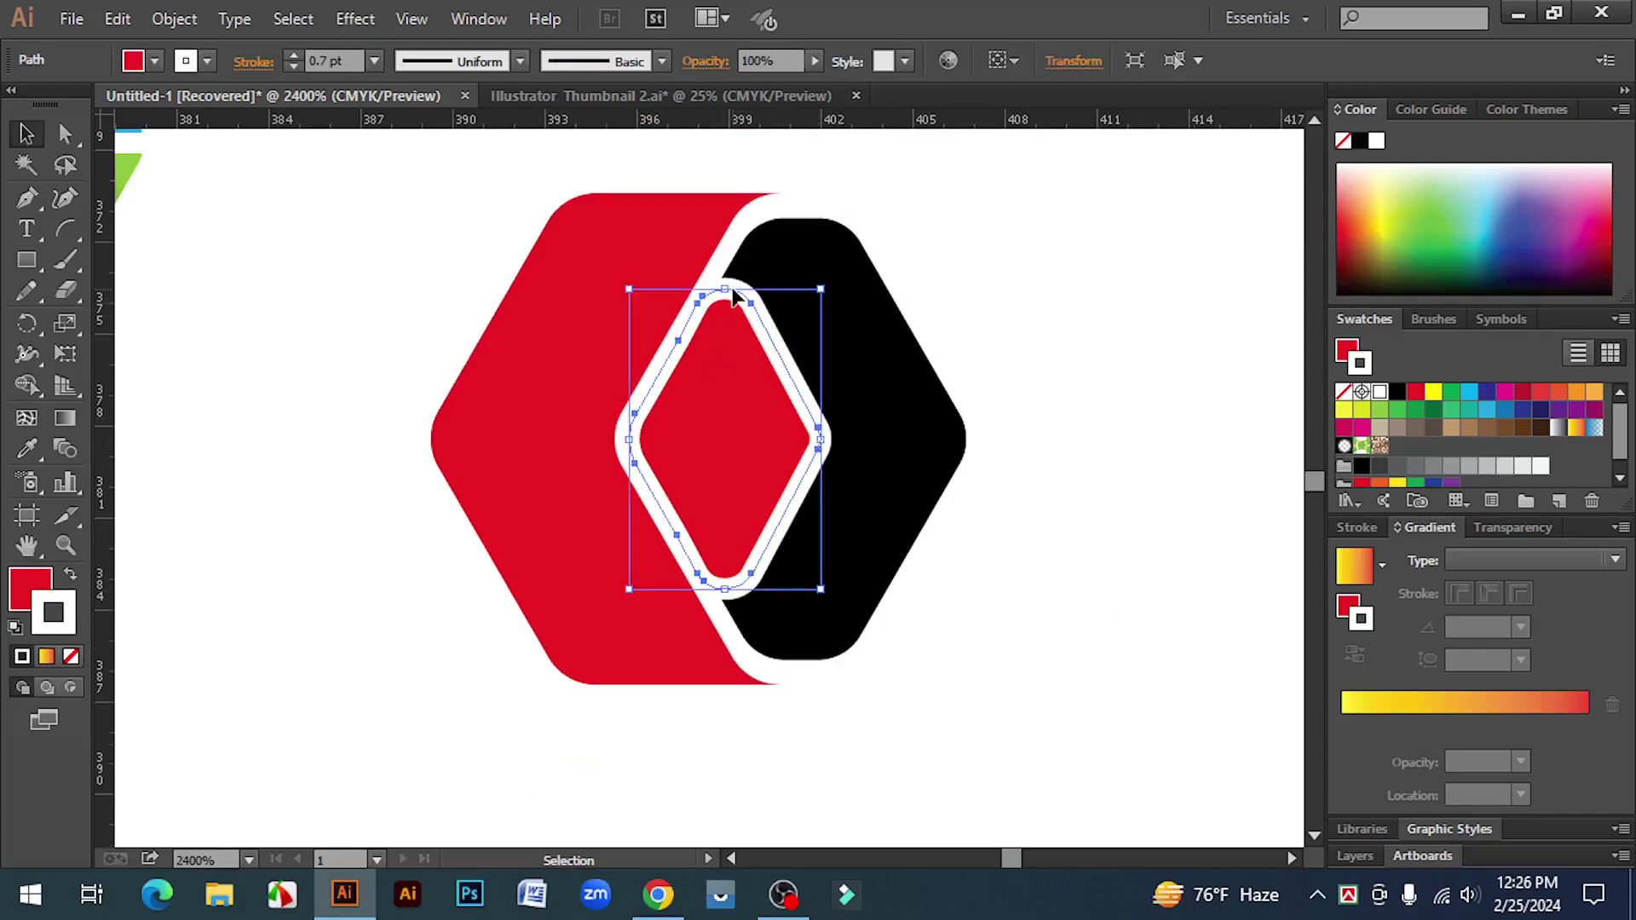
left_click(177, 20)
left_click(285, 261)
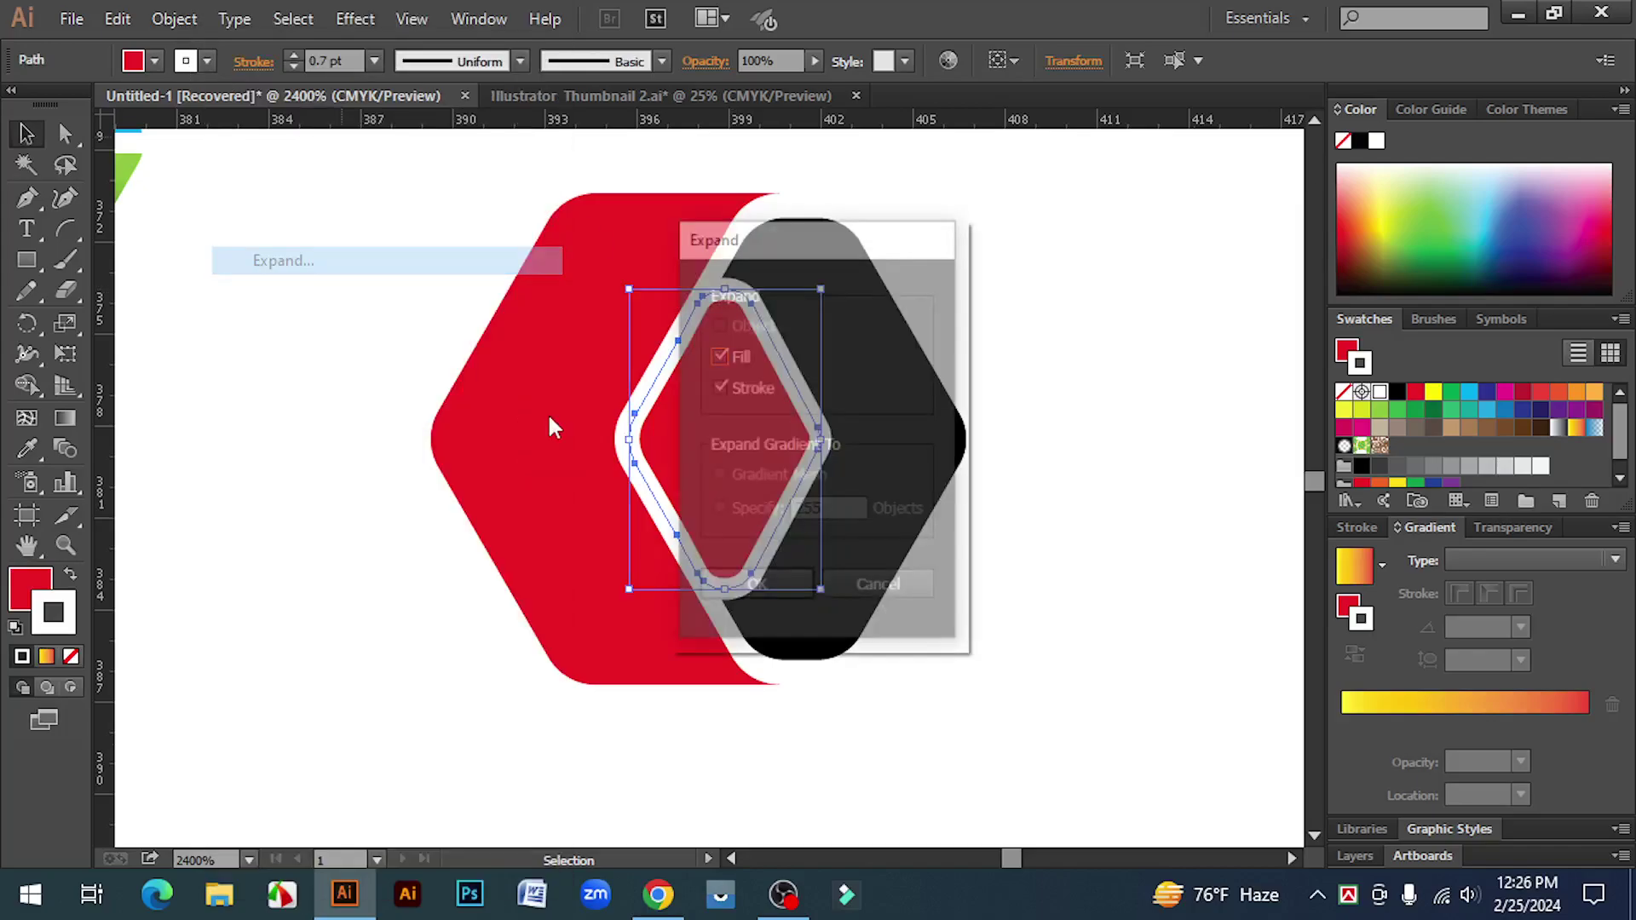
left_click(754, 586)
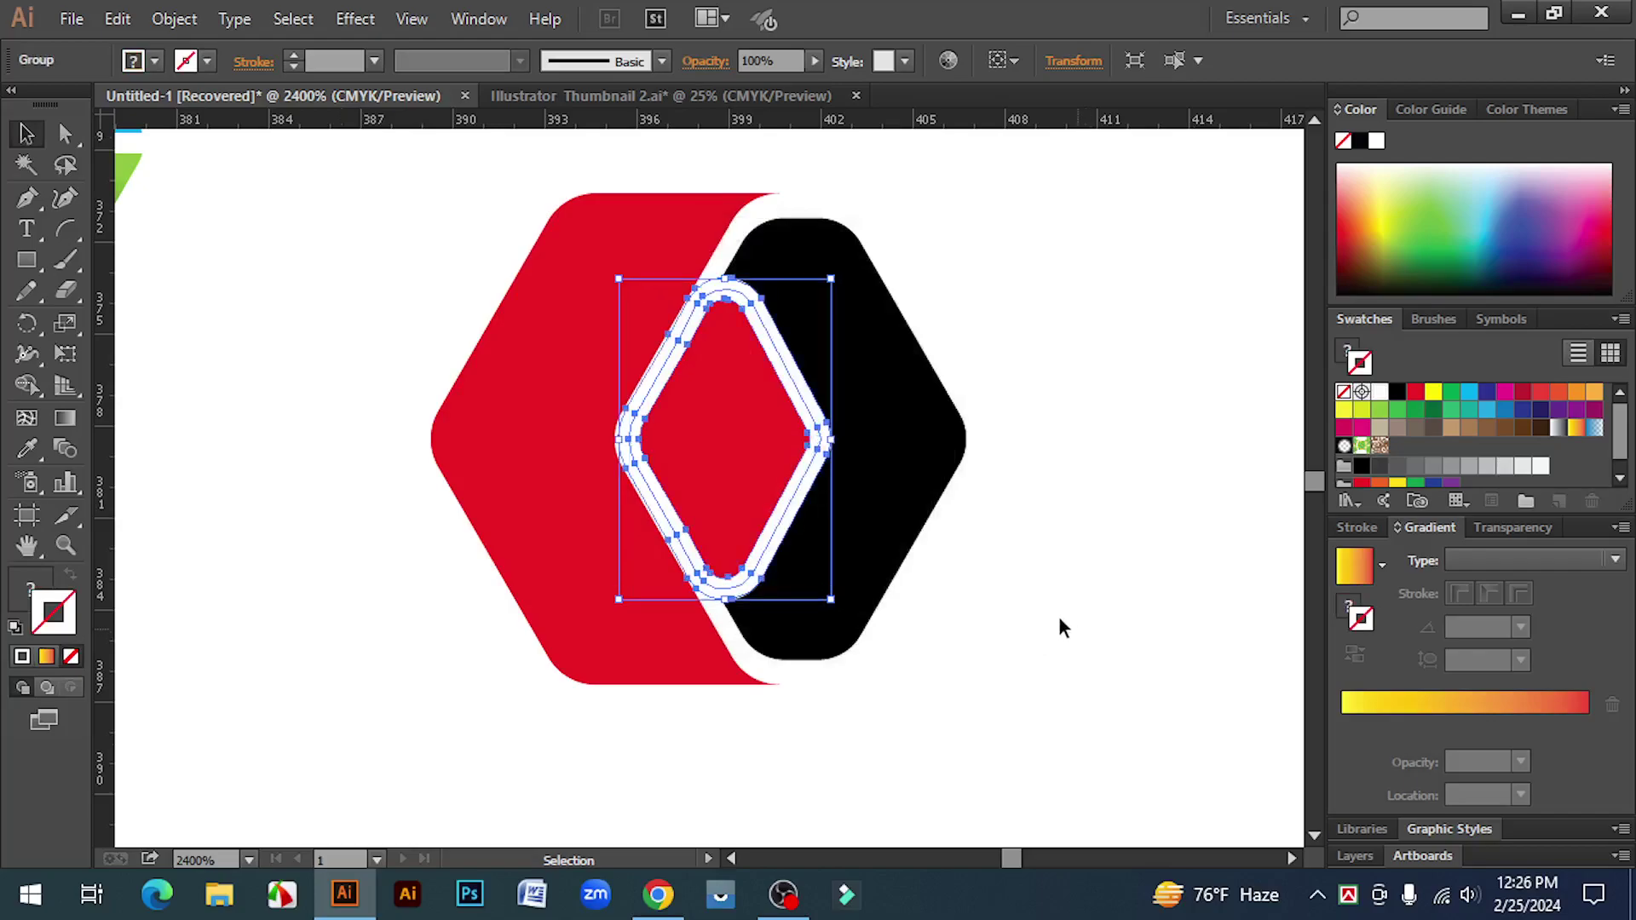
- Merge the white ring's left, right and bottom pieces with Shape Builder, undoing a stray deletion
left_click_drag(1108, 575, 783, 375)
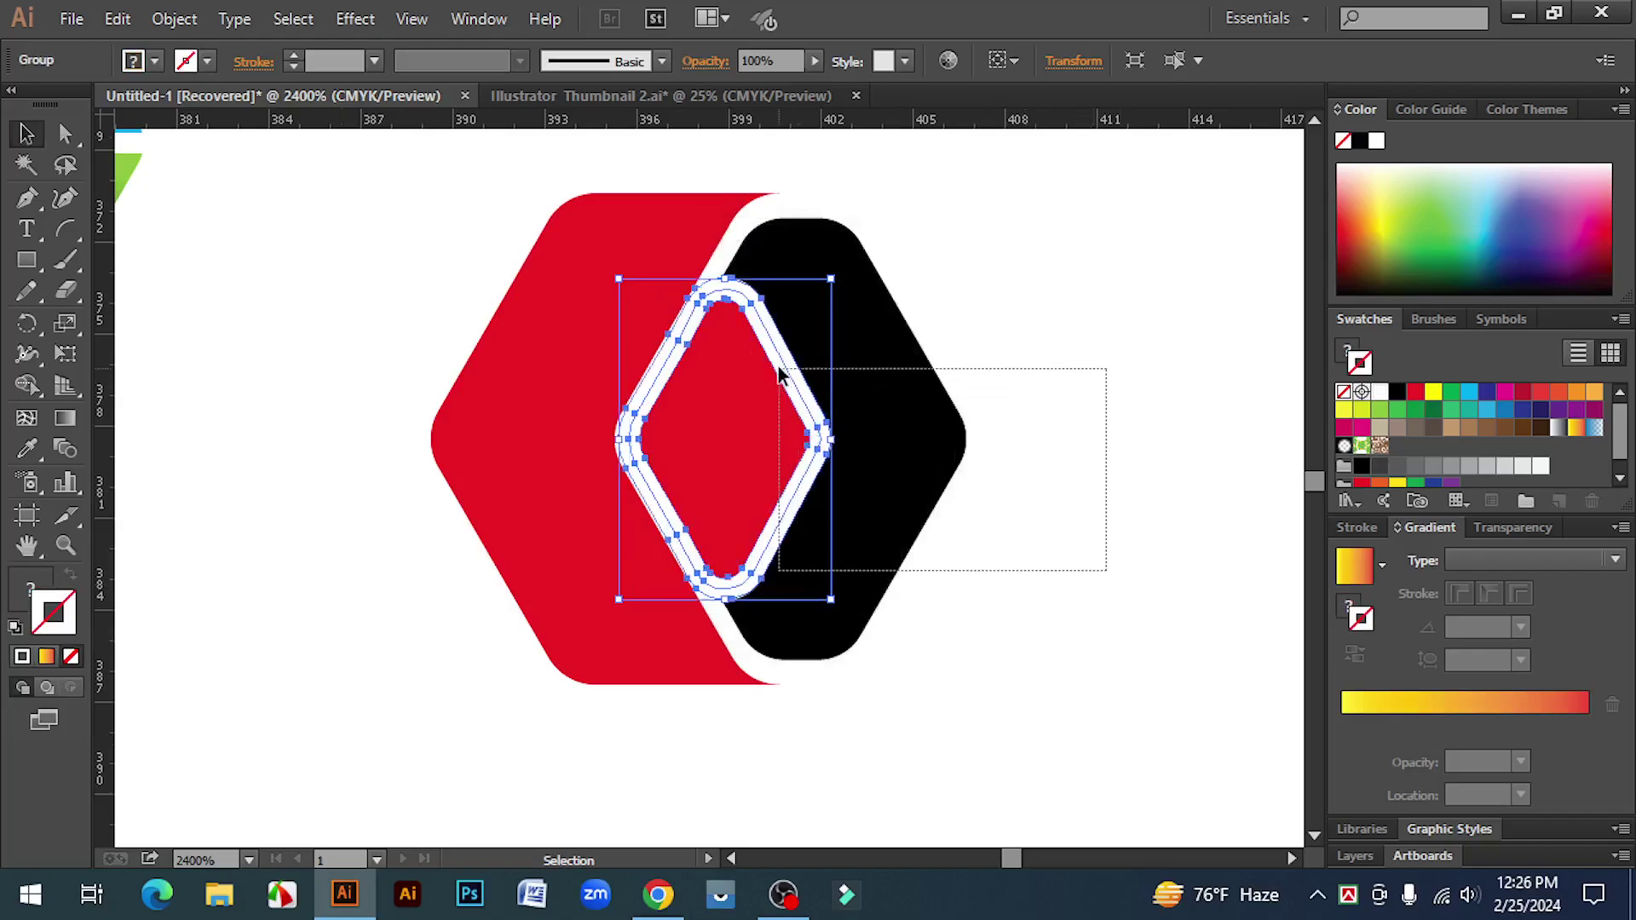
key("ctrl+equal")
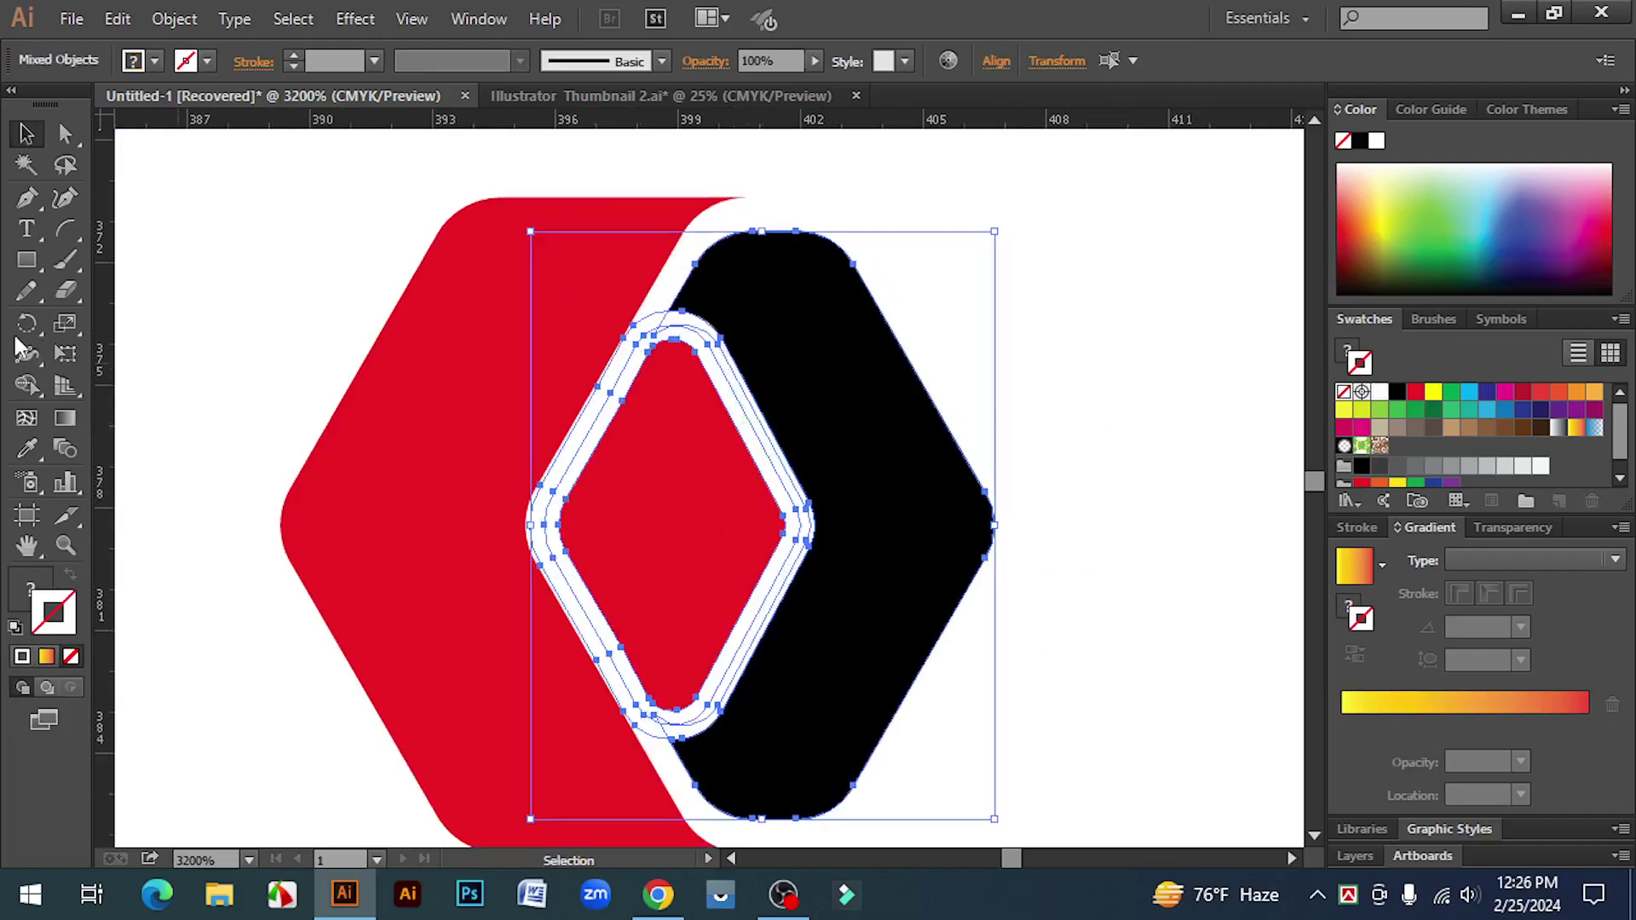
left_click(28, 388)
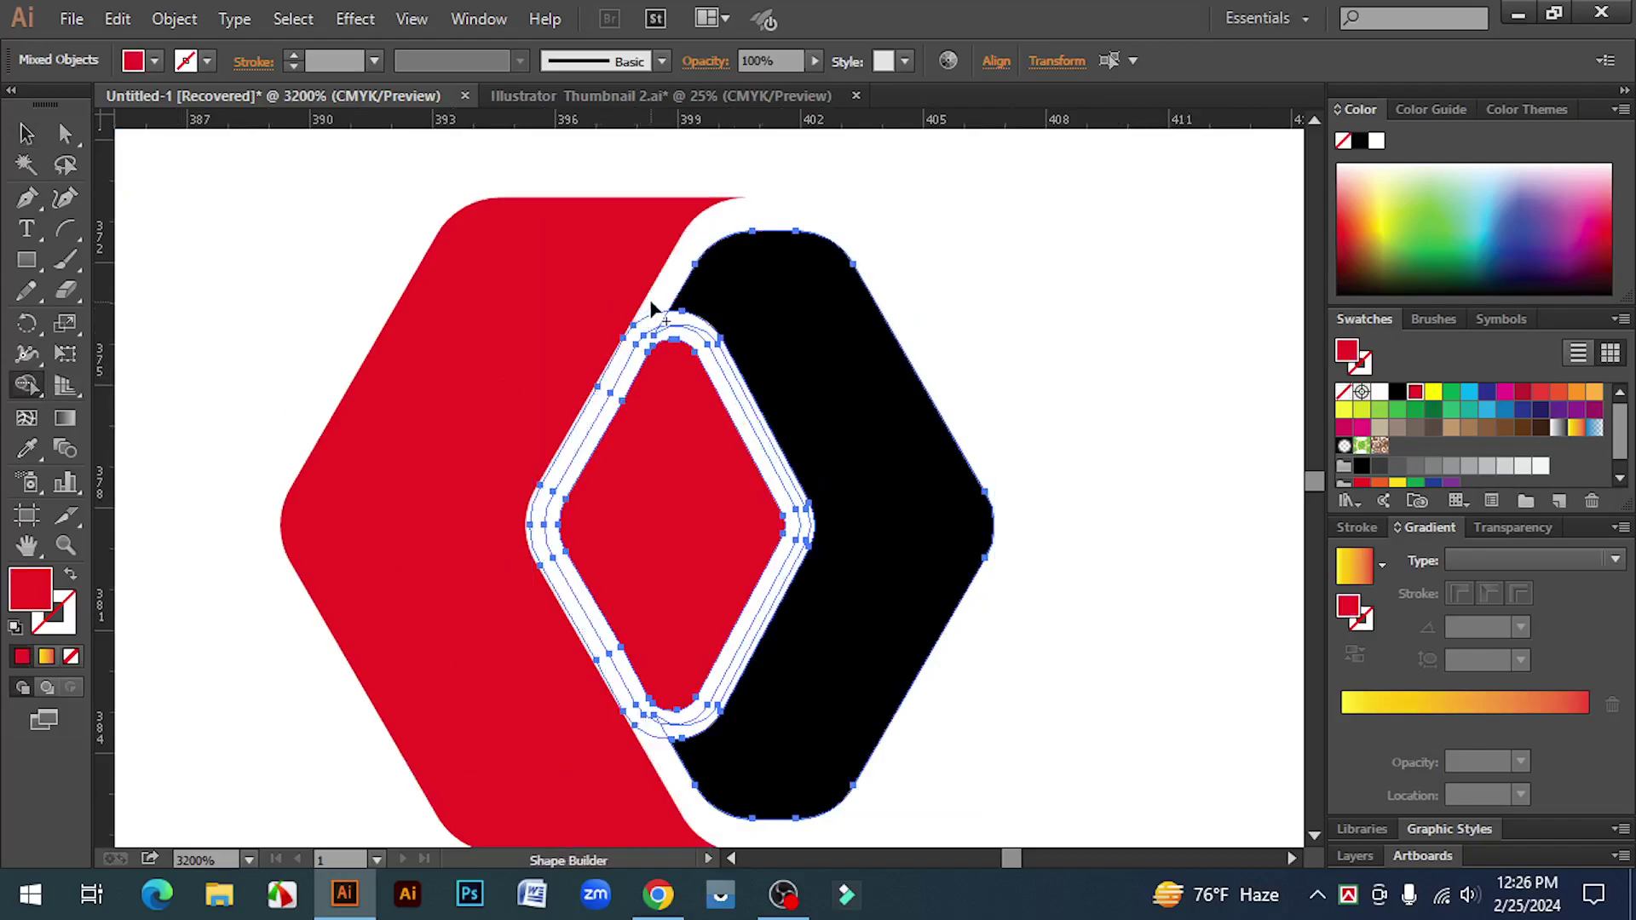
left_click_drag(653, 312, 644, 336)
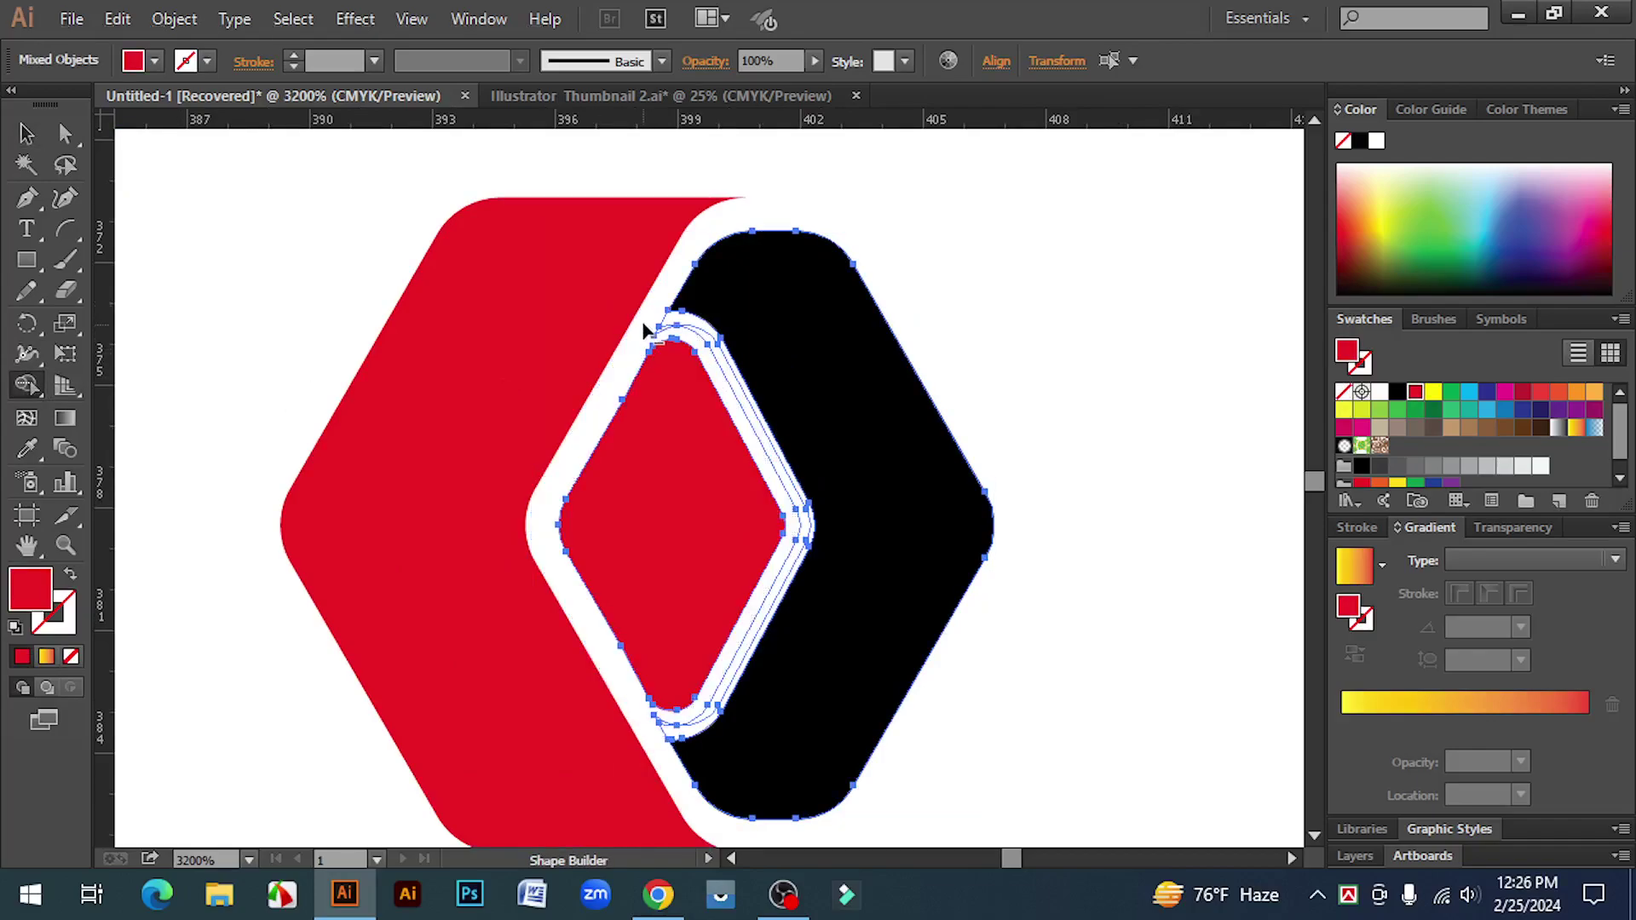
left_click(690, 336)
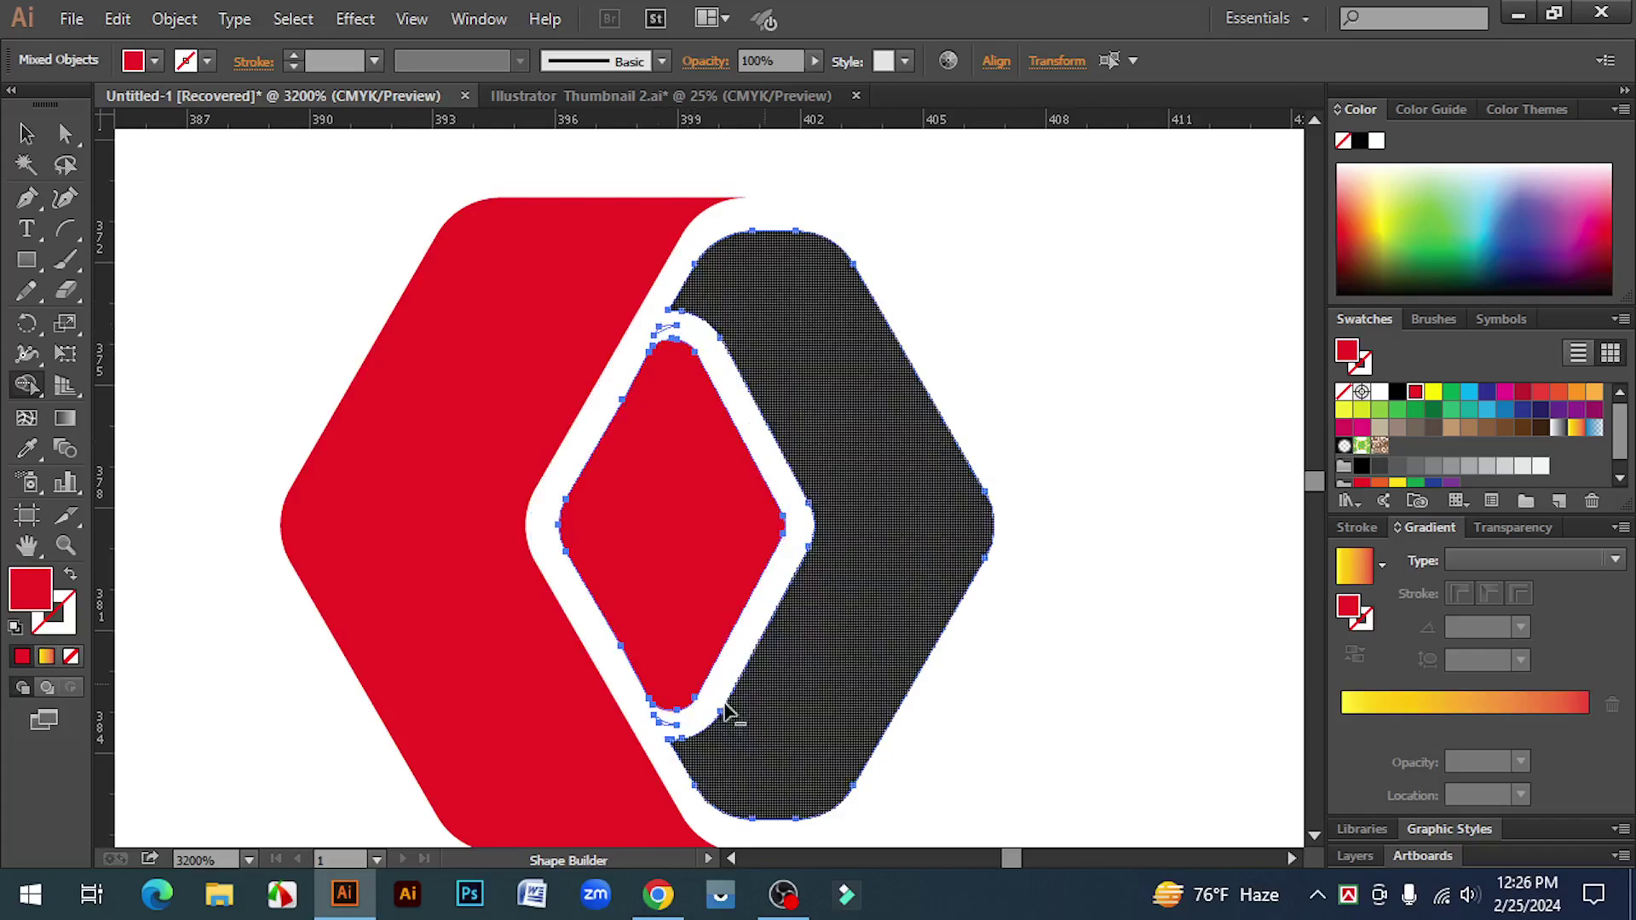
left_click_drag(691, 720, 657, 730)
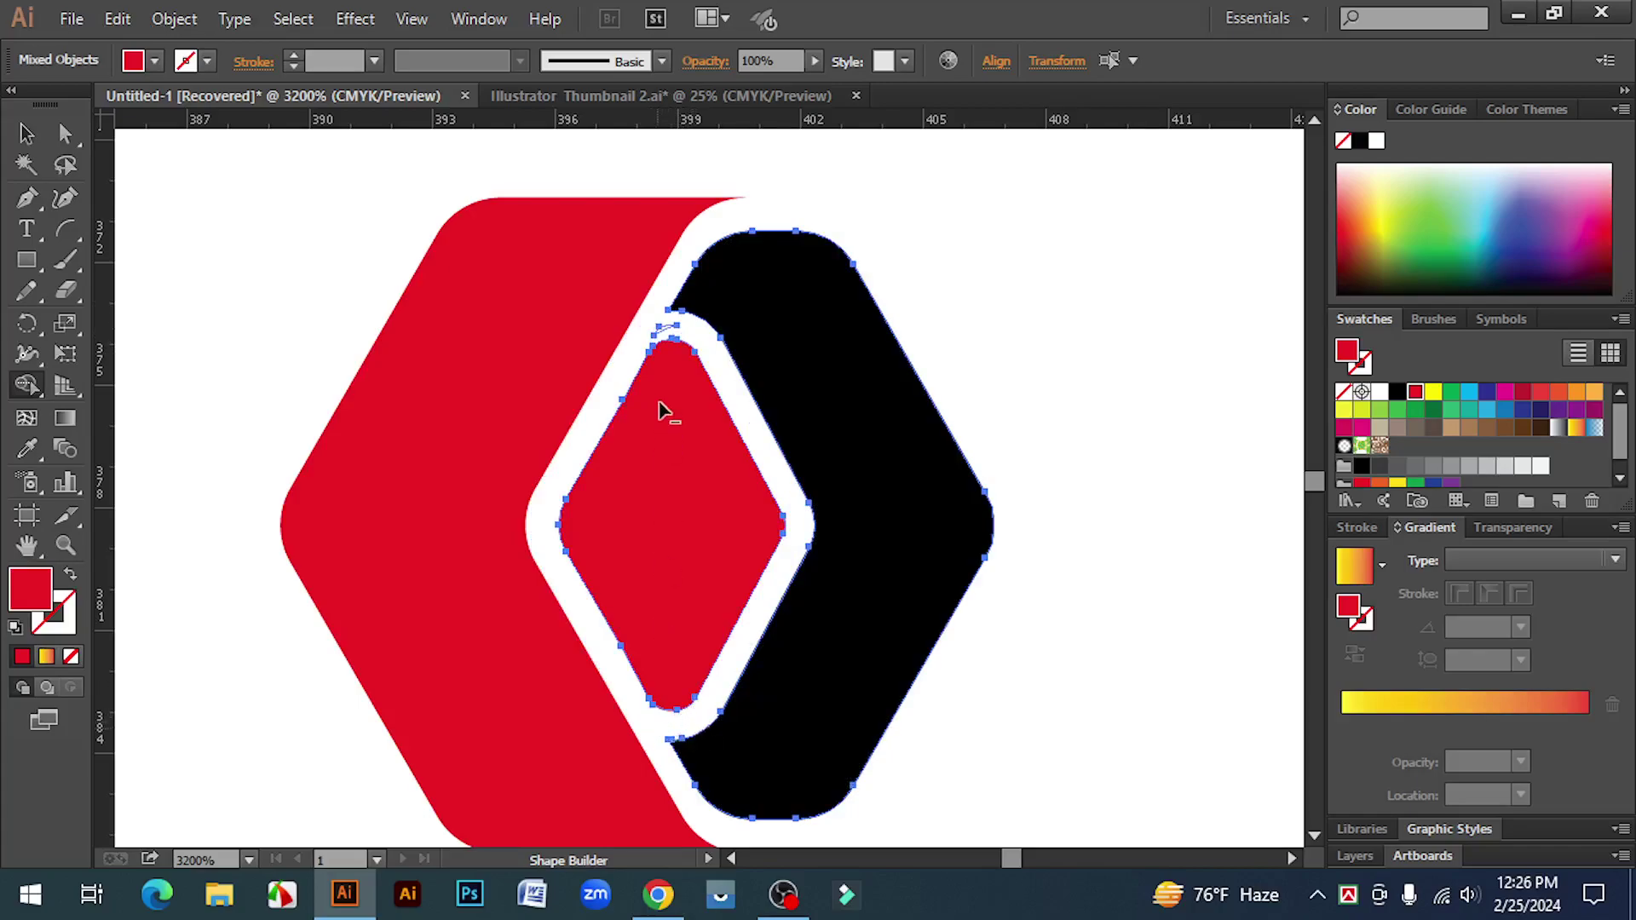
left_click(672, 338, "alt")
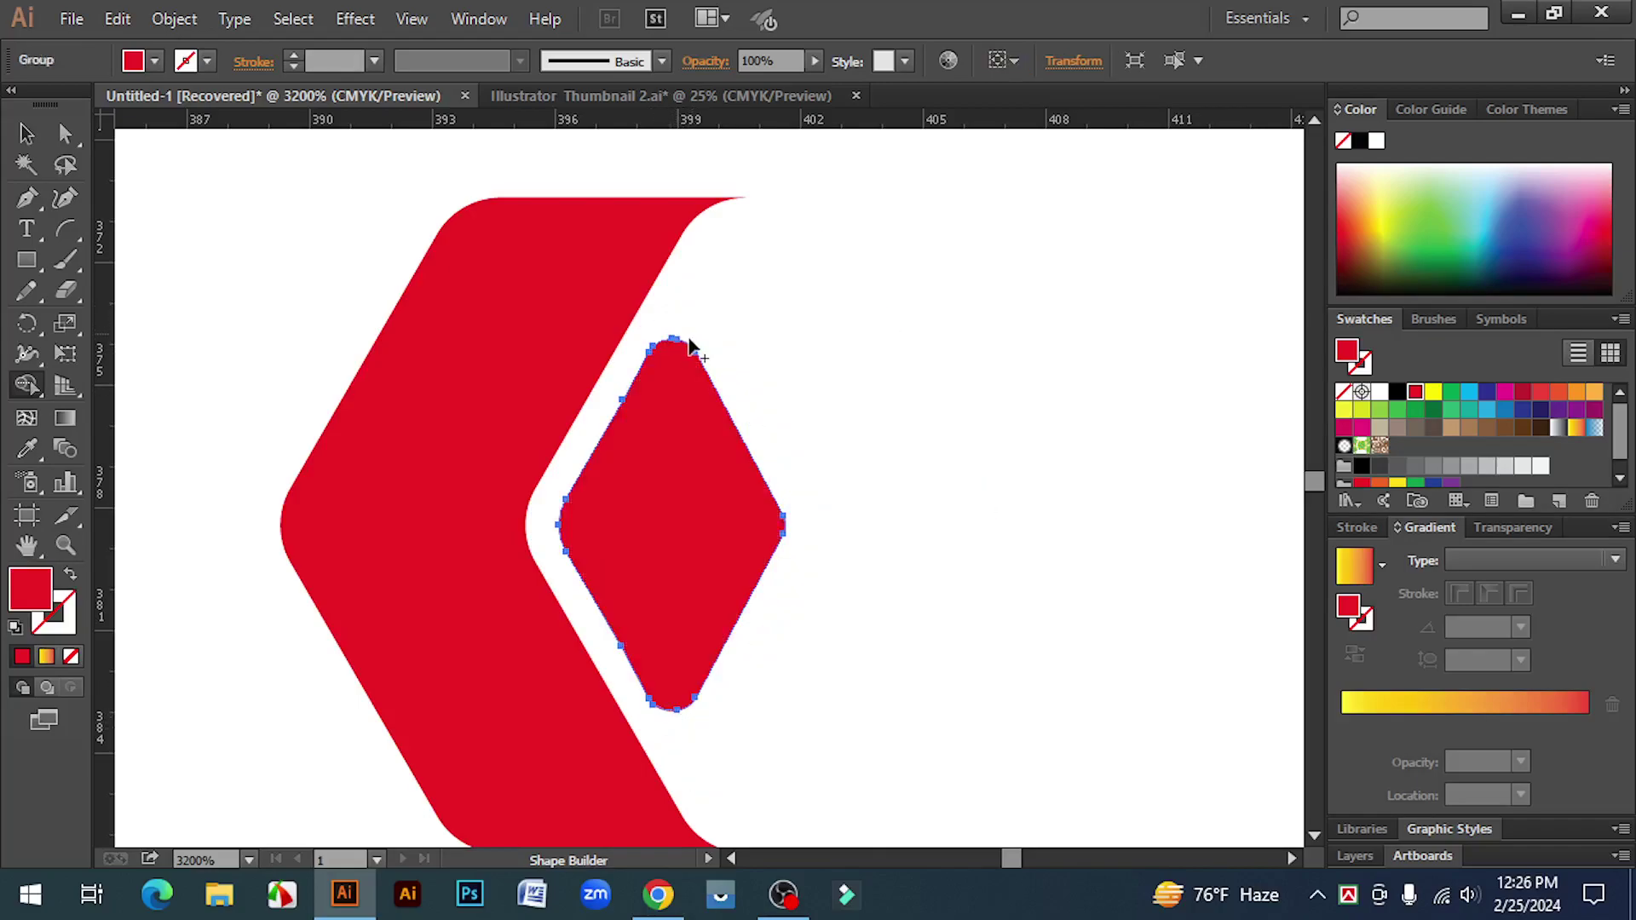
key("ctrl+z")
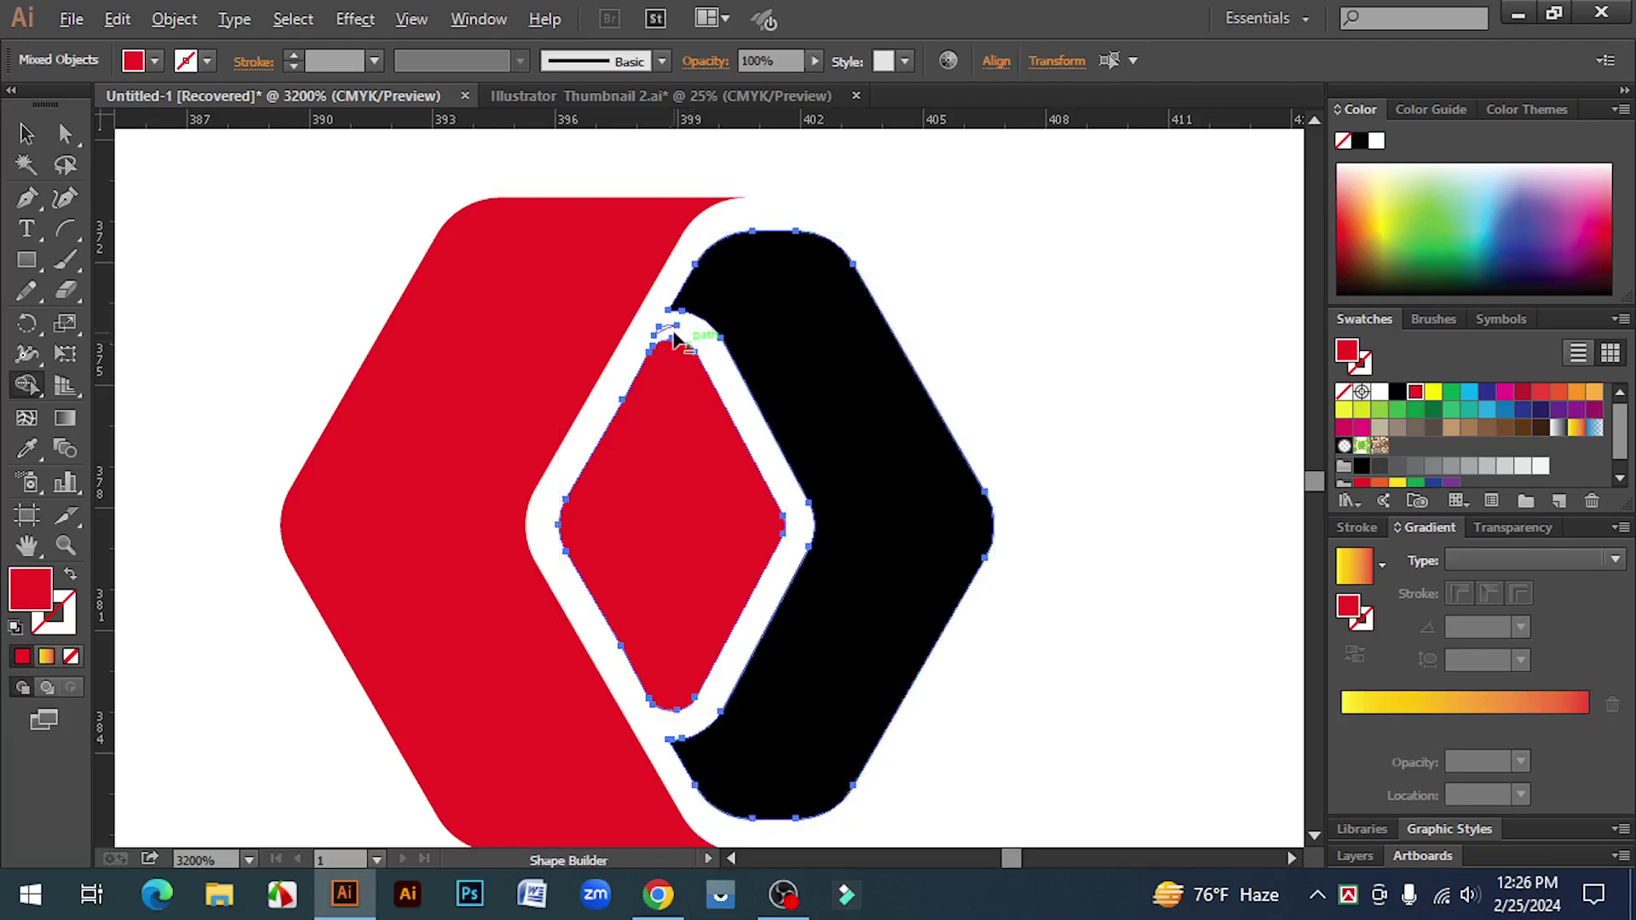
left_click(25, 134)
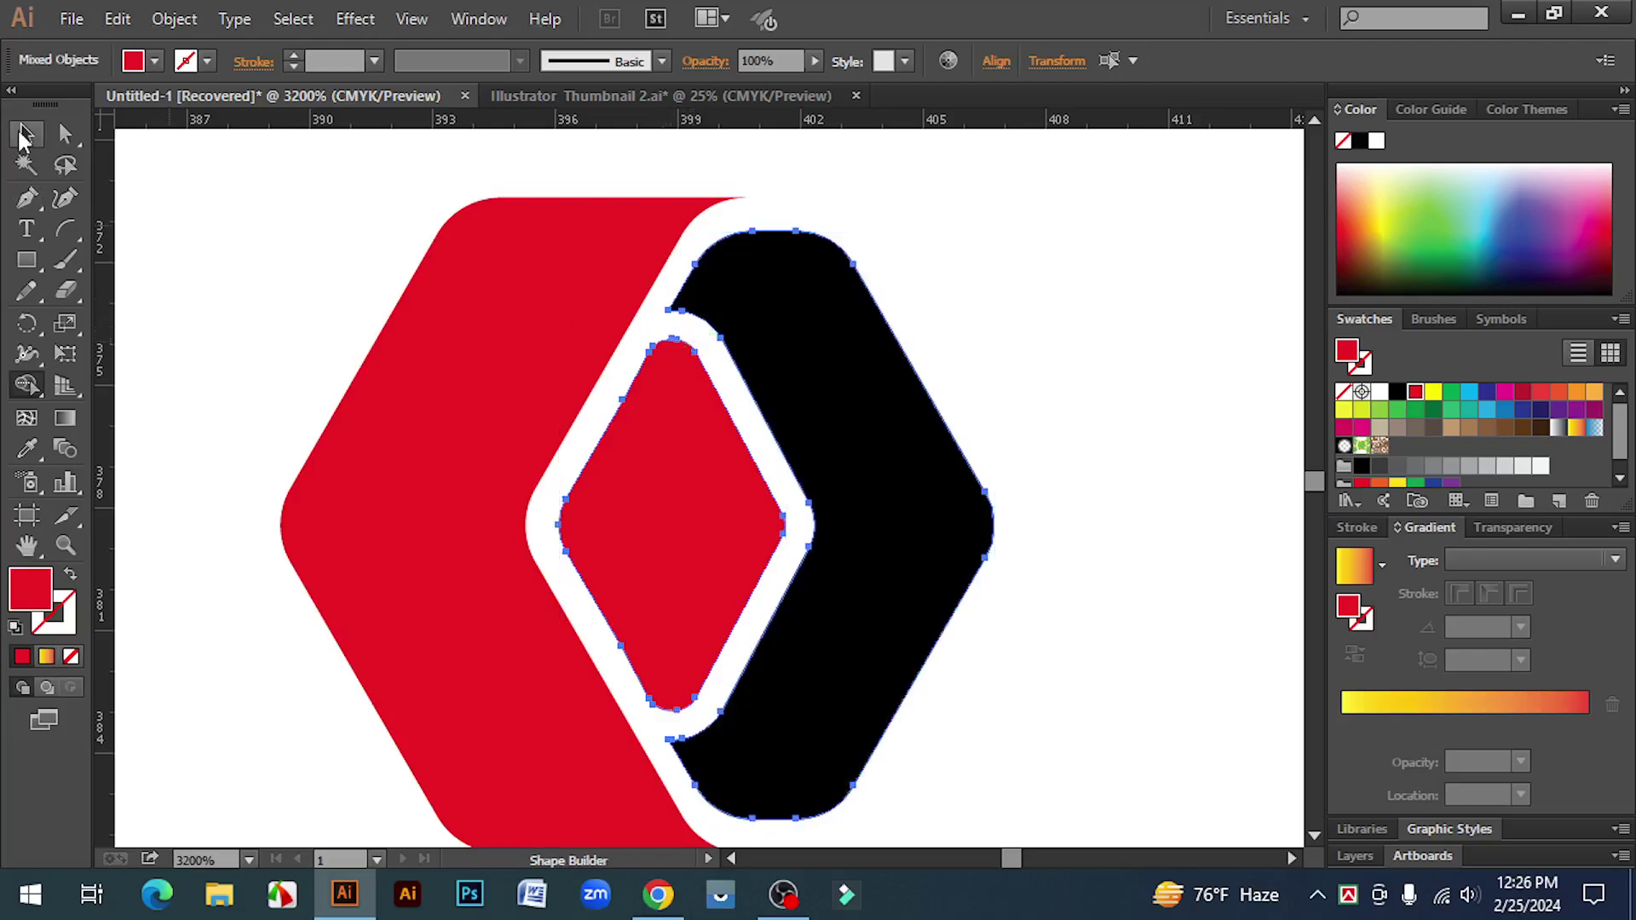
left_click(175, 356)
key("ctrl+minus")
key("ctrl+minus")
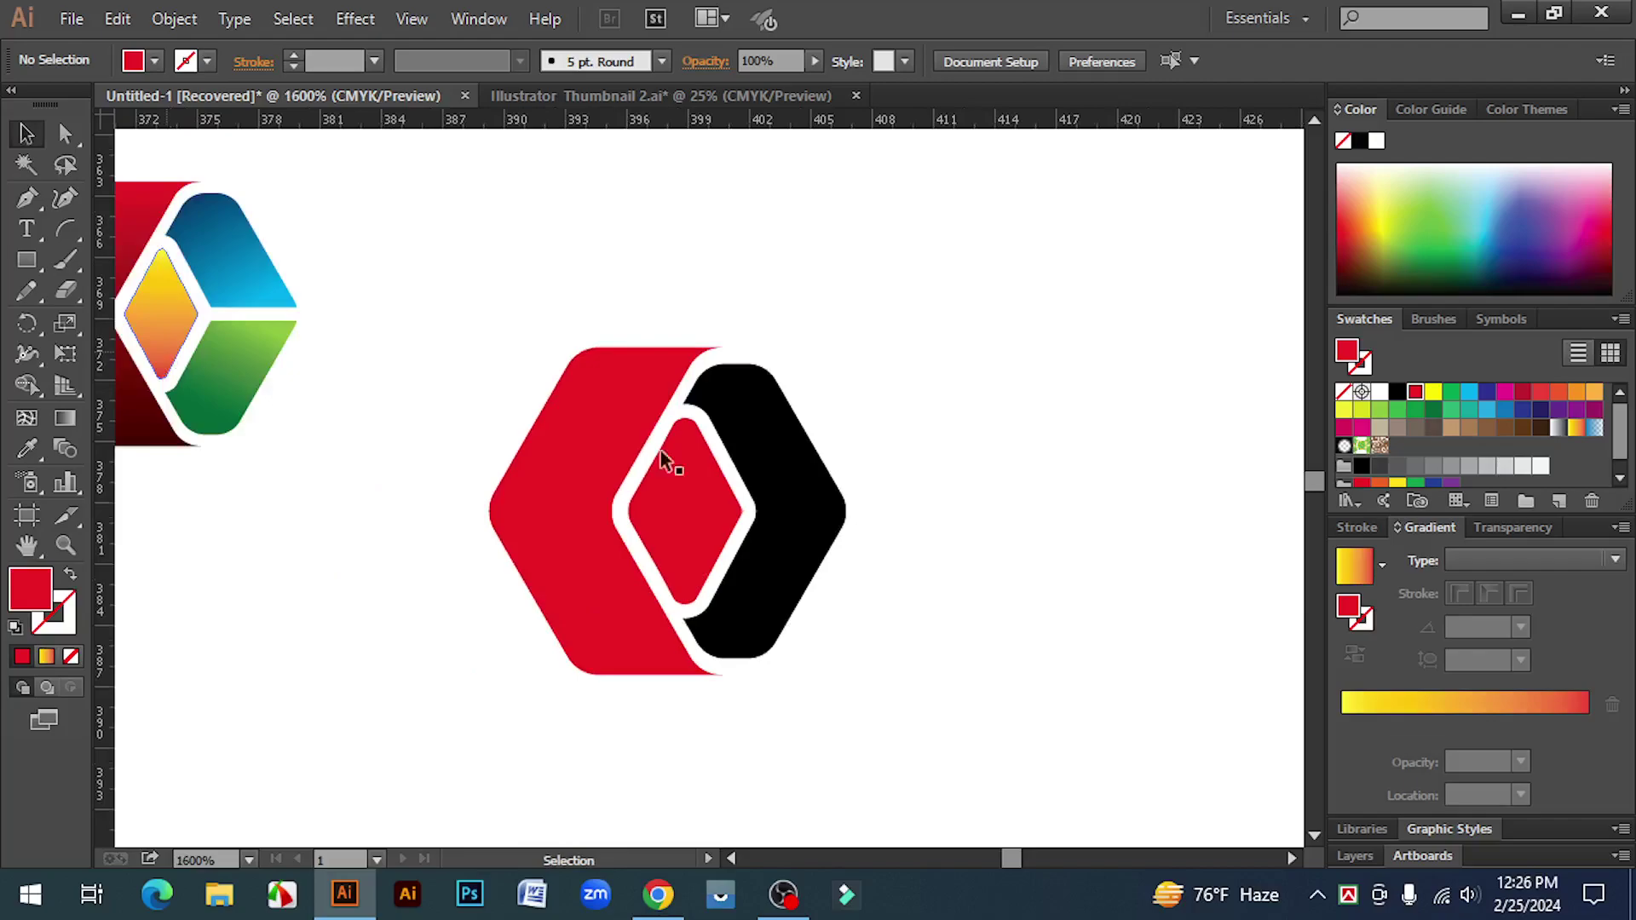
scroll(750, 569, "up", 1)
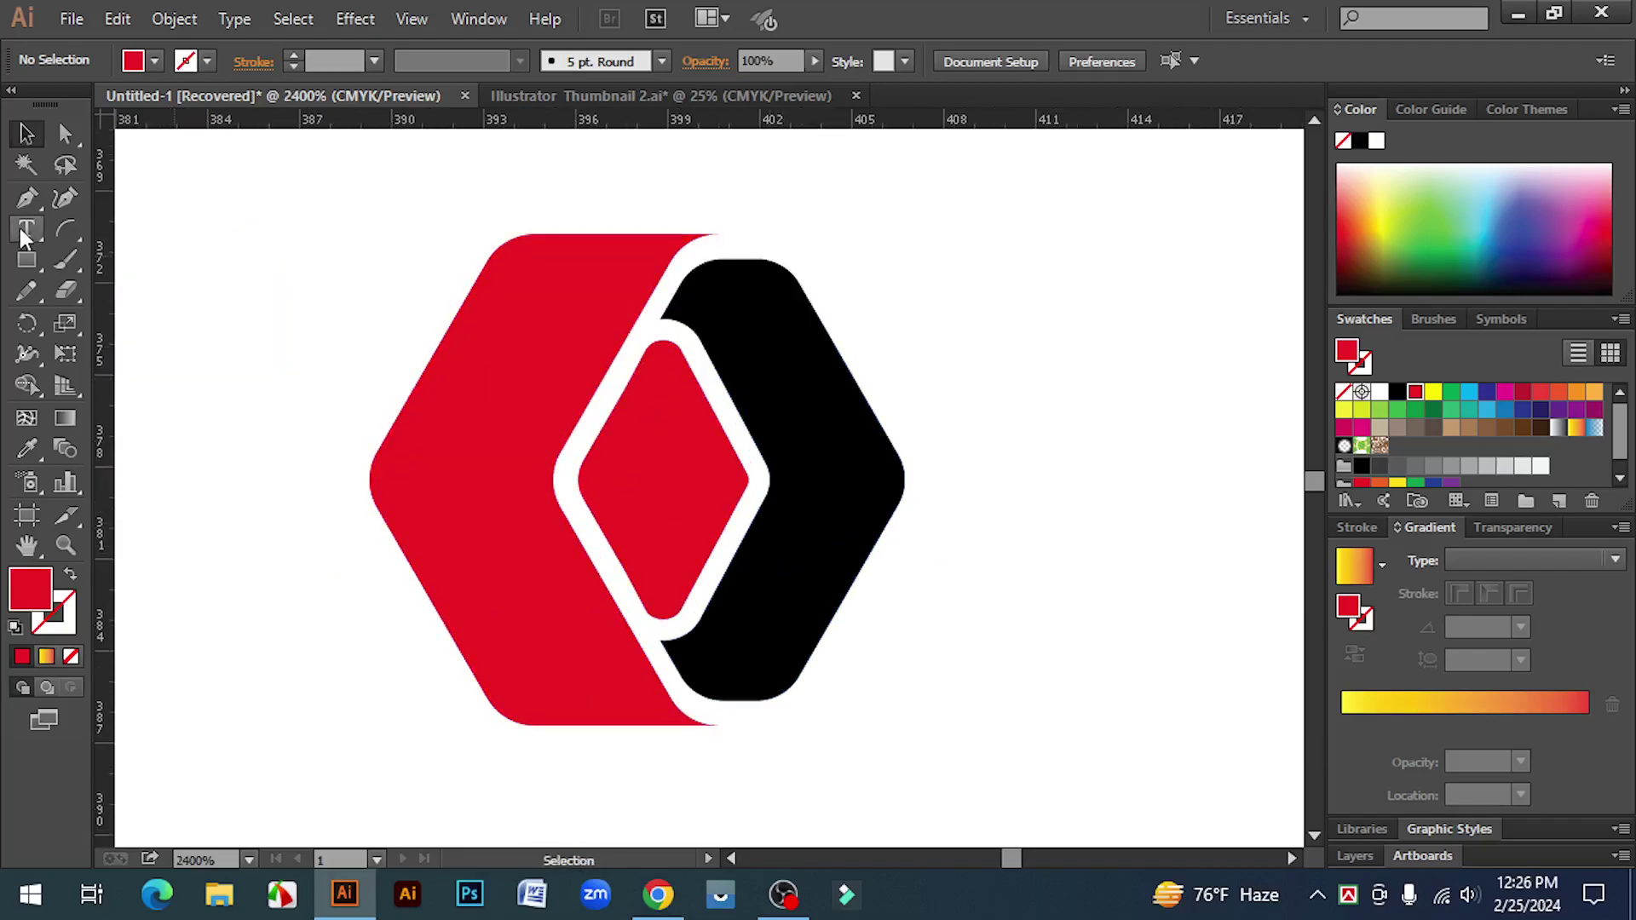
- Draw a 0.7 pt horizontal line from the black facet's right edge to the diamond tip
left_click(65, 229)
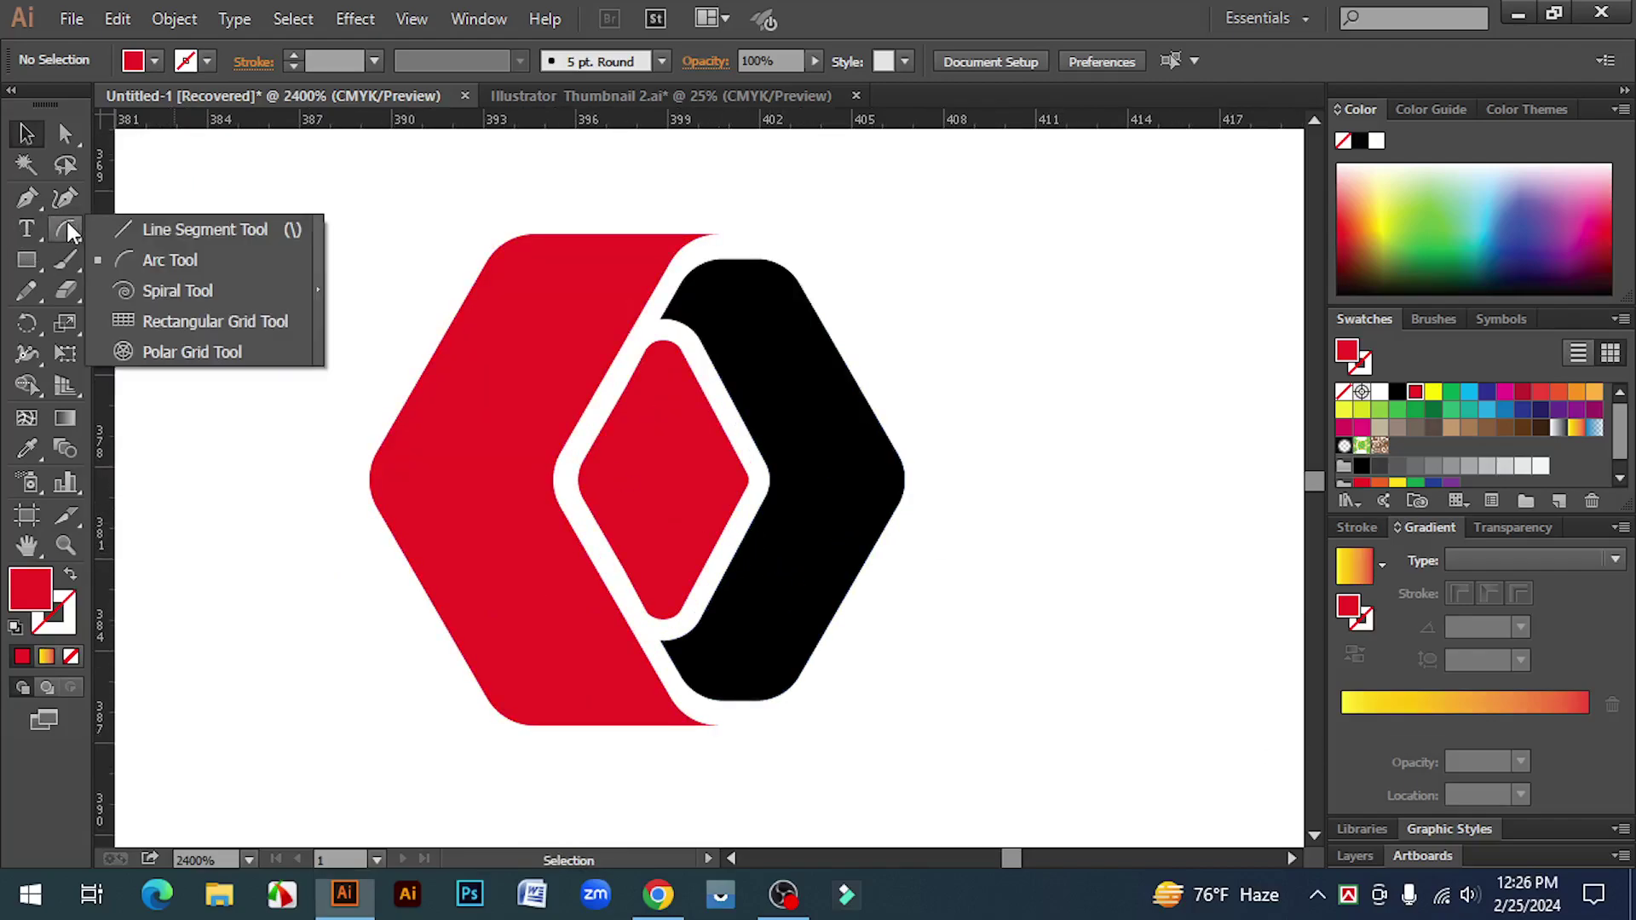
left_click(185, 226)
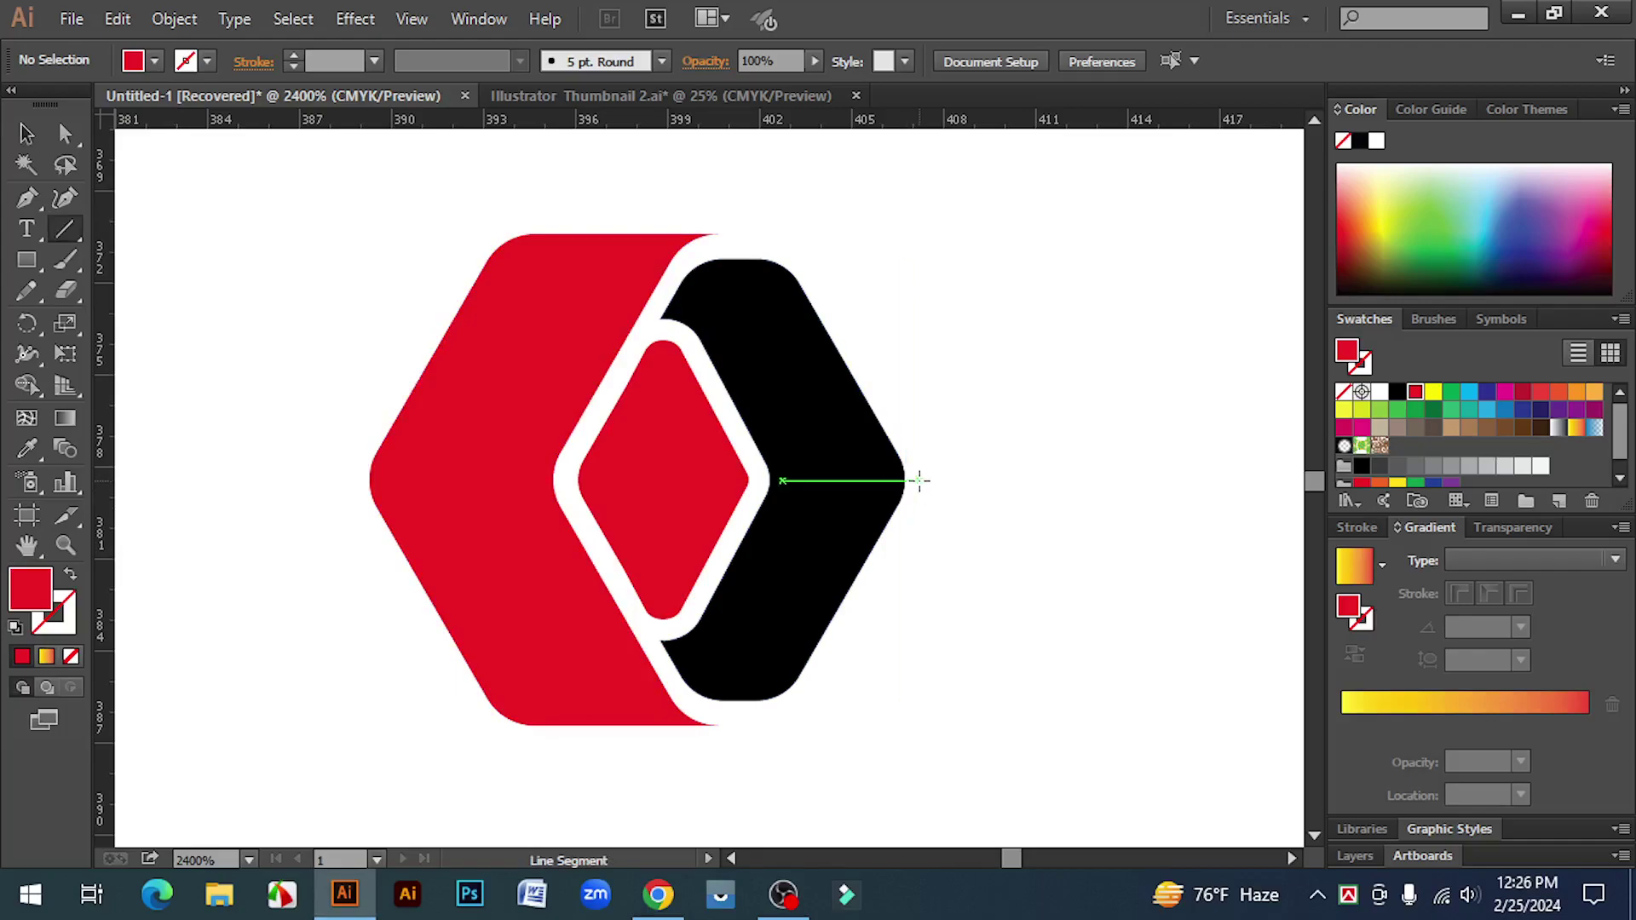
left_click_drag(918, 480, 755, 481)
left_click(26, 134)
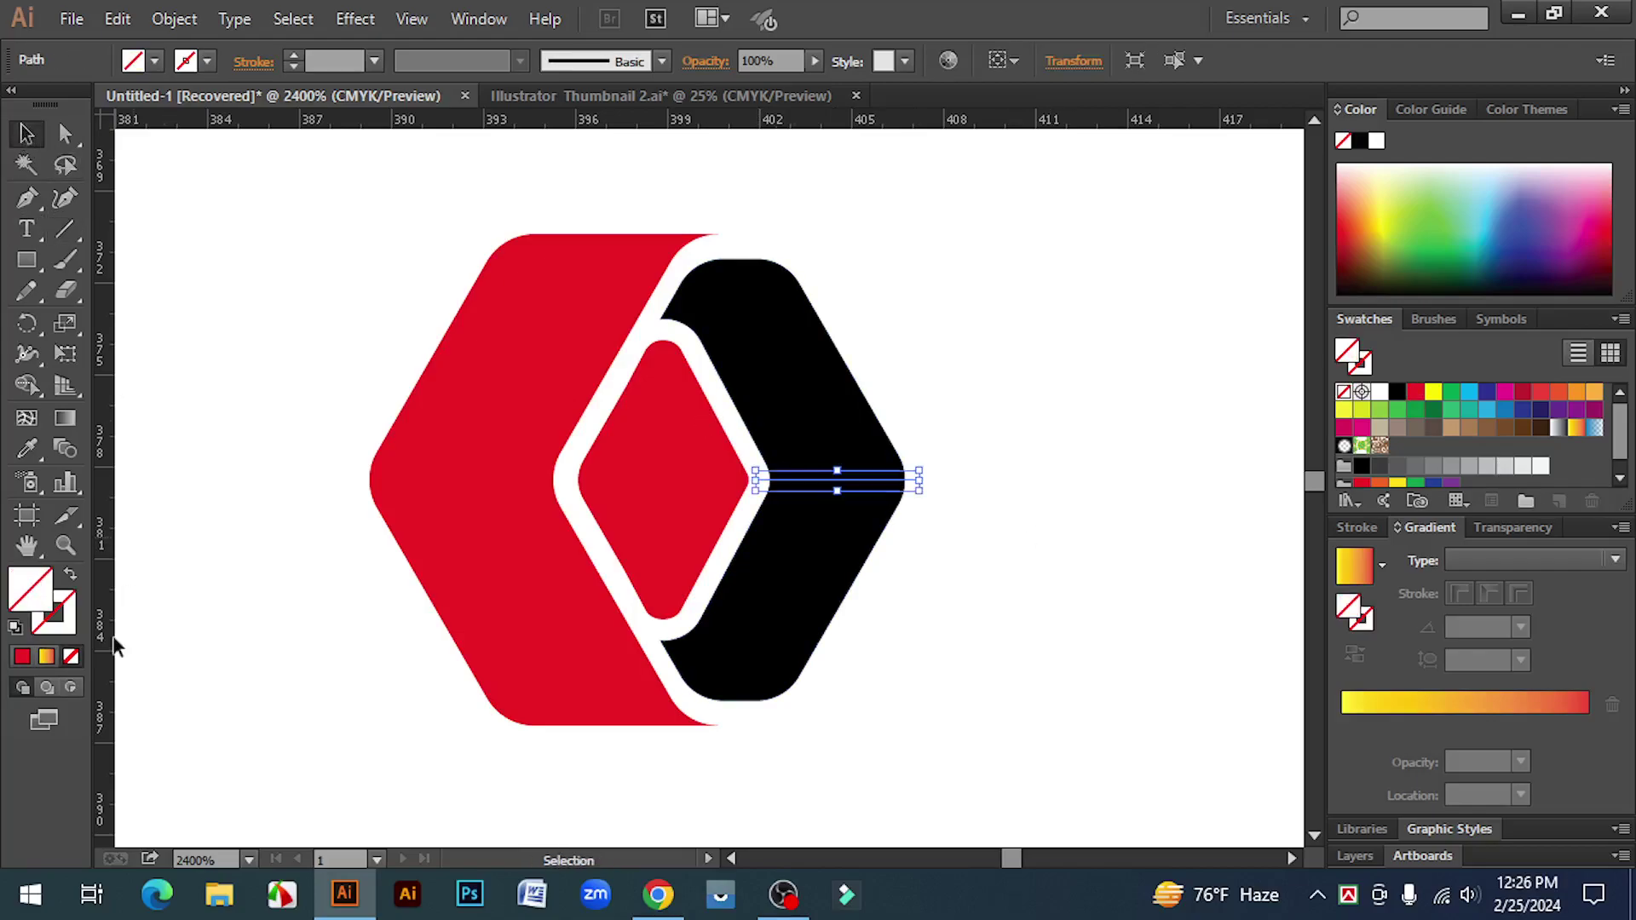
left_click(337, 58)
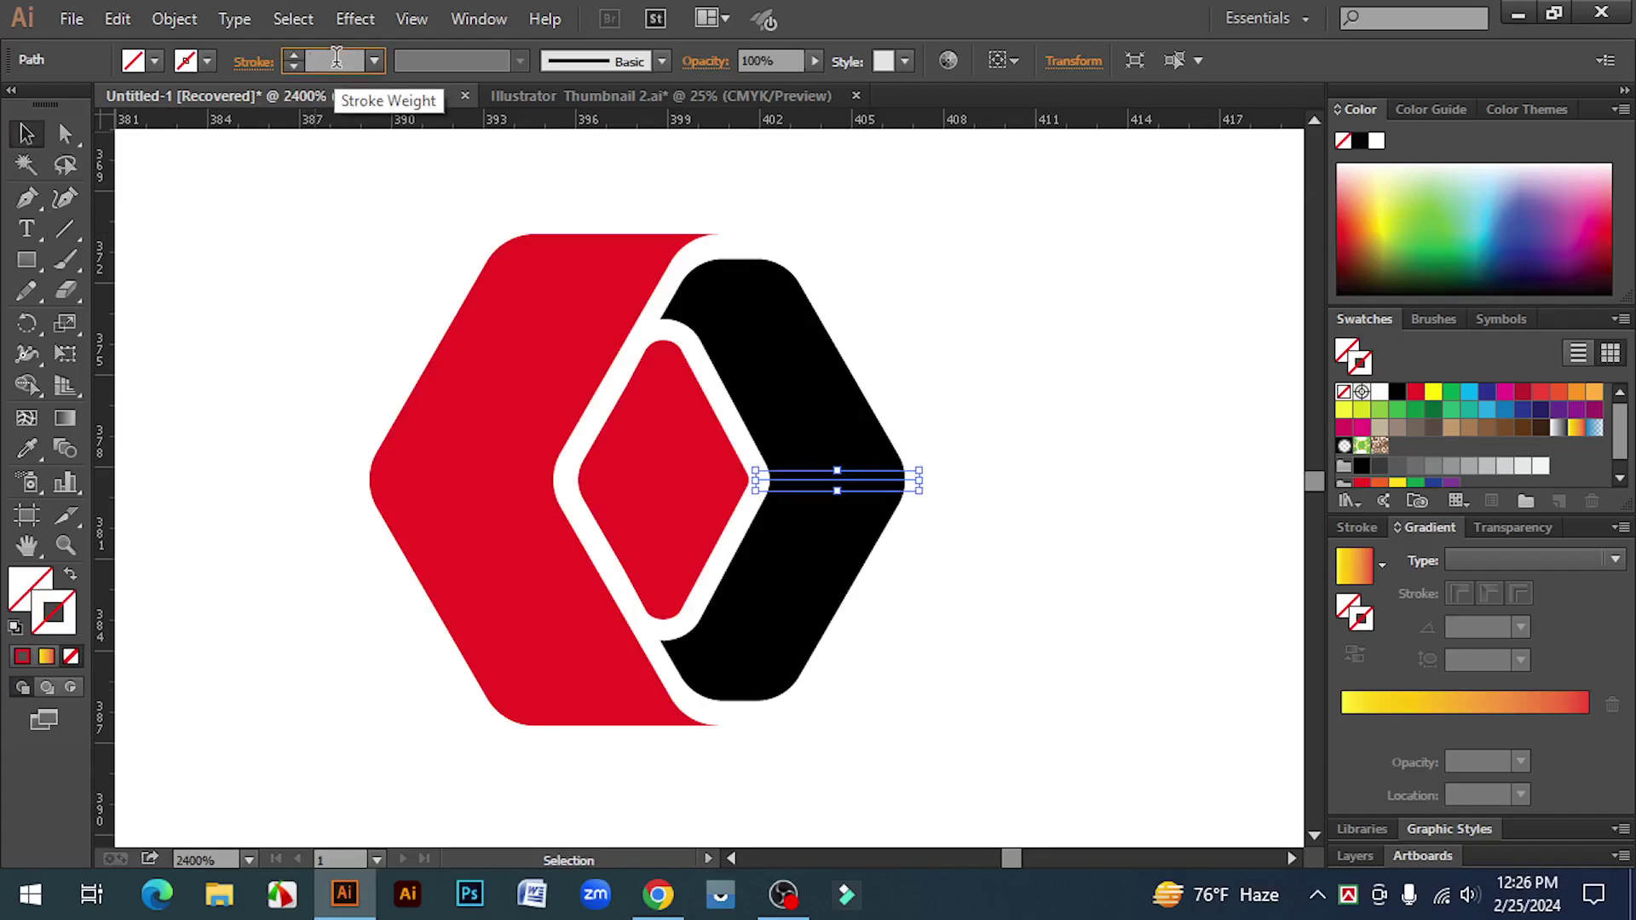
type("0.70")
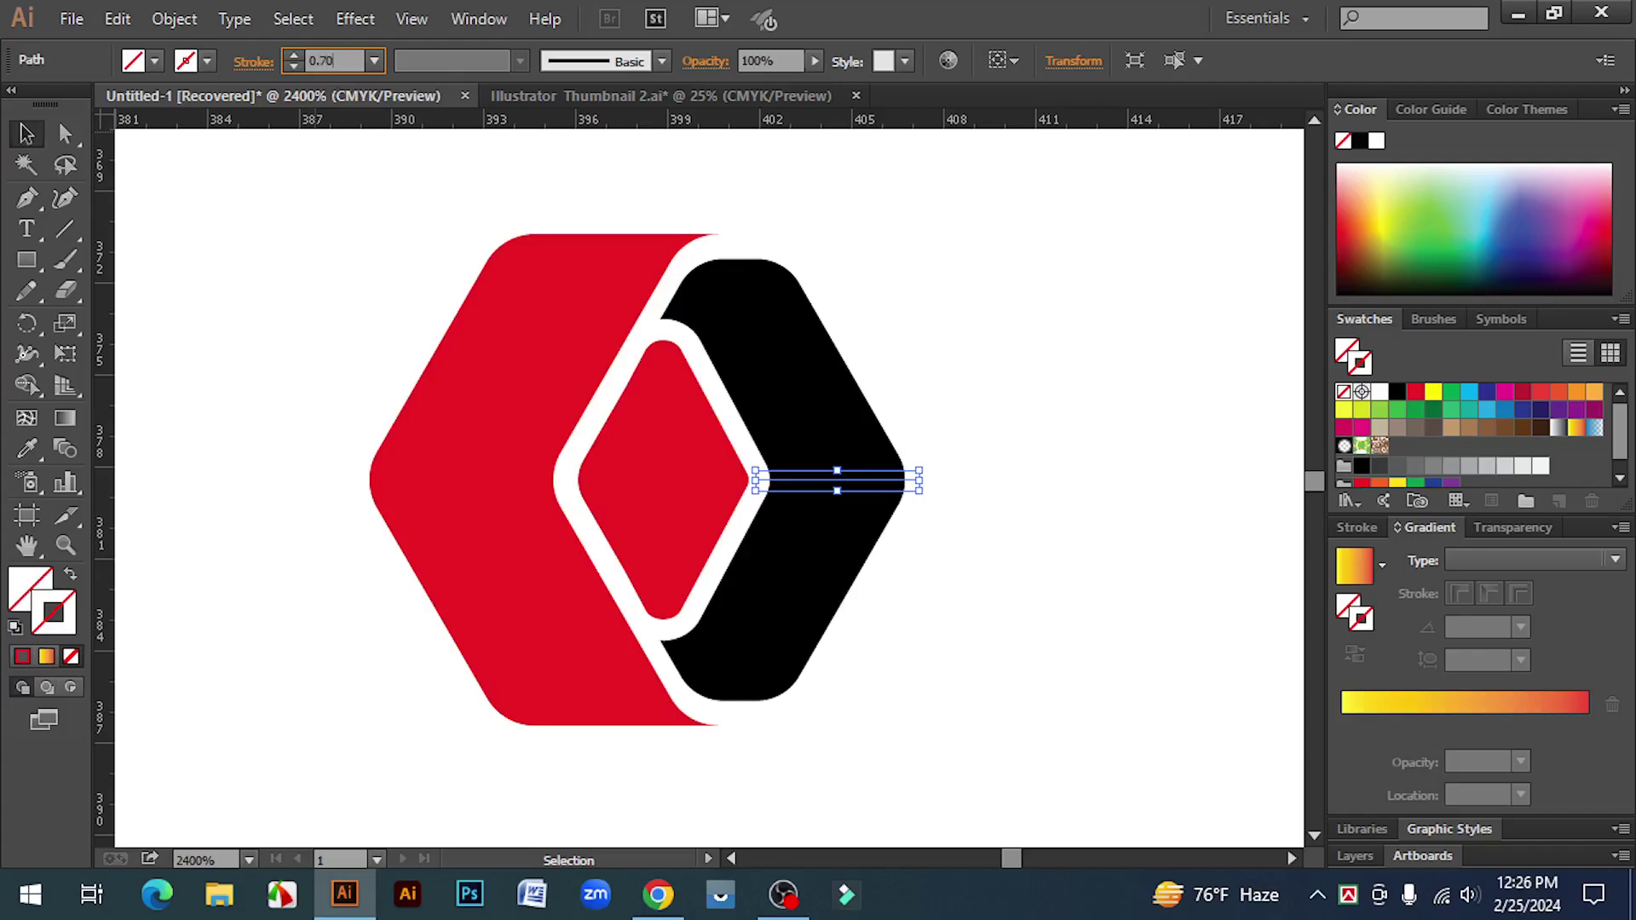
key("Return")
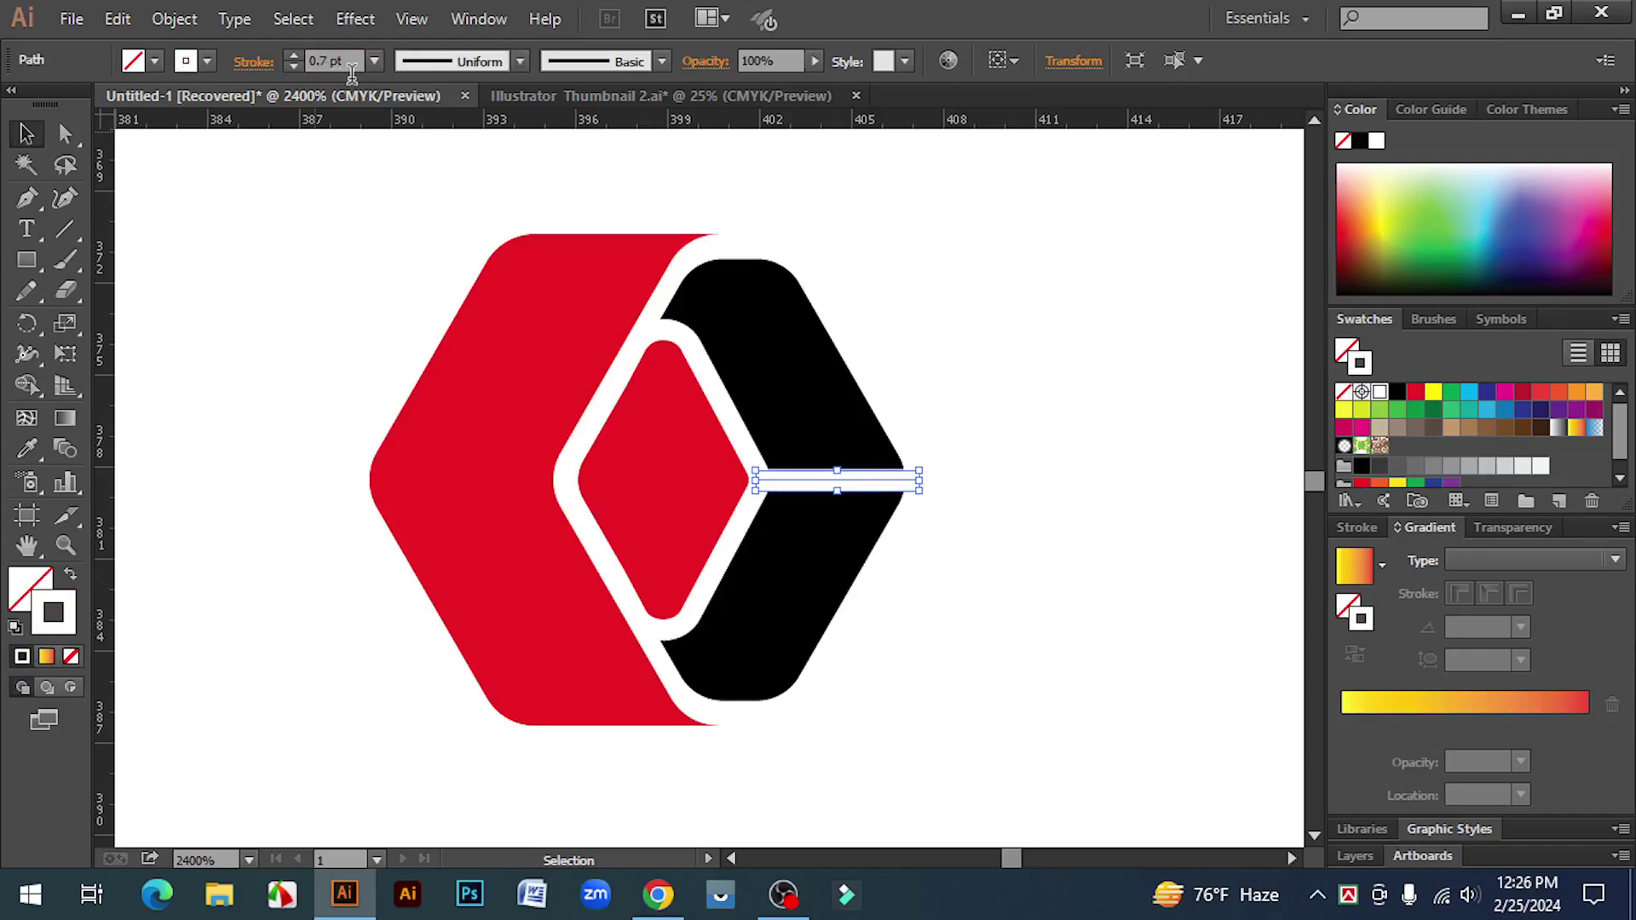
- Expand the white horizontal line into a filled bar
left_click(956, 656)
scroll(749, 530, "up", 1)
scroll(799, 566, "left", 2)
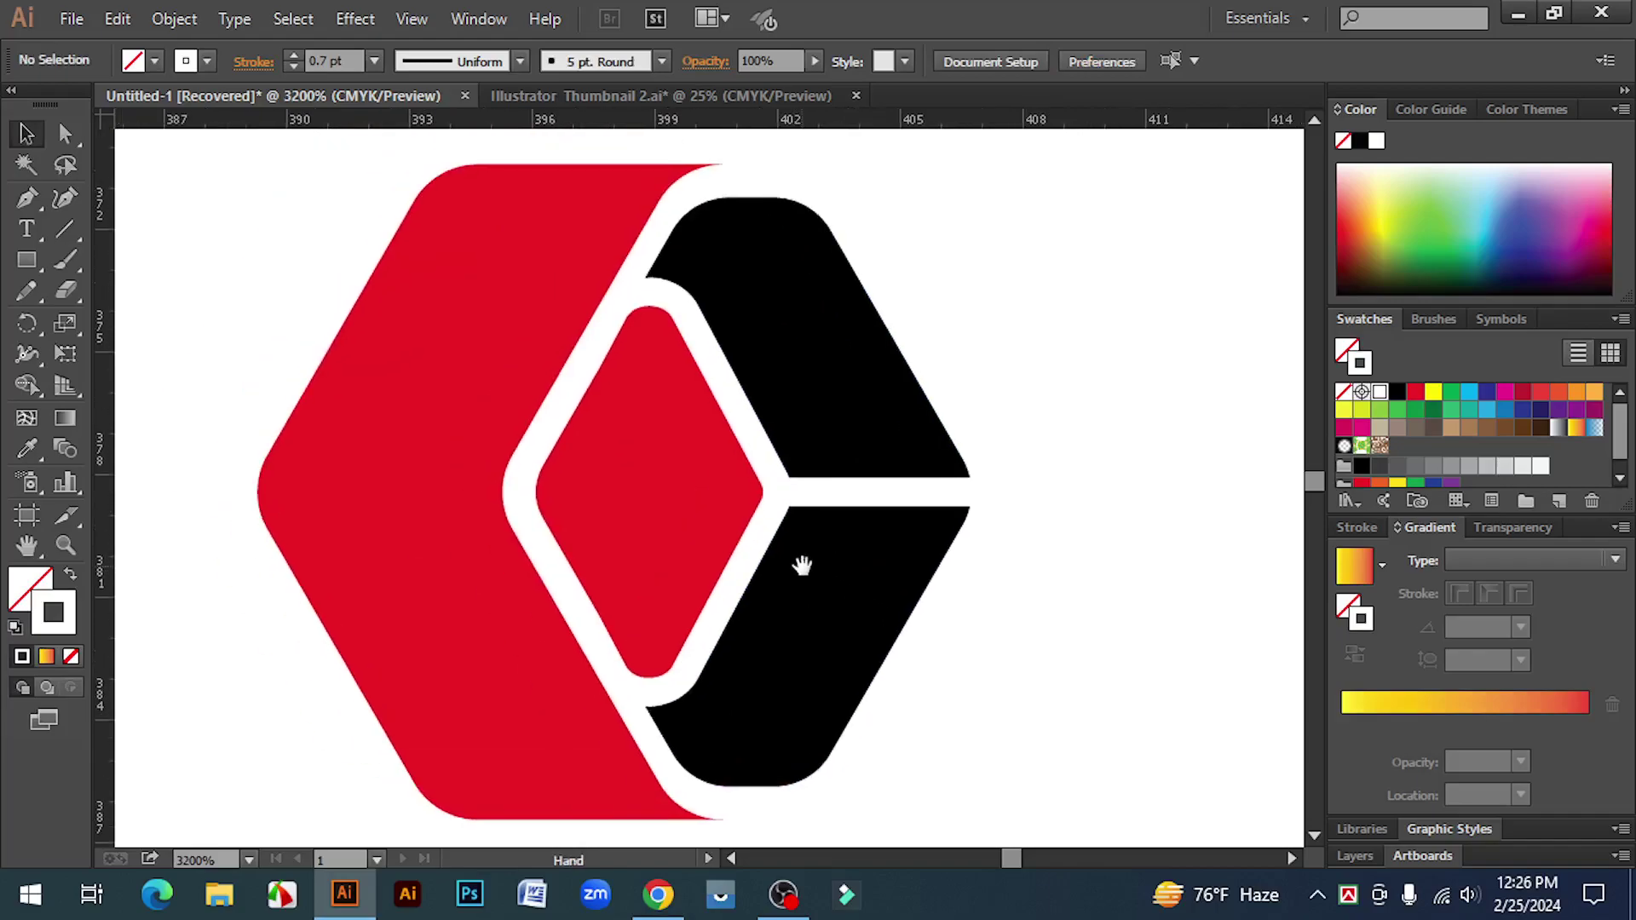
left_click(861, 493)
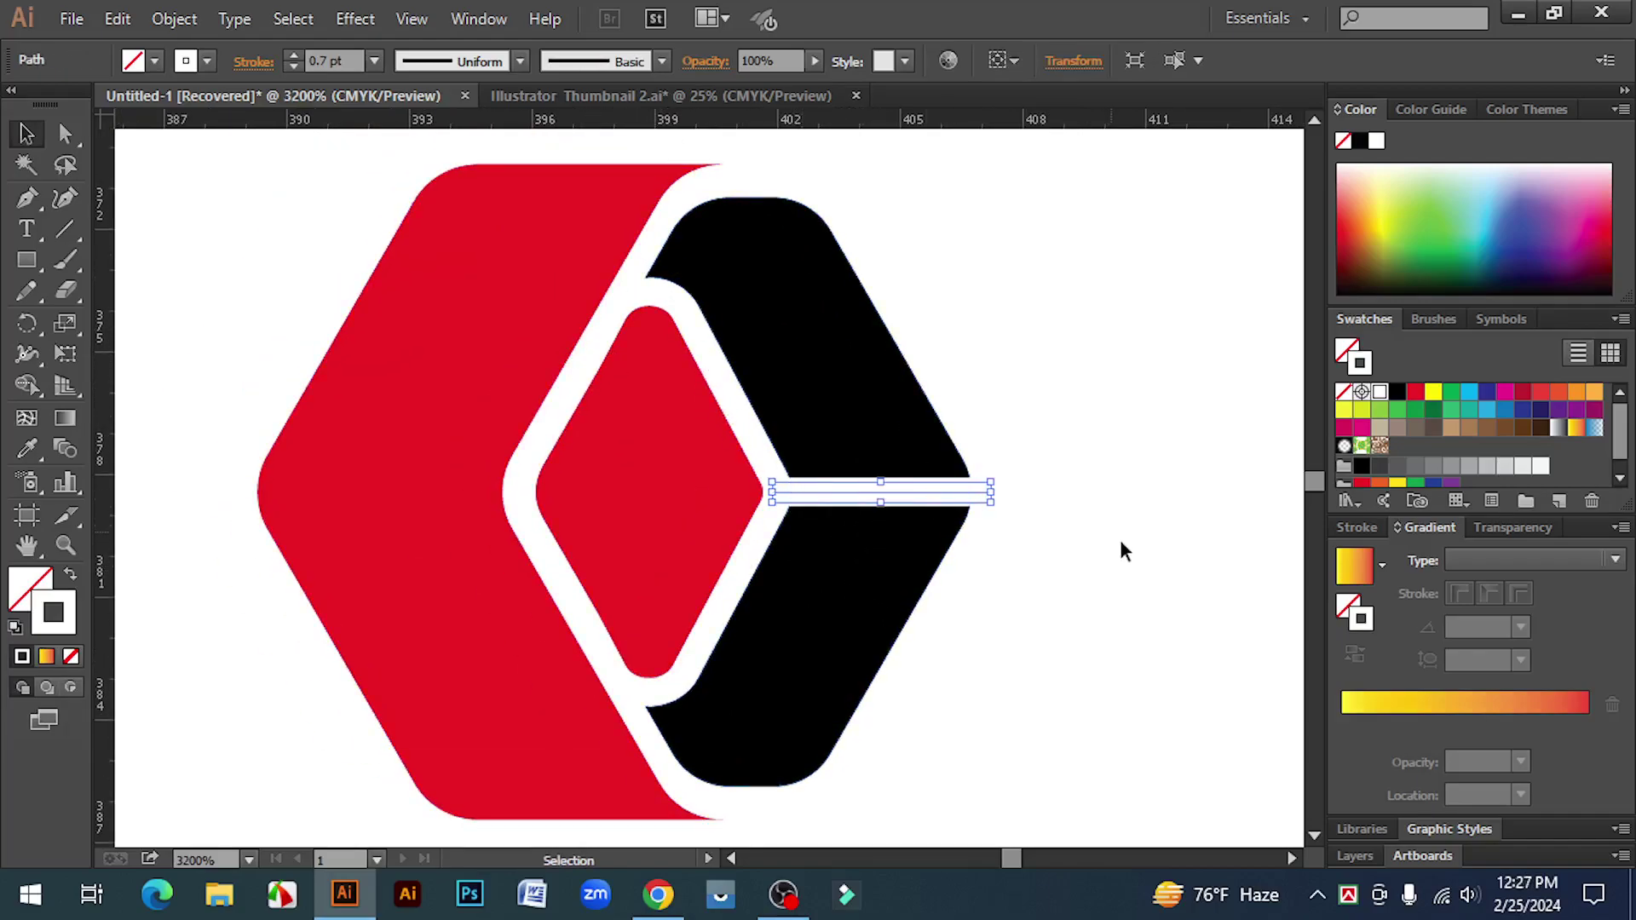
left_click(998, 522)
left_click(970, 491)
left_click(174, 19)
left_click(283, 260)
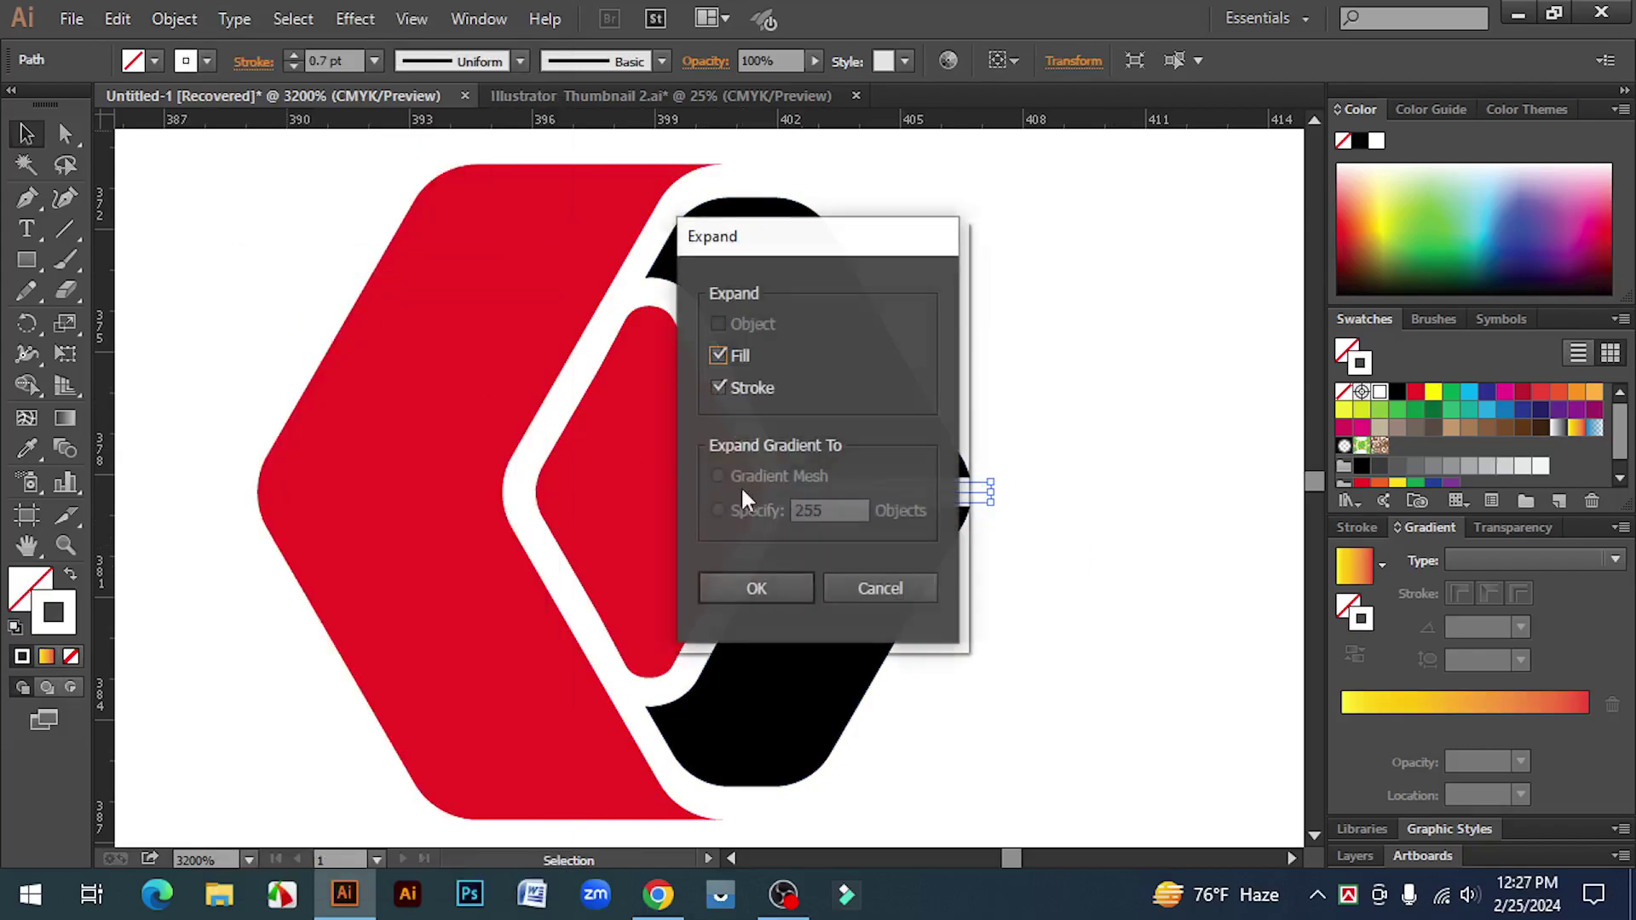
left_click(758, 579)
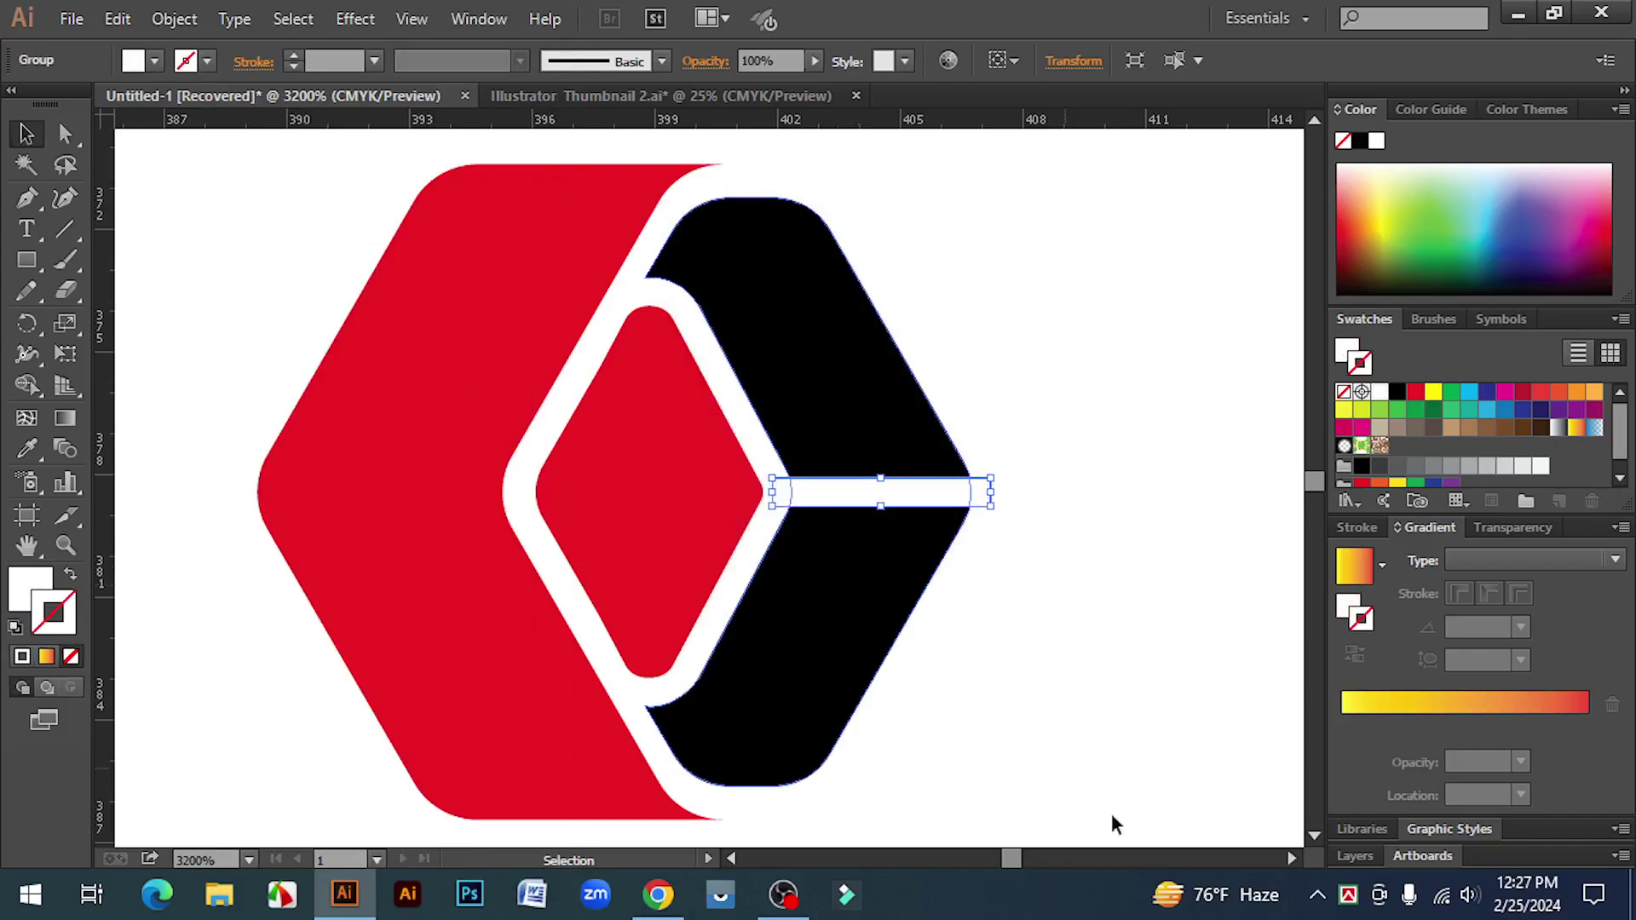
- Trim the bar's overhanging ends with Shape Builder, leaving separate upper and lower black pieces
left_click_drag(969, 573, 866, 446)
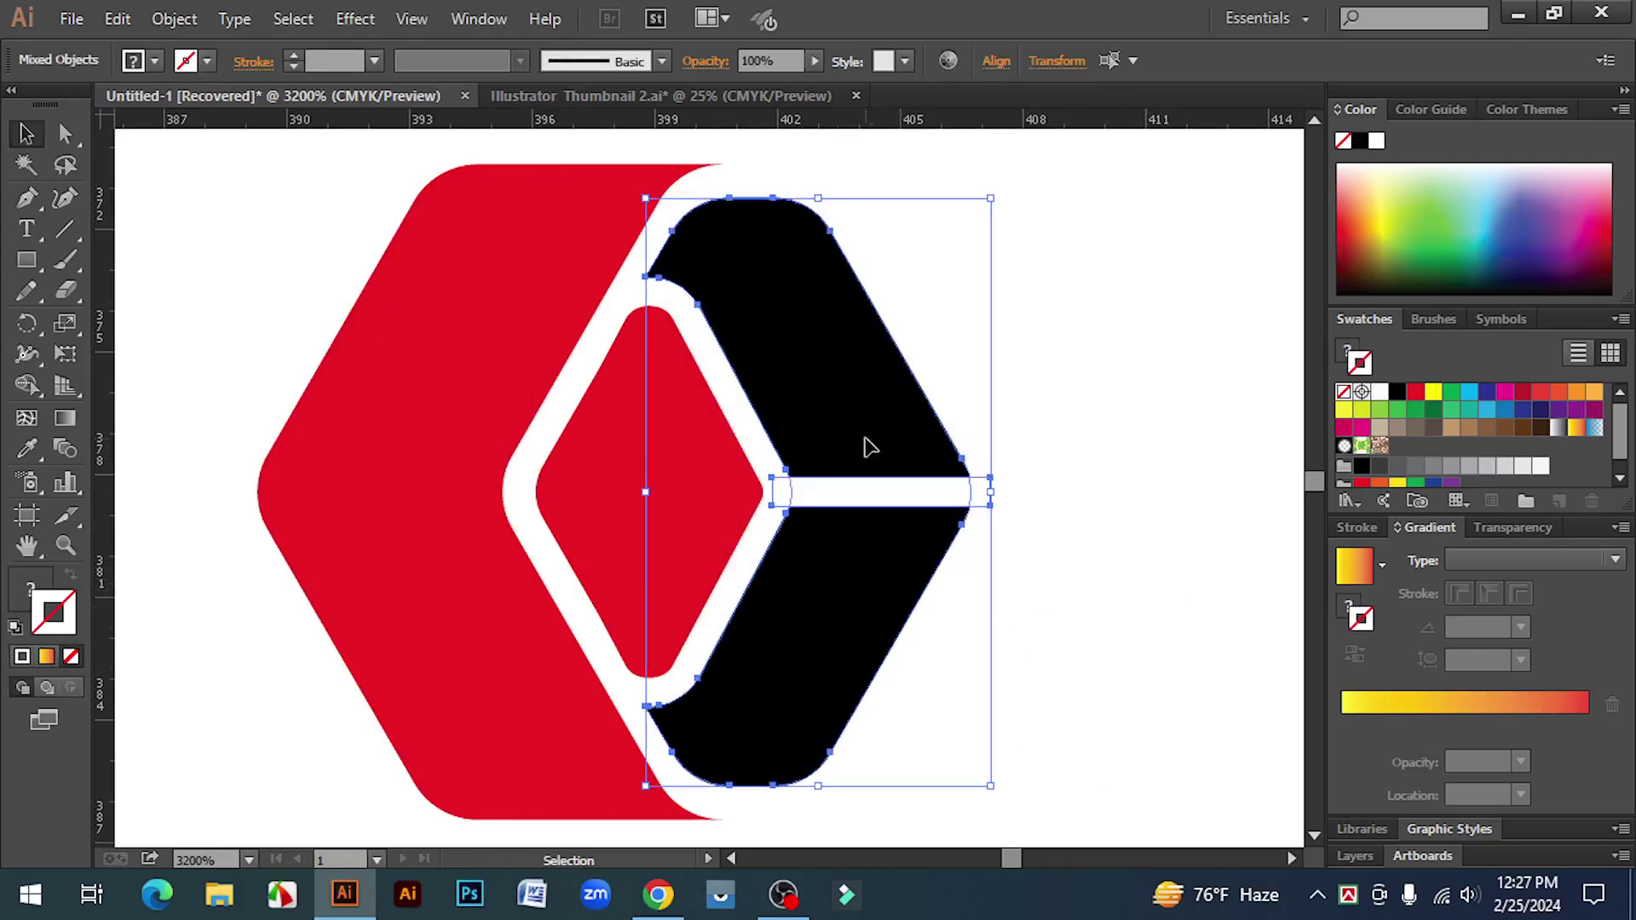
left_click(26, 385)
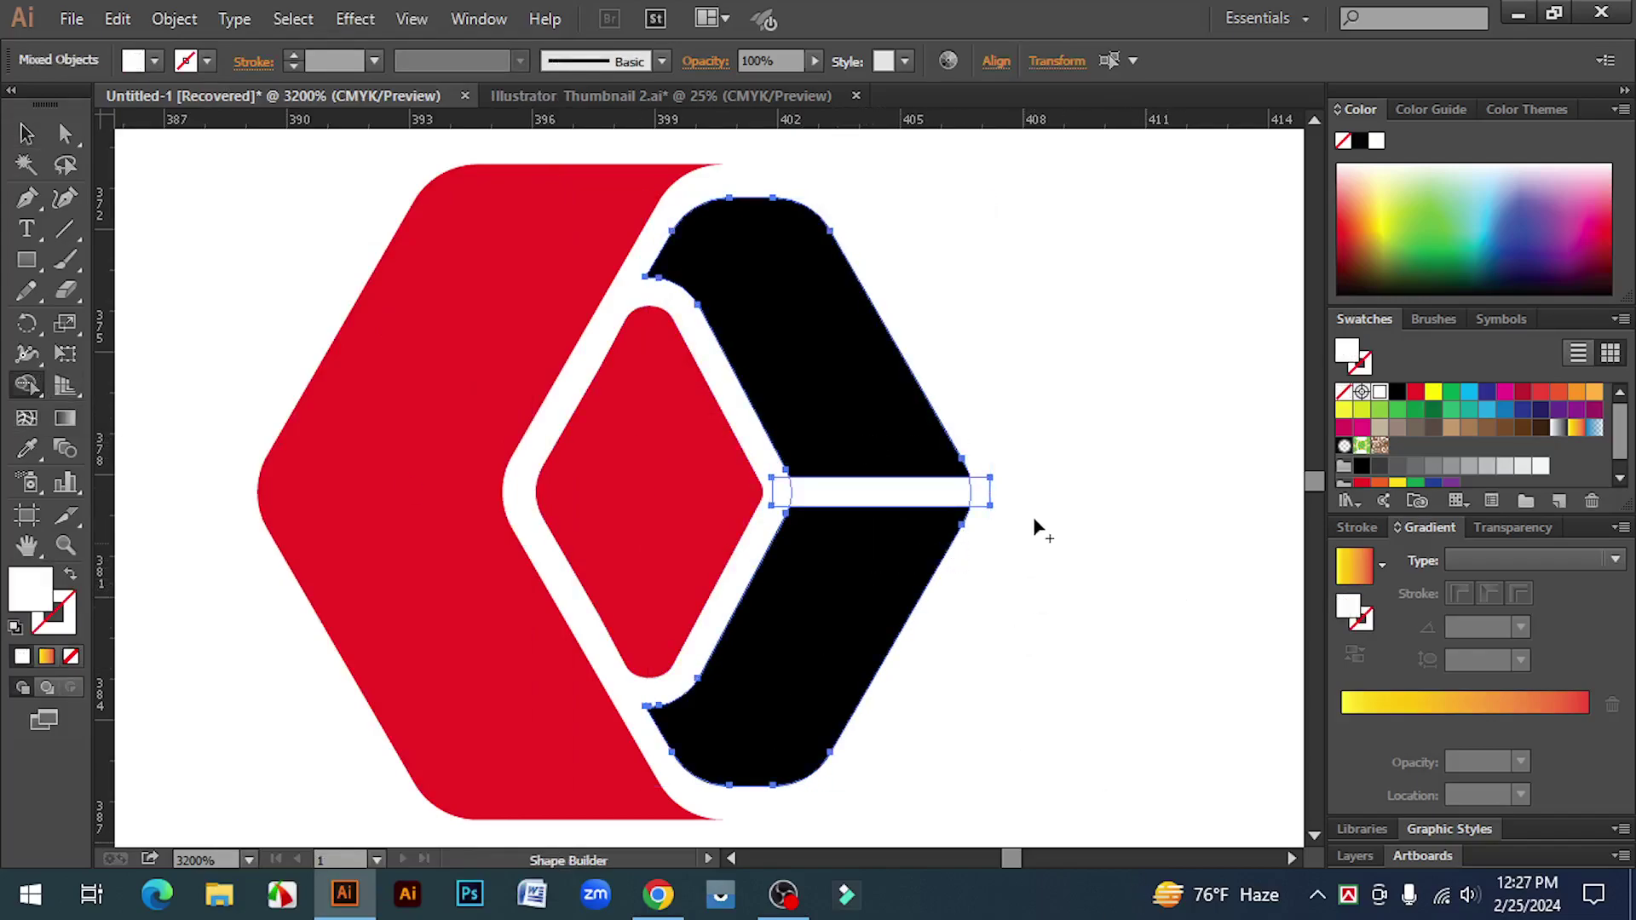
left_click_drag(984, 492, 895, 493)
left_click(772, 494)
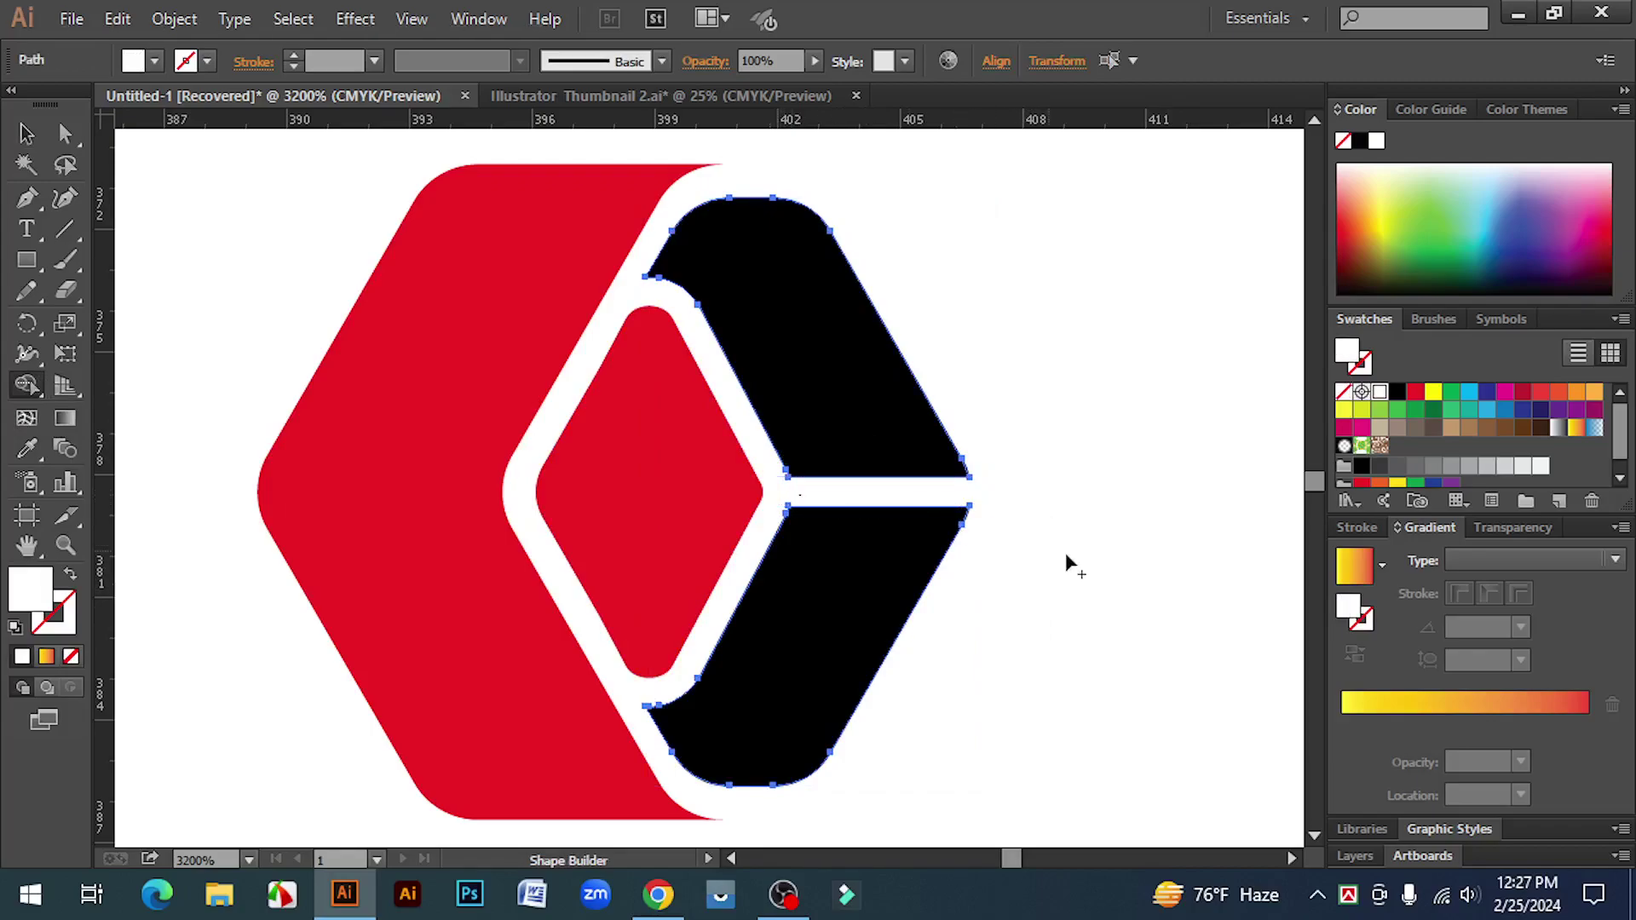
left_click(26, 133)
left_click(194, 267)
left_click(771, 303)
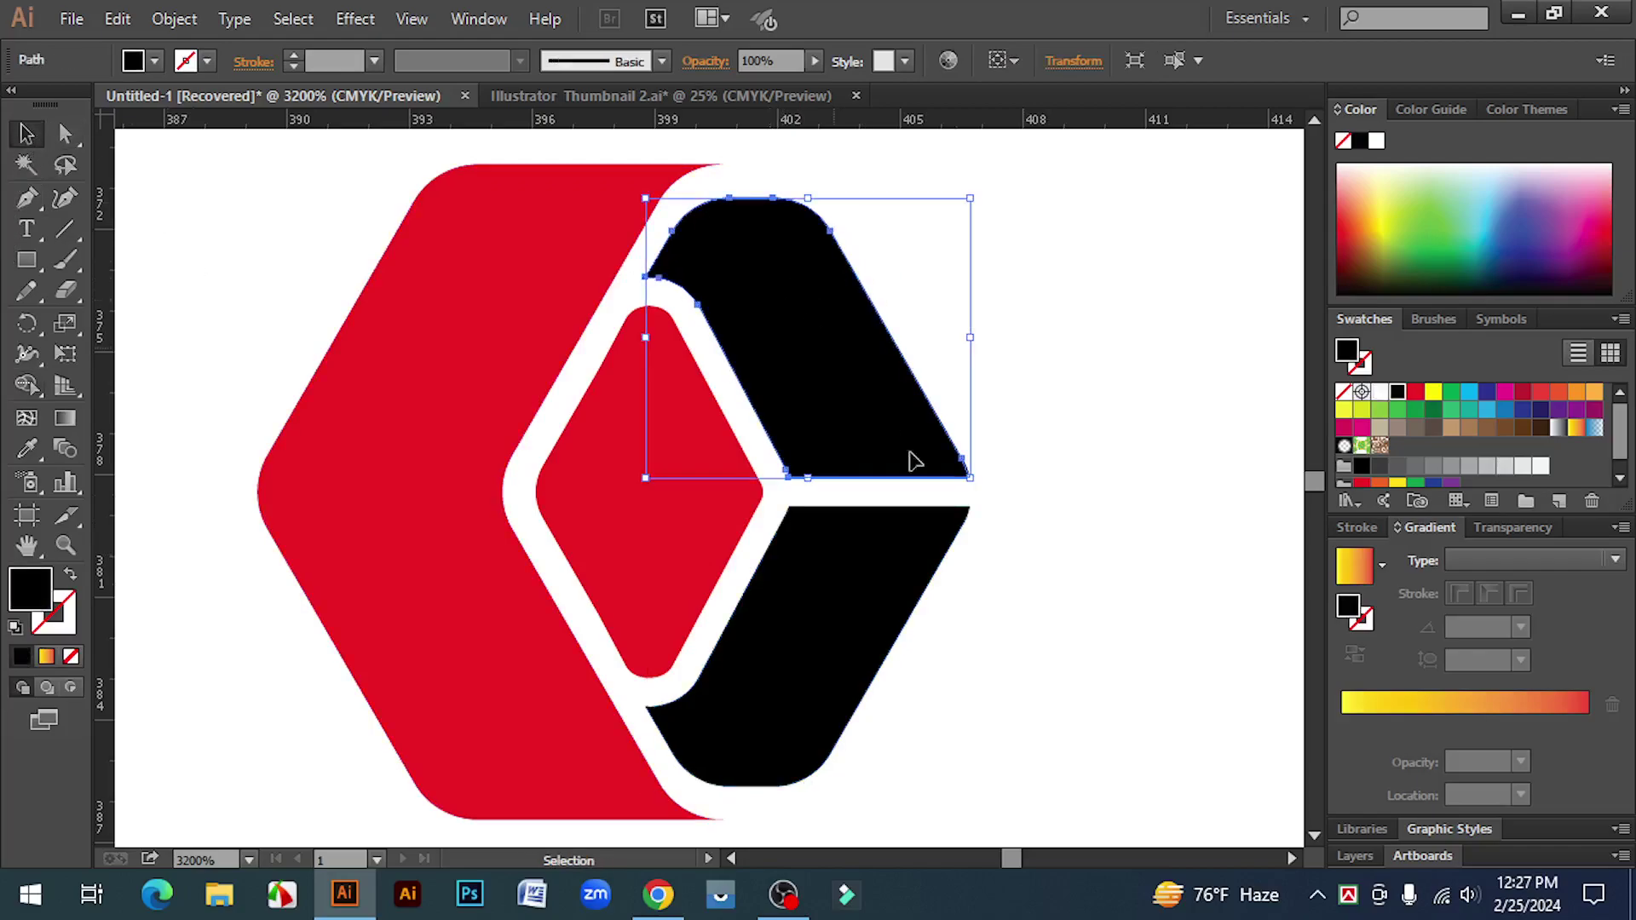
left_click(852, 640)
left_click(1071, 661)
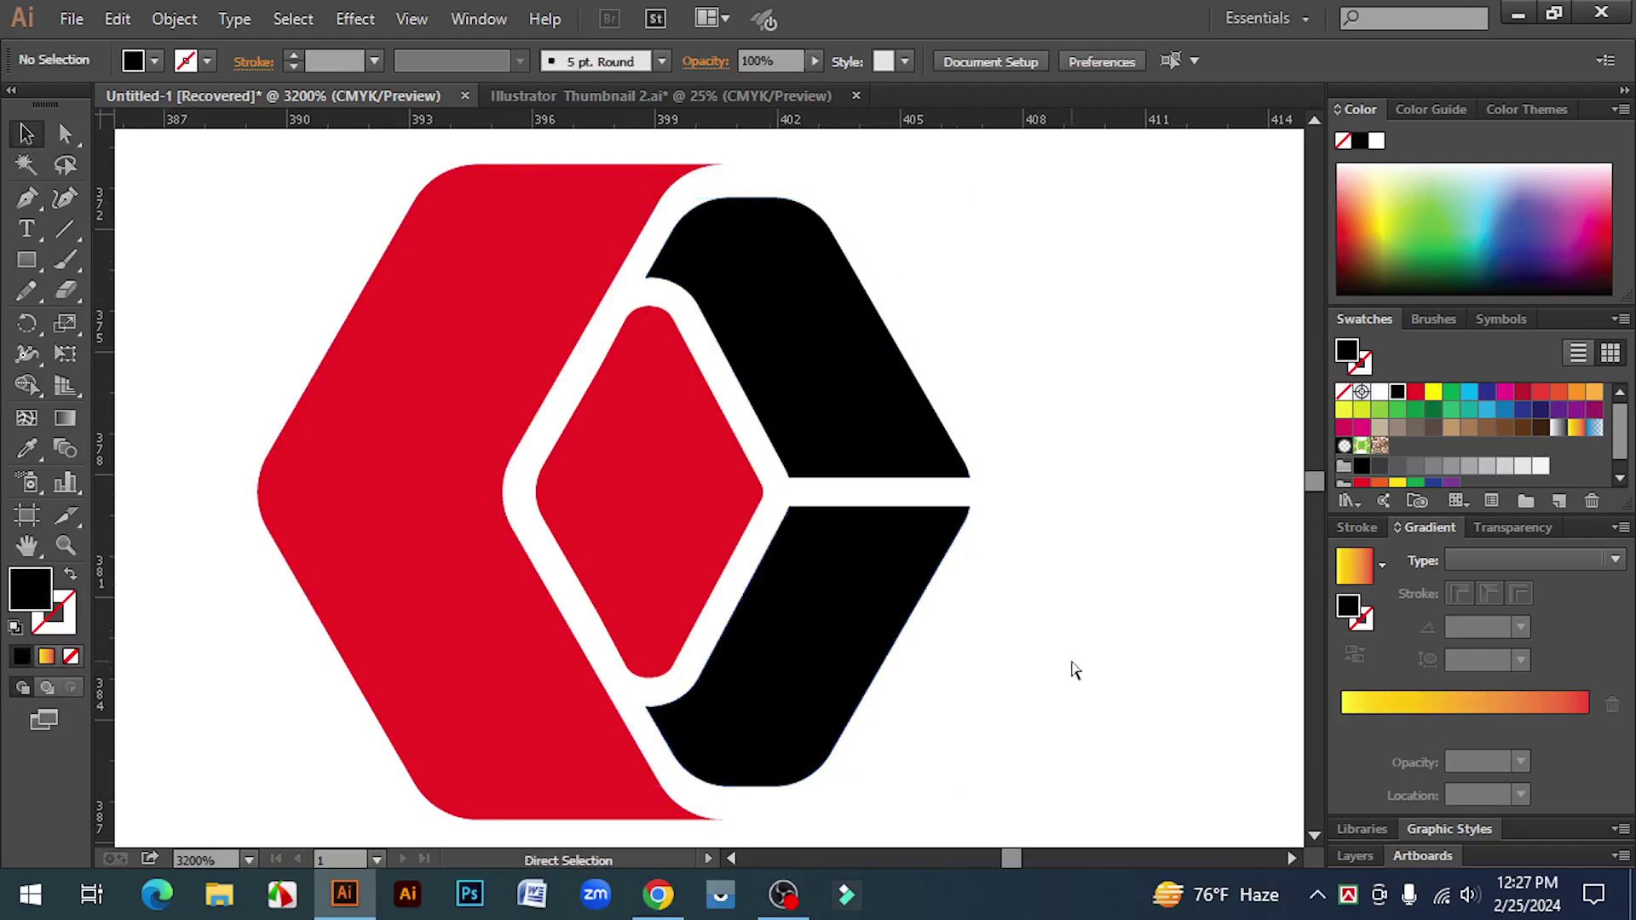
key("ctrl+minus")
key("ctrl+minus")
- Fill the inner diamond with a gradient running top to bottom
left_click_drag(956, 609, 1044, 642)
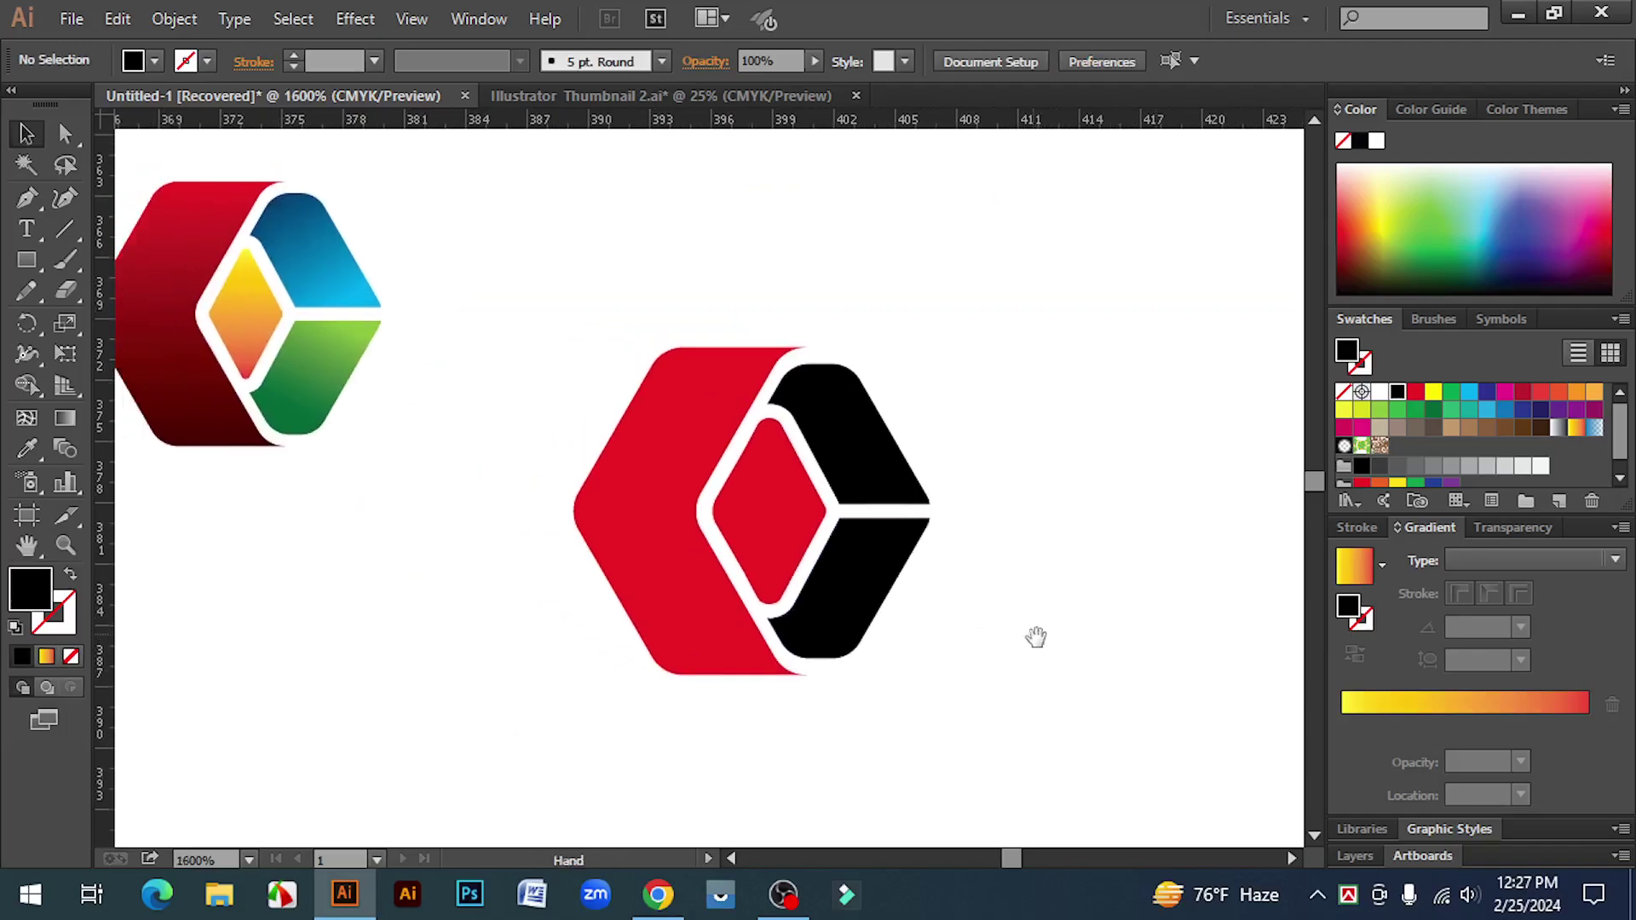
left_click(754, 530)
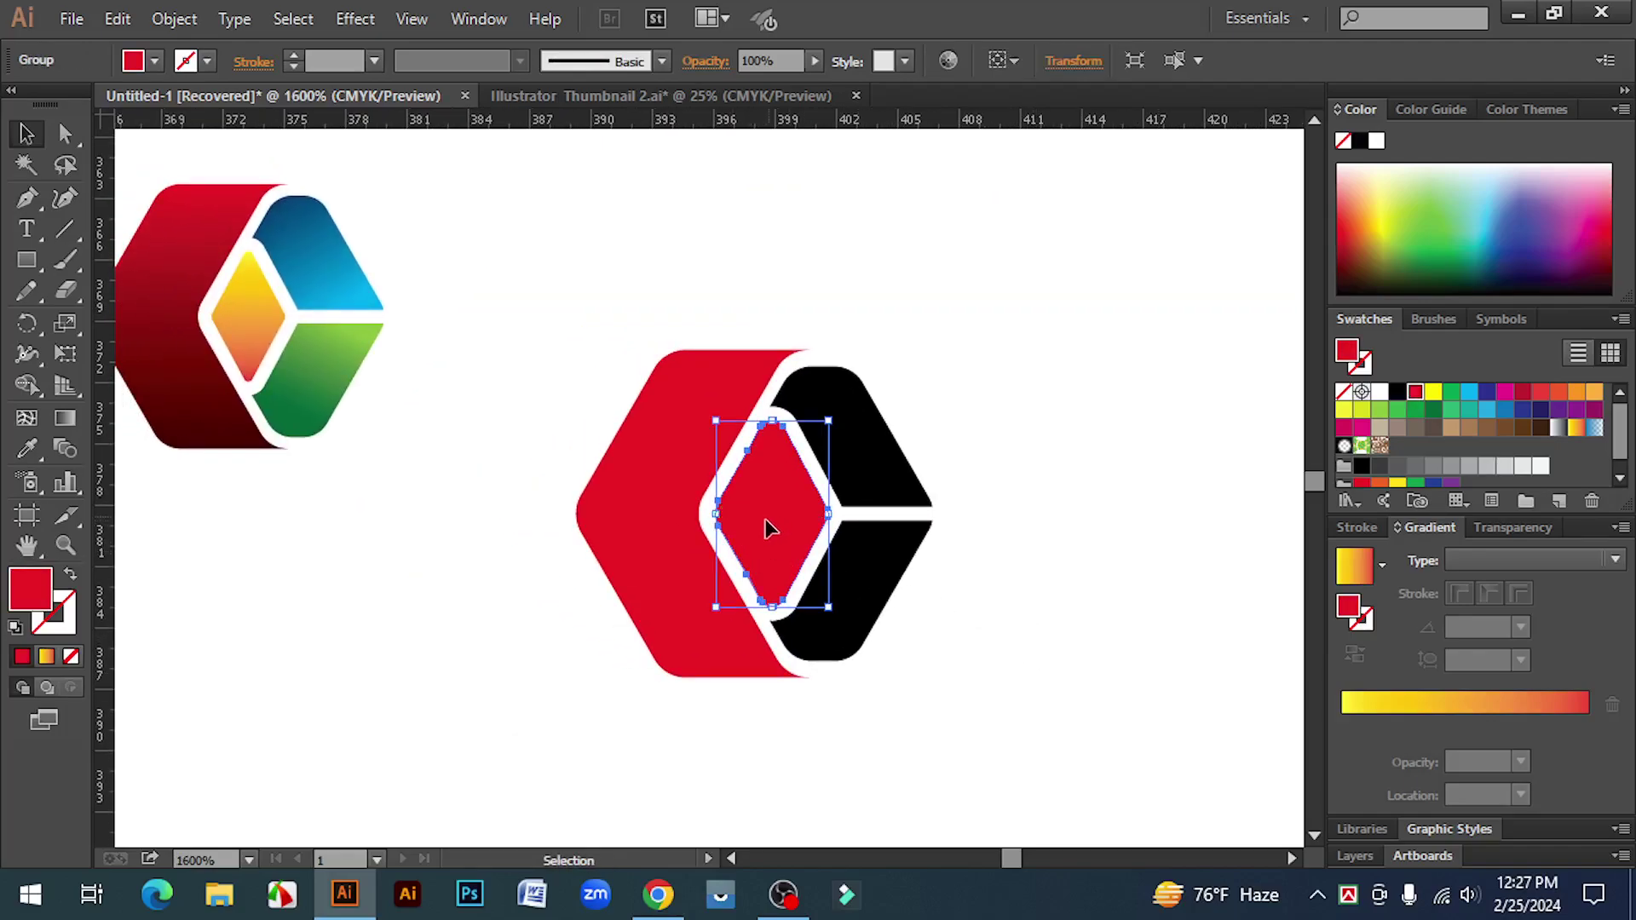
left_click(1459, 704)
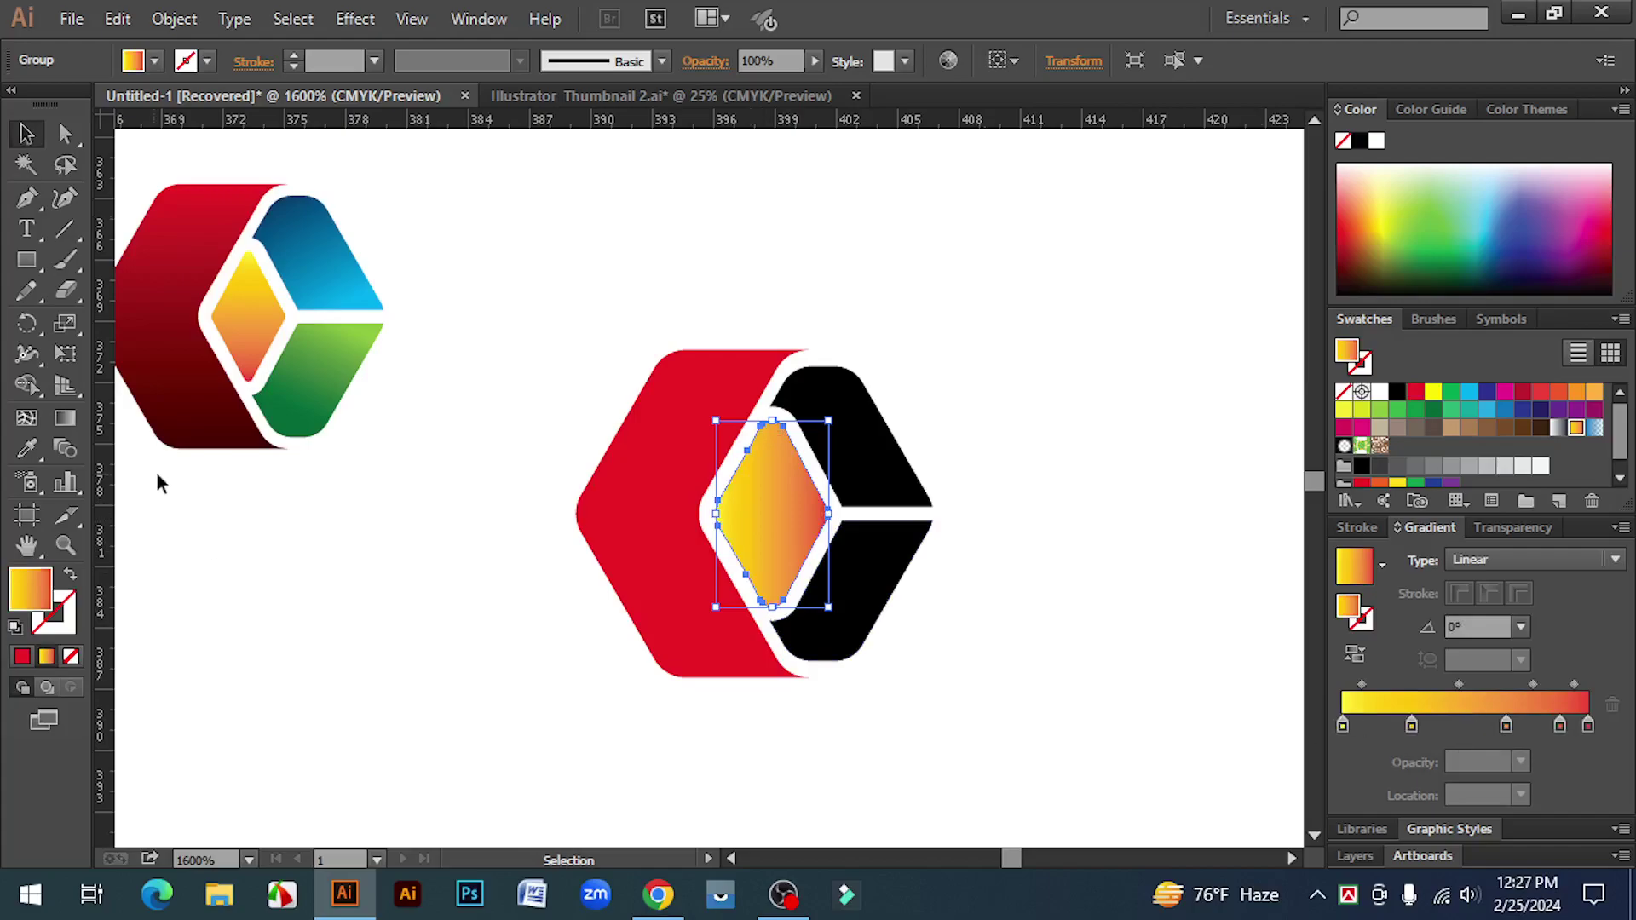
left_click(65, 421)
left_click_drag(773, 424, 773, 602)
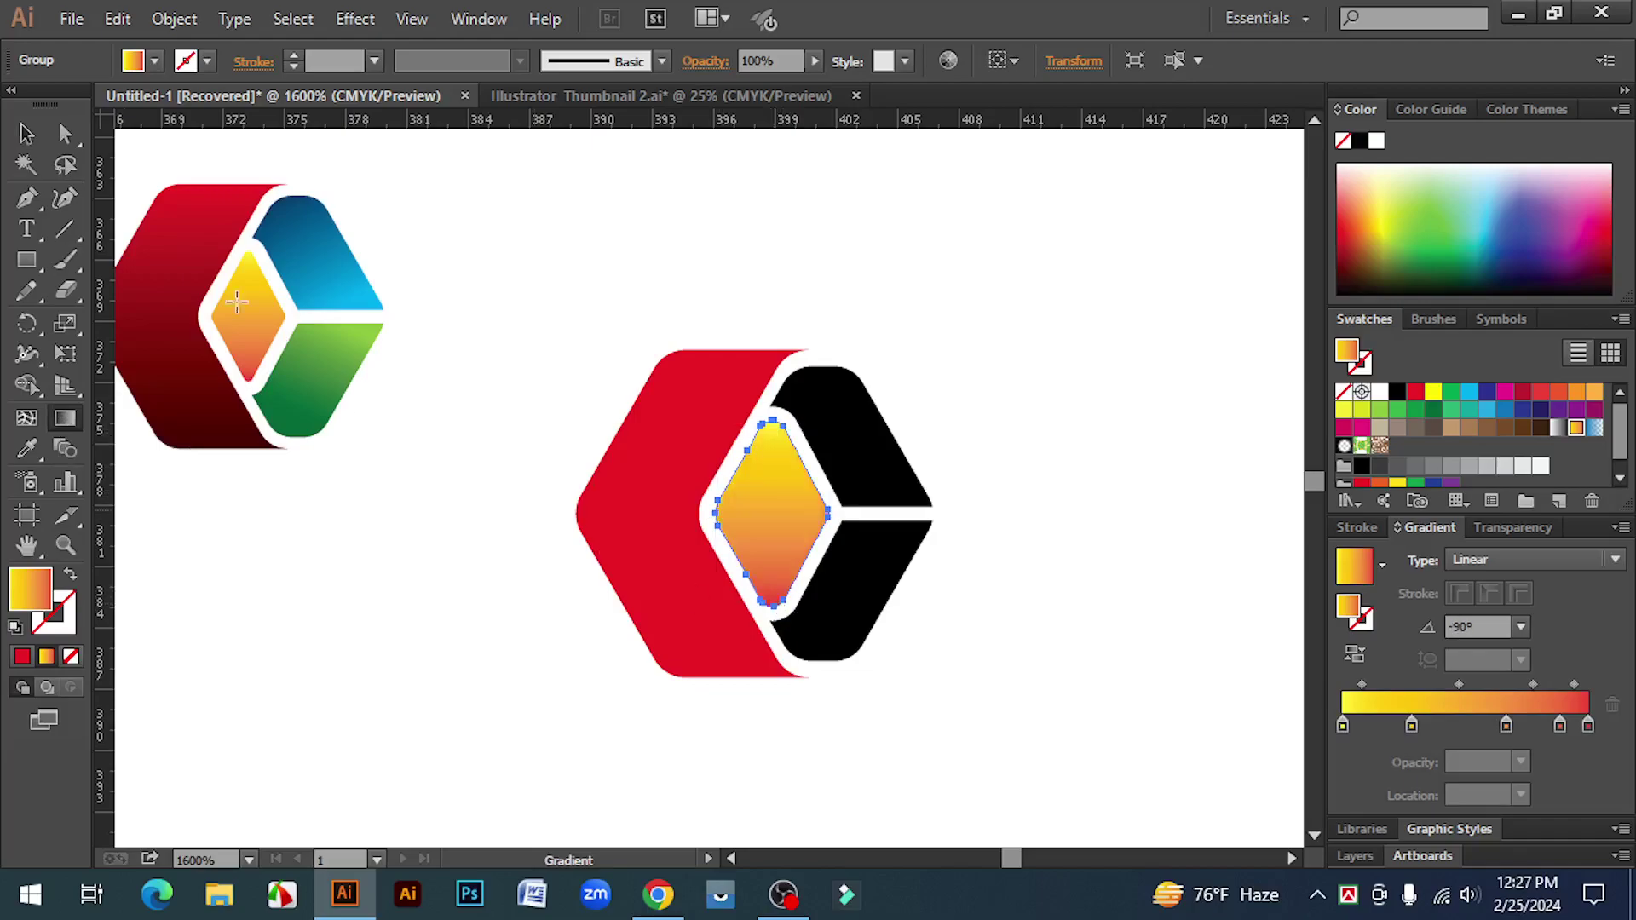
left_click(26, 133)
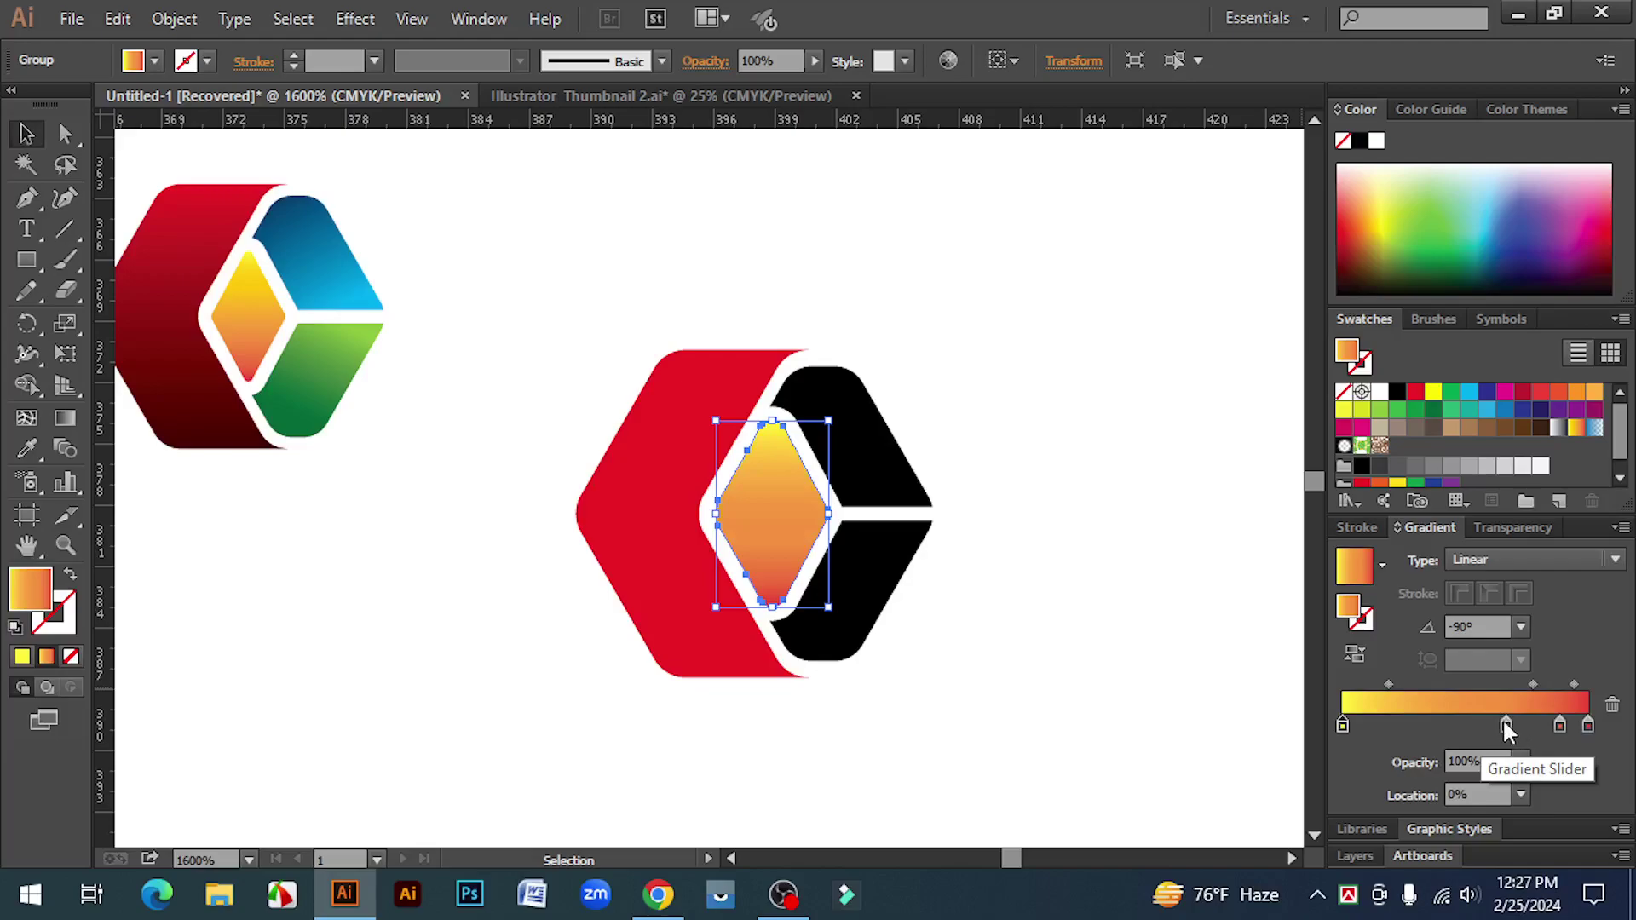
- Reduce the diamond gradient to yellow and red stops with its midpoint at 35.65%
left_click_drag(1505, 725, 1526, 783)
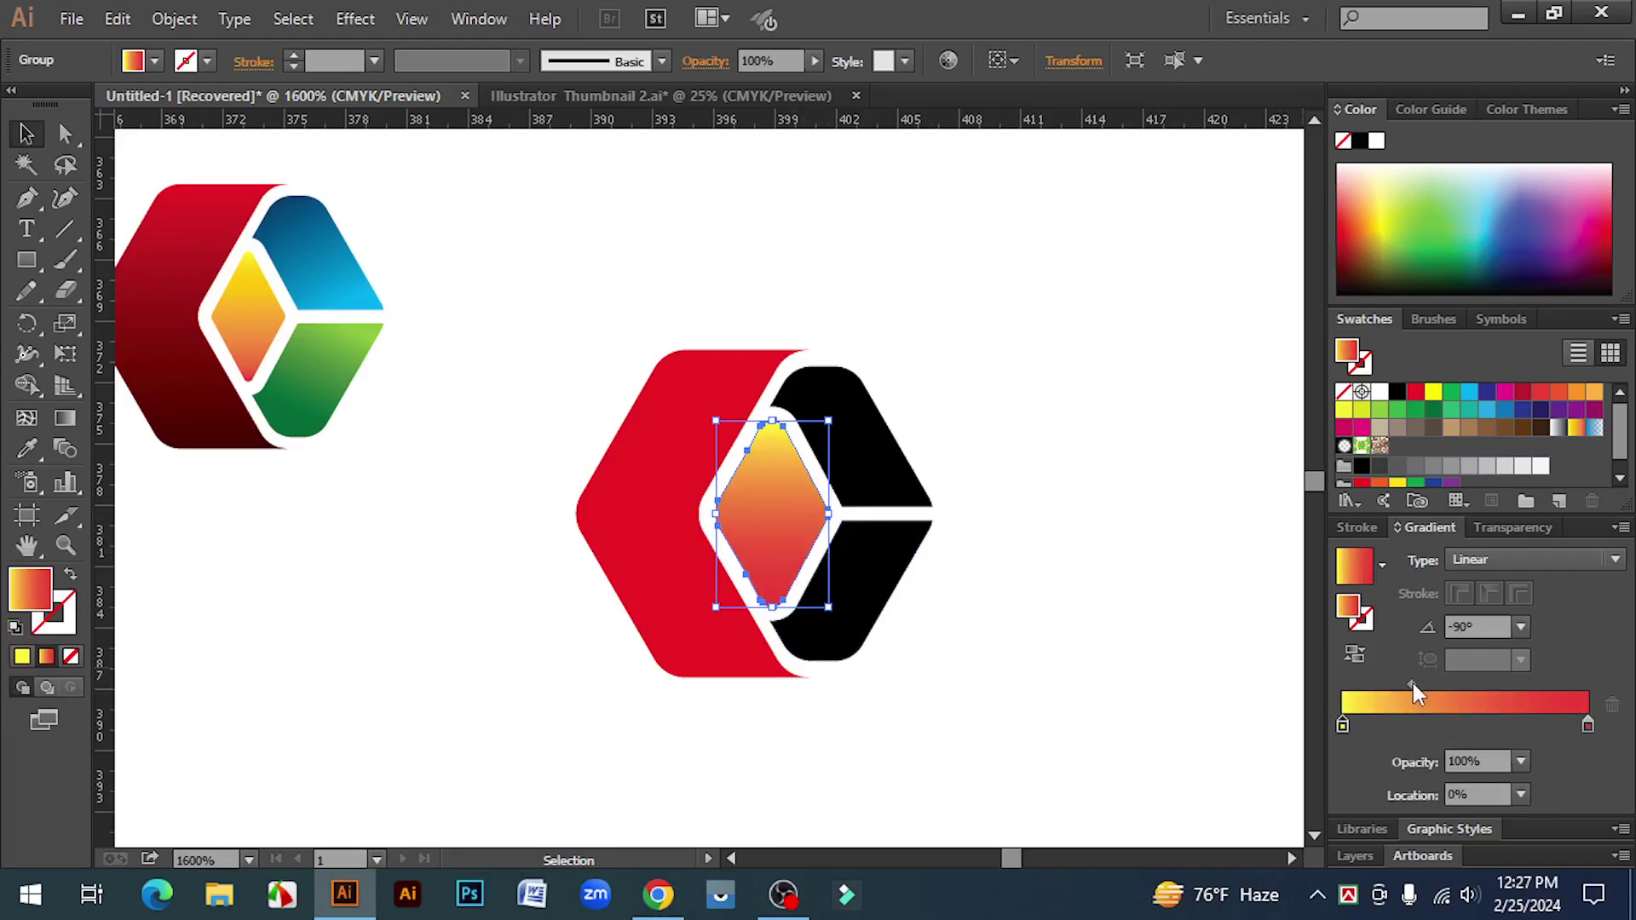
left_click_drag(1412, 684, 1431, 685)
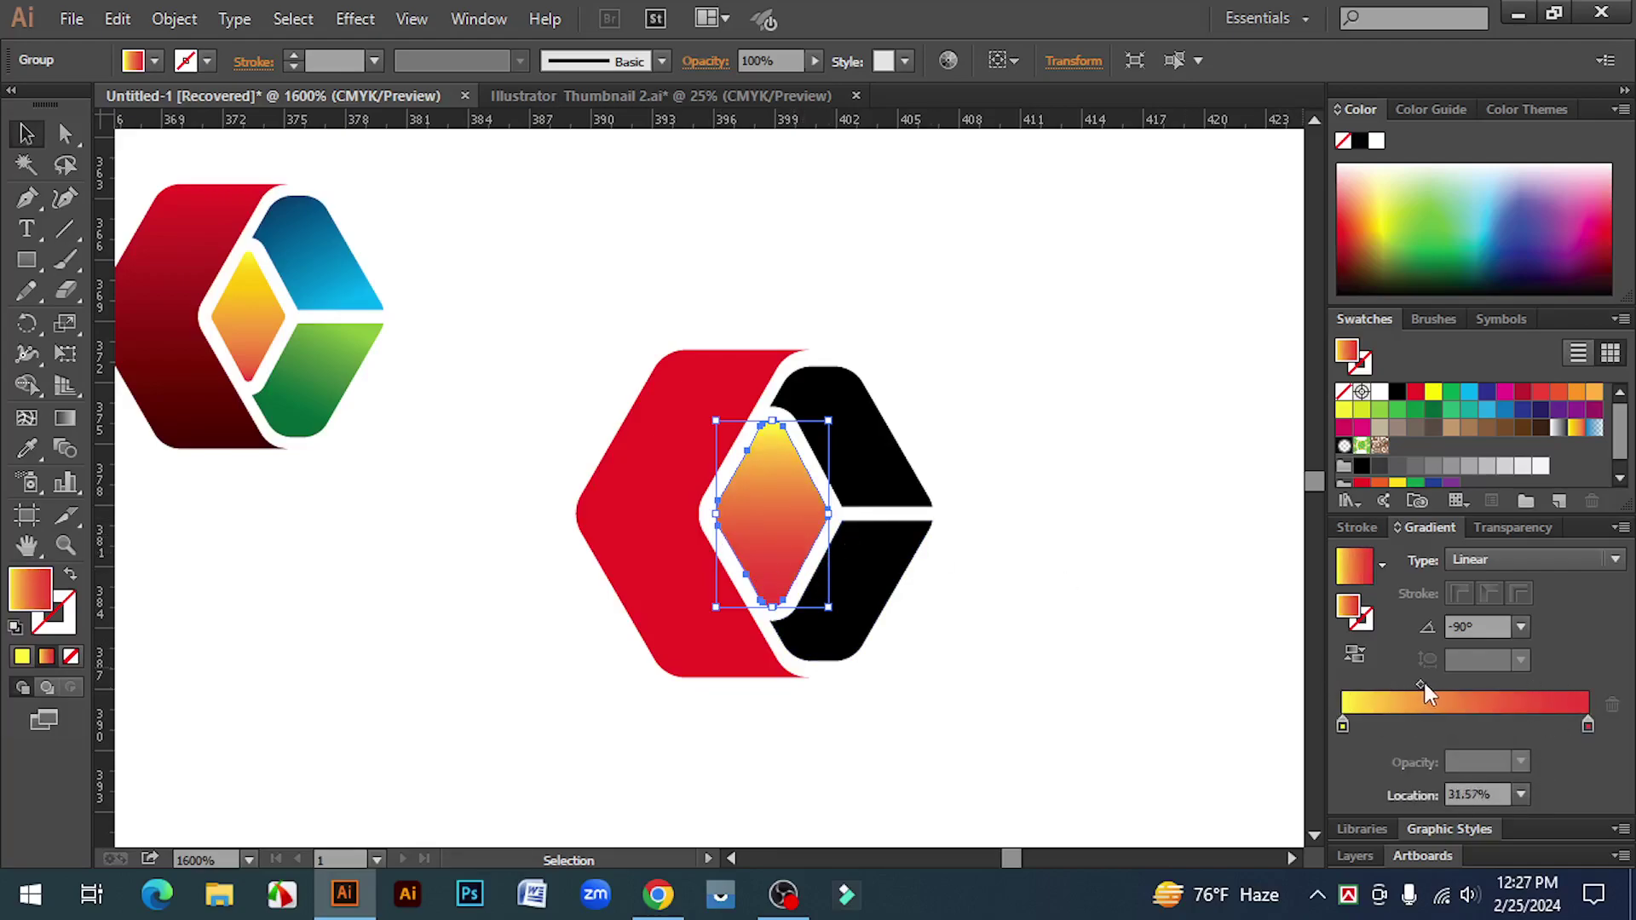
left_click(1111, 670)
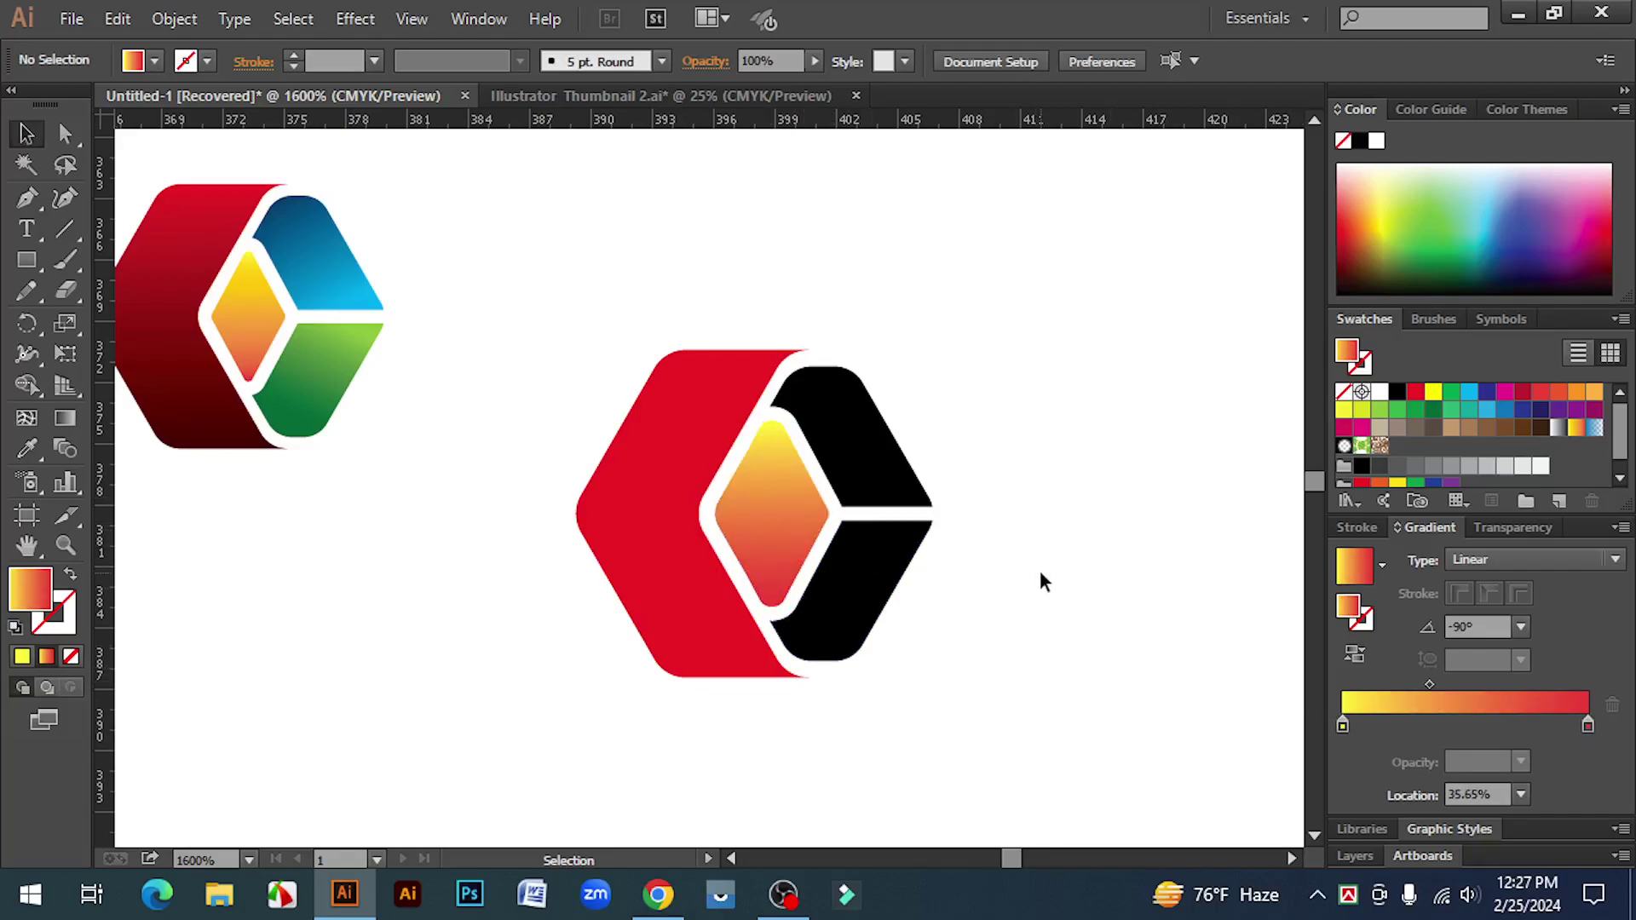
left_click(669, 460)
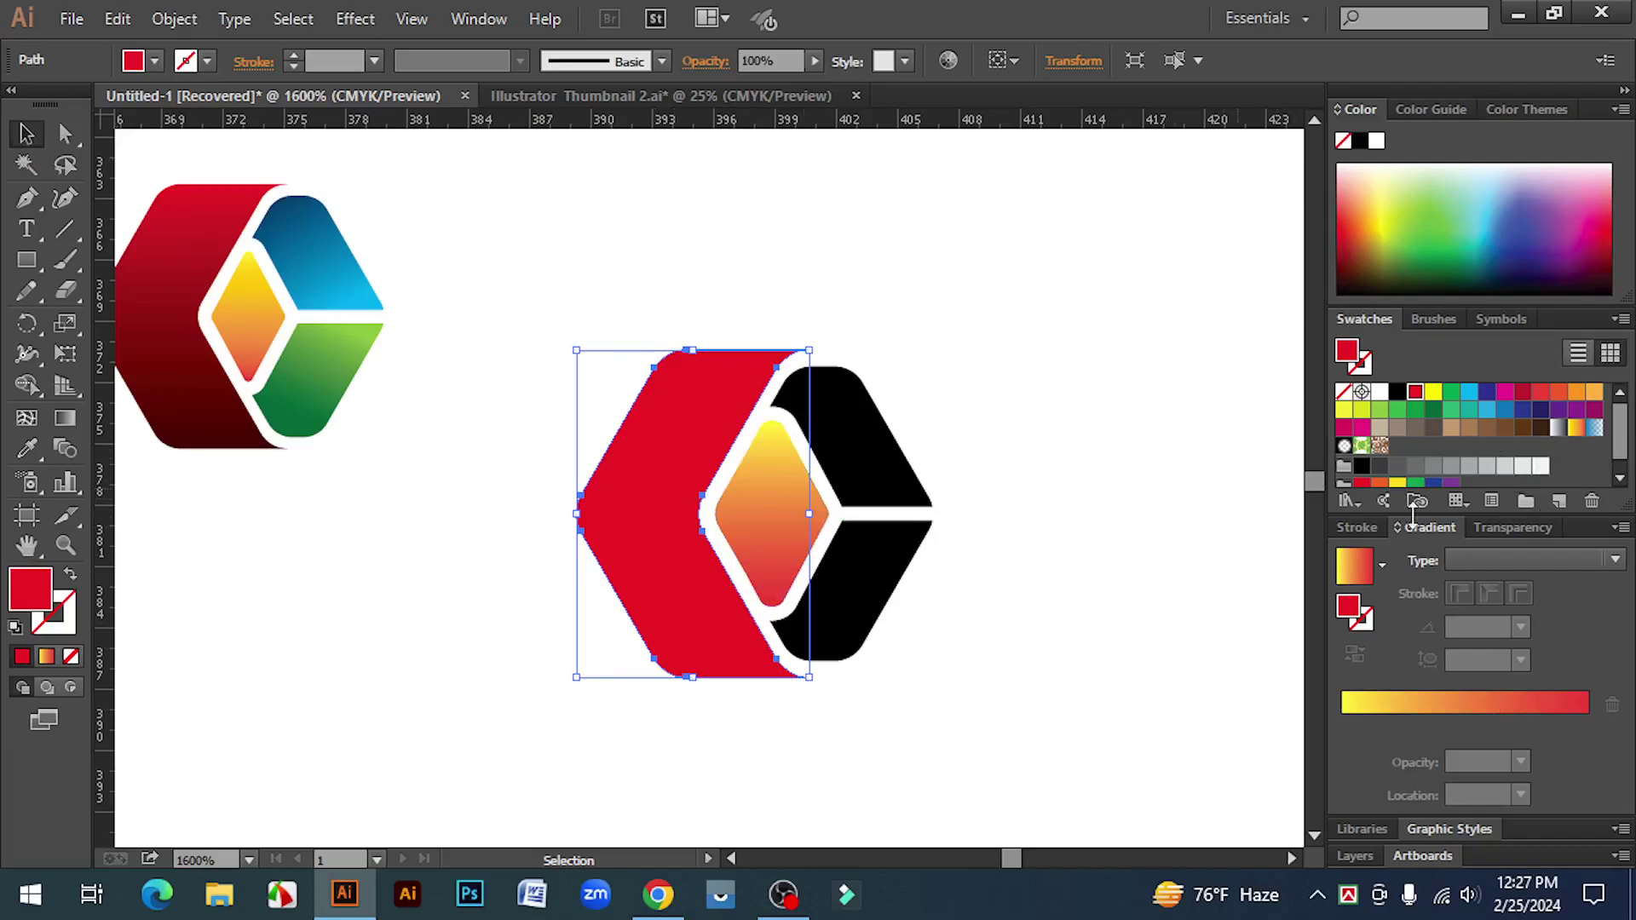
- Build a red-to-dark-red gradient on the side band, setting the right stop's K to 84
mouse_move(1414, 392)
left_mouse_down()
mouse_move(1366, 727)
mouse_move(1322, 845)
left_mouse_up()
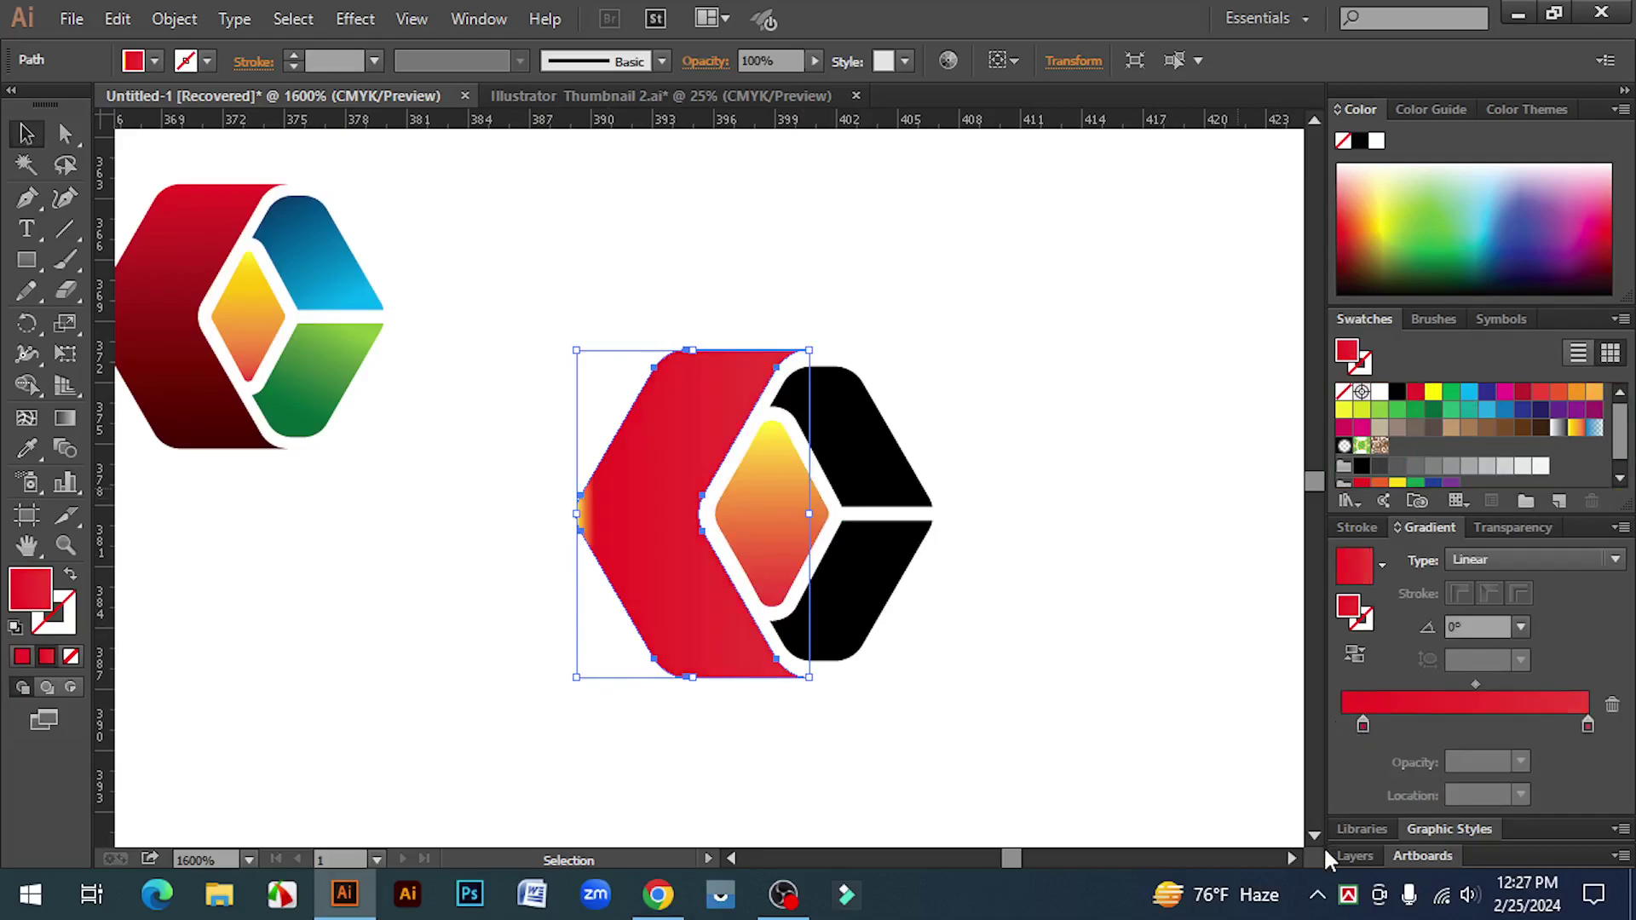
left_click_drag(1362, 725, 1326, 725)
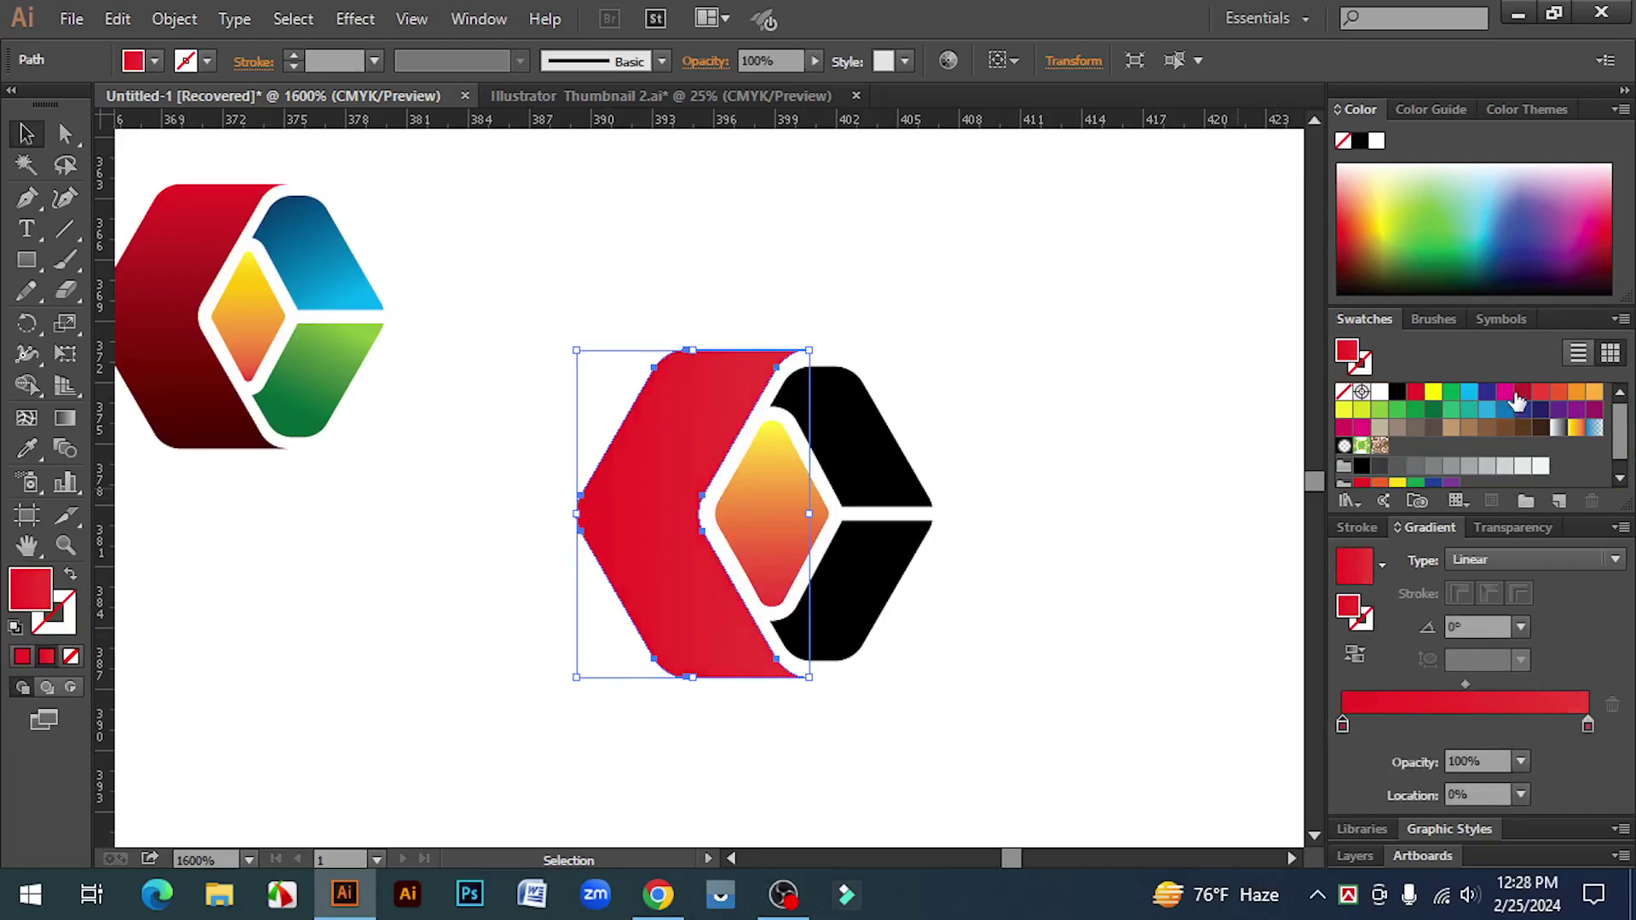
mouse_move(1523, 391)
left_mouse_down()
mouse_move(1560, 709)
mouse_move(1593, 818)
left_mouse_up()
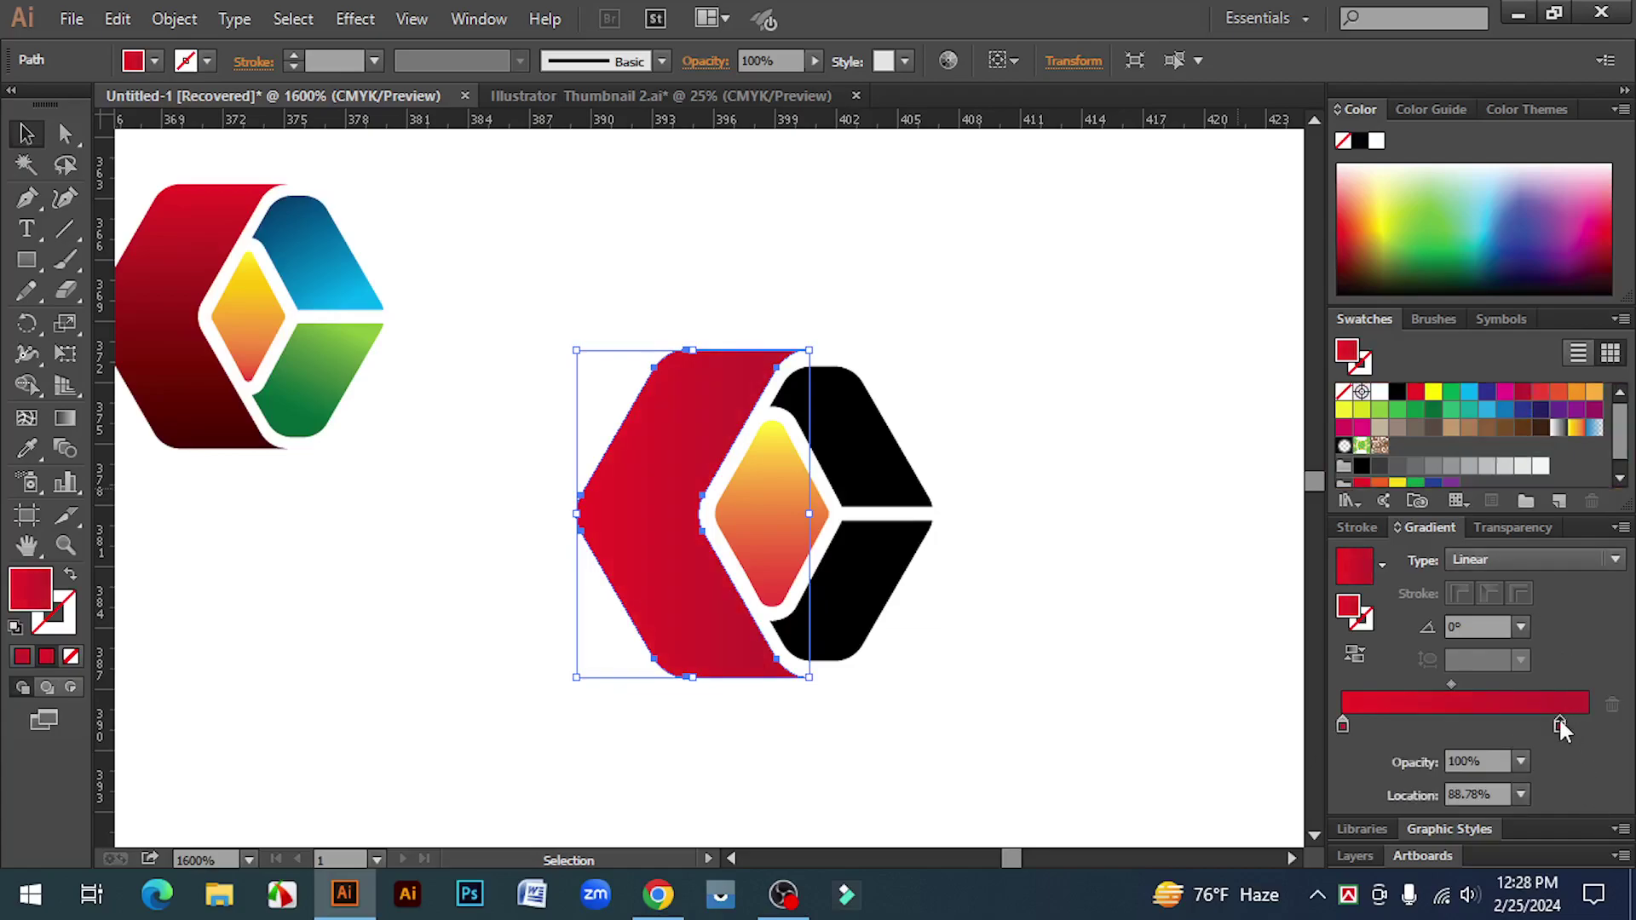
left_click_drag(1561, 726, 1587, 726)
double_click(1589, 726)
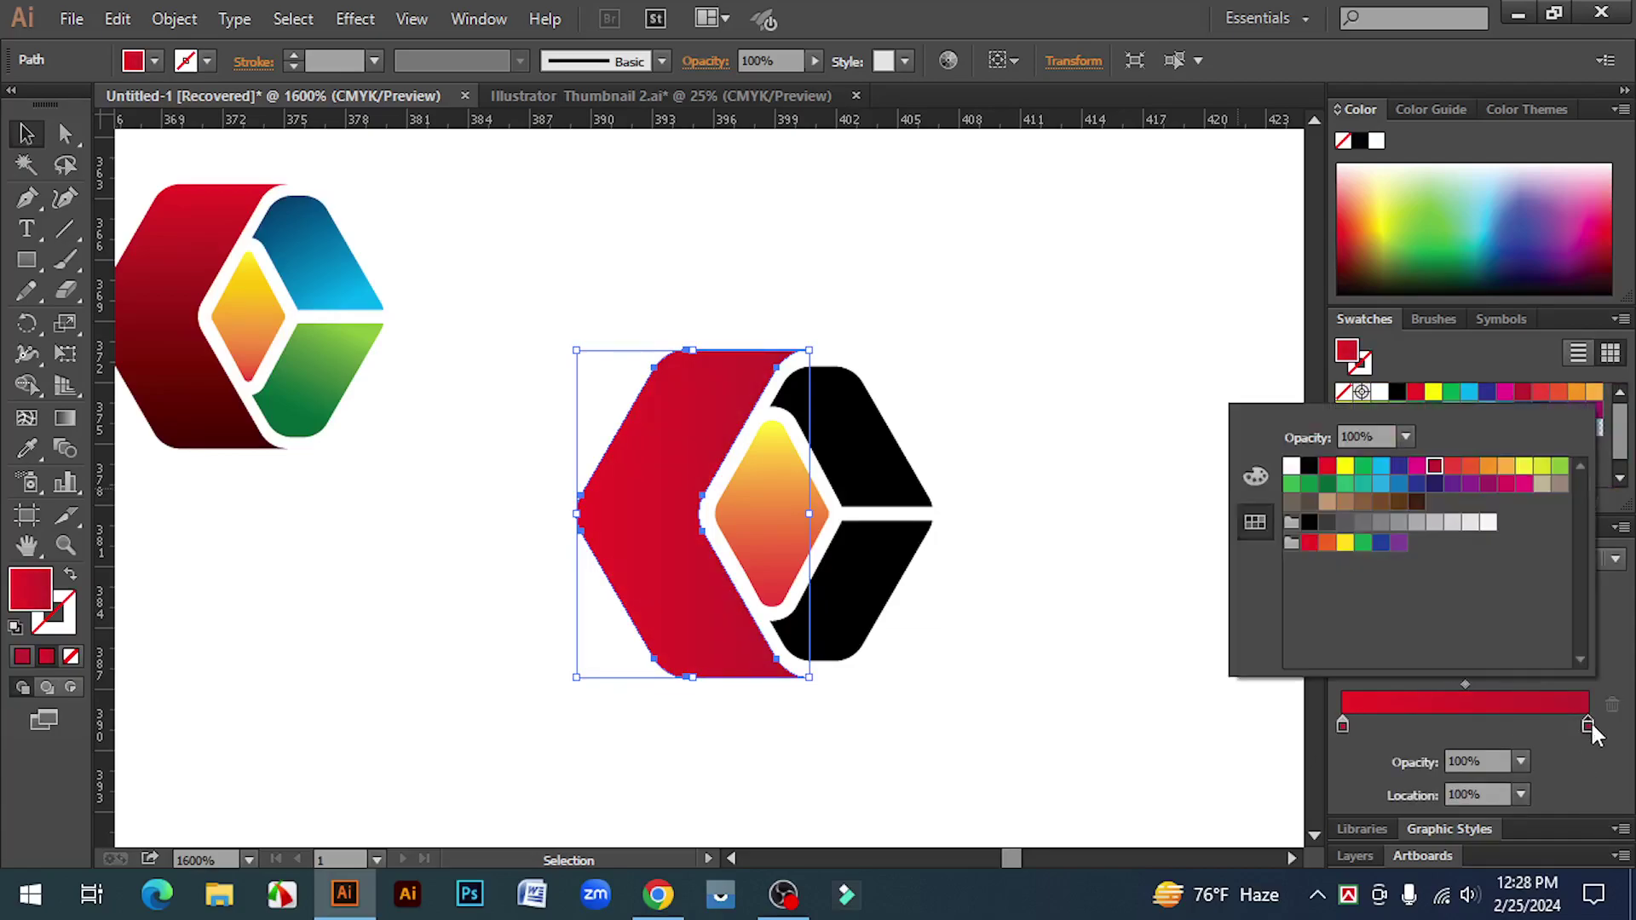
left_click(1258, 477)
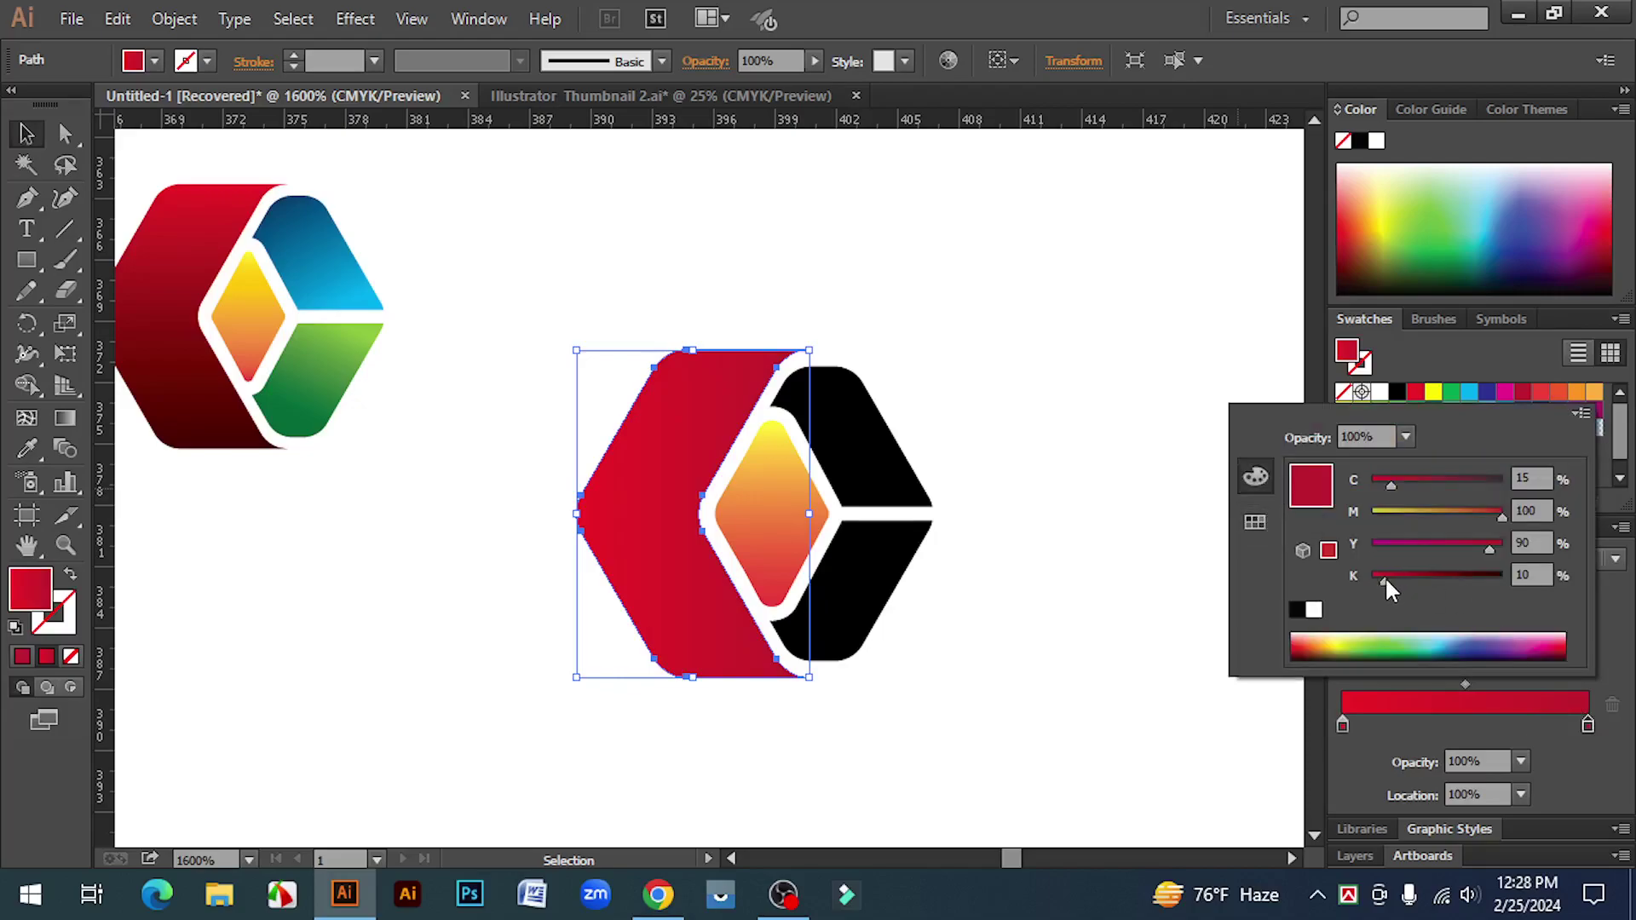
left_click_drag(1385, 581, 1483, 588)
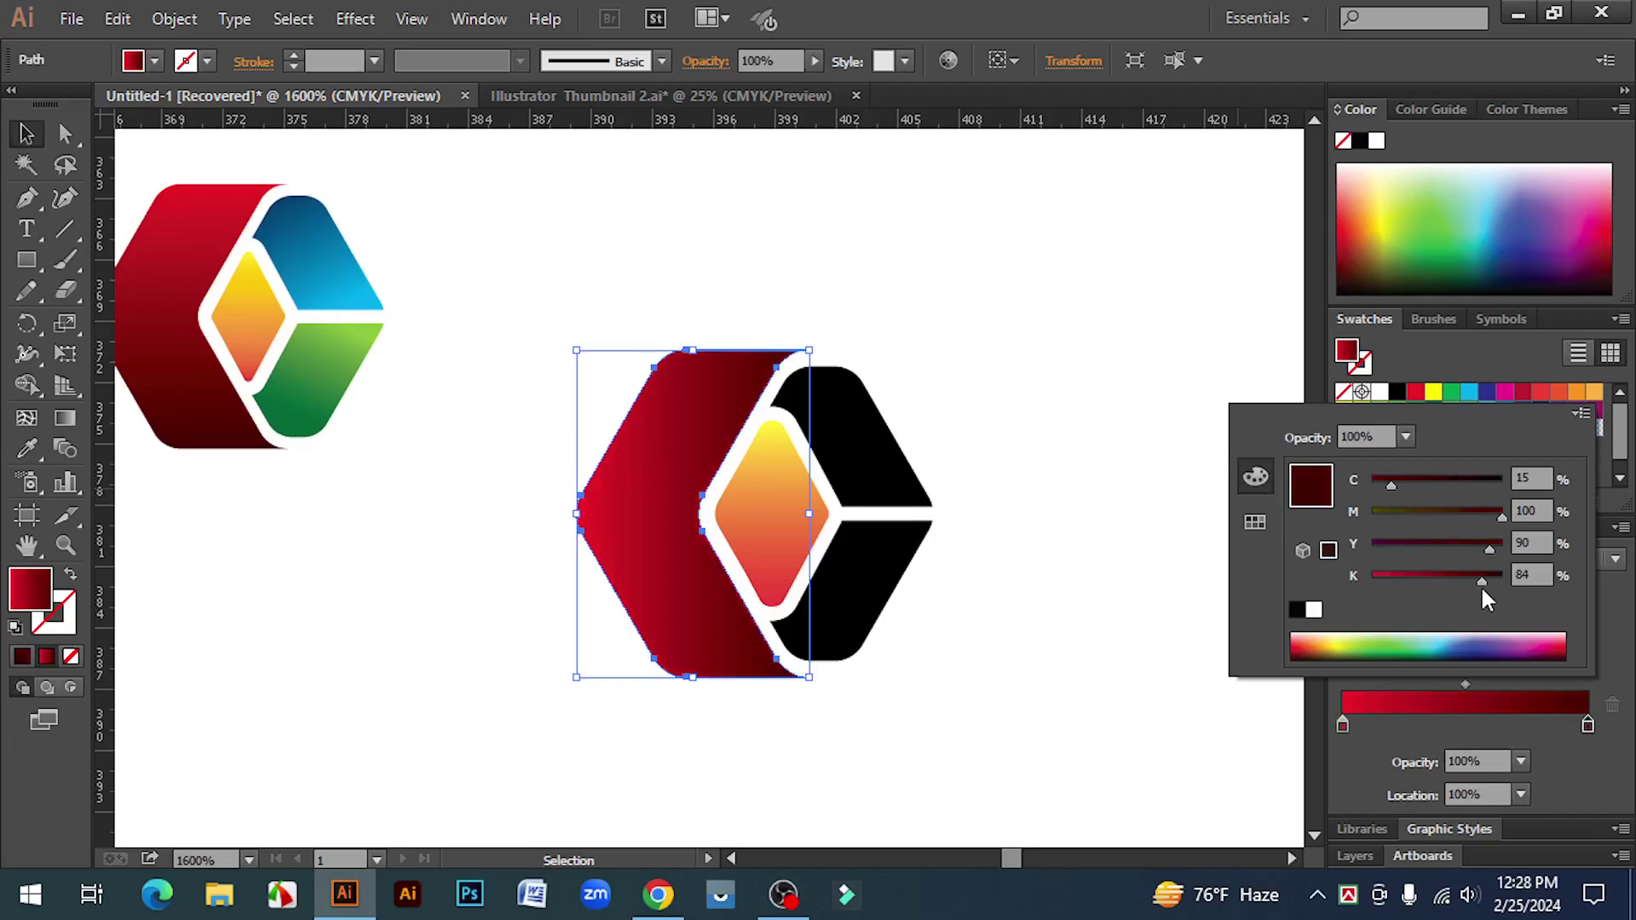
key("Escape")
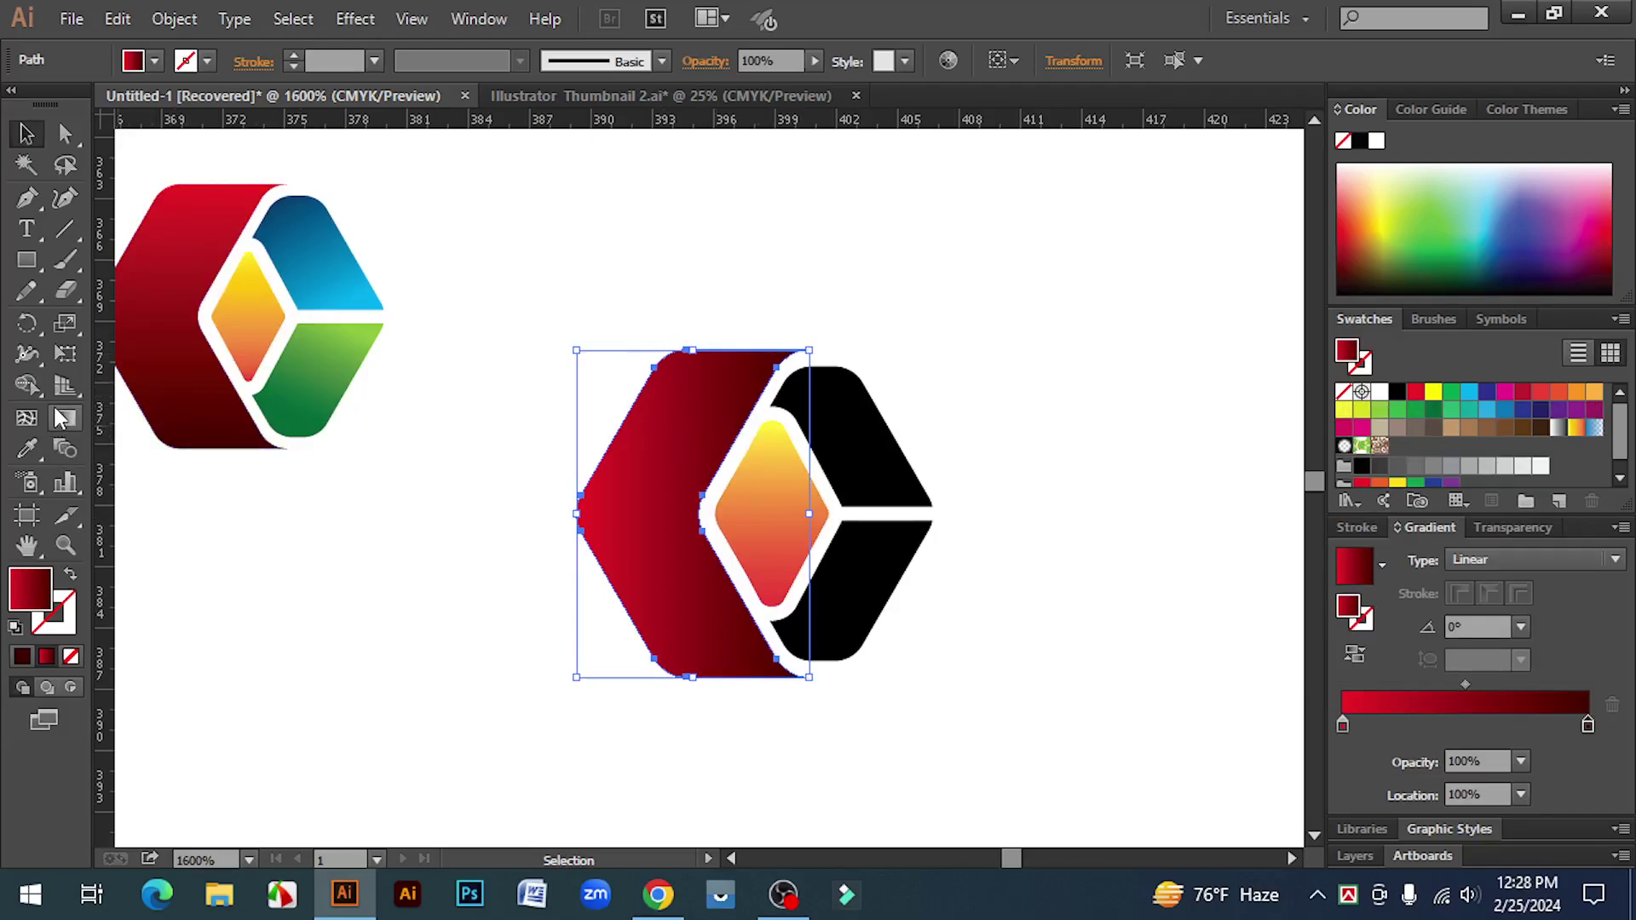
- Run the side band's gradient vertically from top to bottom at -91.8°
left_click(61, 418)
left_click_drag(695, 348, 686, 679)
left_click(25, 134)
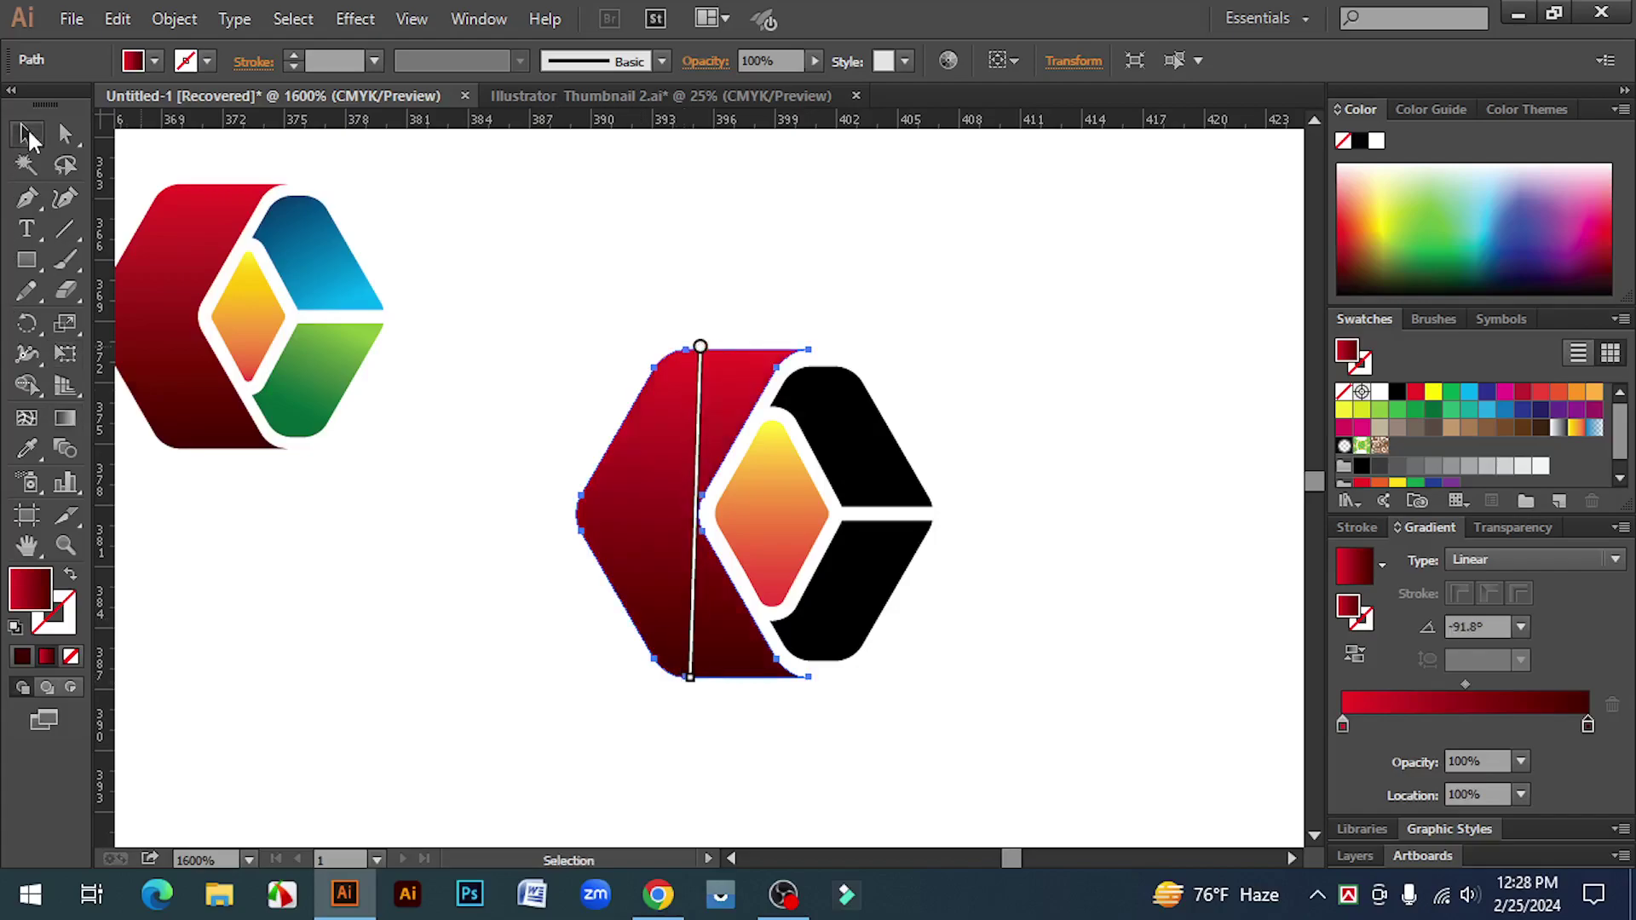
left_click(822, 277)
left_click(713, 402)
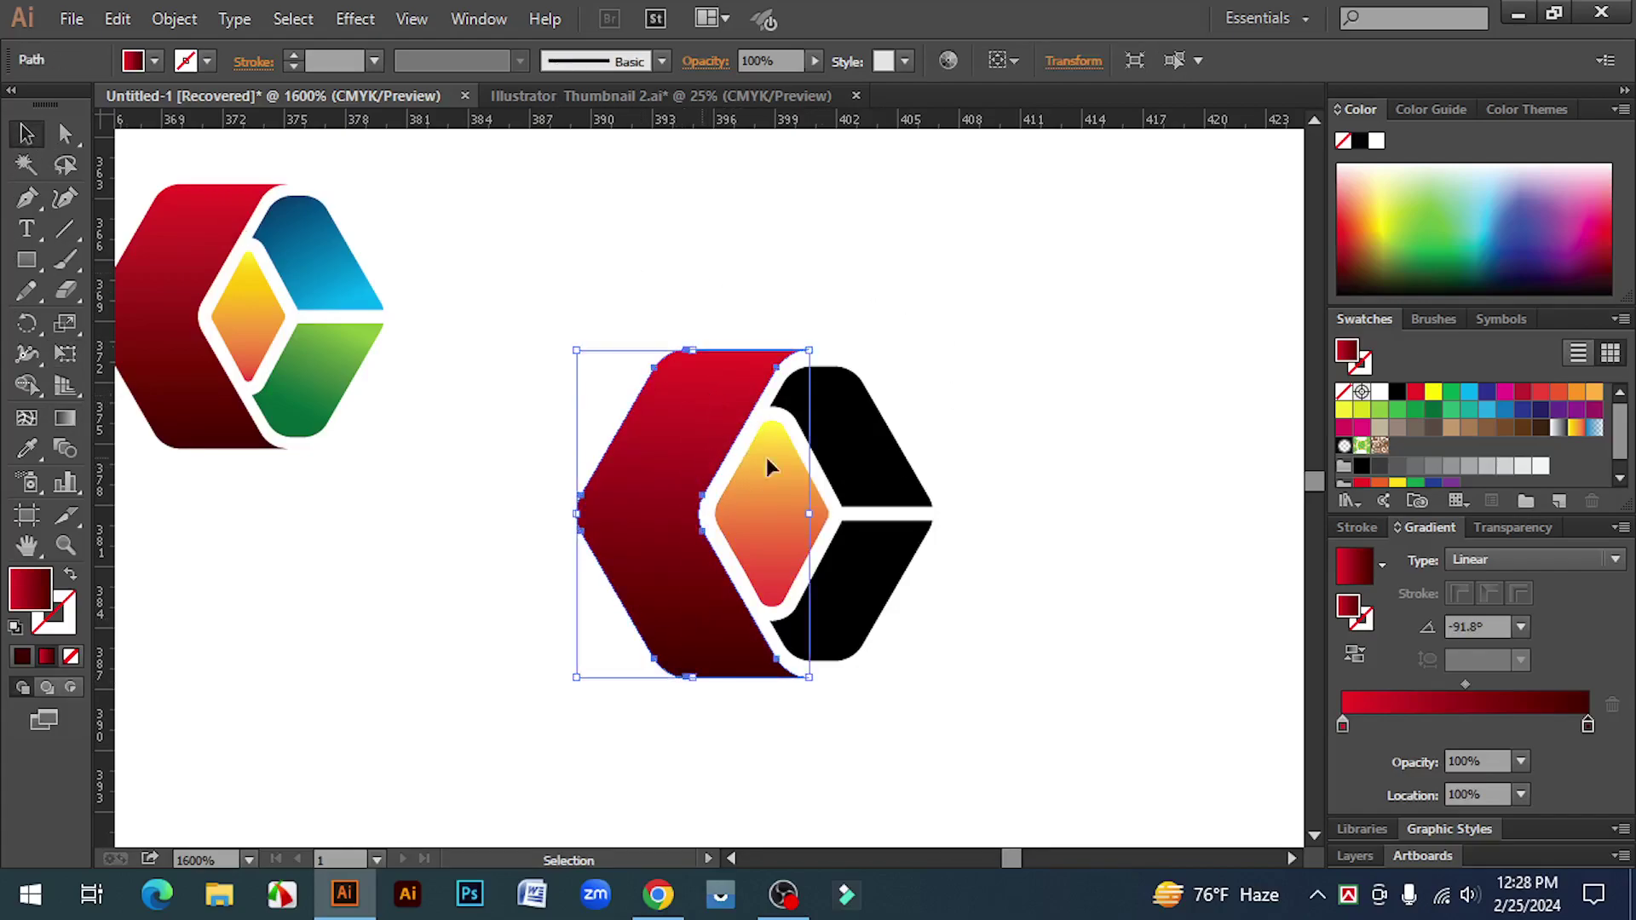
- Apply a gradient to the upper black facet with both stops set to blue
left_click(1106, 626)
left_click(853, 448)
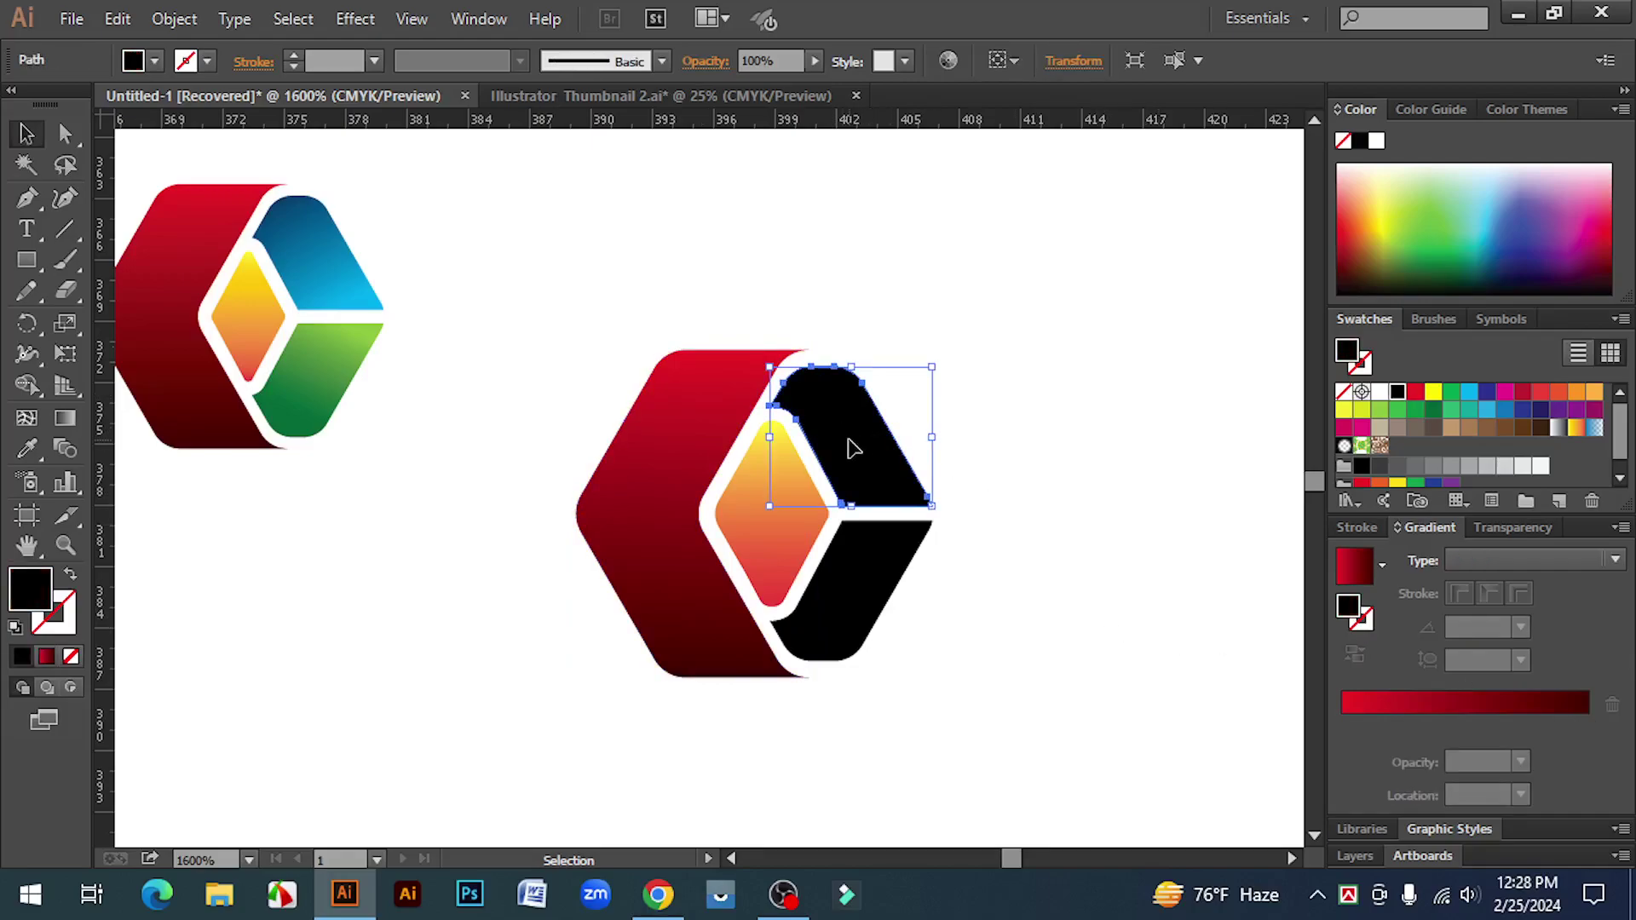
left_click(1363, 707)
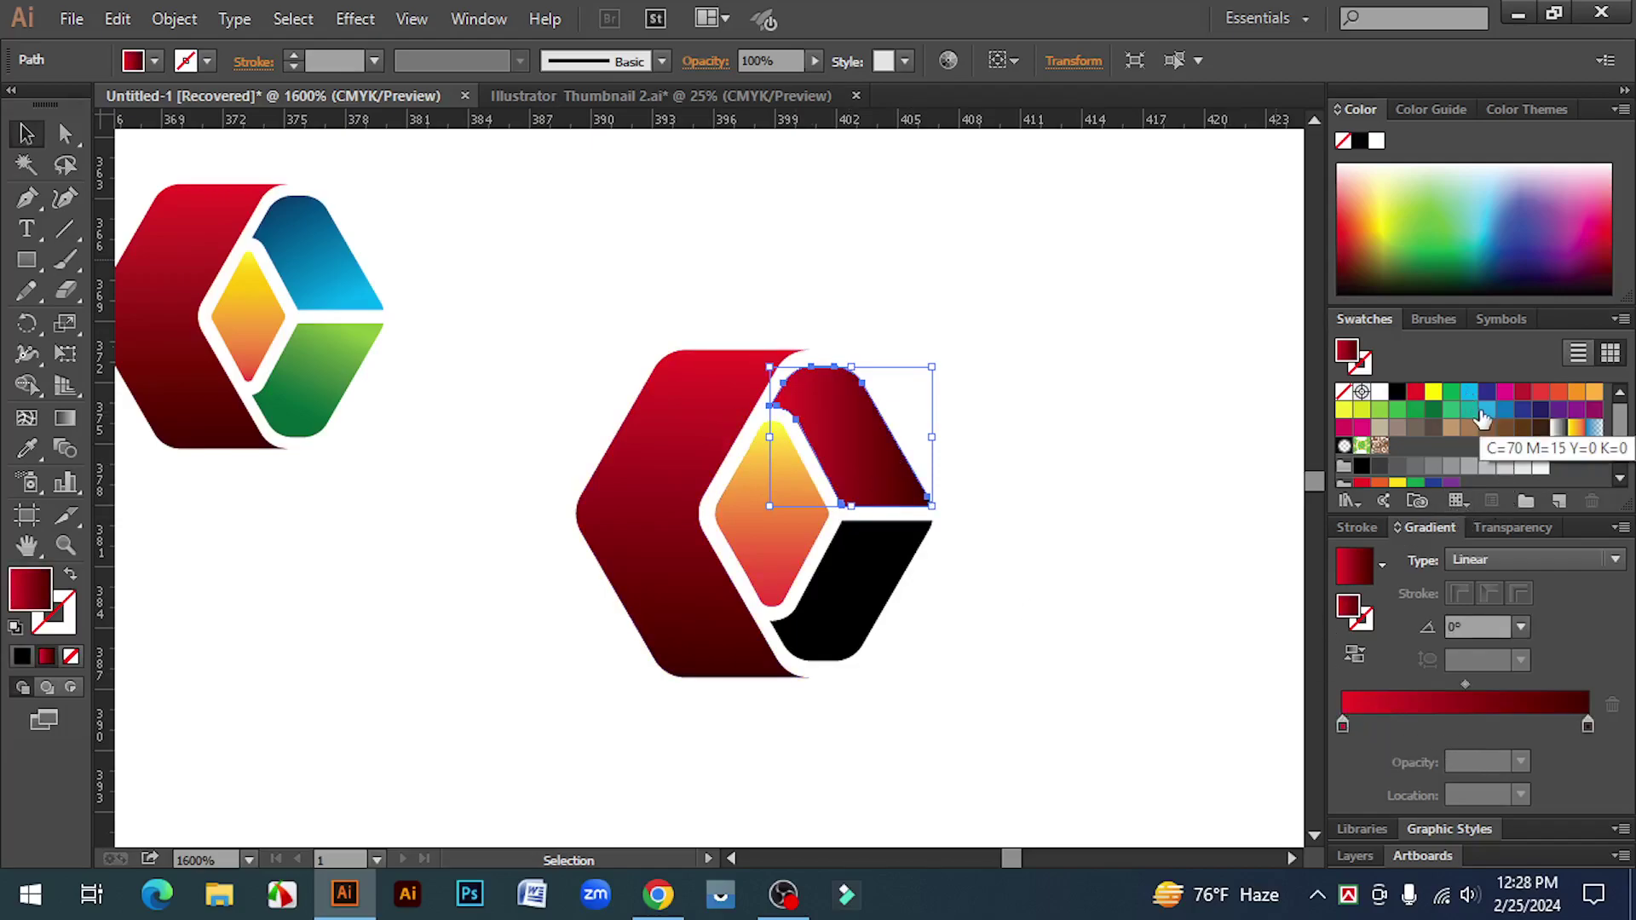
scroll(1483, 422, "down", 1)
left_click_drag(1370, 692, 1343, 722)
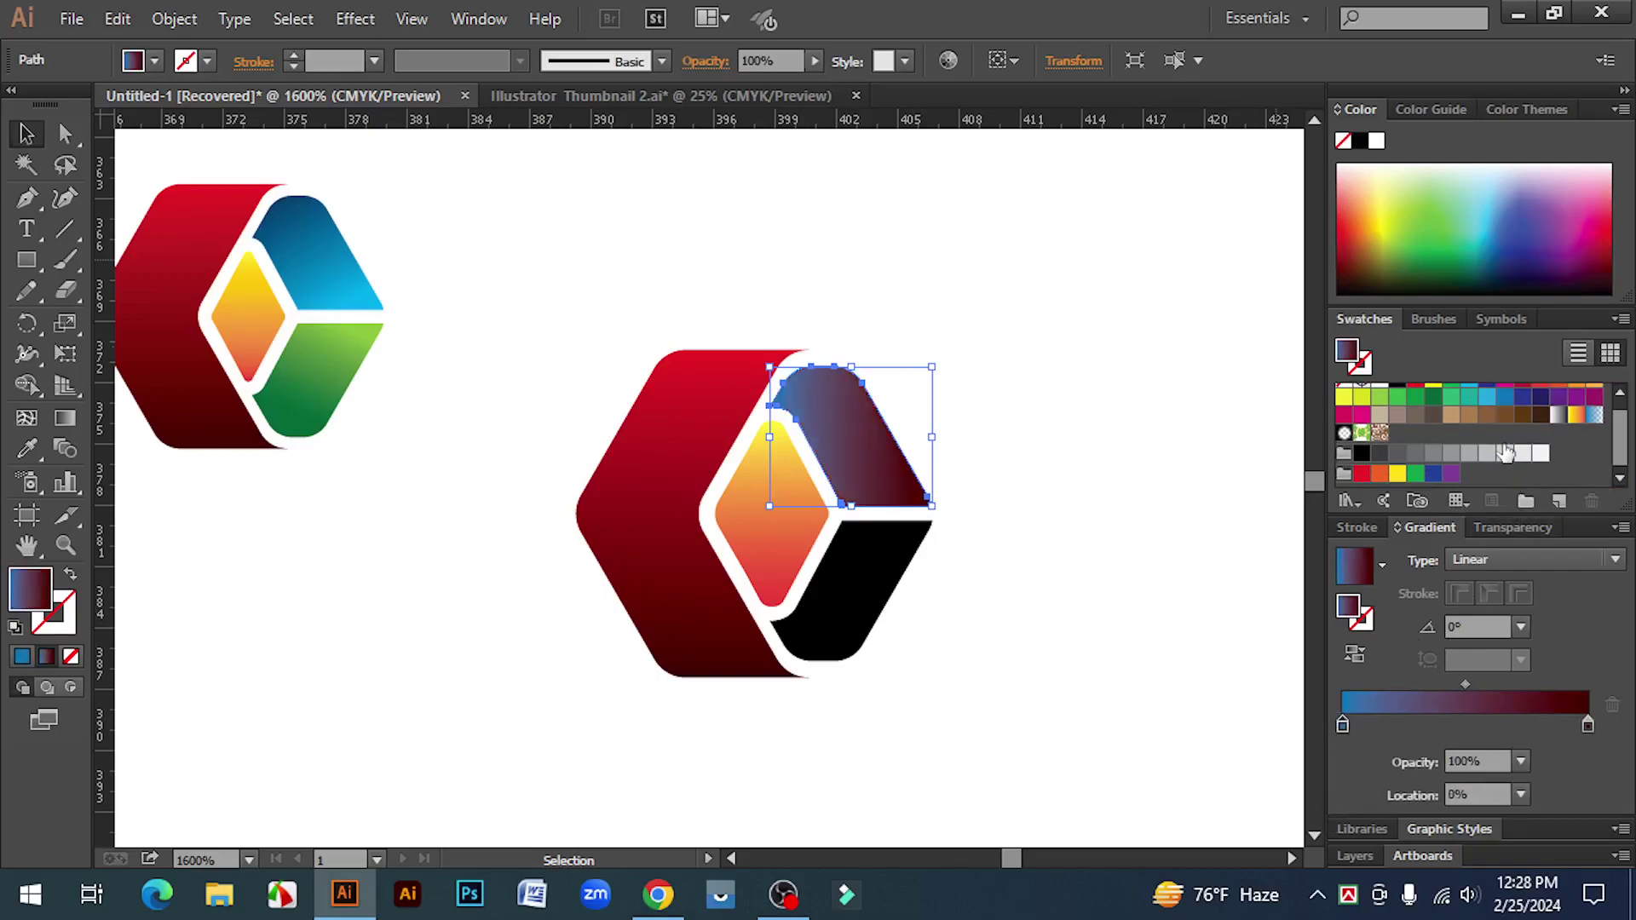
mouse_move(1343, 725)
left_mouse_down()
mouse_move(1499, 535)
mouse_move(1588, 725)
mouse_move(1543, 726)
mouse_move(1594, 726)
left_mouse_up()
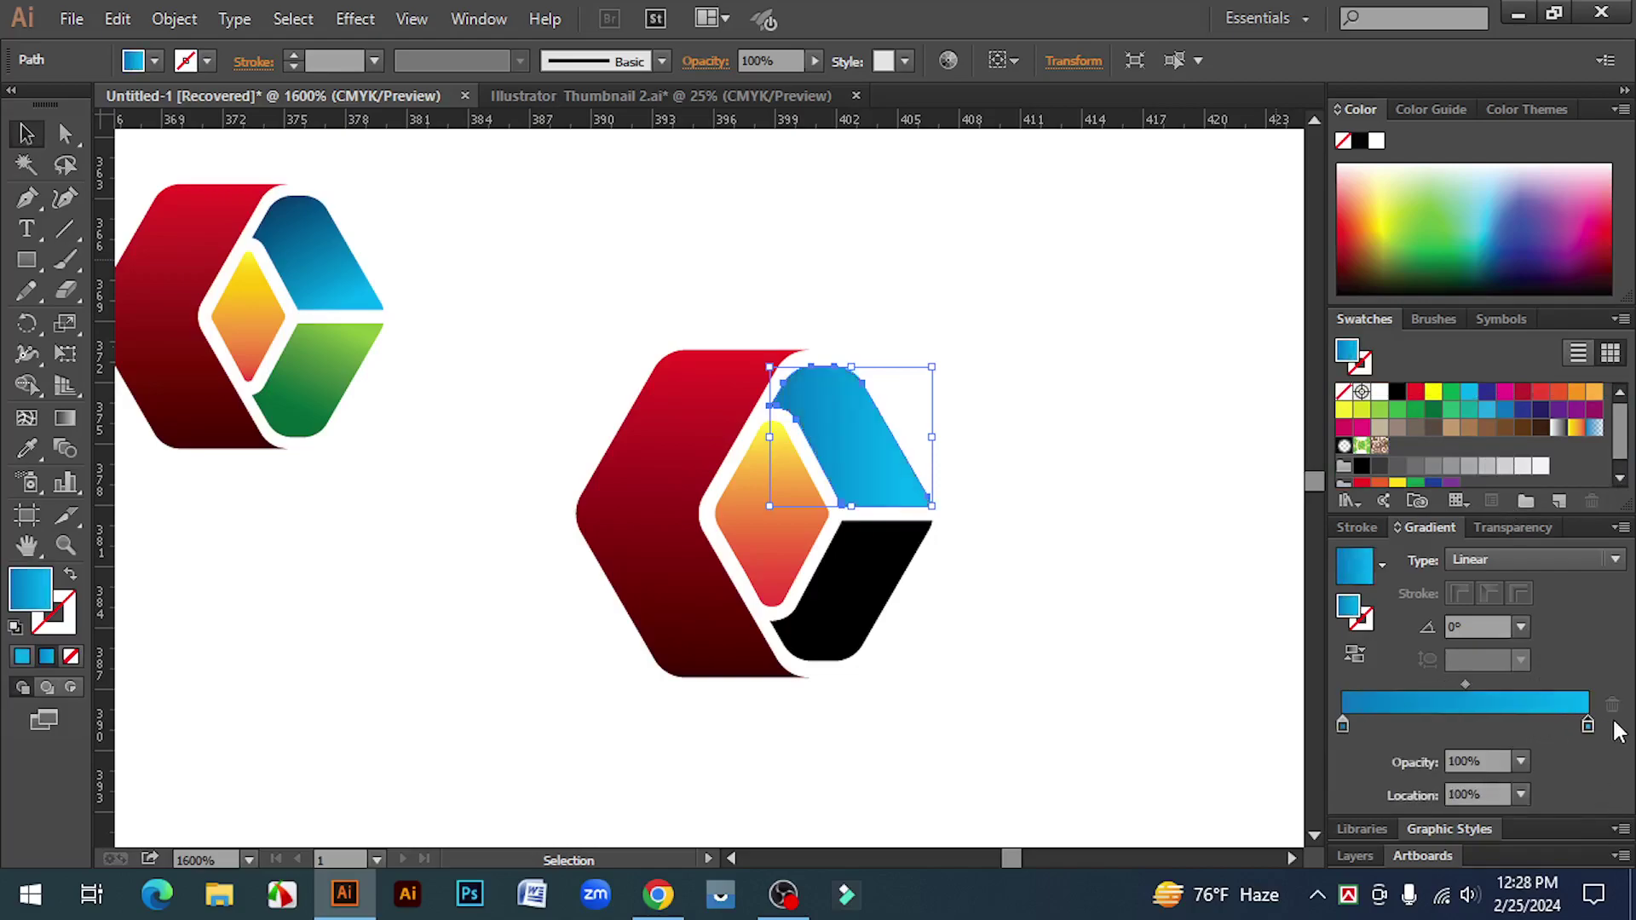
- Darken the left blue stop to K 83 for a navy-to-bright-blue gradient
double_click(1342, 725)
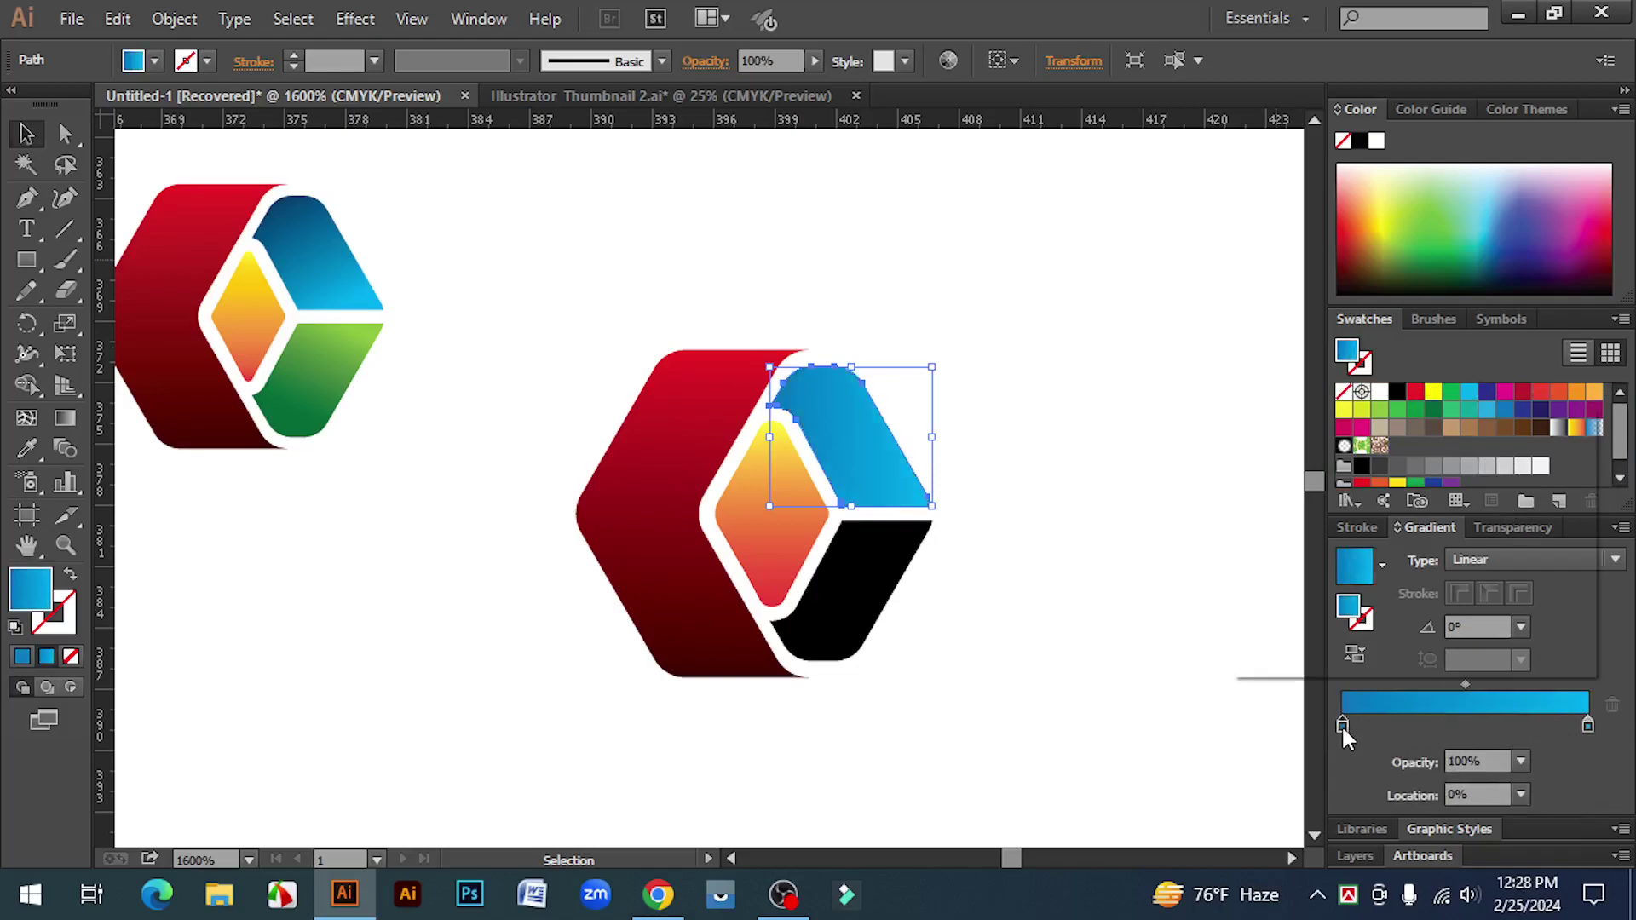
left_click_drag(1372, 579, 1480, 581)
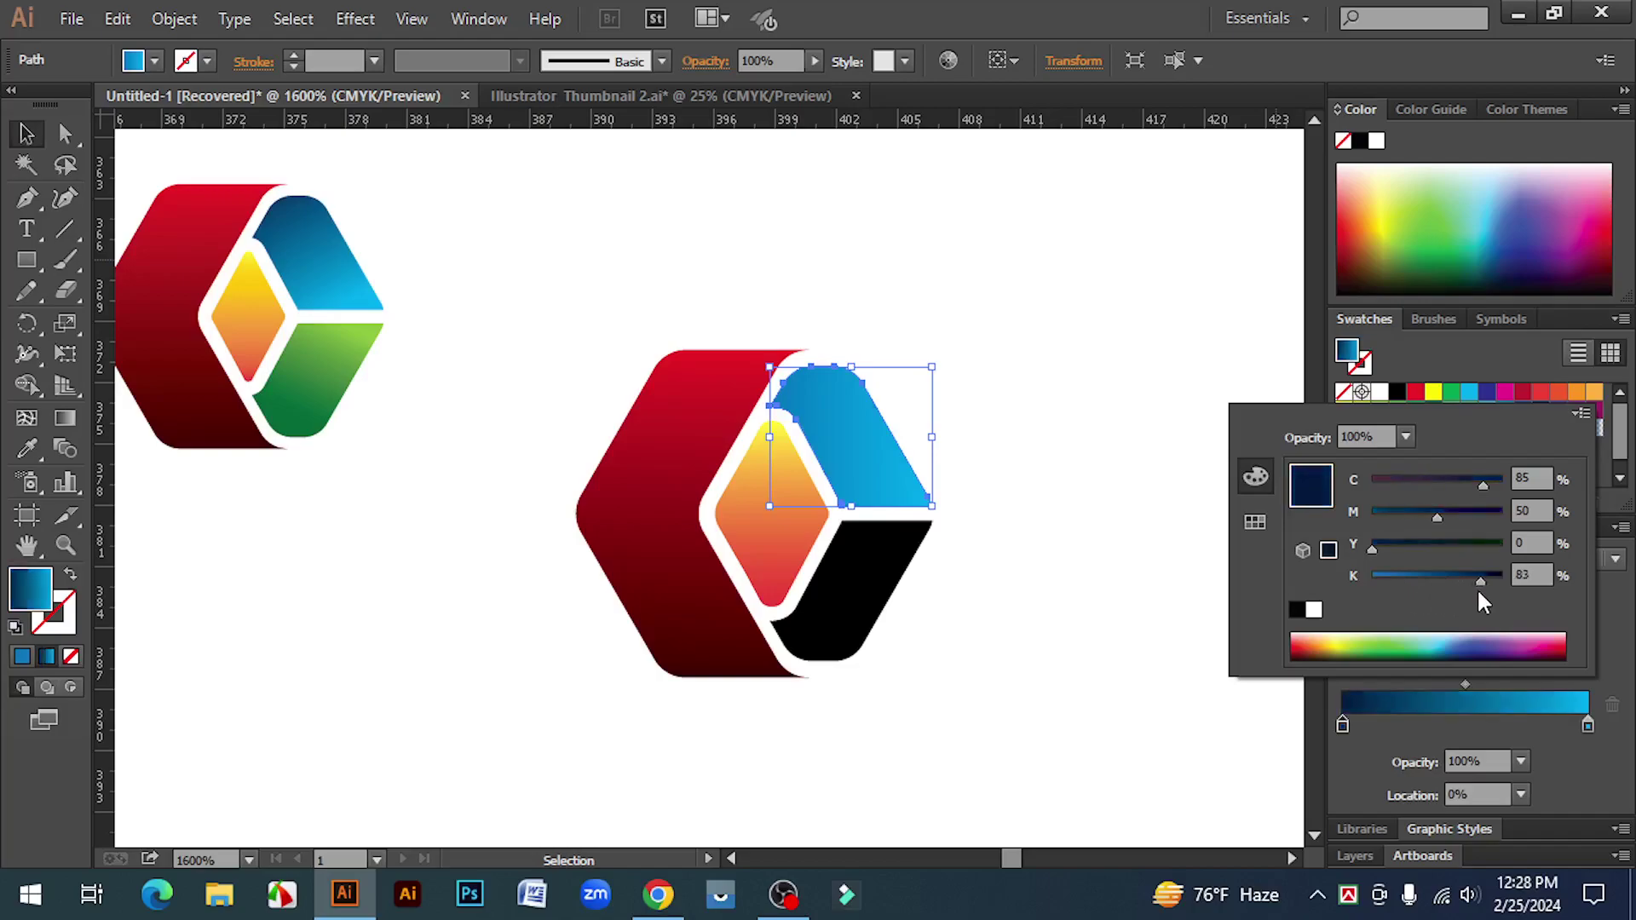
left_click(1047, 549)
left_click(1084, 563)
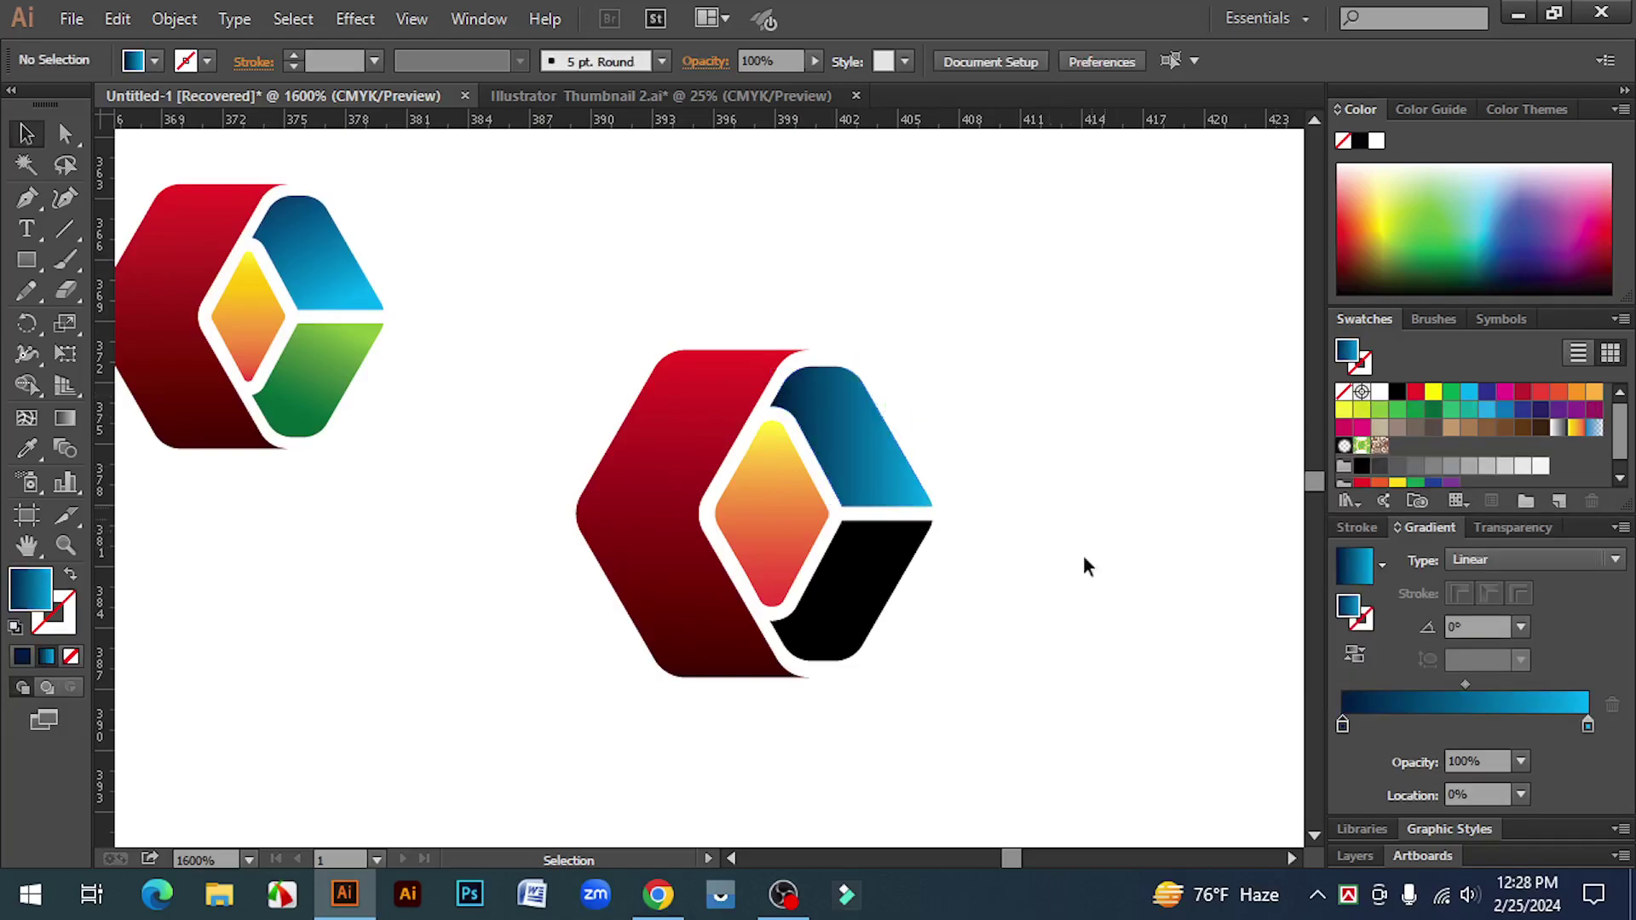
left_click(869, 585)
- Copy the blue gradient onto the lower facet and make its left stop green
left_click(27, 449)
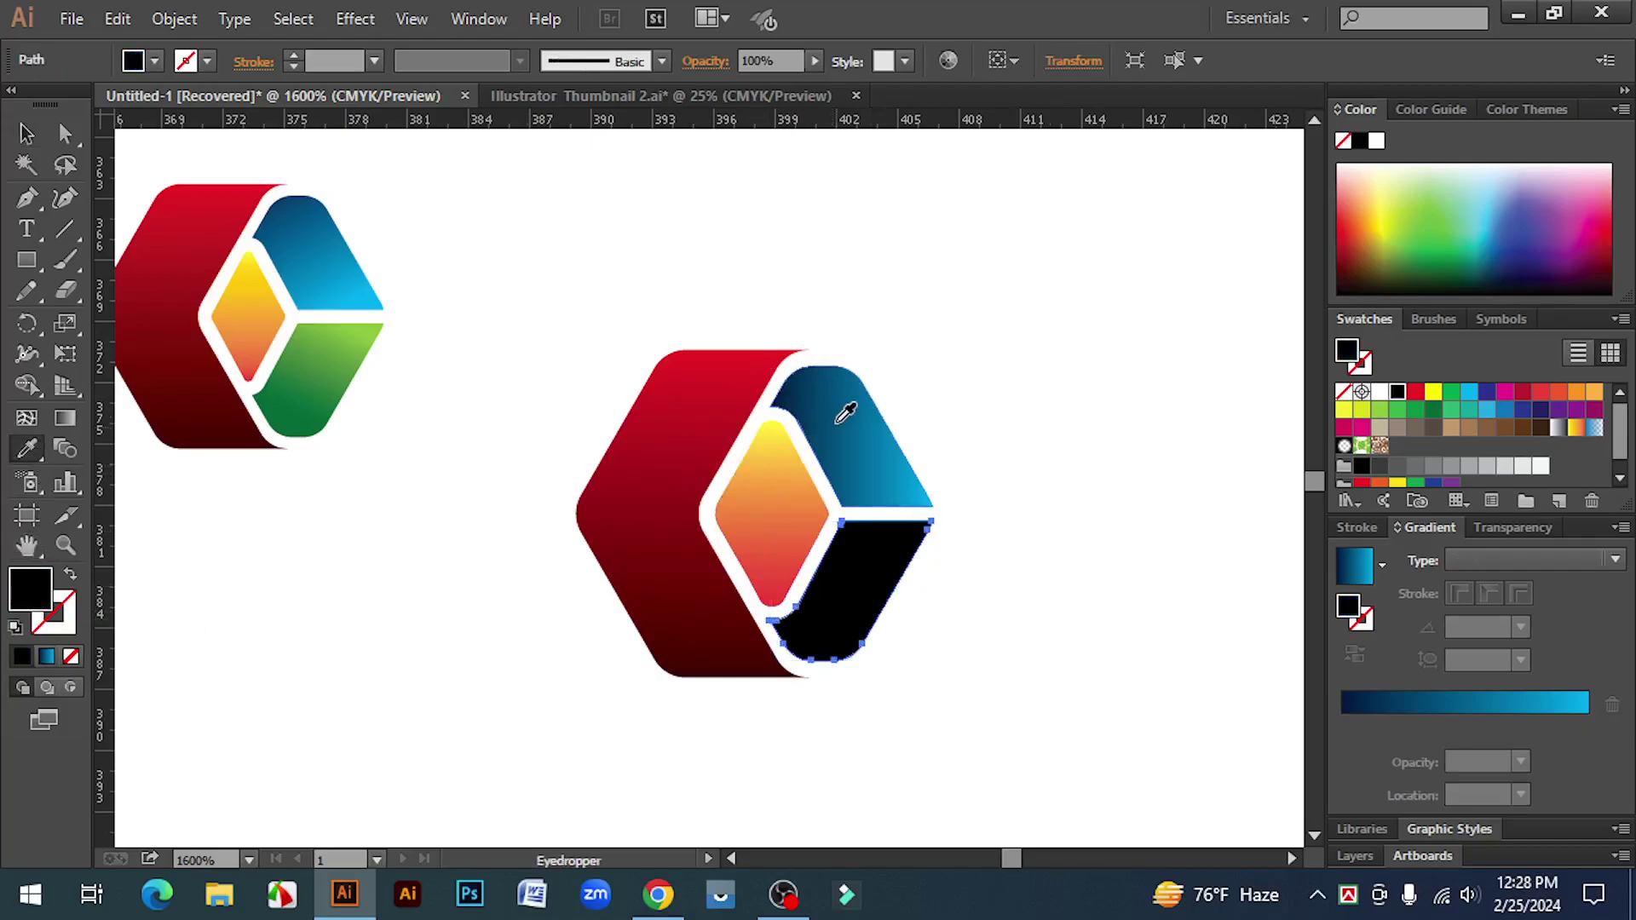
left_click(842, 415)
left_click(26, 134)
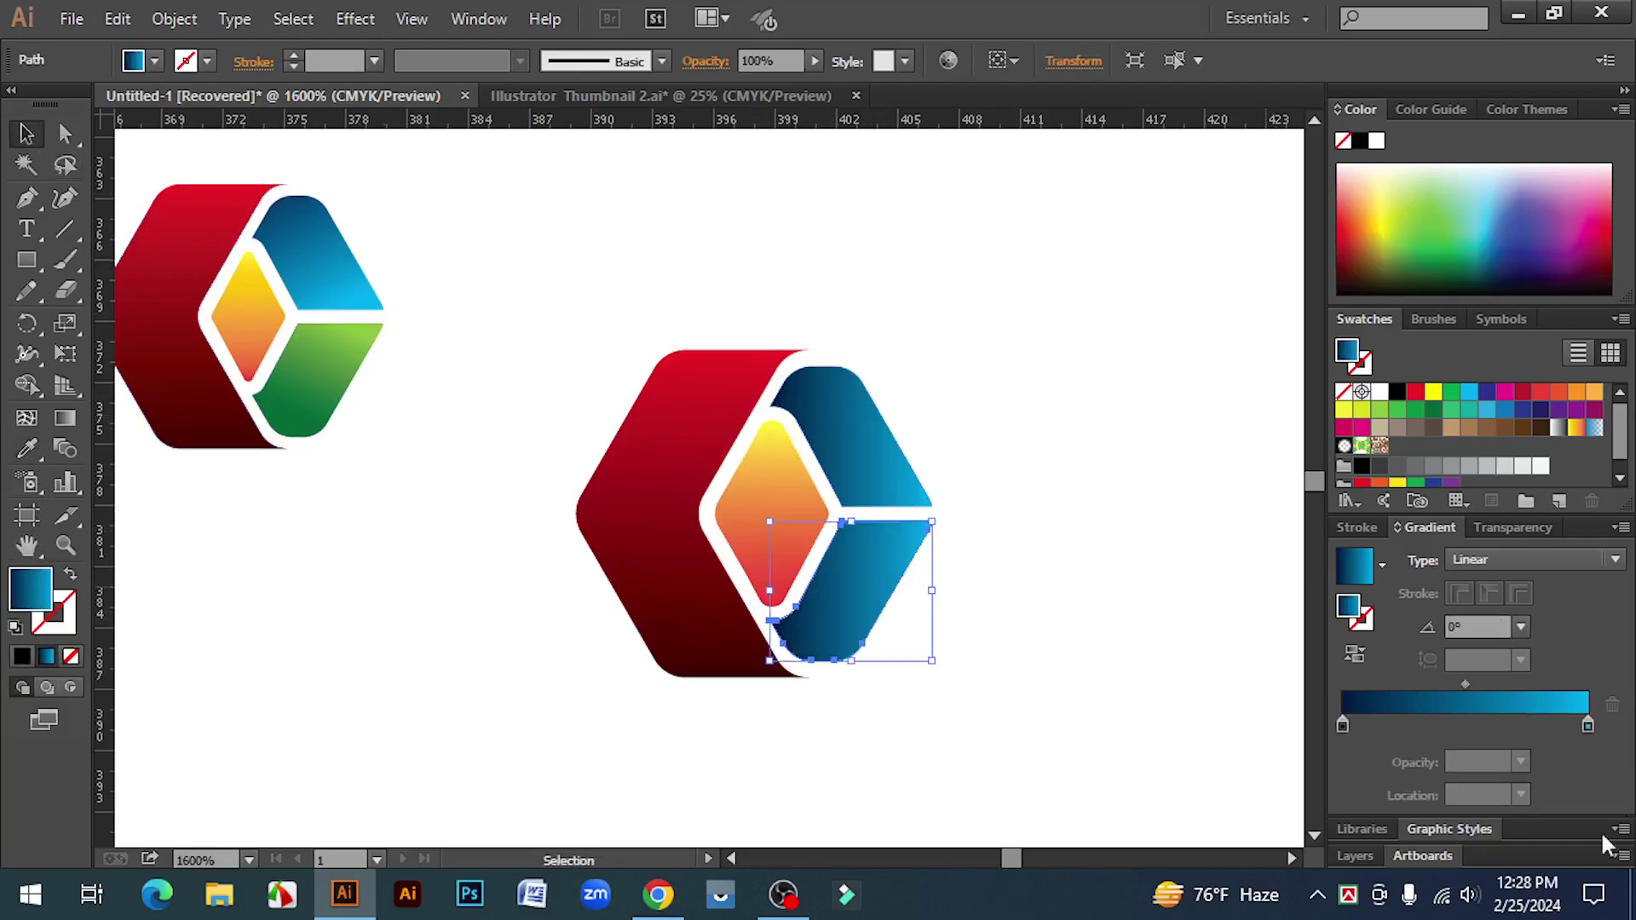
double_click(1340, 725)
left_click(1255, 524)
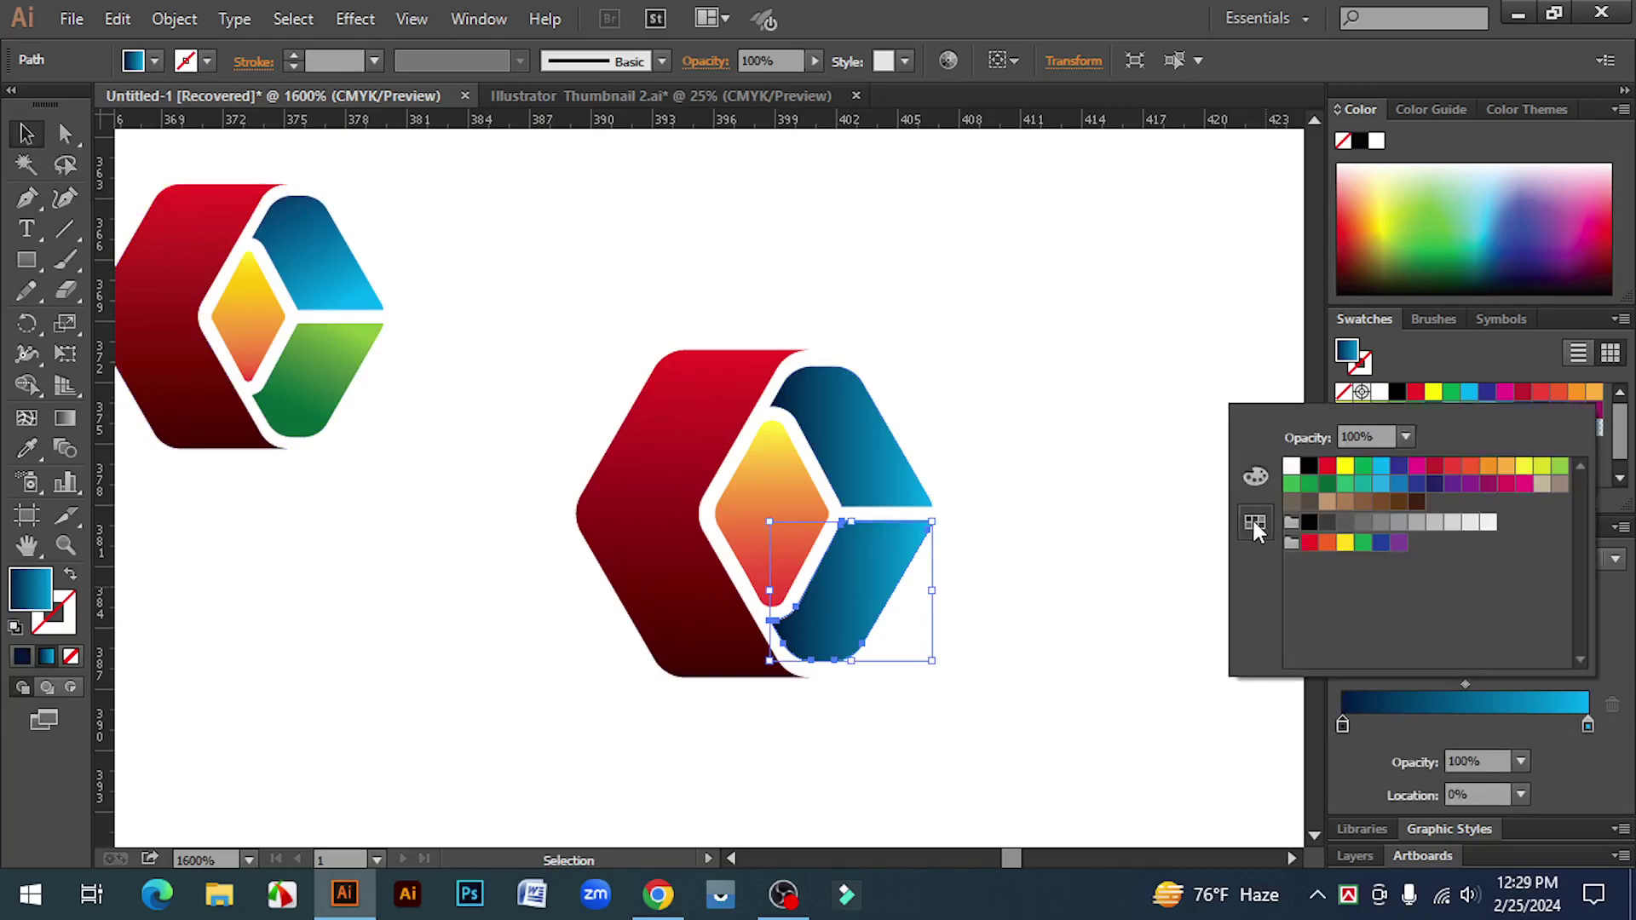
left_click(1327, 484)
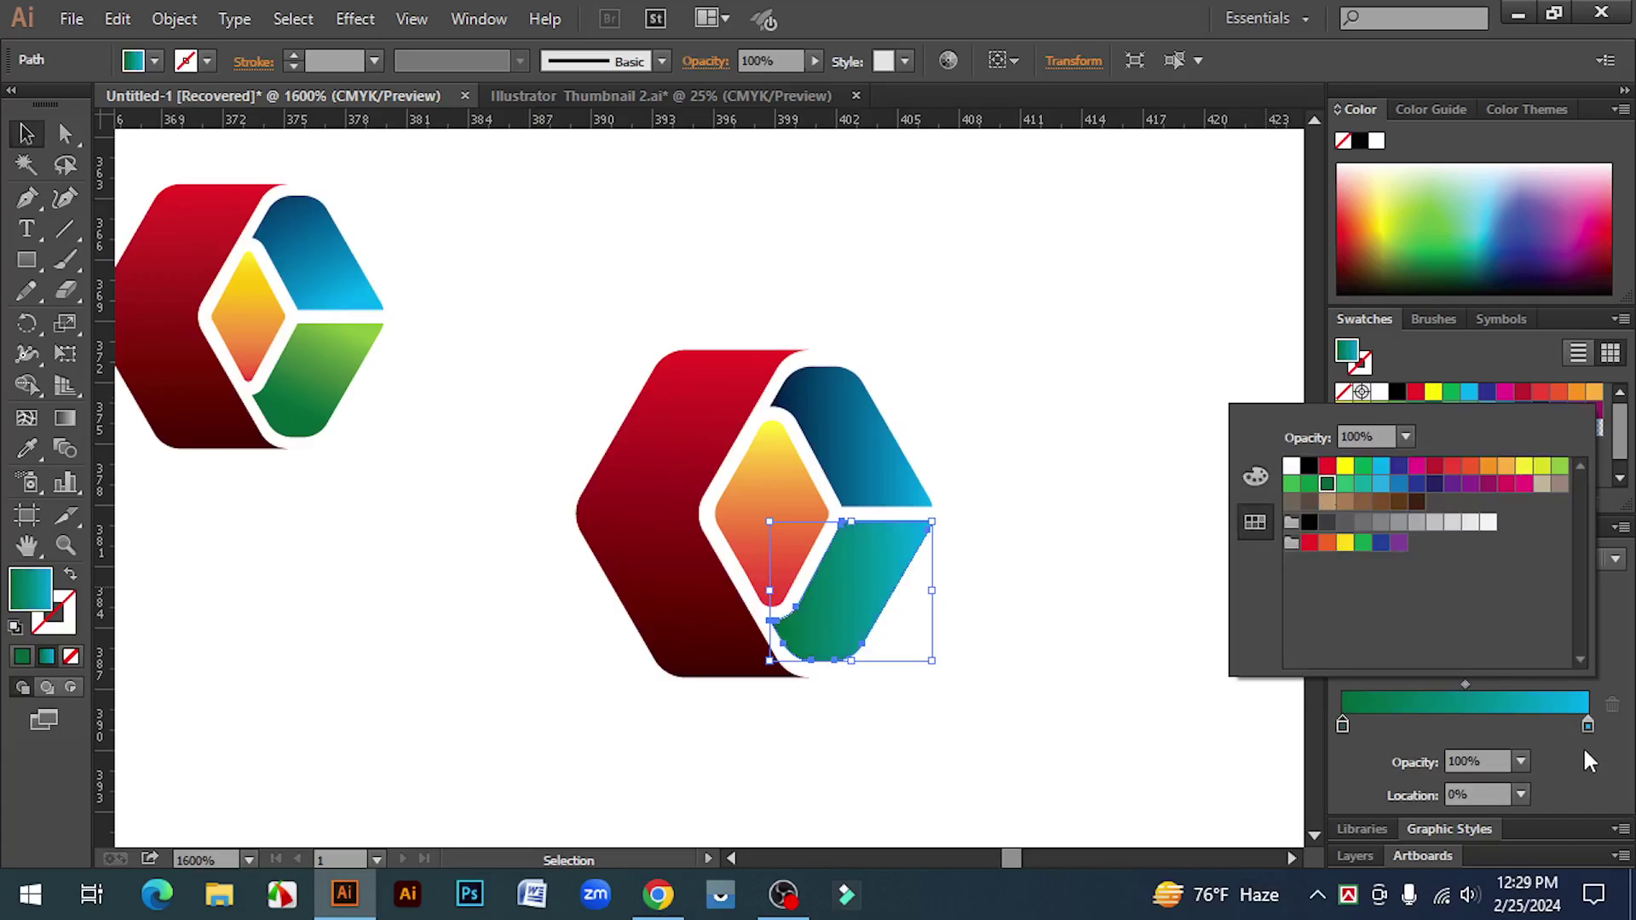
- Set the right gradient stop to a lighter green with cyan lowered to 59
left_click(1587, 724)
double_click(1588, 724)
left_click(1310, 486)
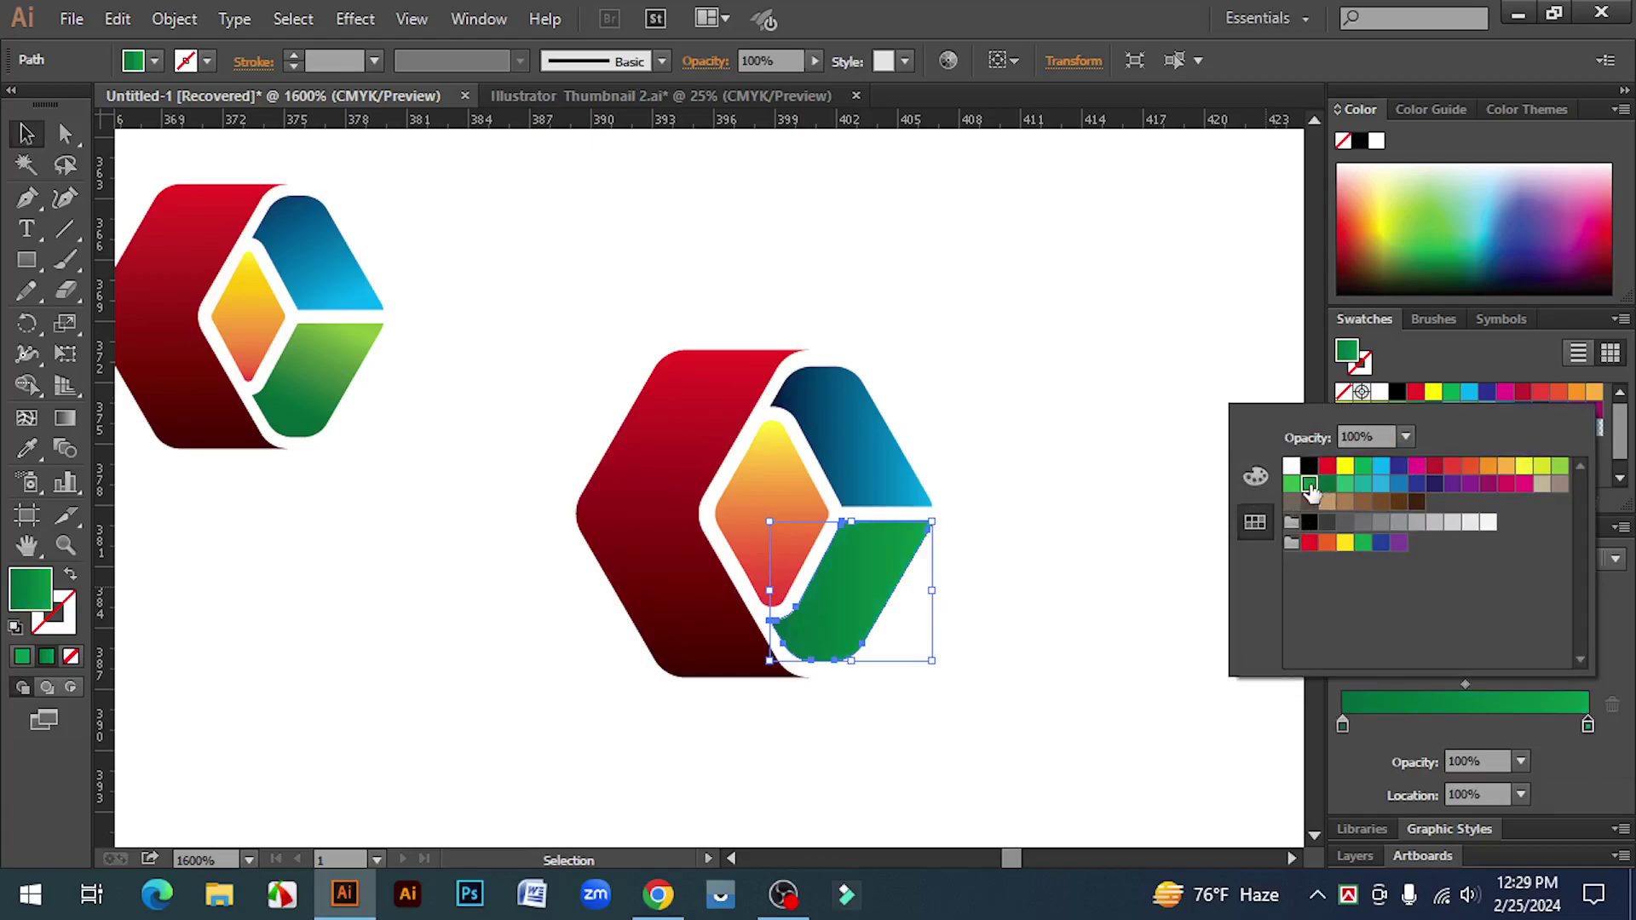
left_click(1294, 485)
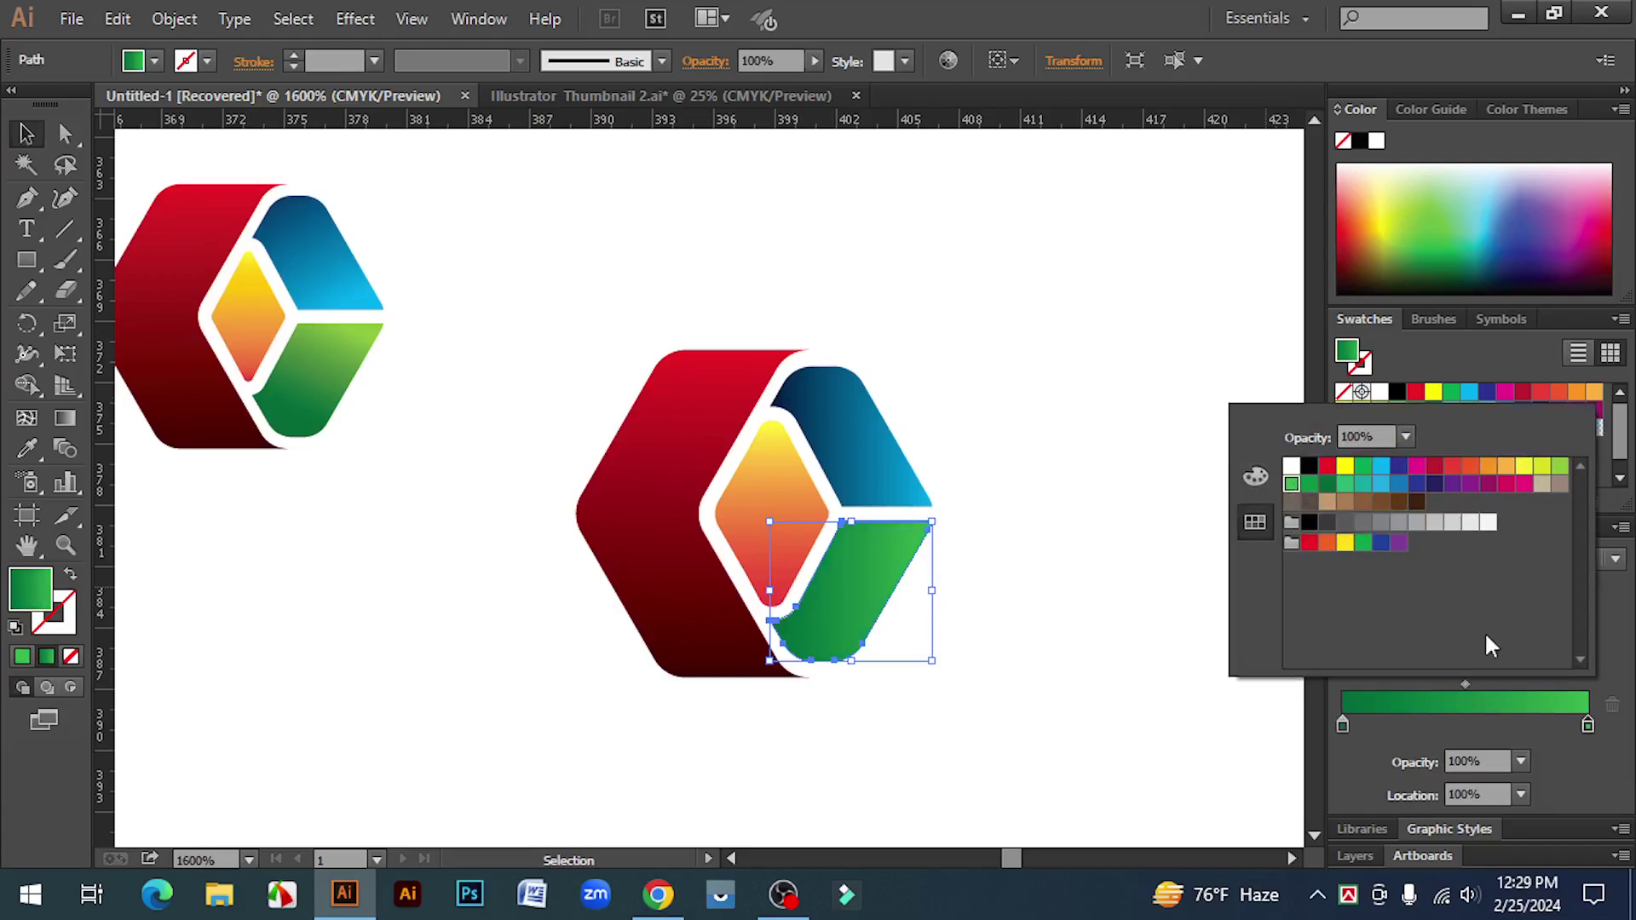
left_click(1588, 725)
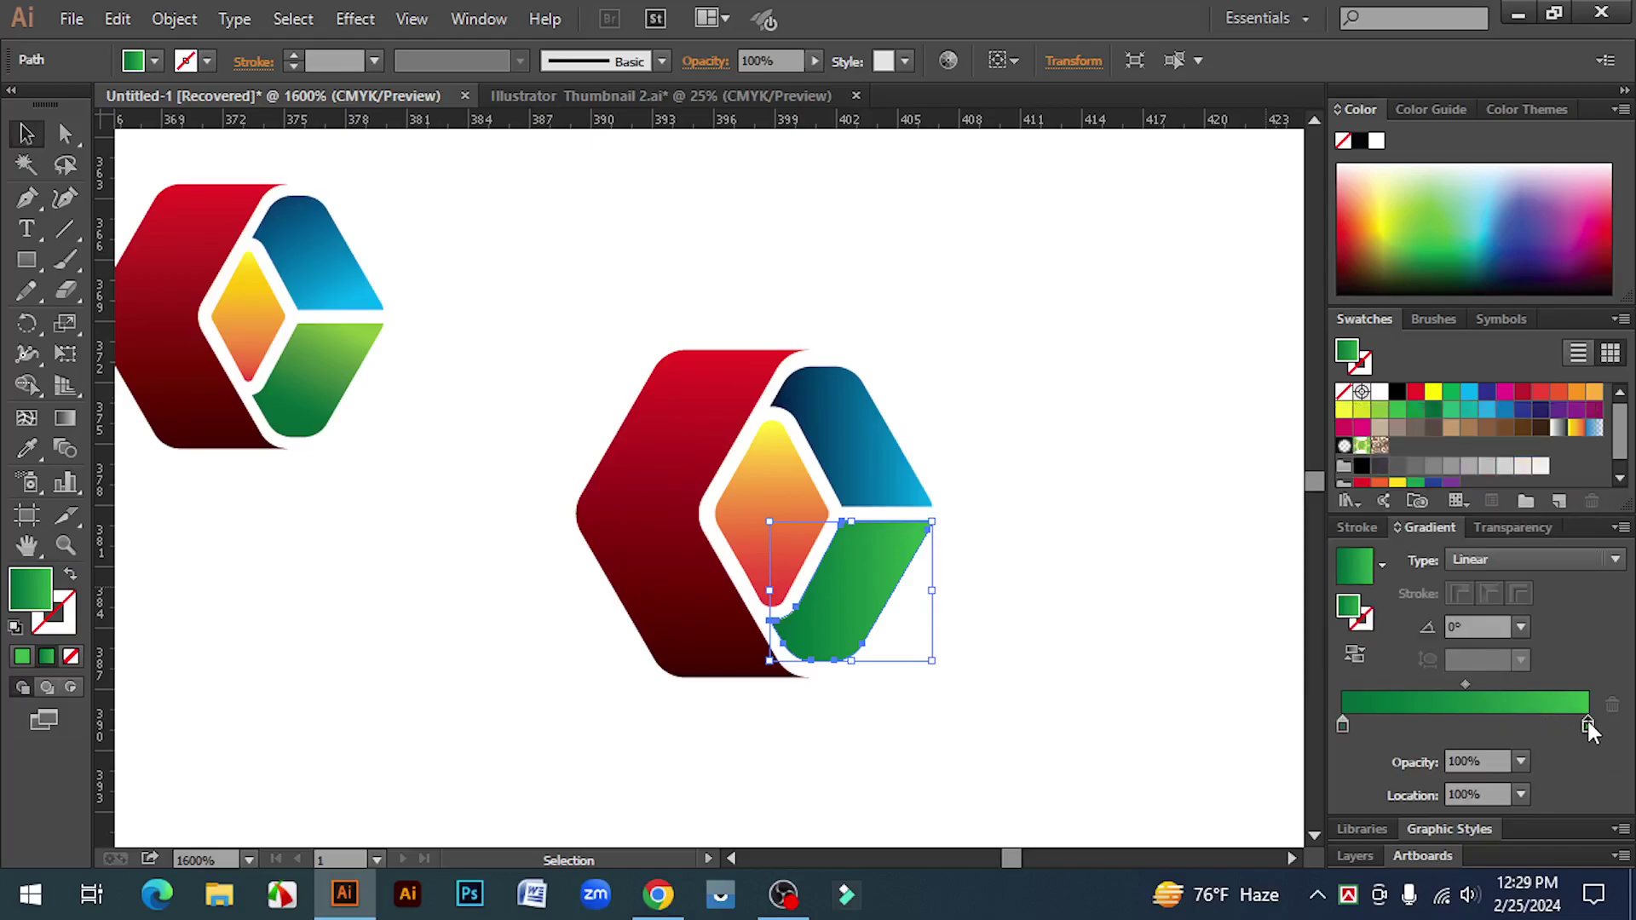
double_click(1588, 726)
left_click(1252, 479)
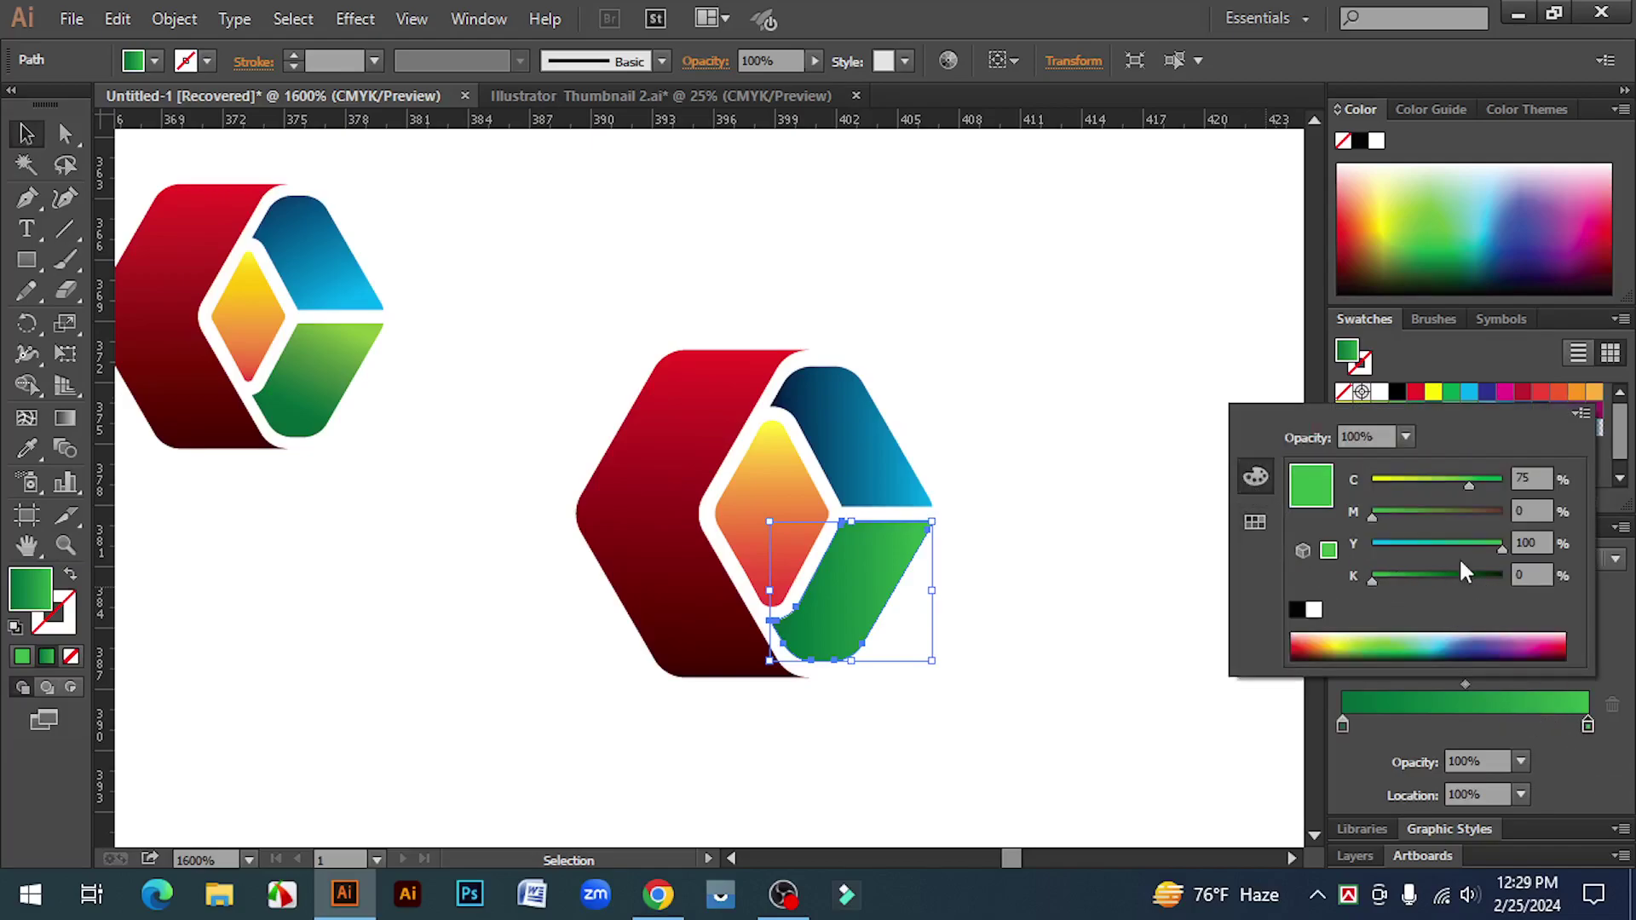
left_click_drag(1470, 484, 1449, 484)
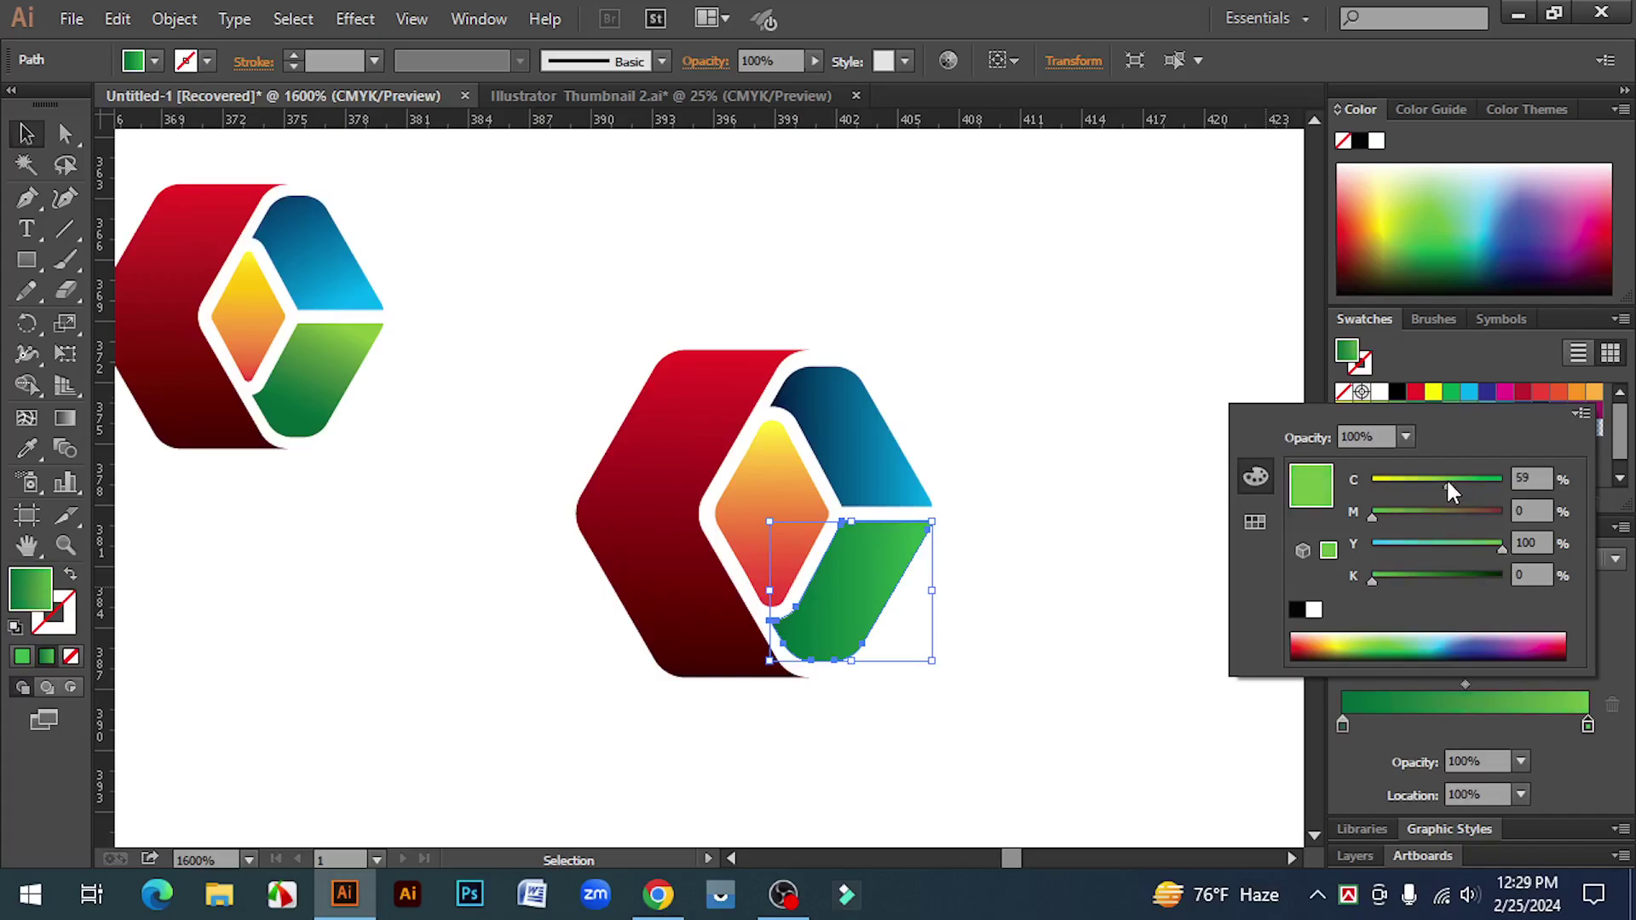
- Darken the left green stop by raising its black to 71
left_click(1341, 727)
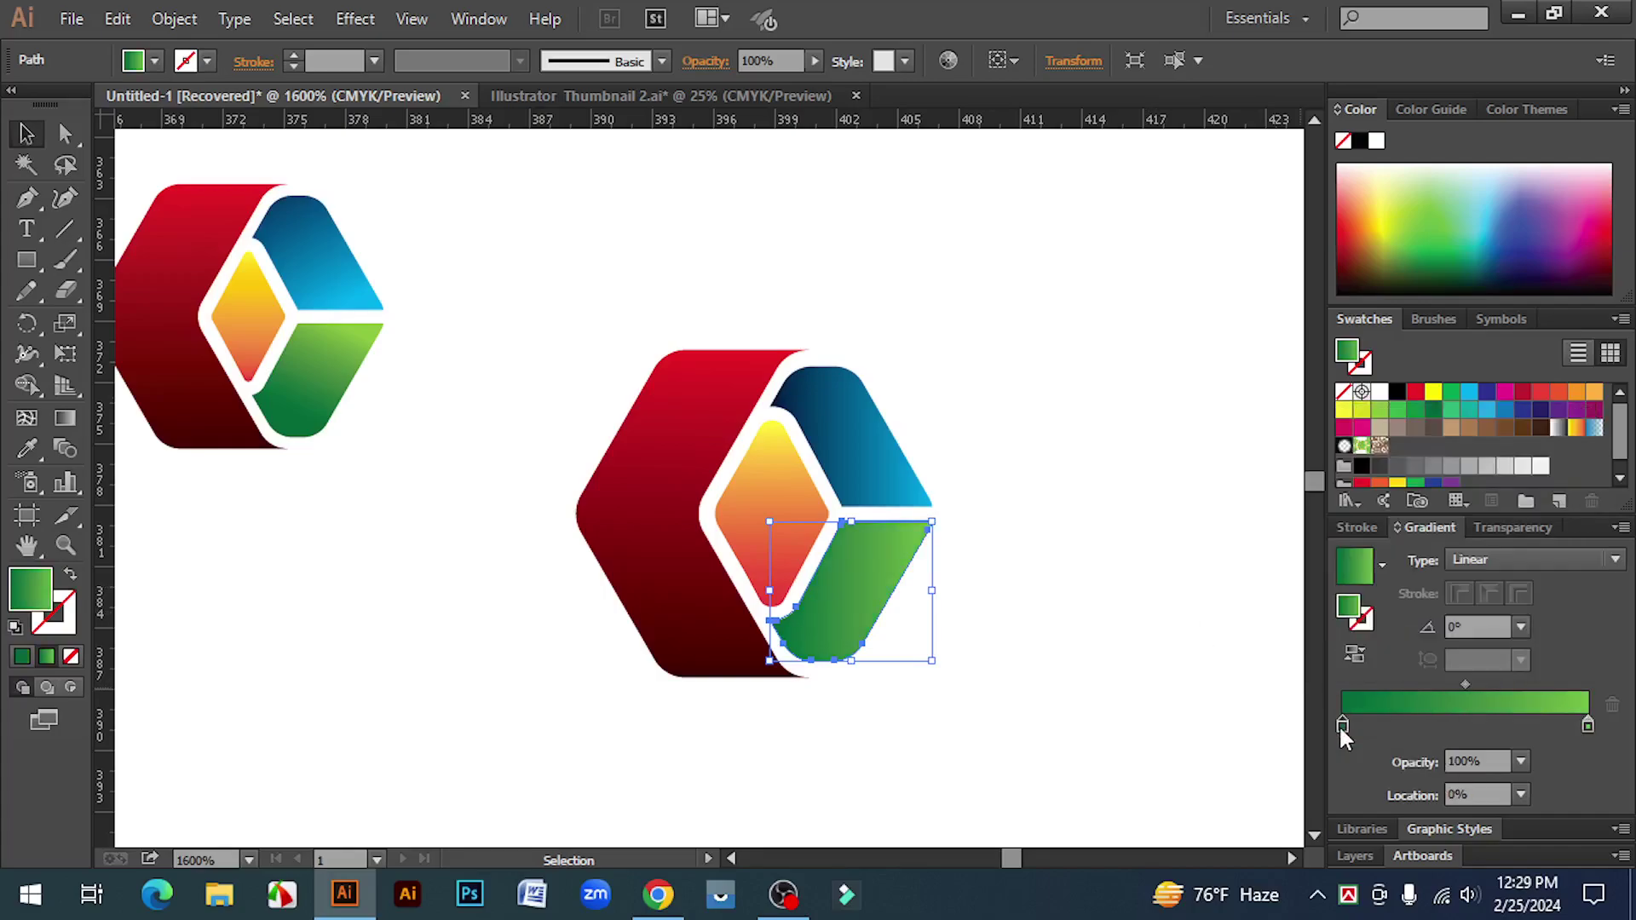
double_click(1342, 725)
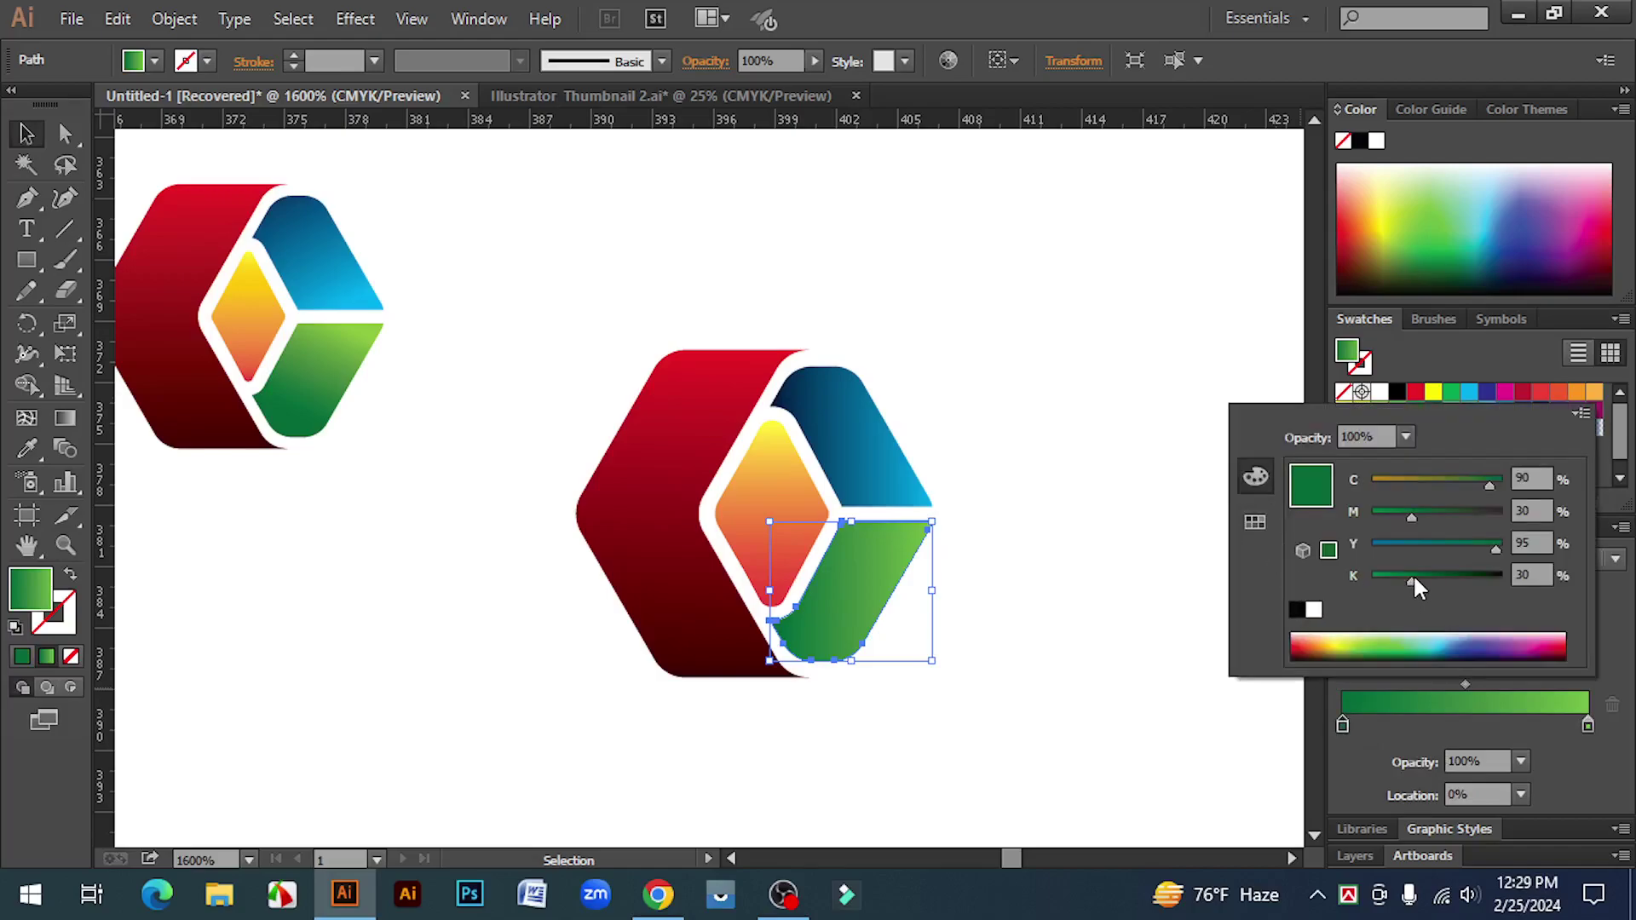
left_click_drag(1412, 579, 1464, 579)
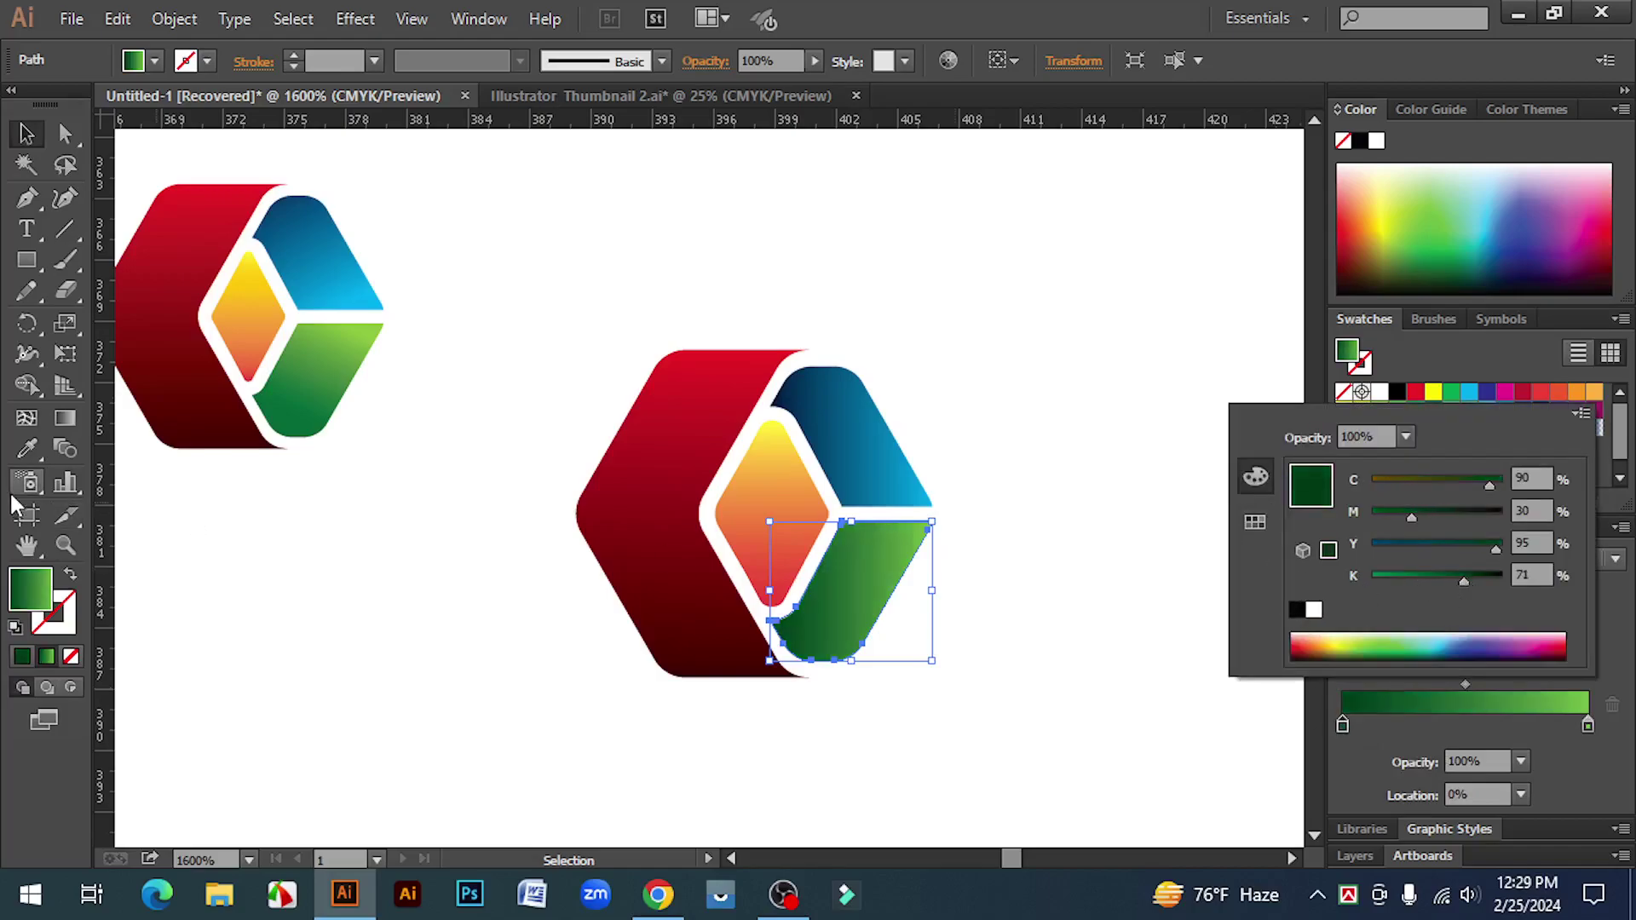
left_click(699, 630)
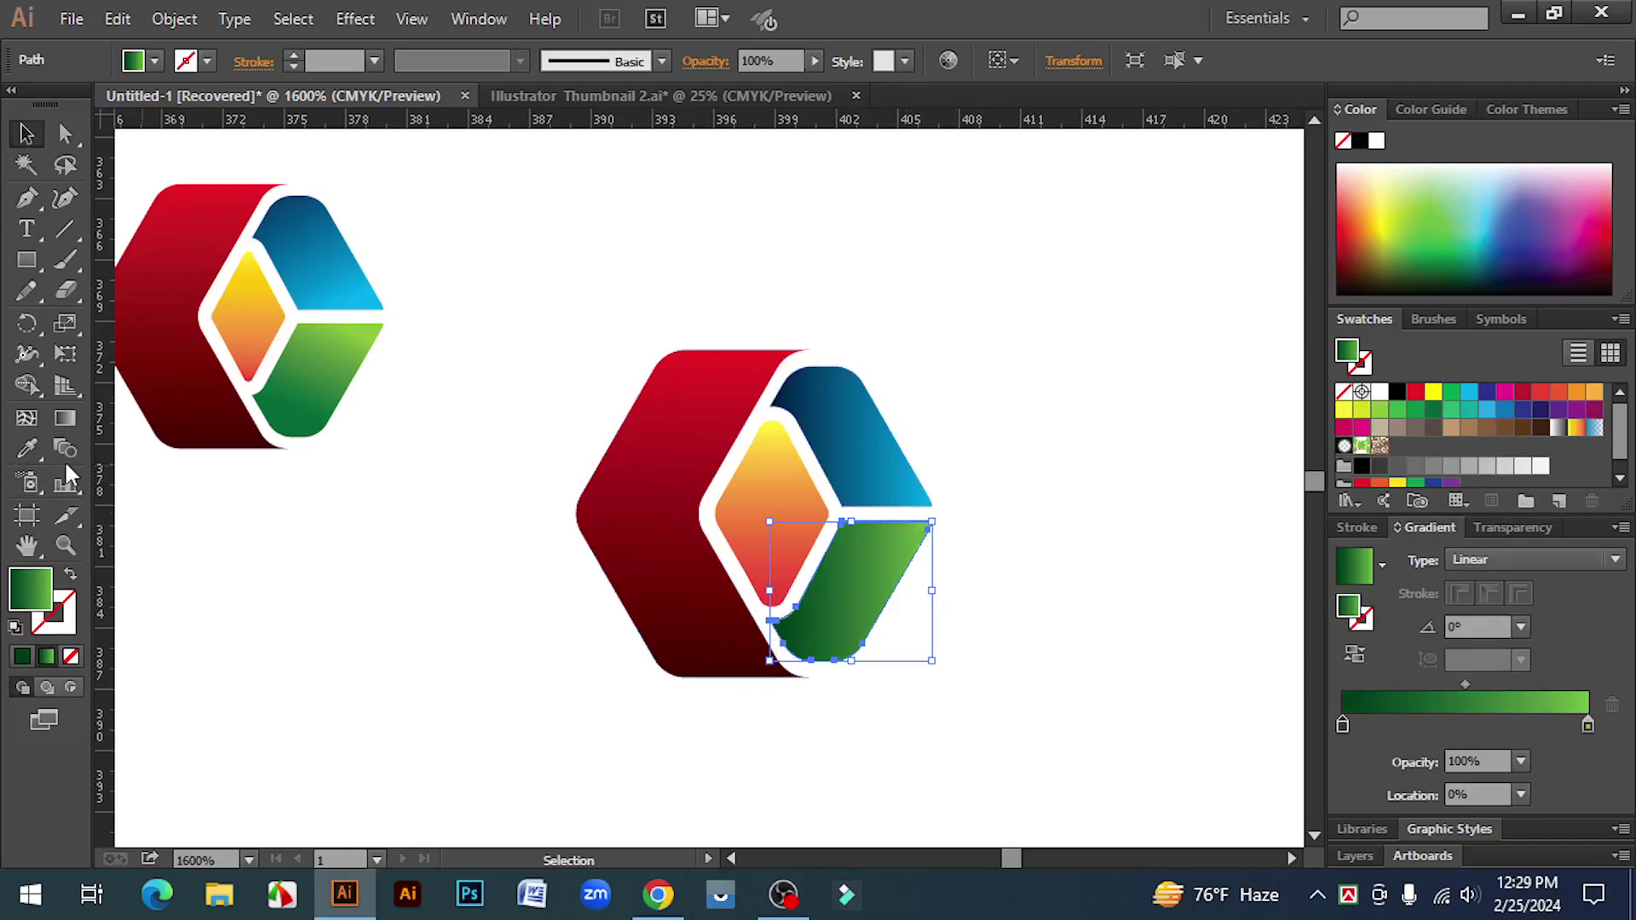
- Angle the green gradient along the facet at -109.4°, light at top, dark at bottom
key("g")
left_click_drag(887, 520, 805, 657)
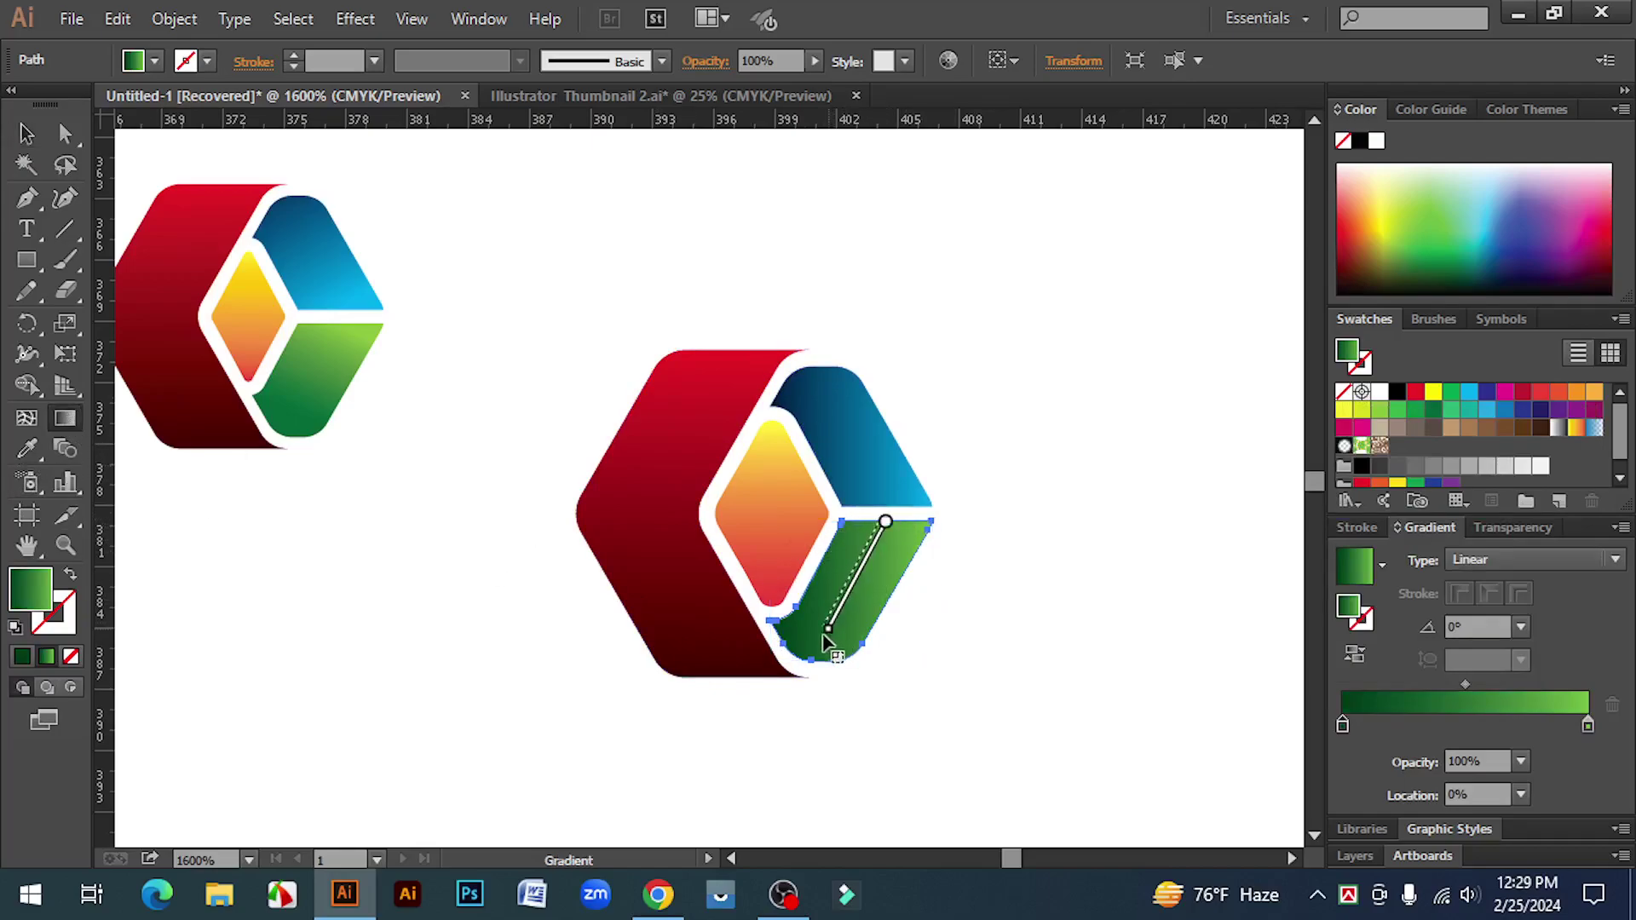
left_click(27, 133)
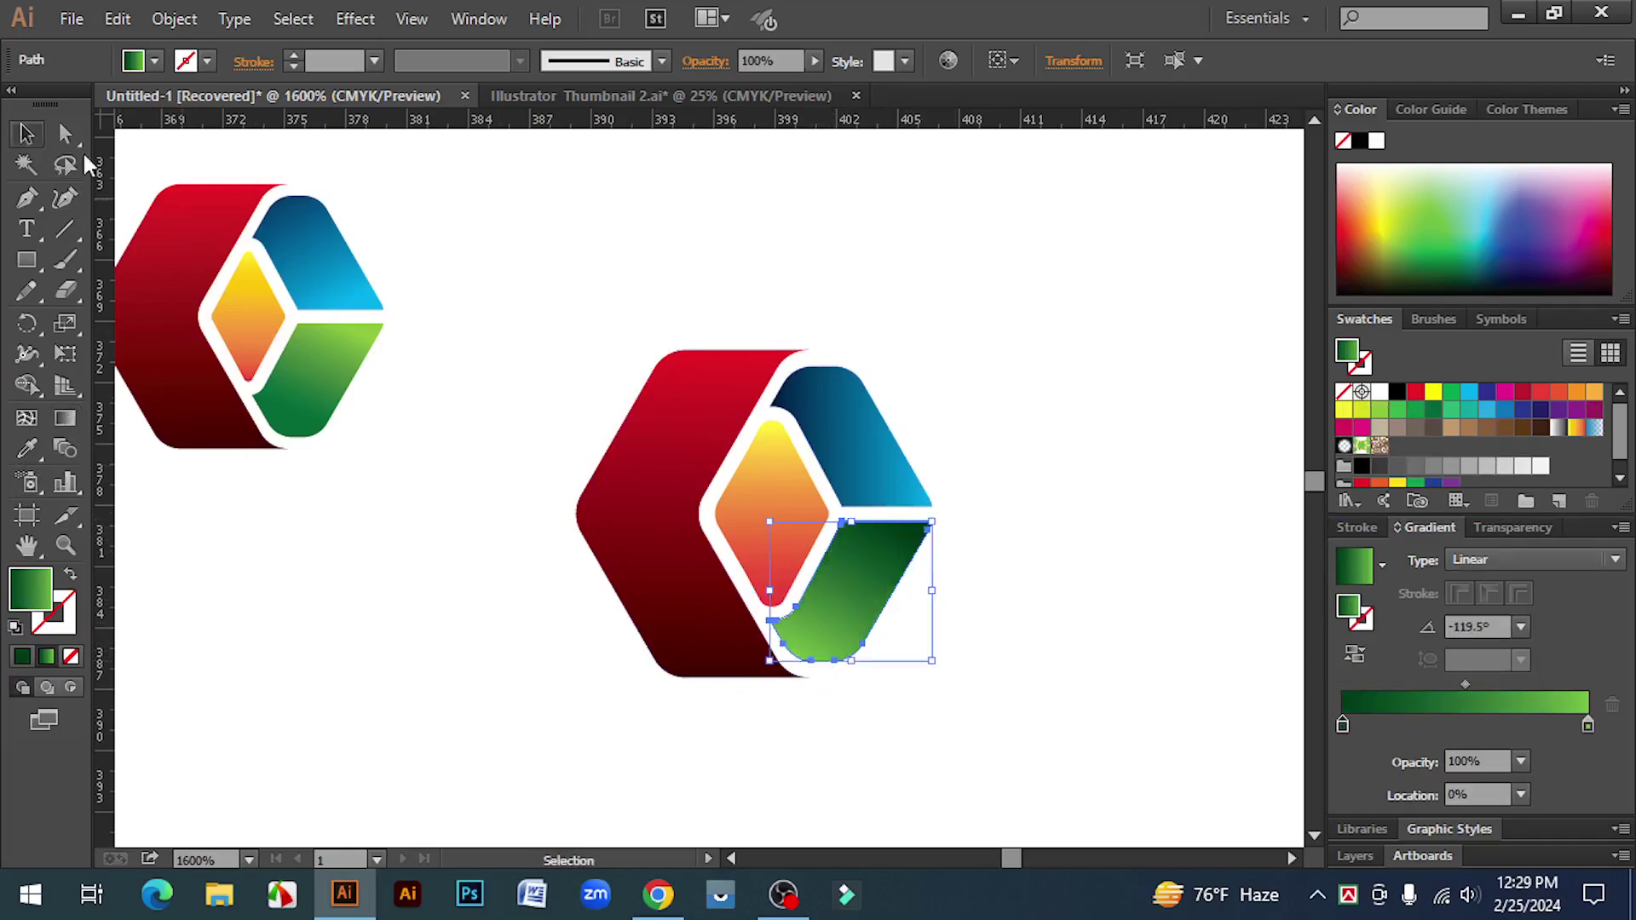
left_click(1356, 654)
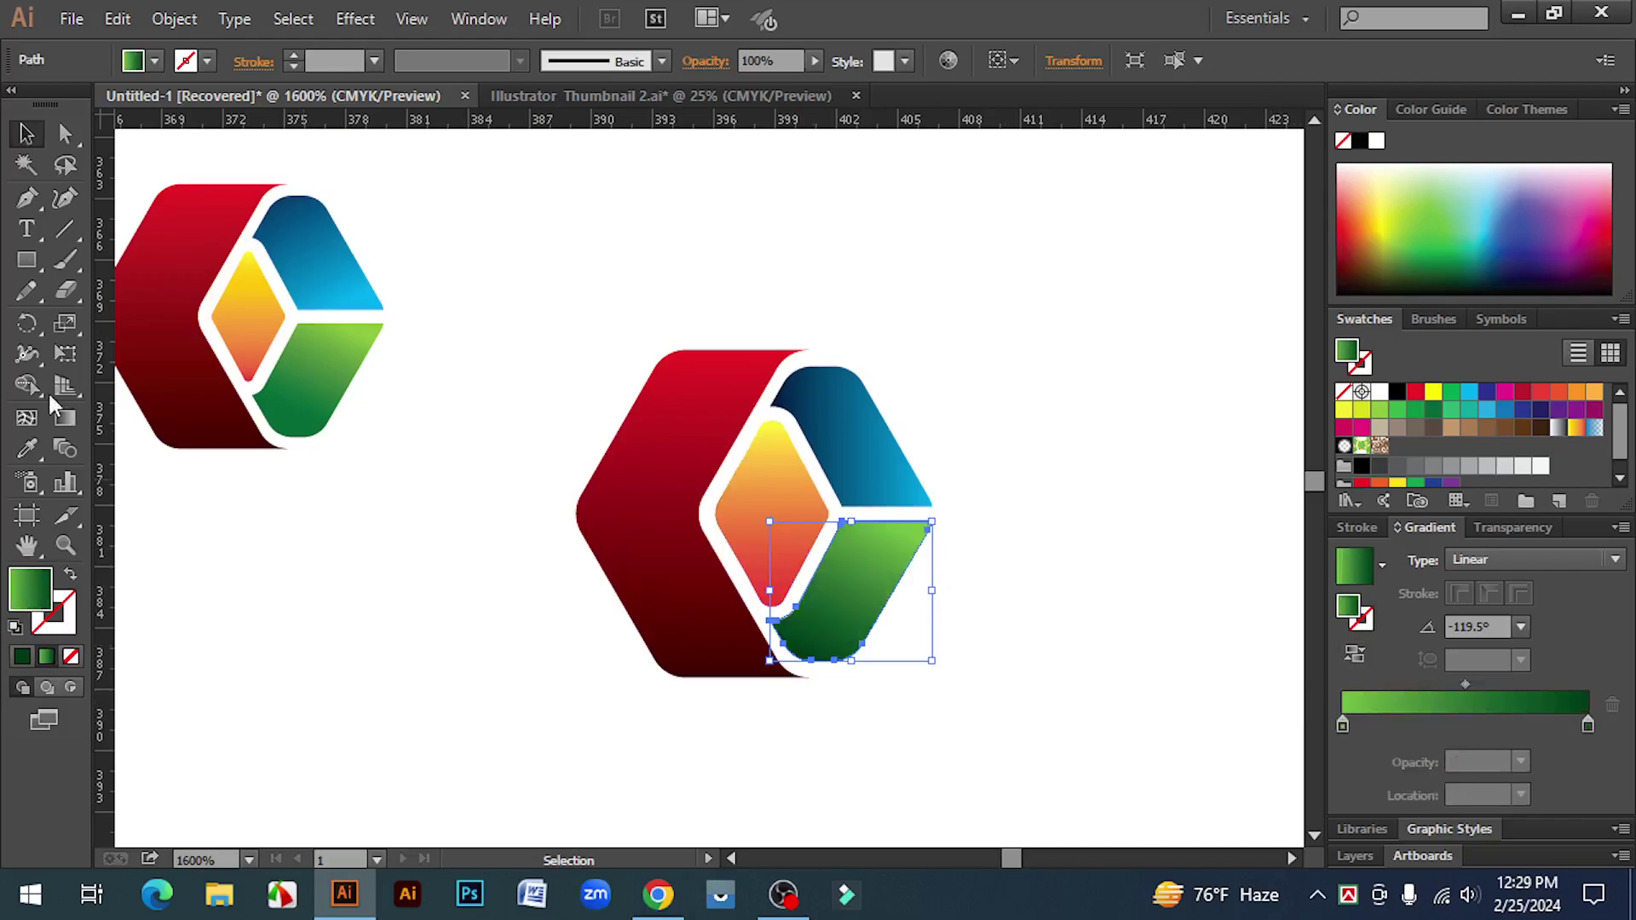
key("g")
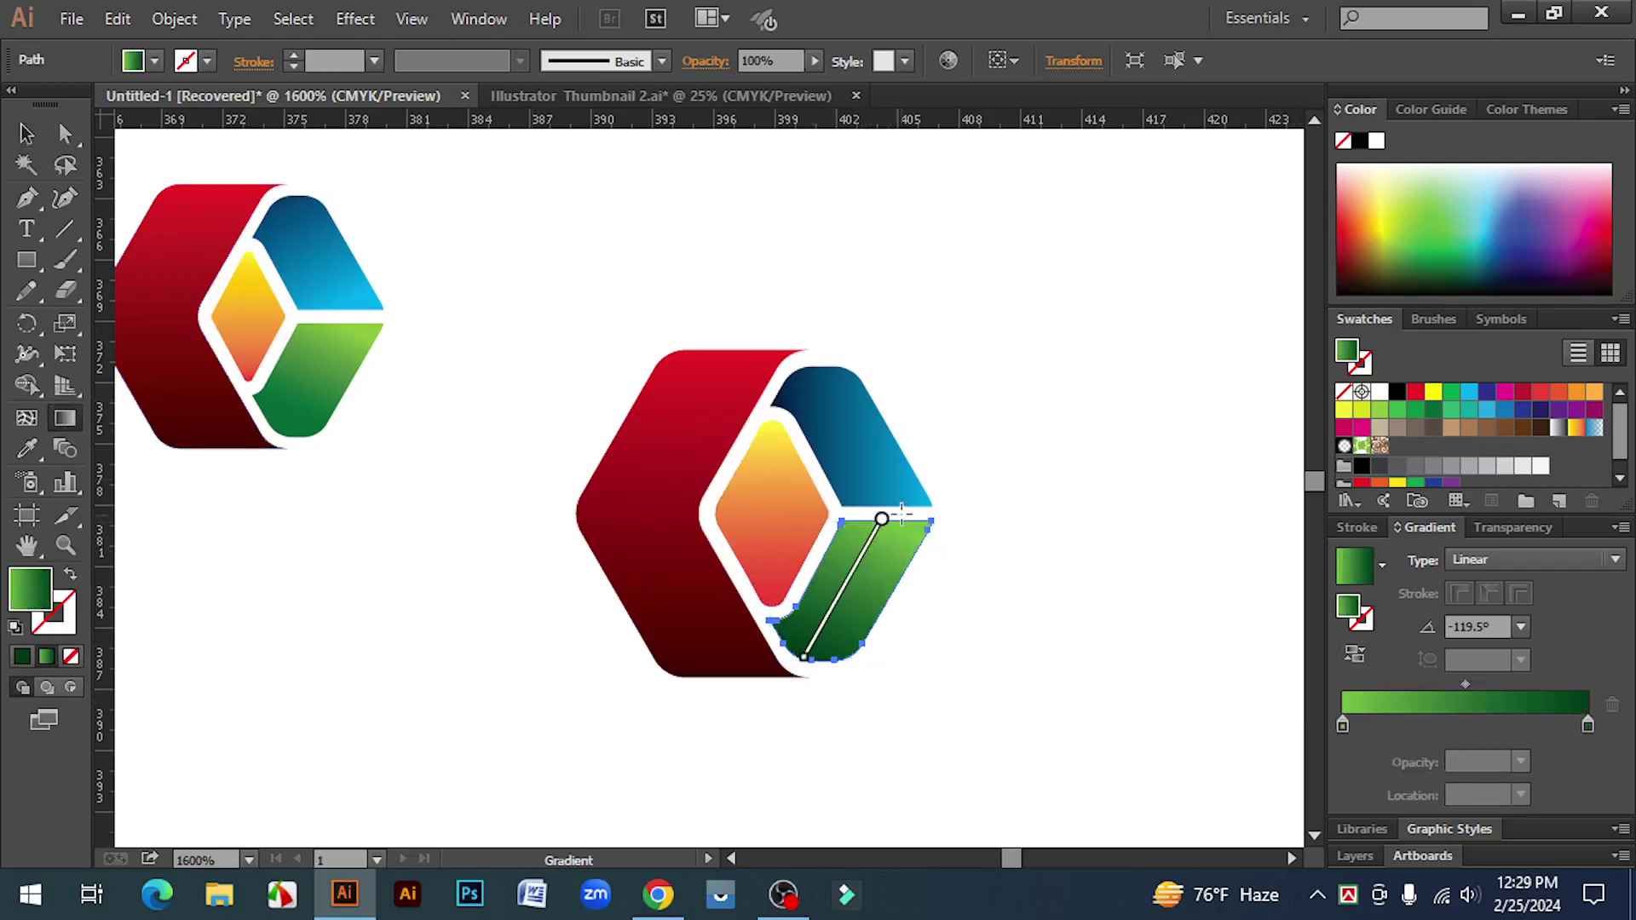
left_click_drag(882, 520, 811, 666)
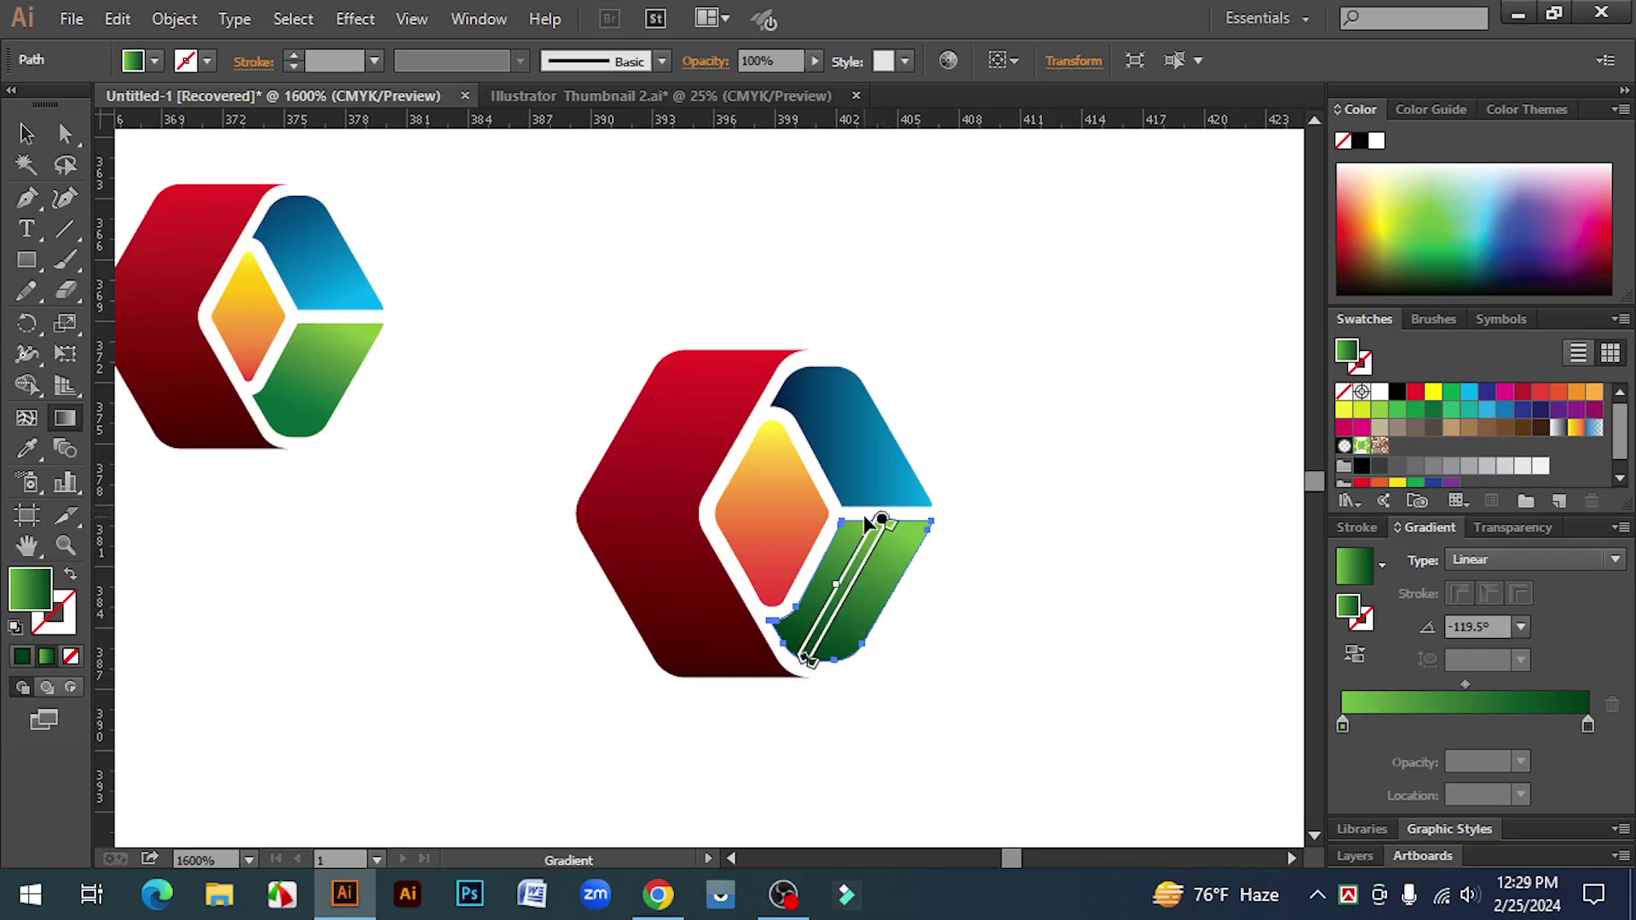
left_click_drag(867, 520, 813, 665)
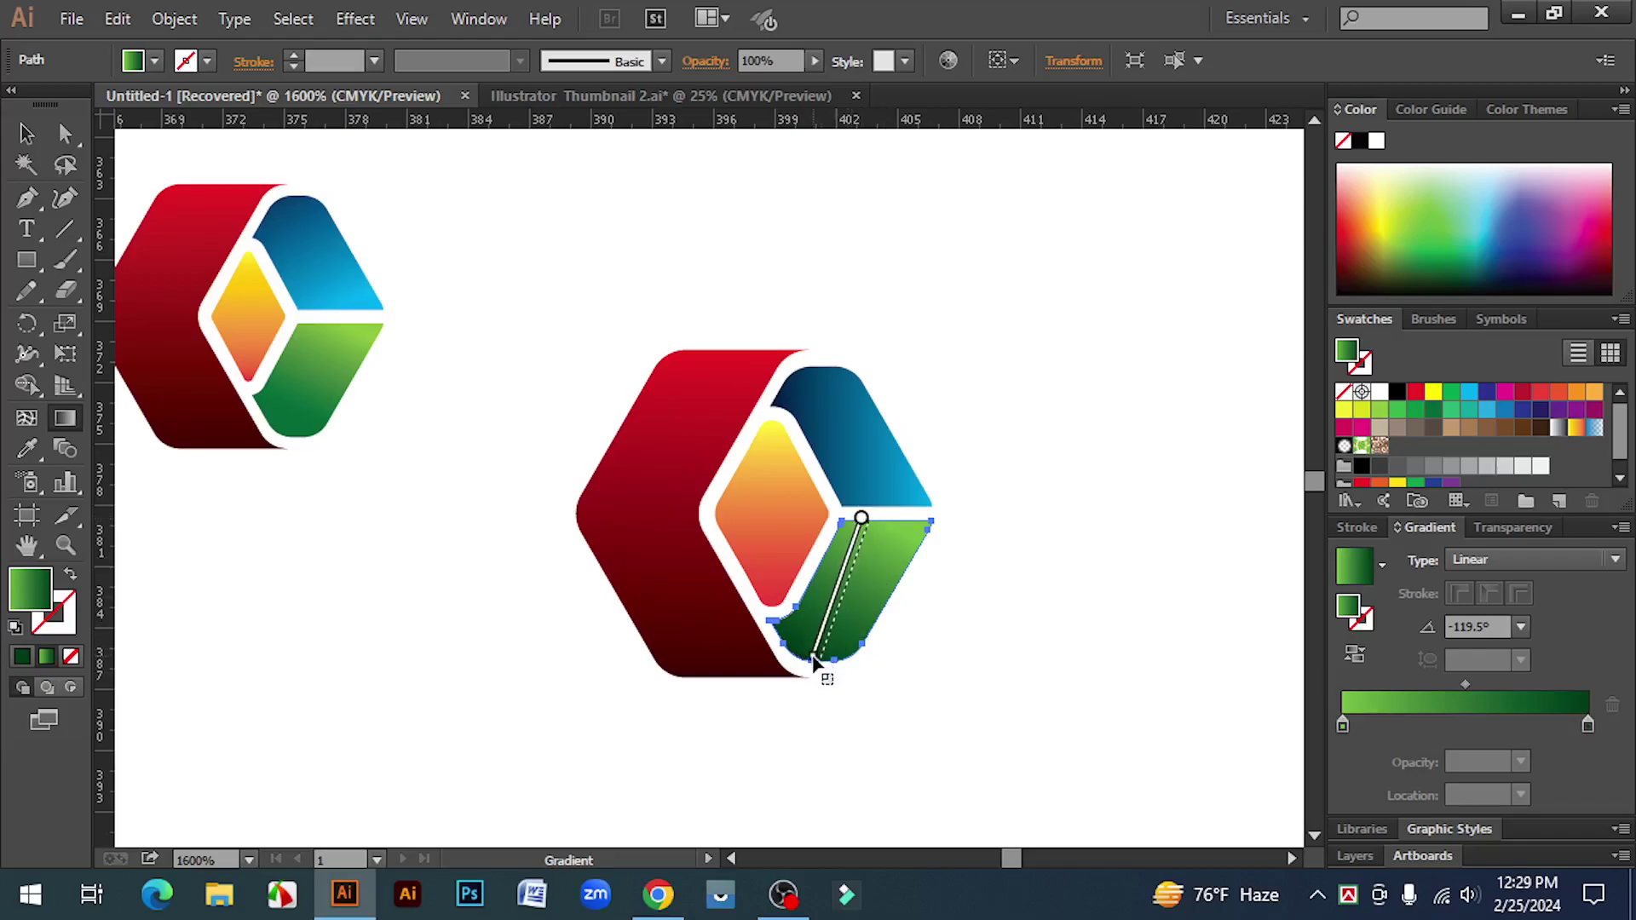
key("v")
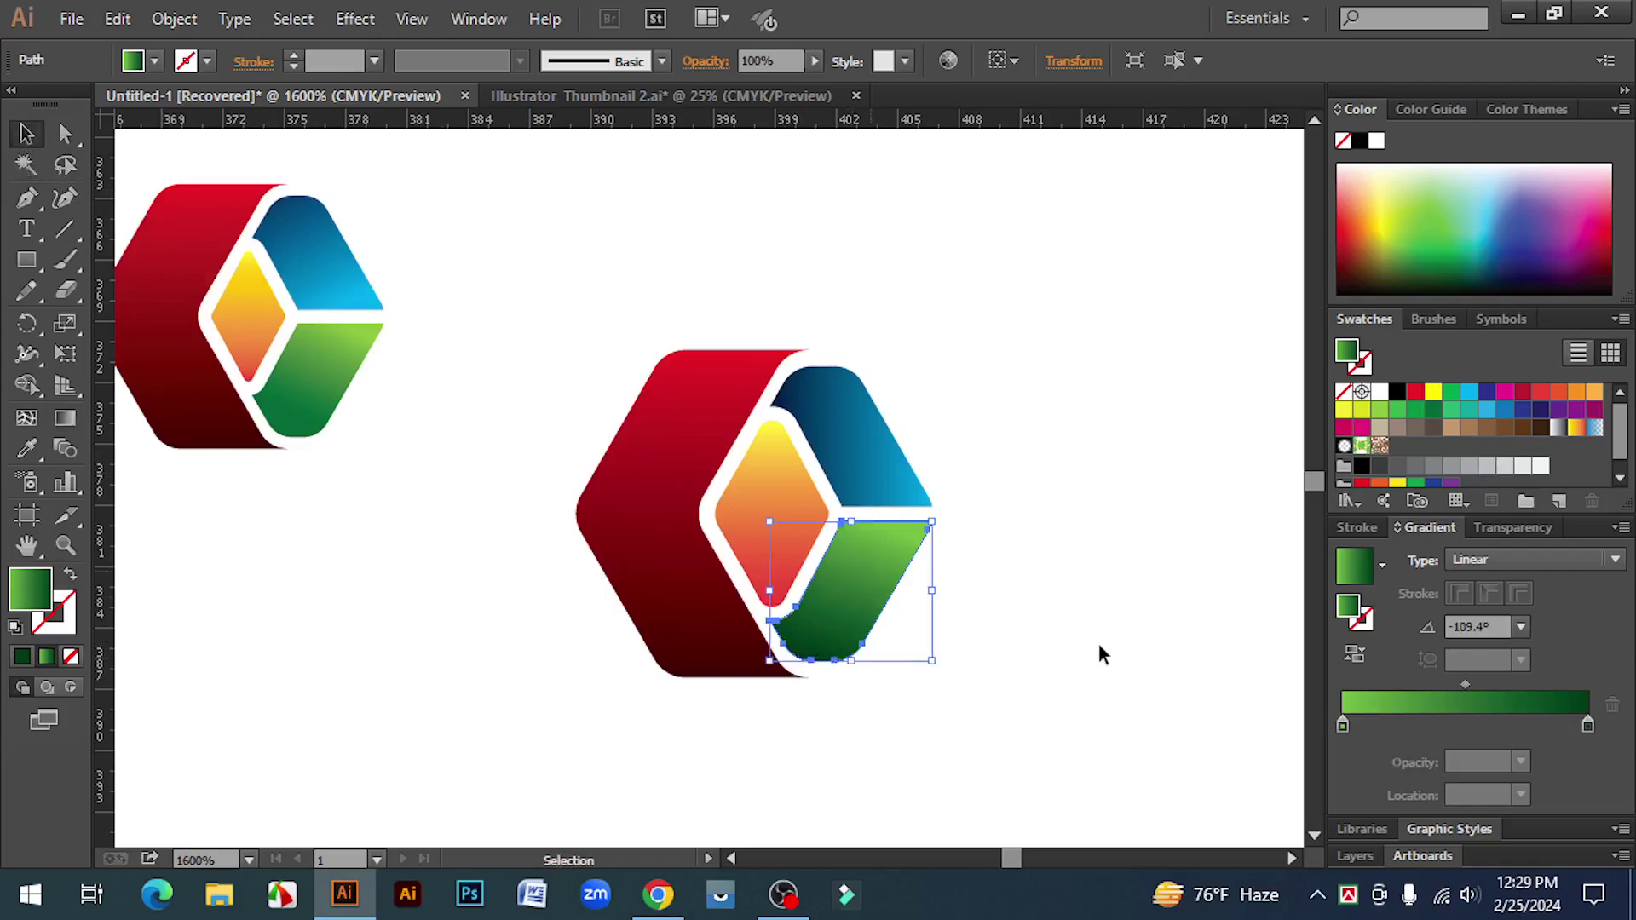
left_click(1112, 648)
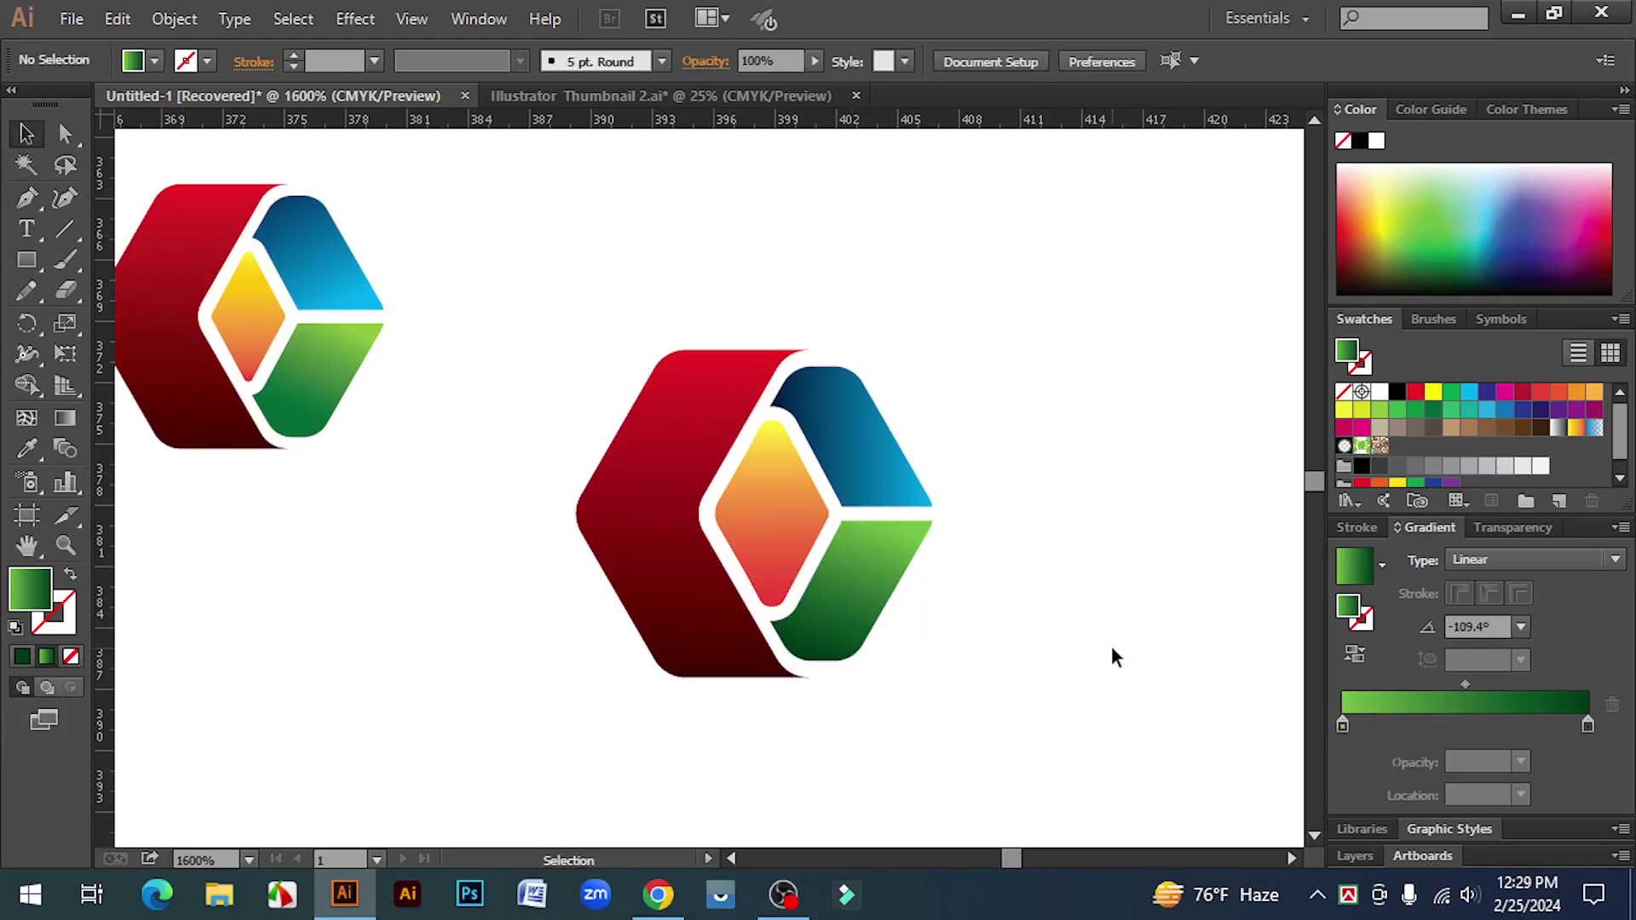
- Zoom out to both logos, then zoom into the larger logo and briefly select its parts
key("ctrl+minus")
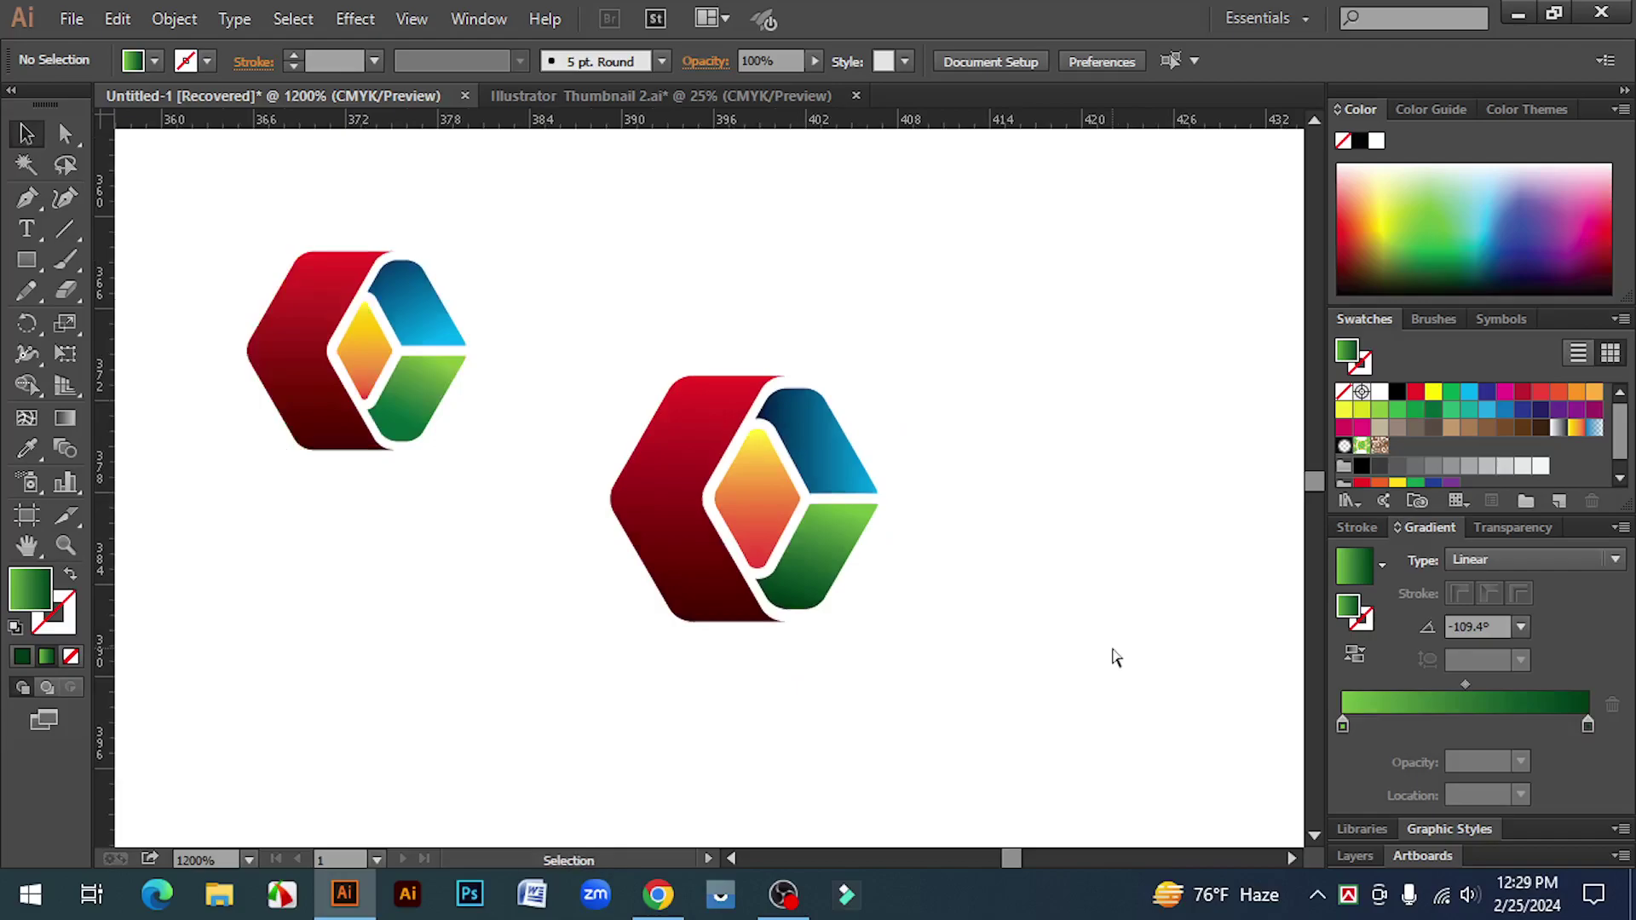
key("ctrl+minus")
key("ctrl+space")
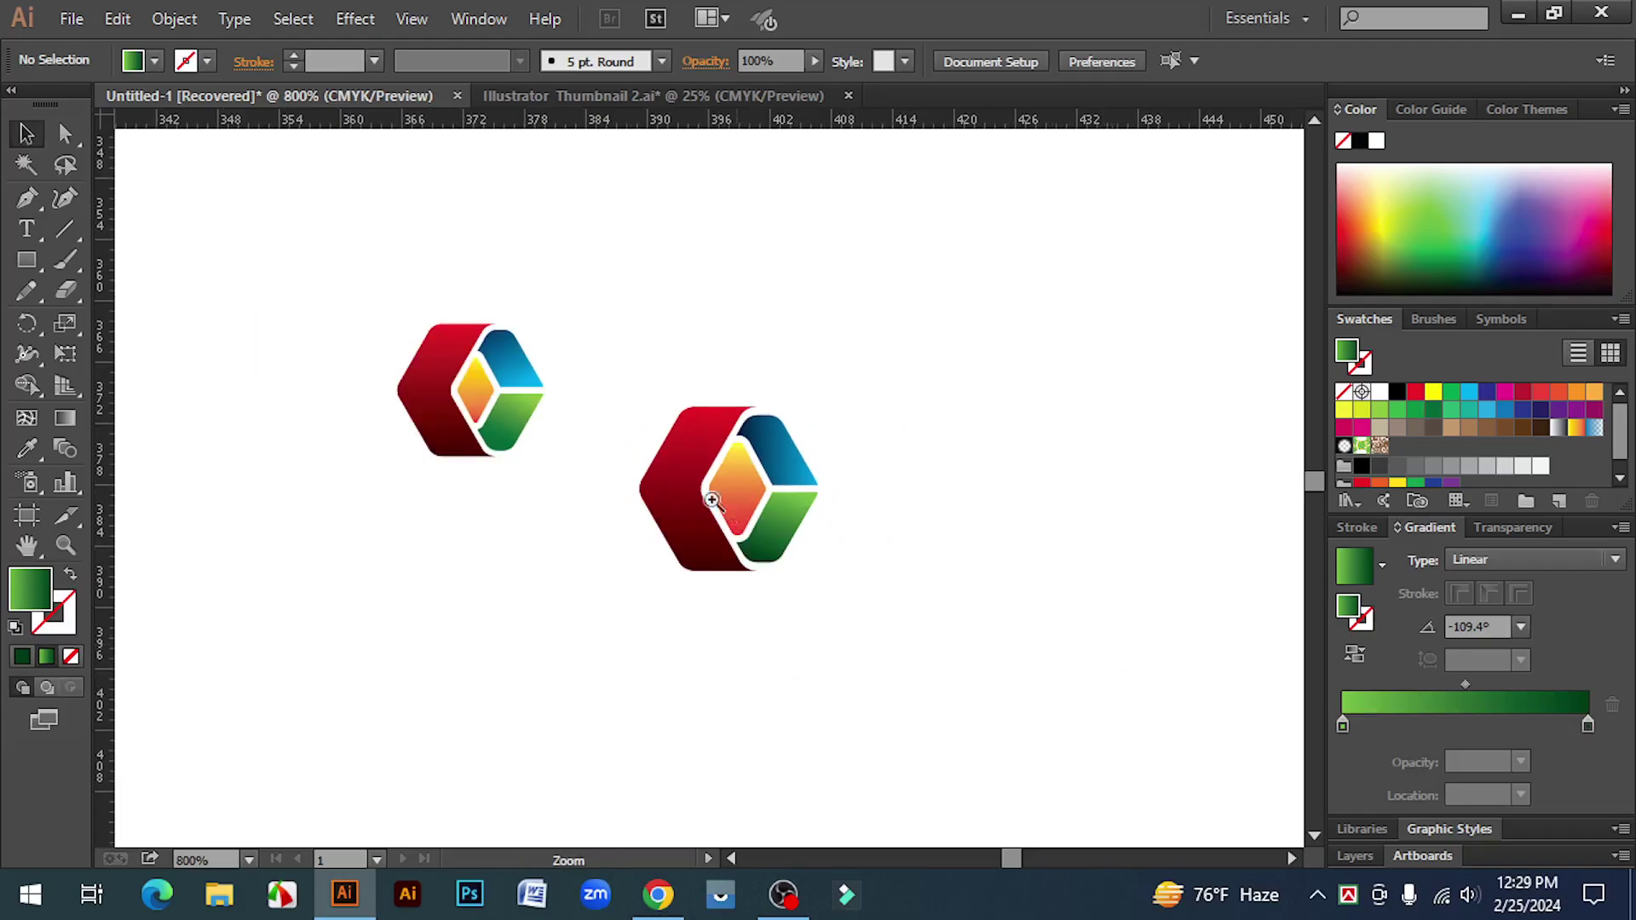
left_click(714, 482)
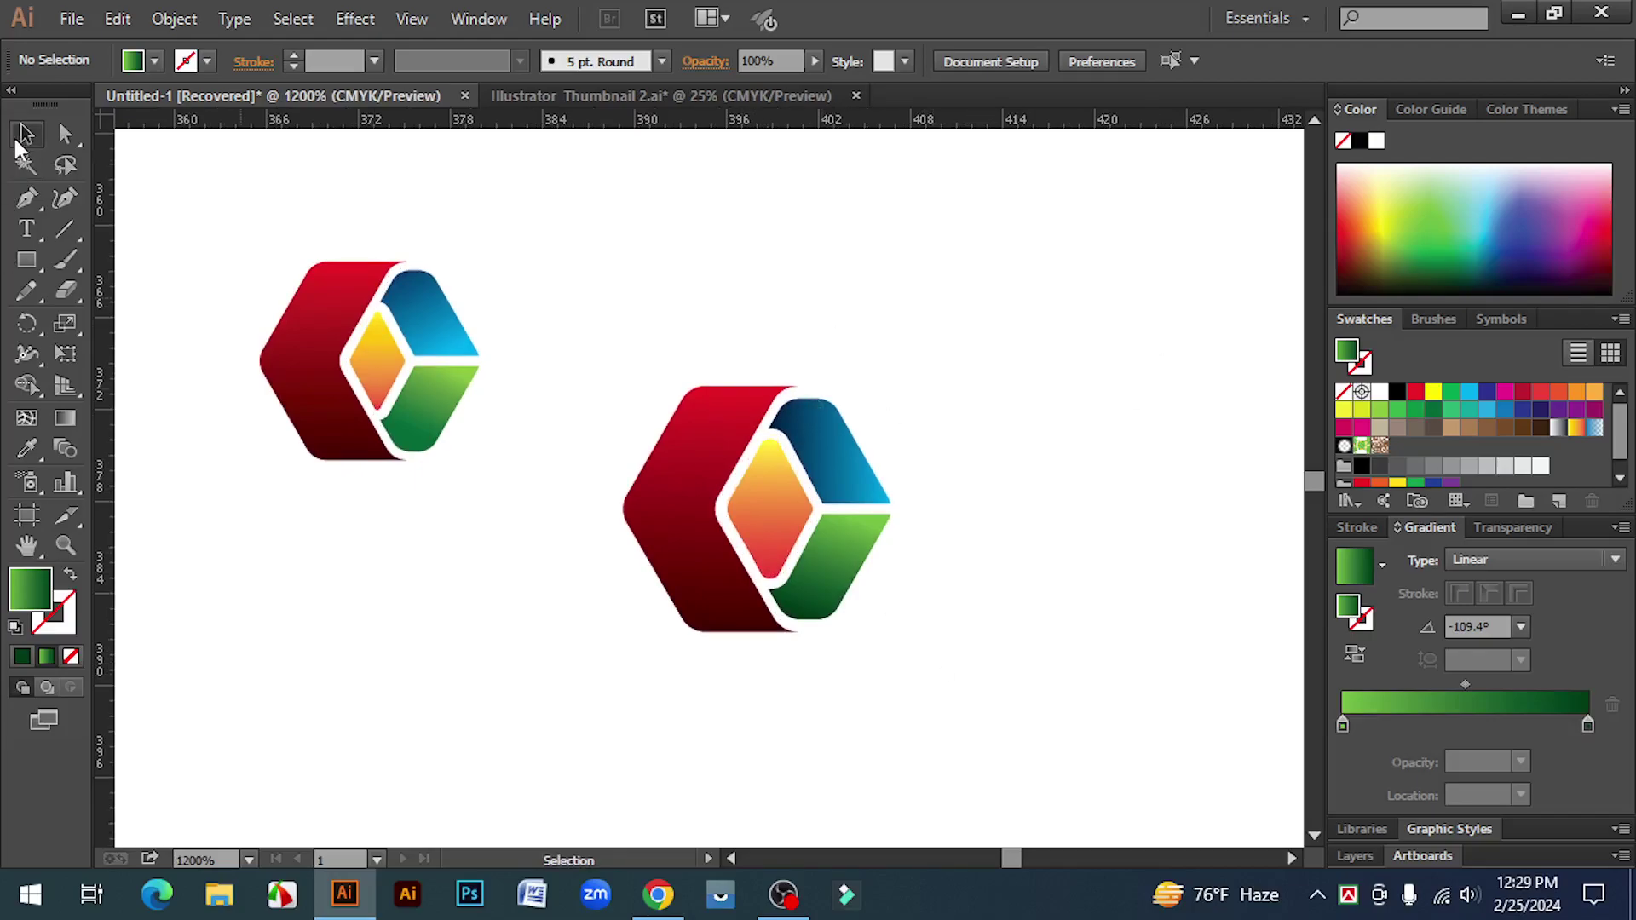
left_click_drag(590, 303, 1033, 679)
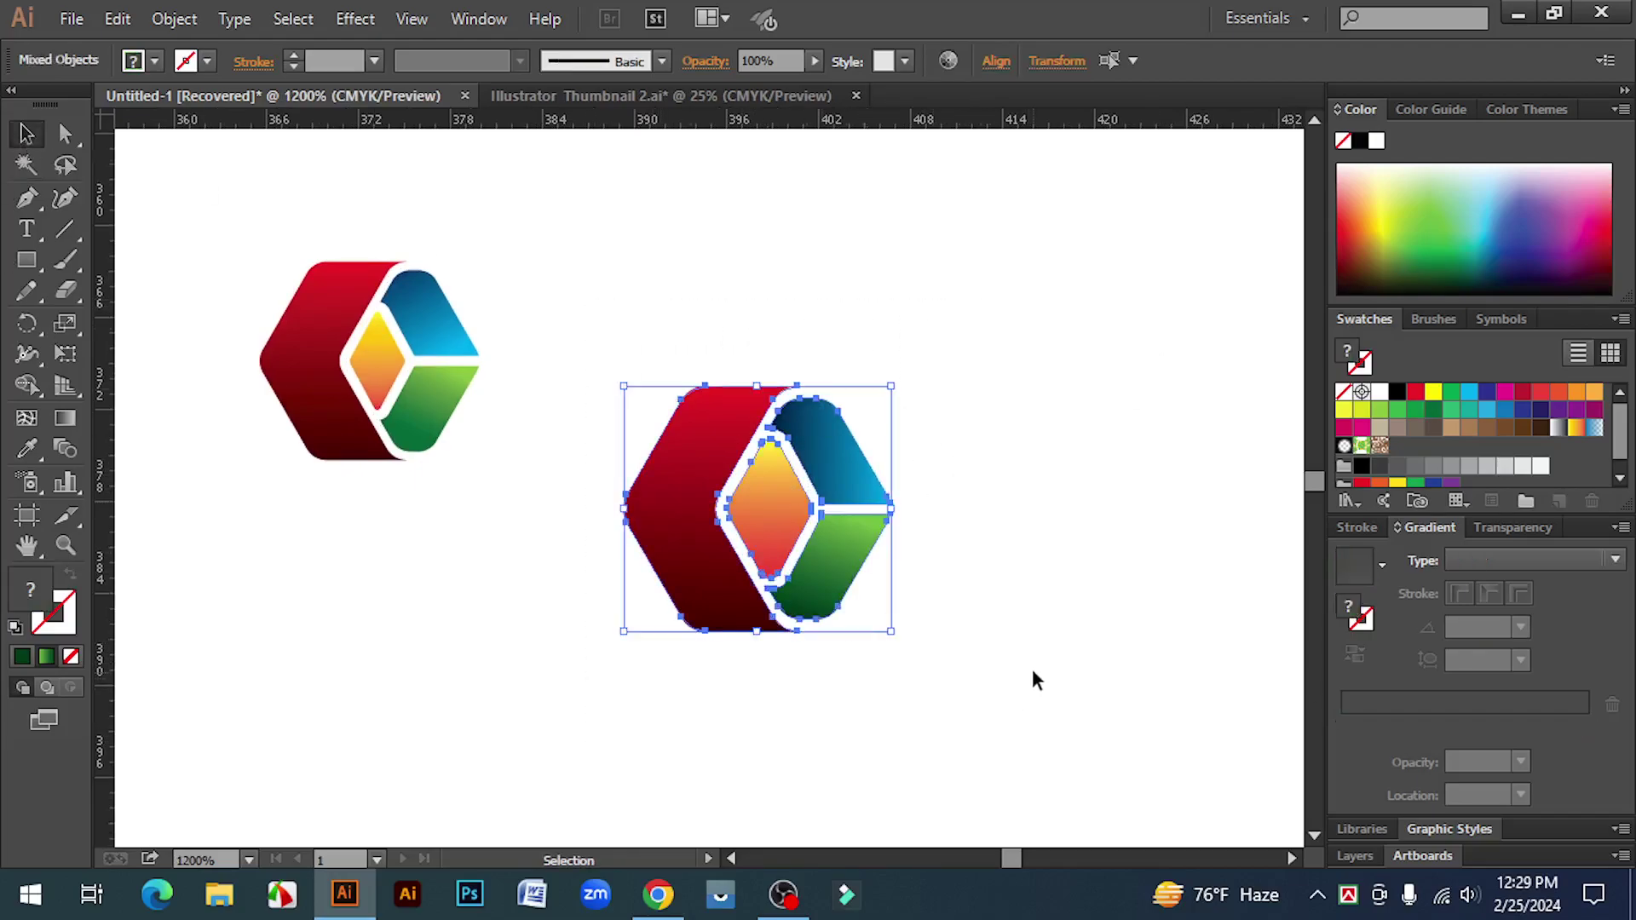
right_click(26, 259)
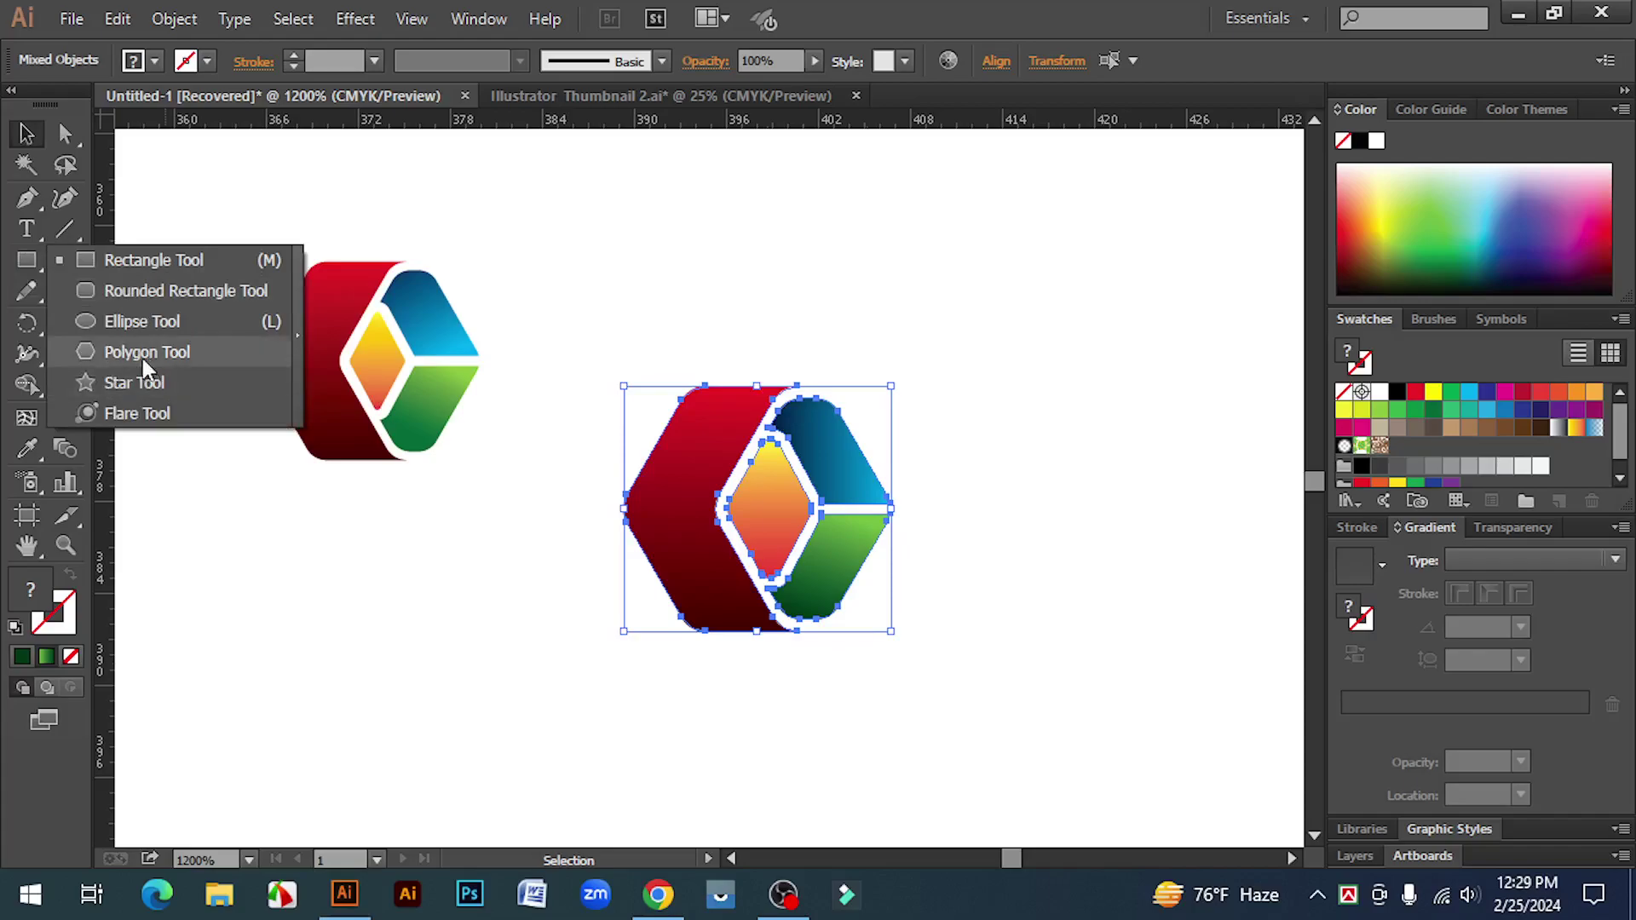
left_click(453, 655)
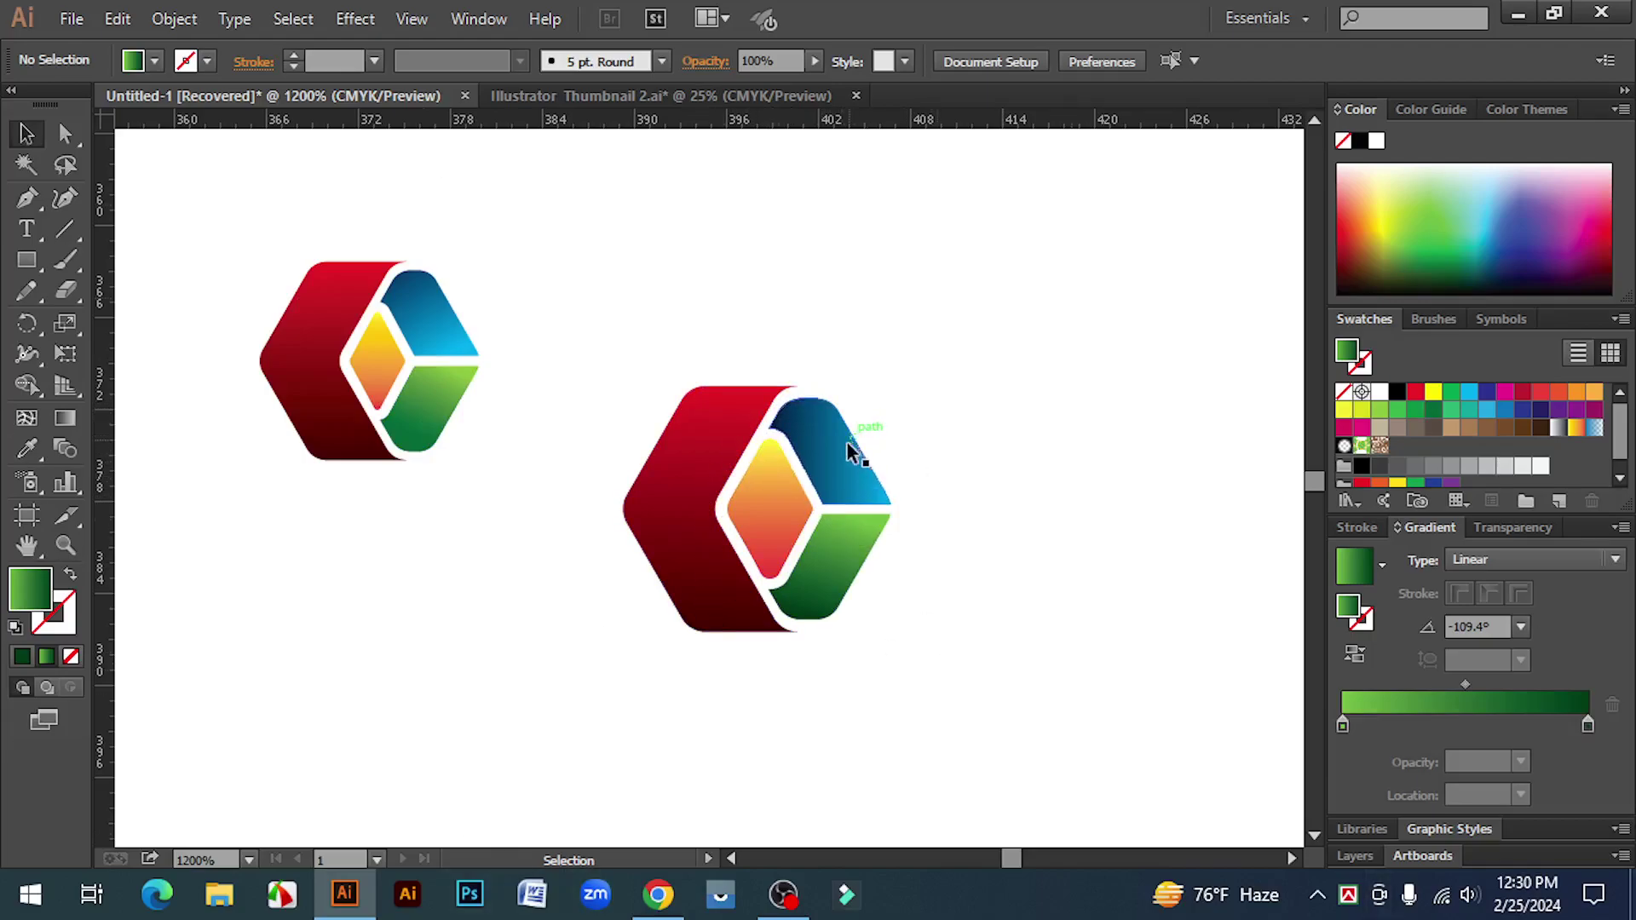
- Move the red side band's gradient midpoint to 55.1%, then zoom in closer on the logo
left_click(675, 468)
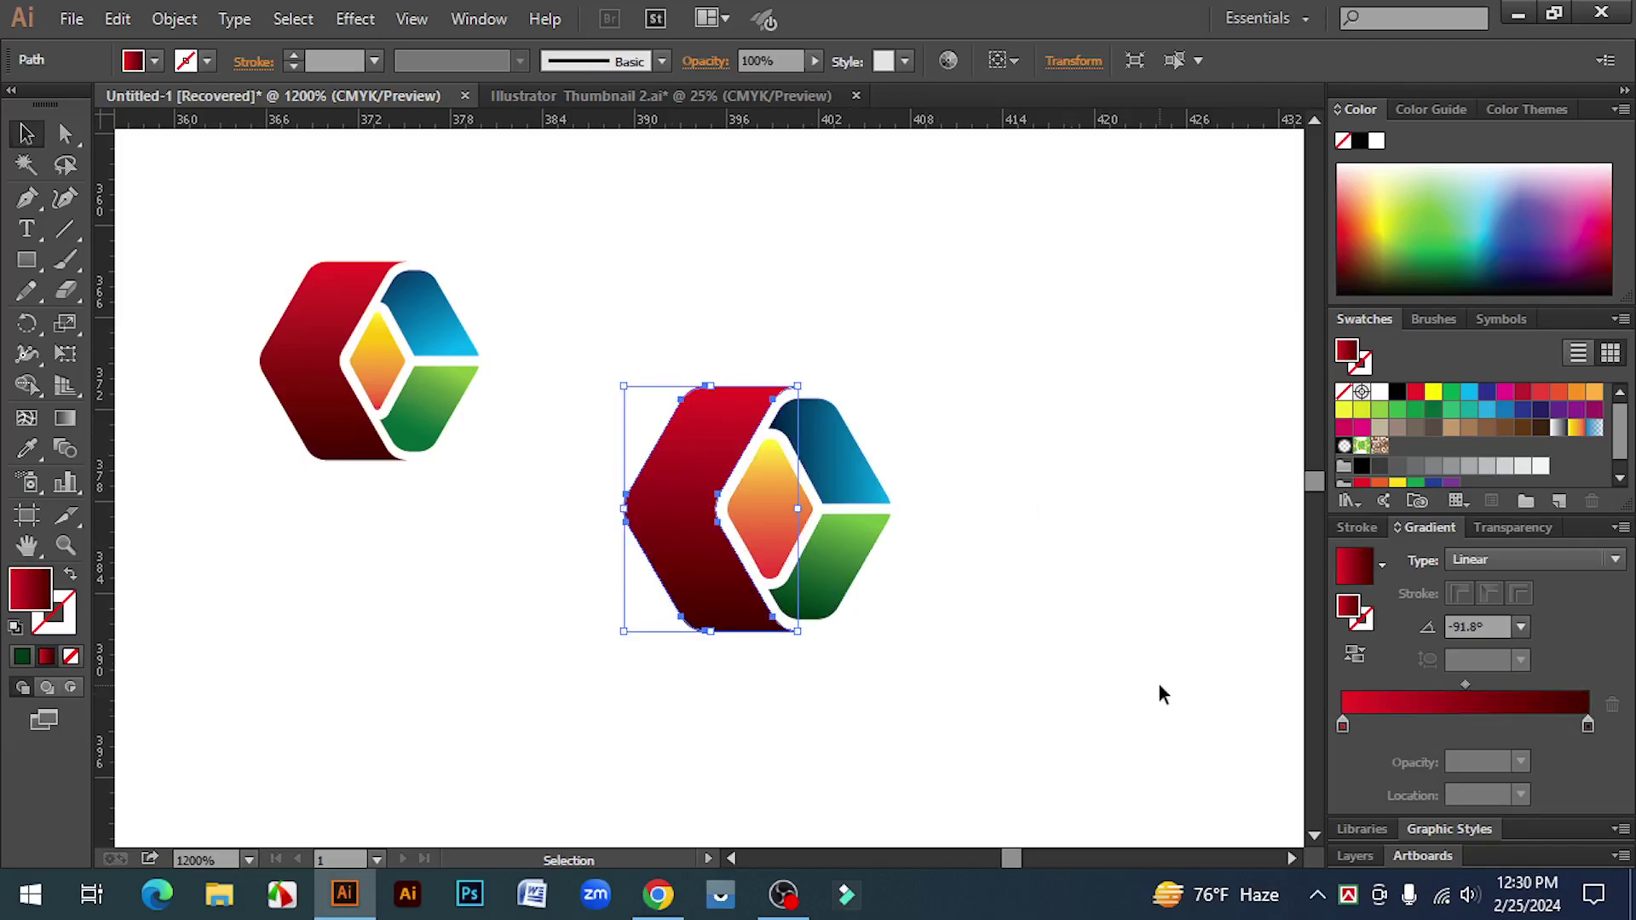
left_click_drag(1463, 687, 1476, 687)
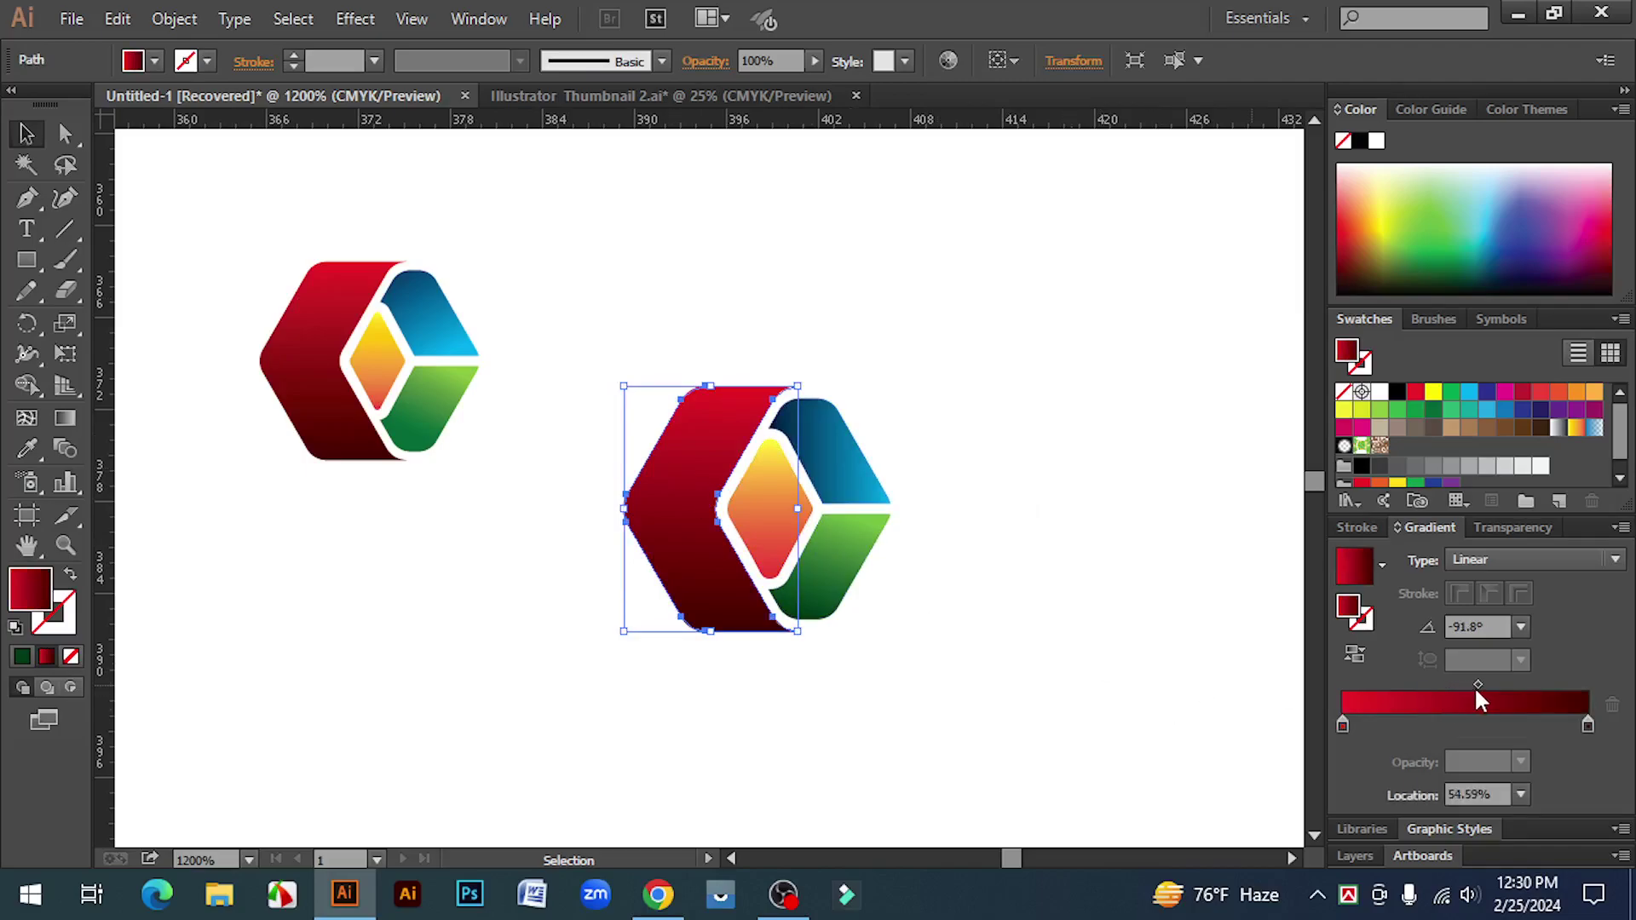
left_click(1044, 705)
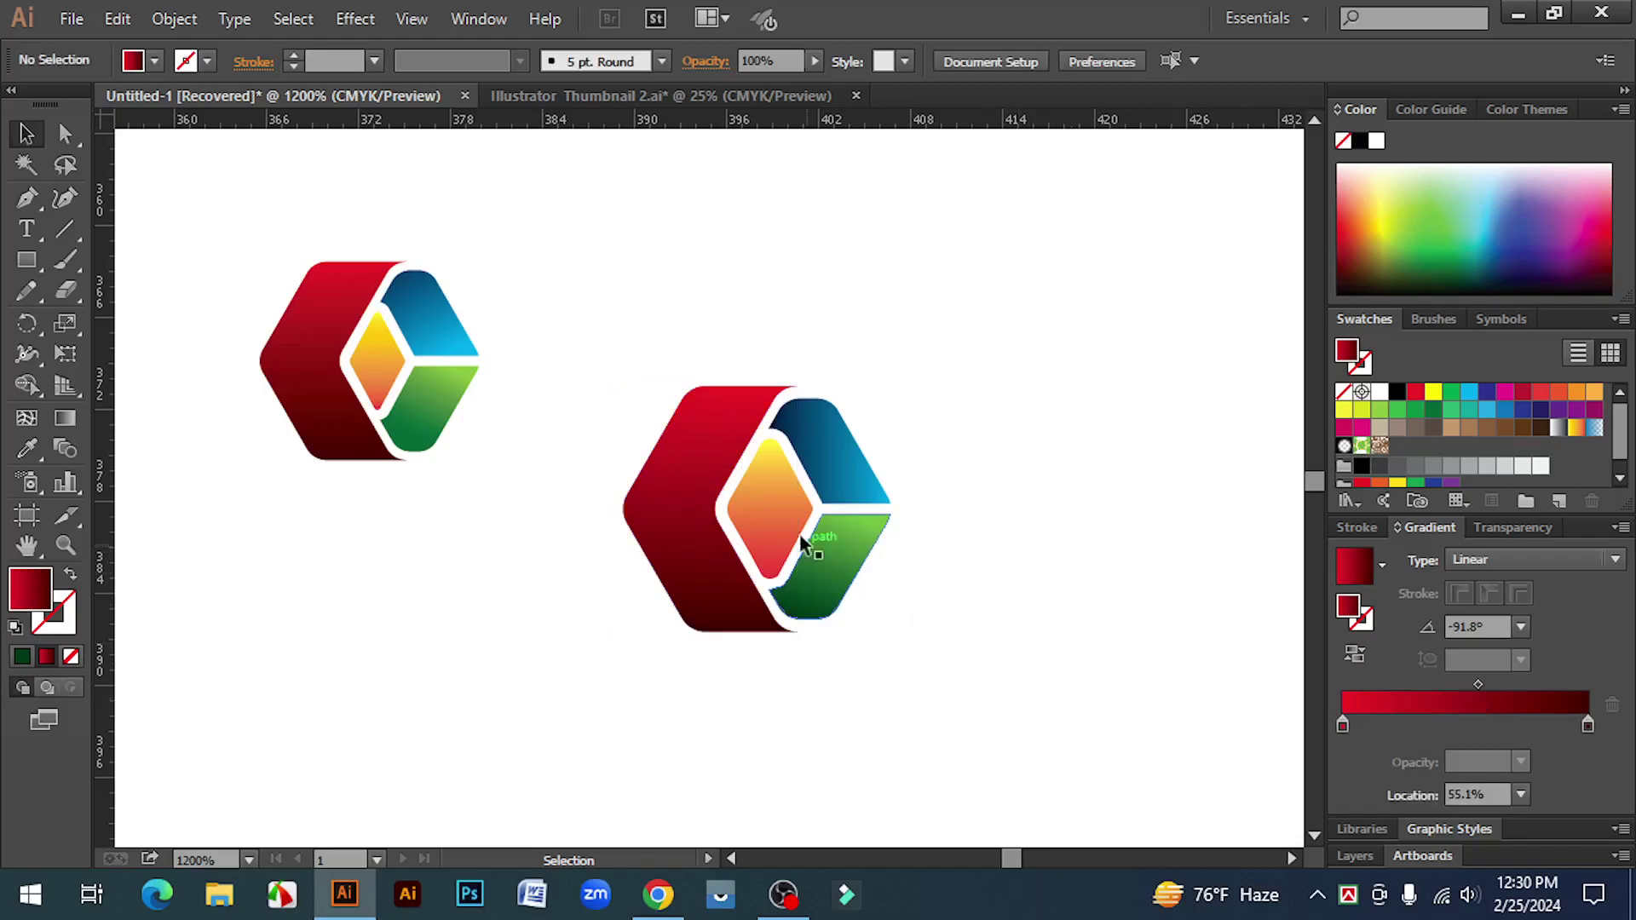
left_click(743, 507)
left_click(743, 507)
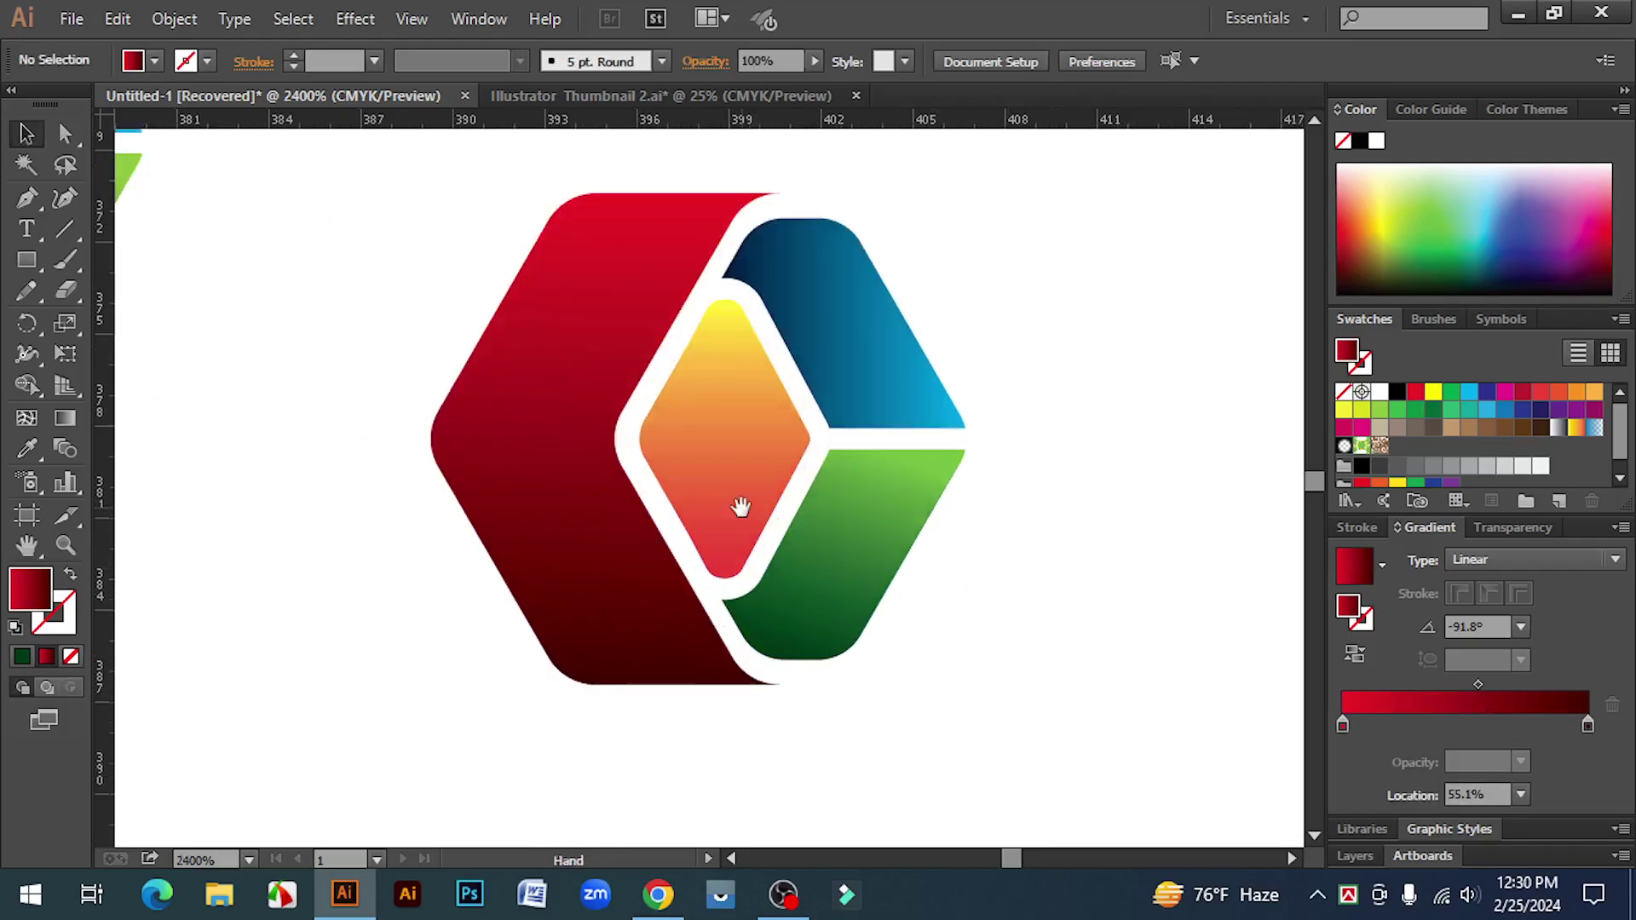